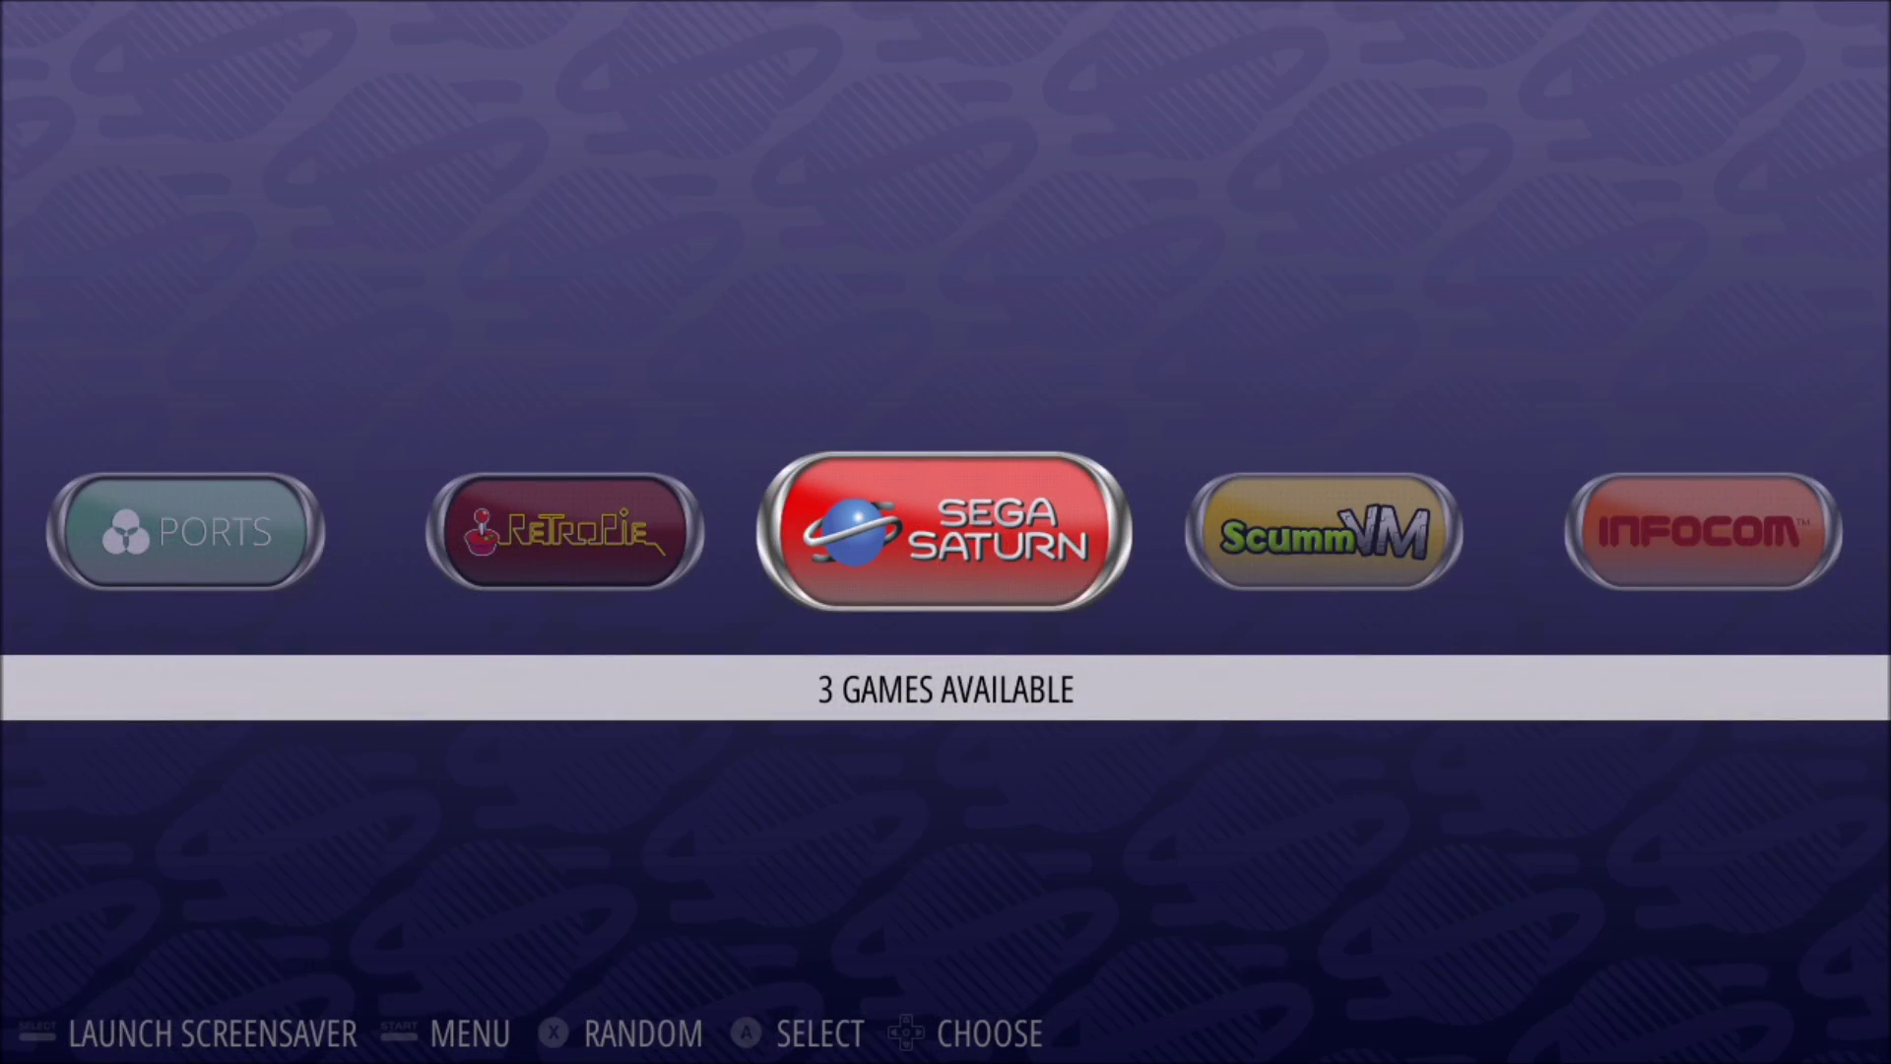
Launch RetroPie Setup from the RetroPie configuration menu
key(Left)
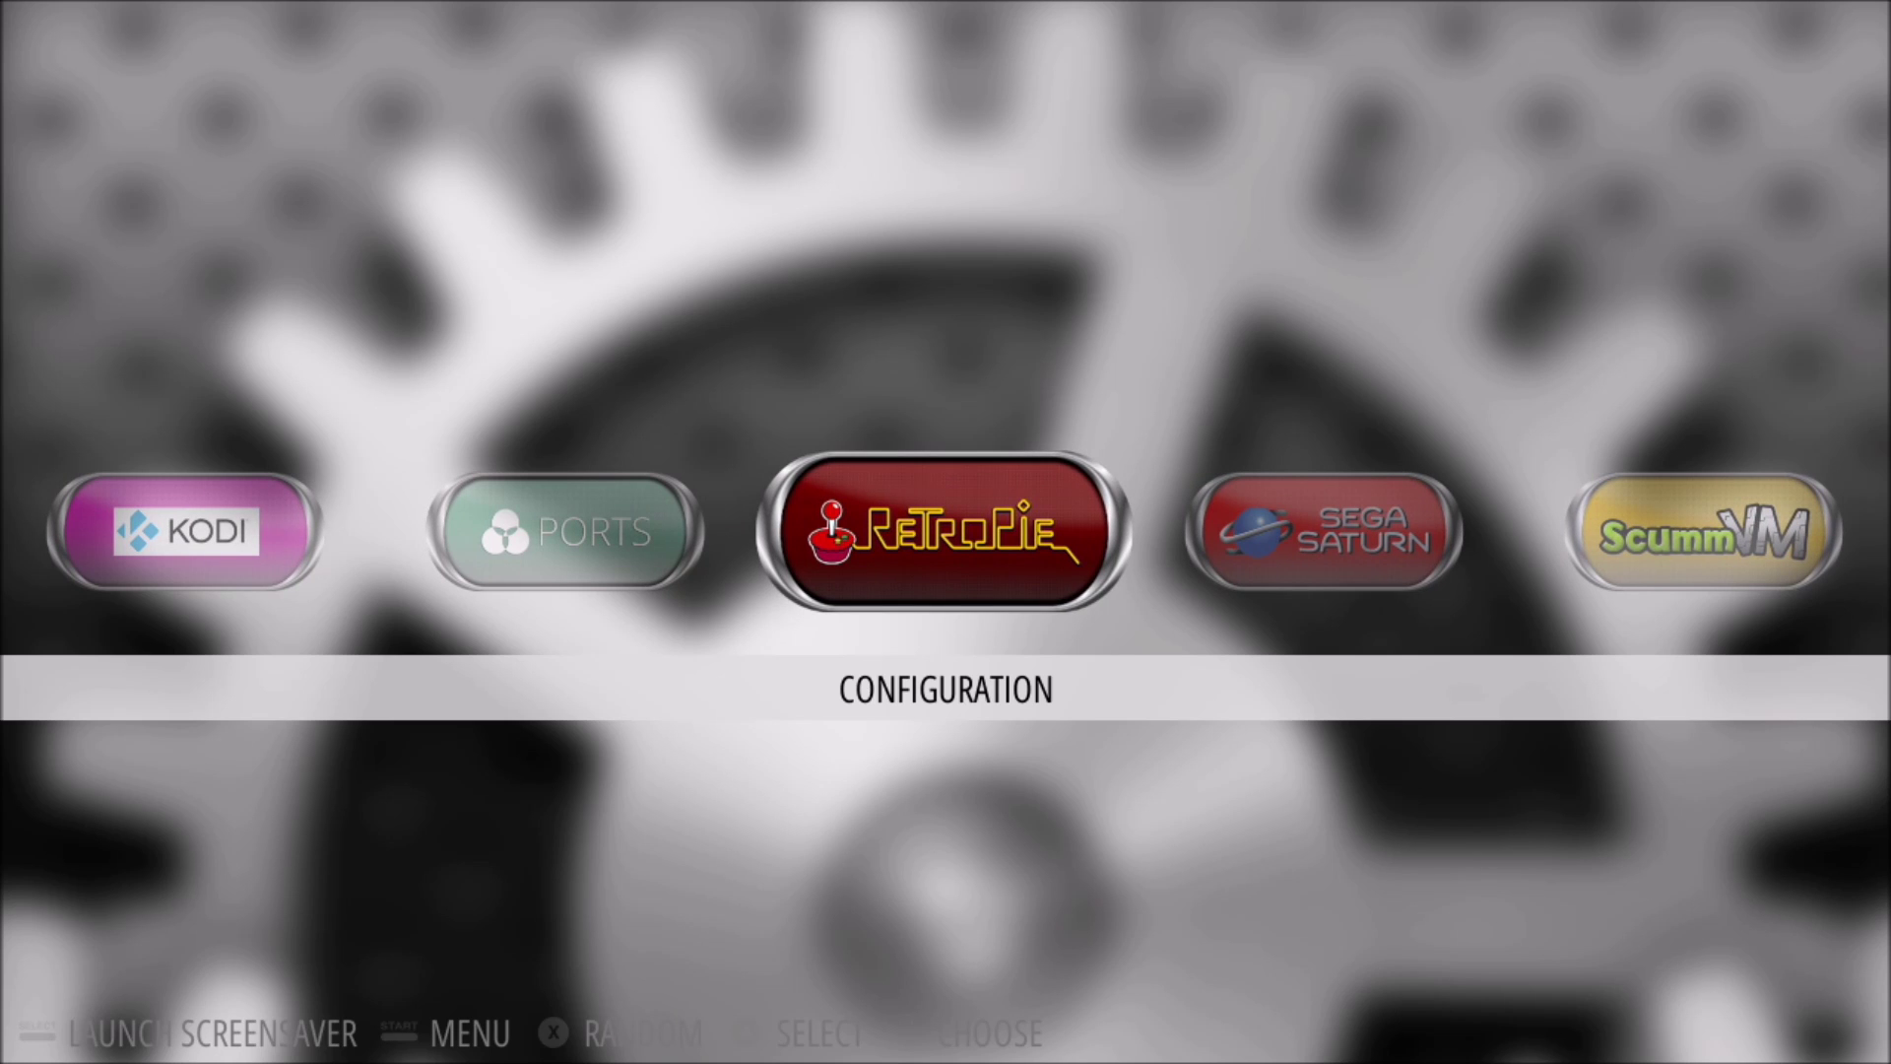
key(Return)
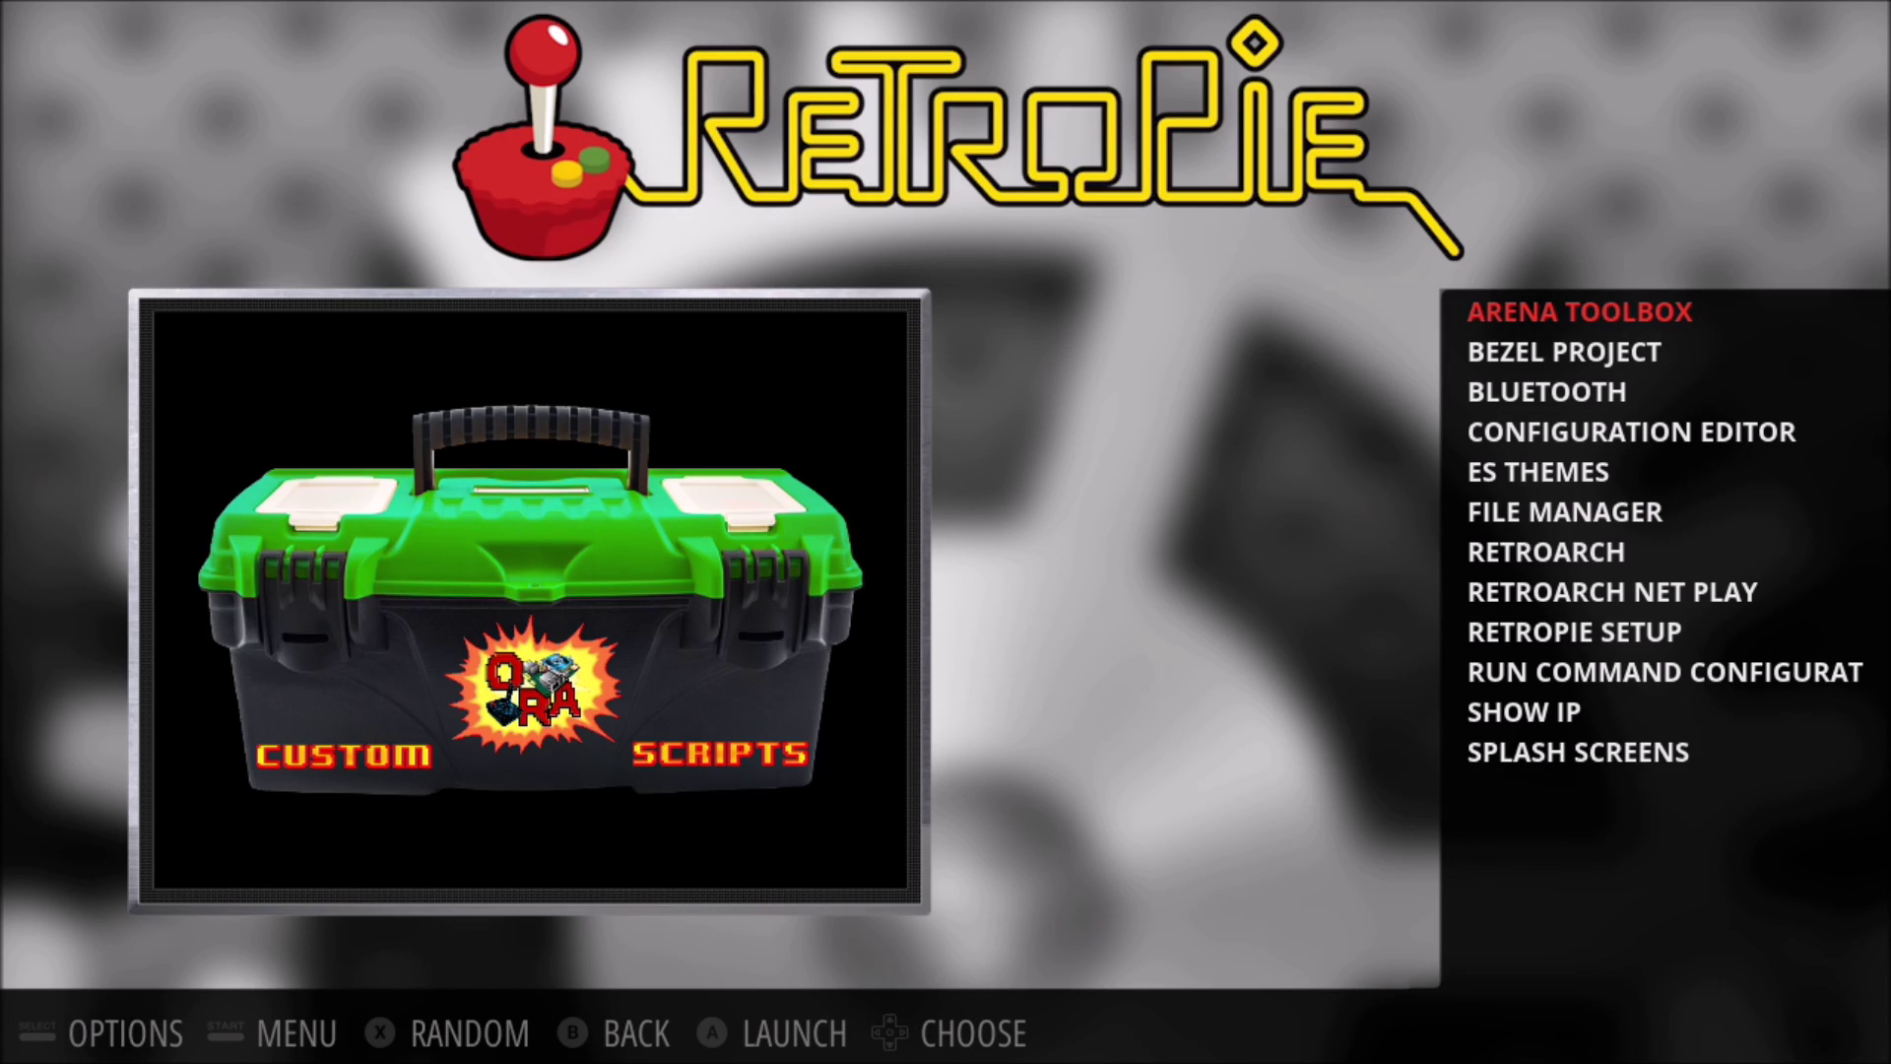
key(Page_Down)
key(Down)
key(Down)
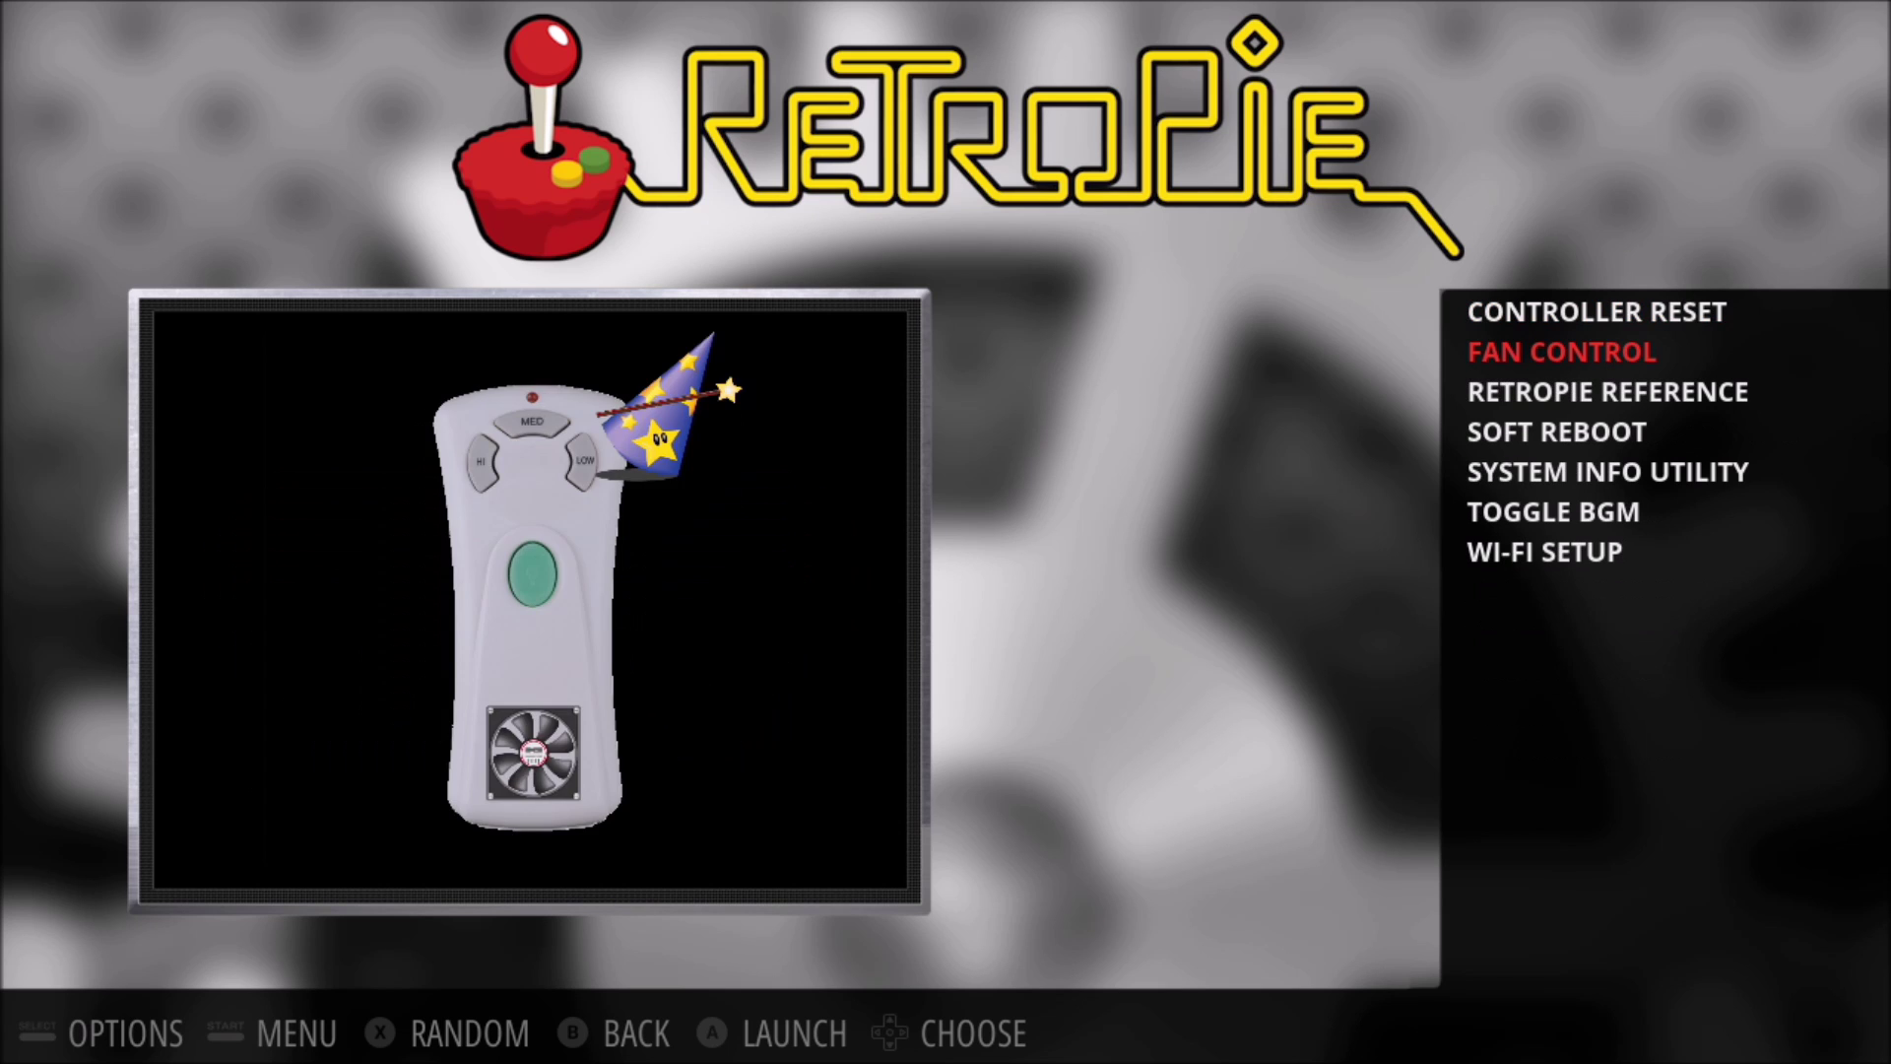
key(Down)
key(Down)
key(Down)
key(Down)
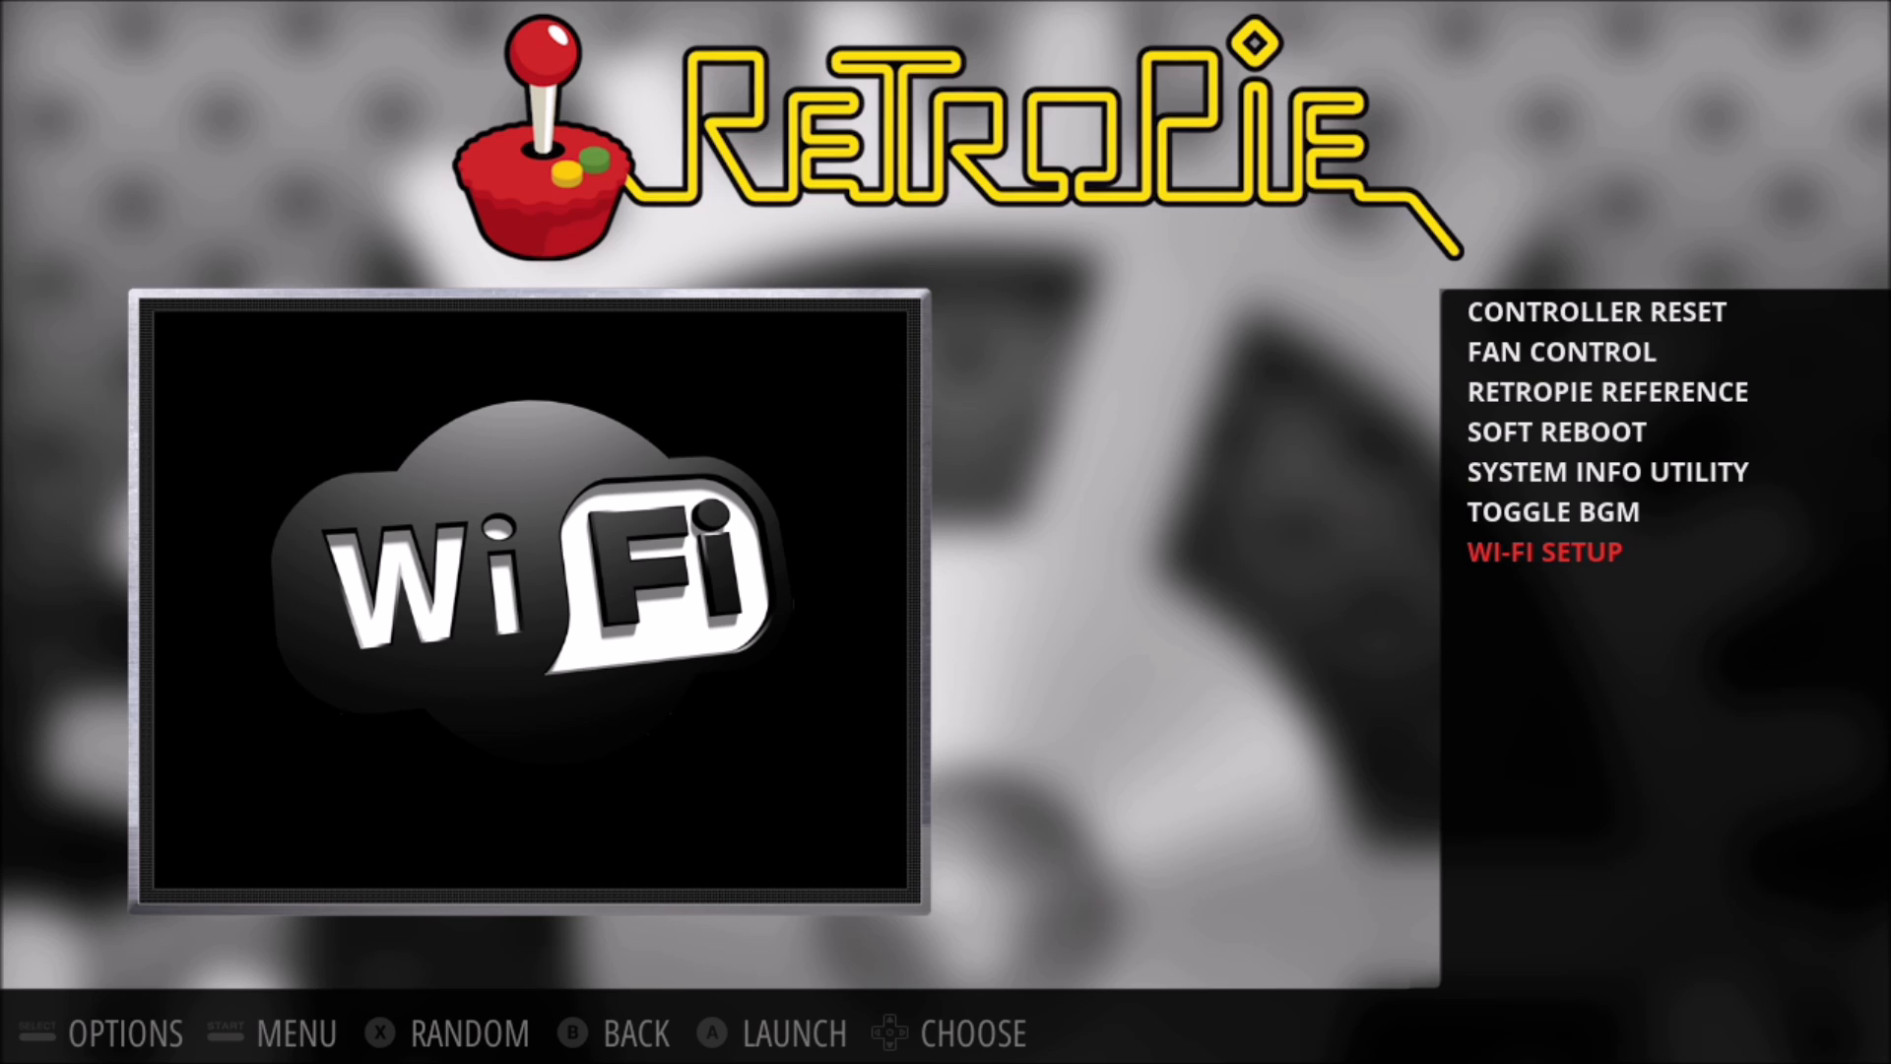
key(Down)
key(Down)
key(Down)
key(Down)
key(Down)
key(Down)
key(Down)
key(Down)
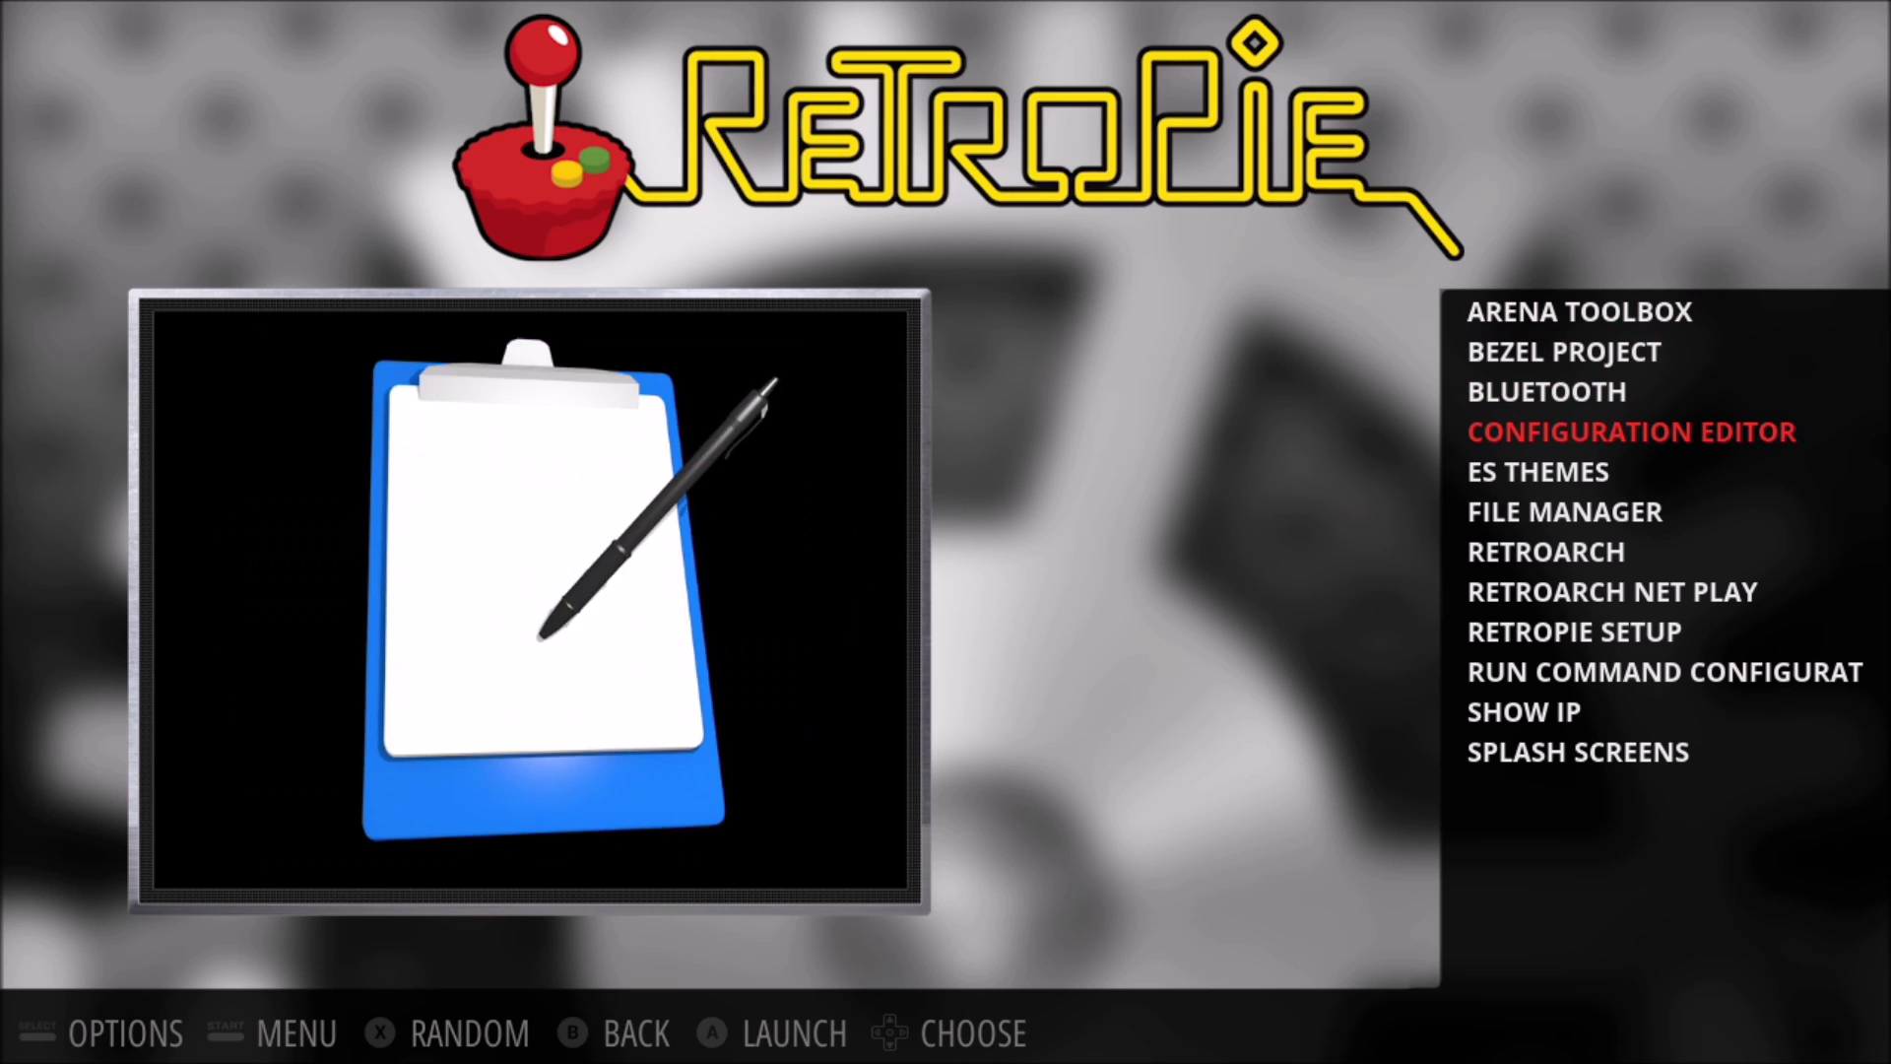
key(Down)
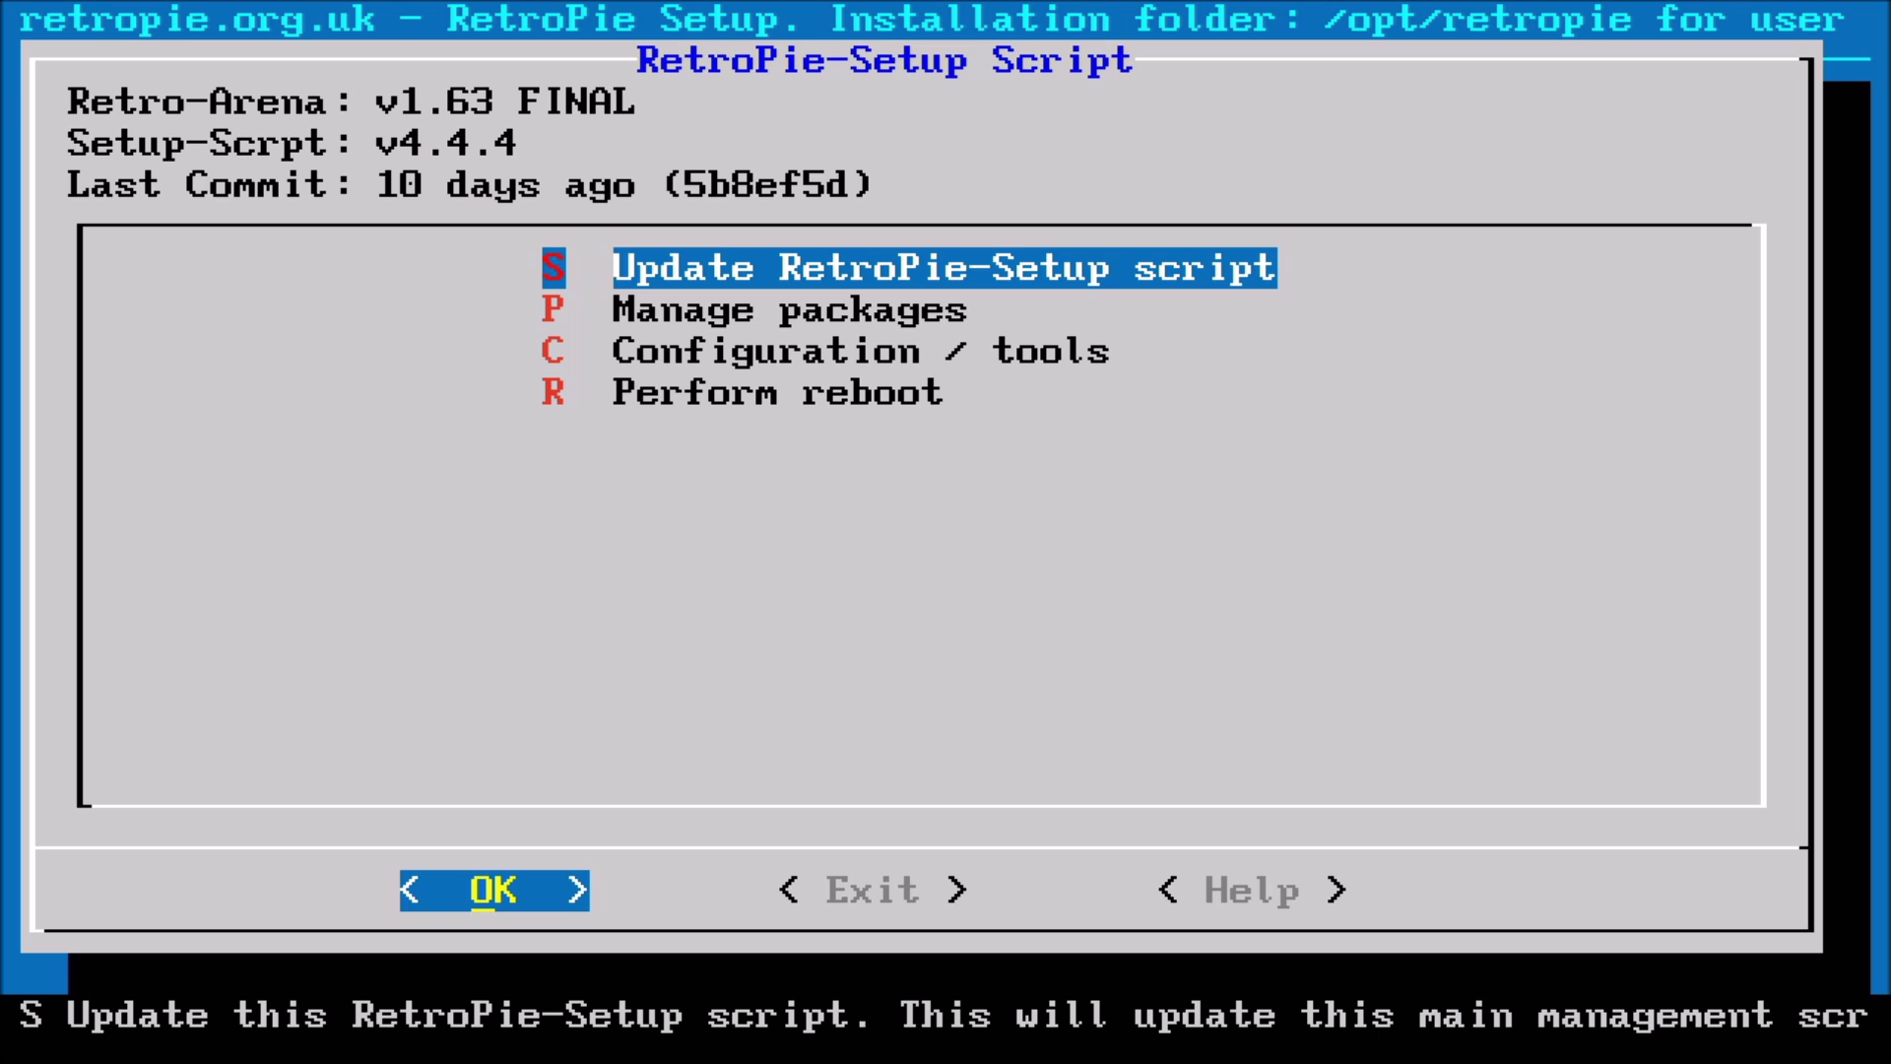
Update the RetroPie-Setup script and acknowledge the messages until the main setup menu returns
key(Return)
key(Left)
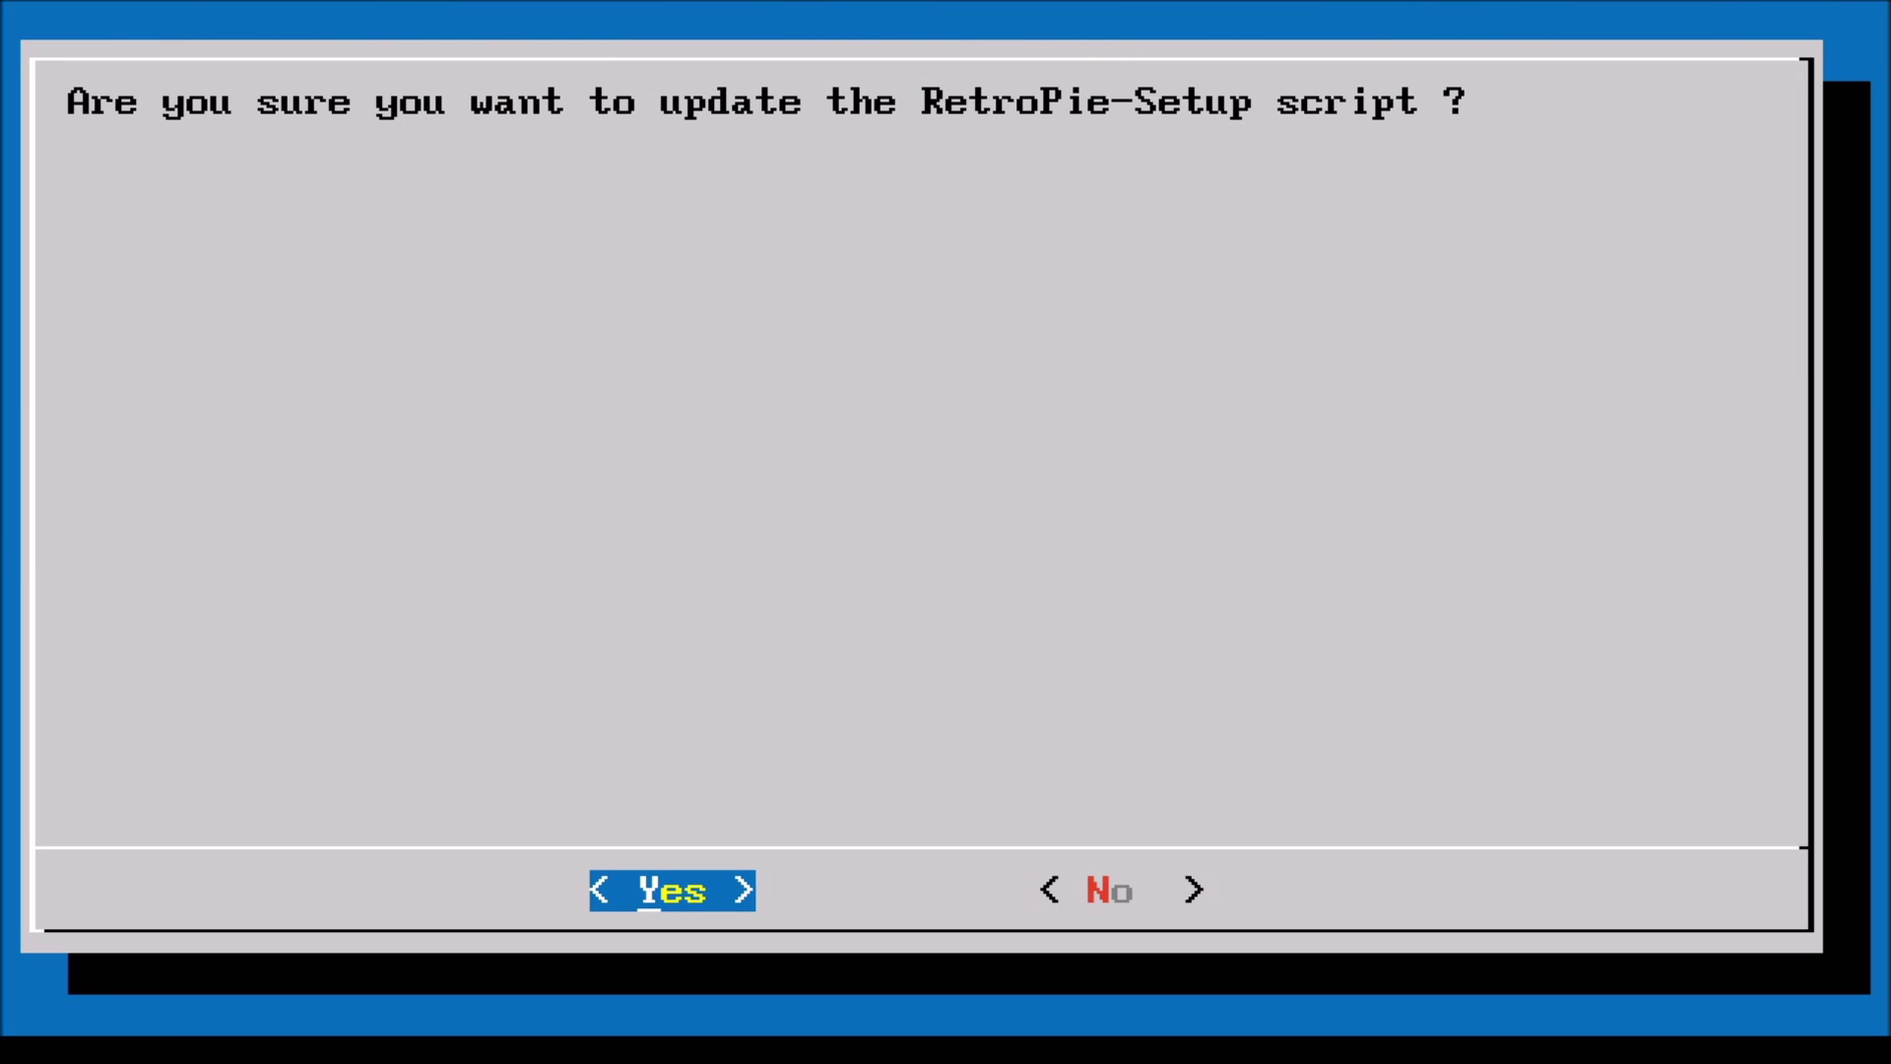
key(Return)
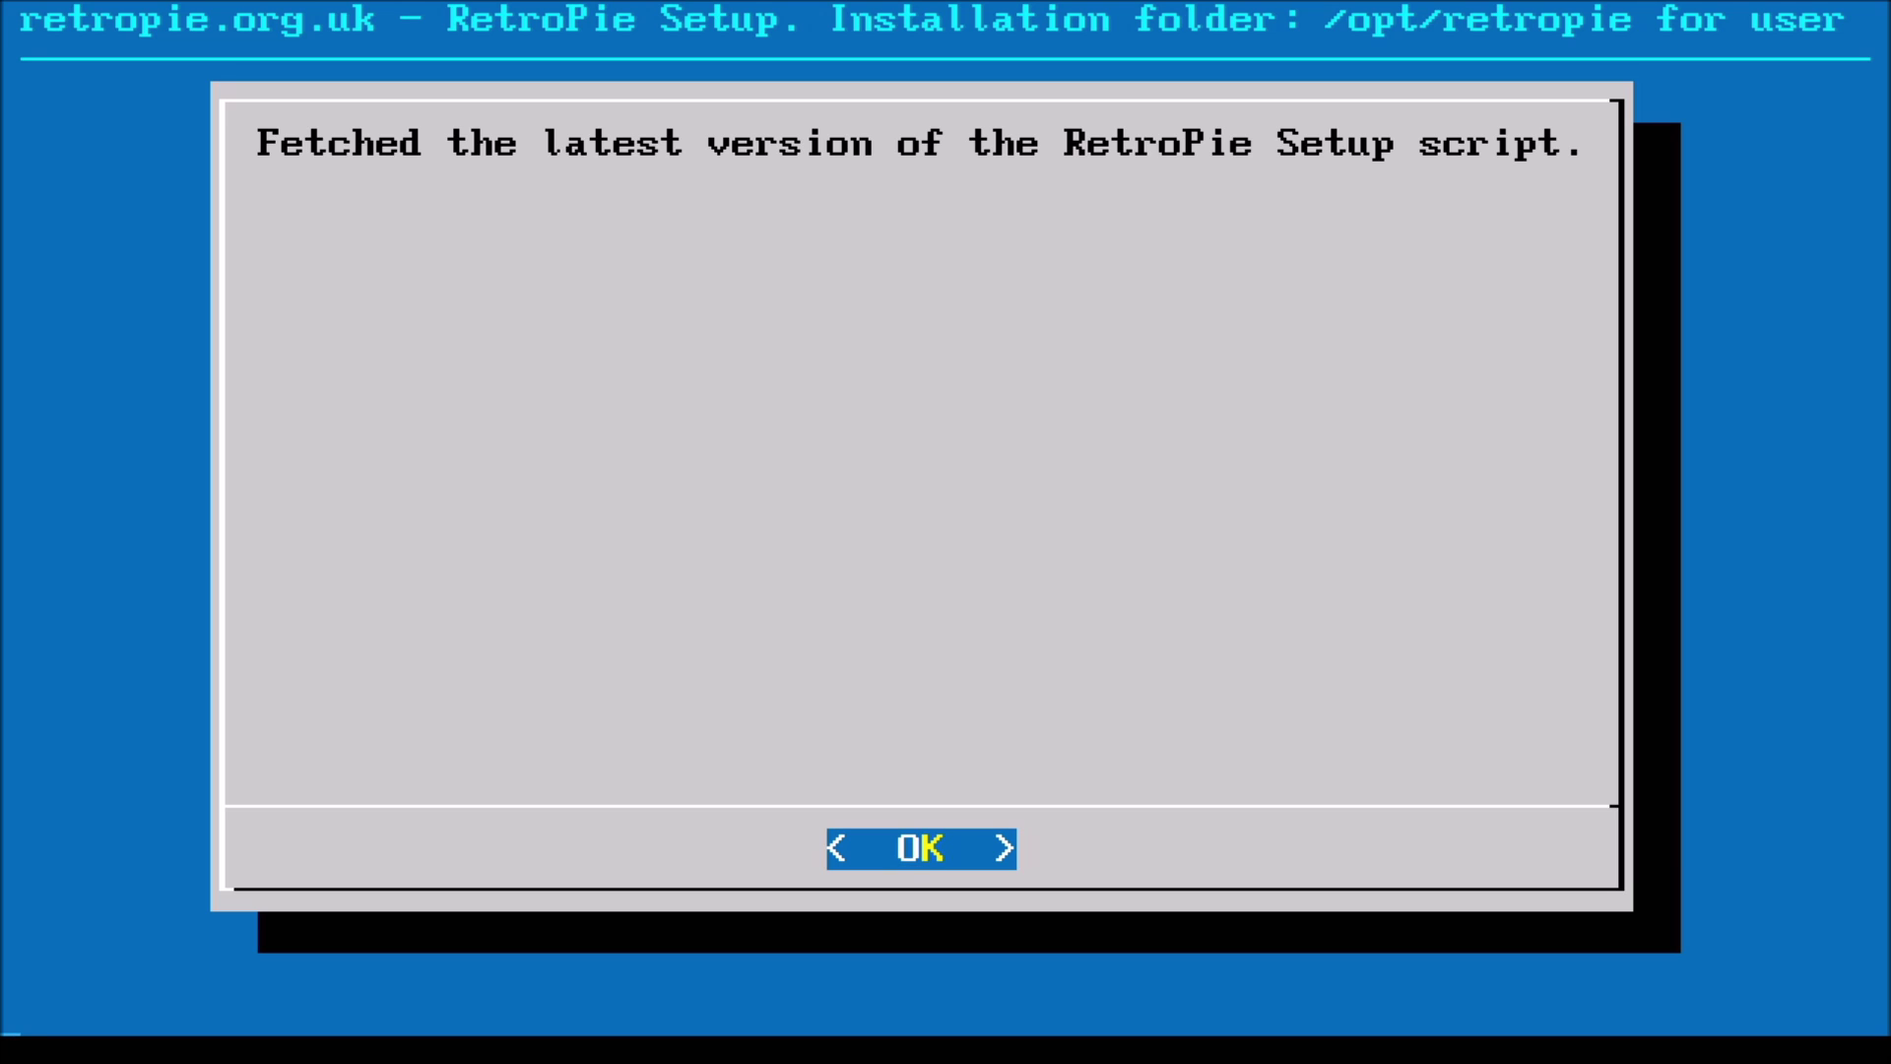
key(Return)
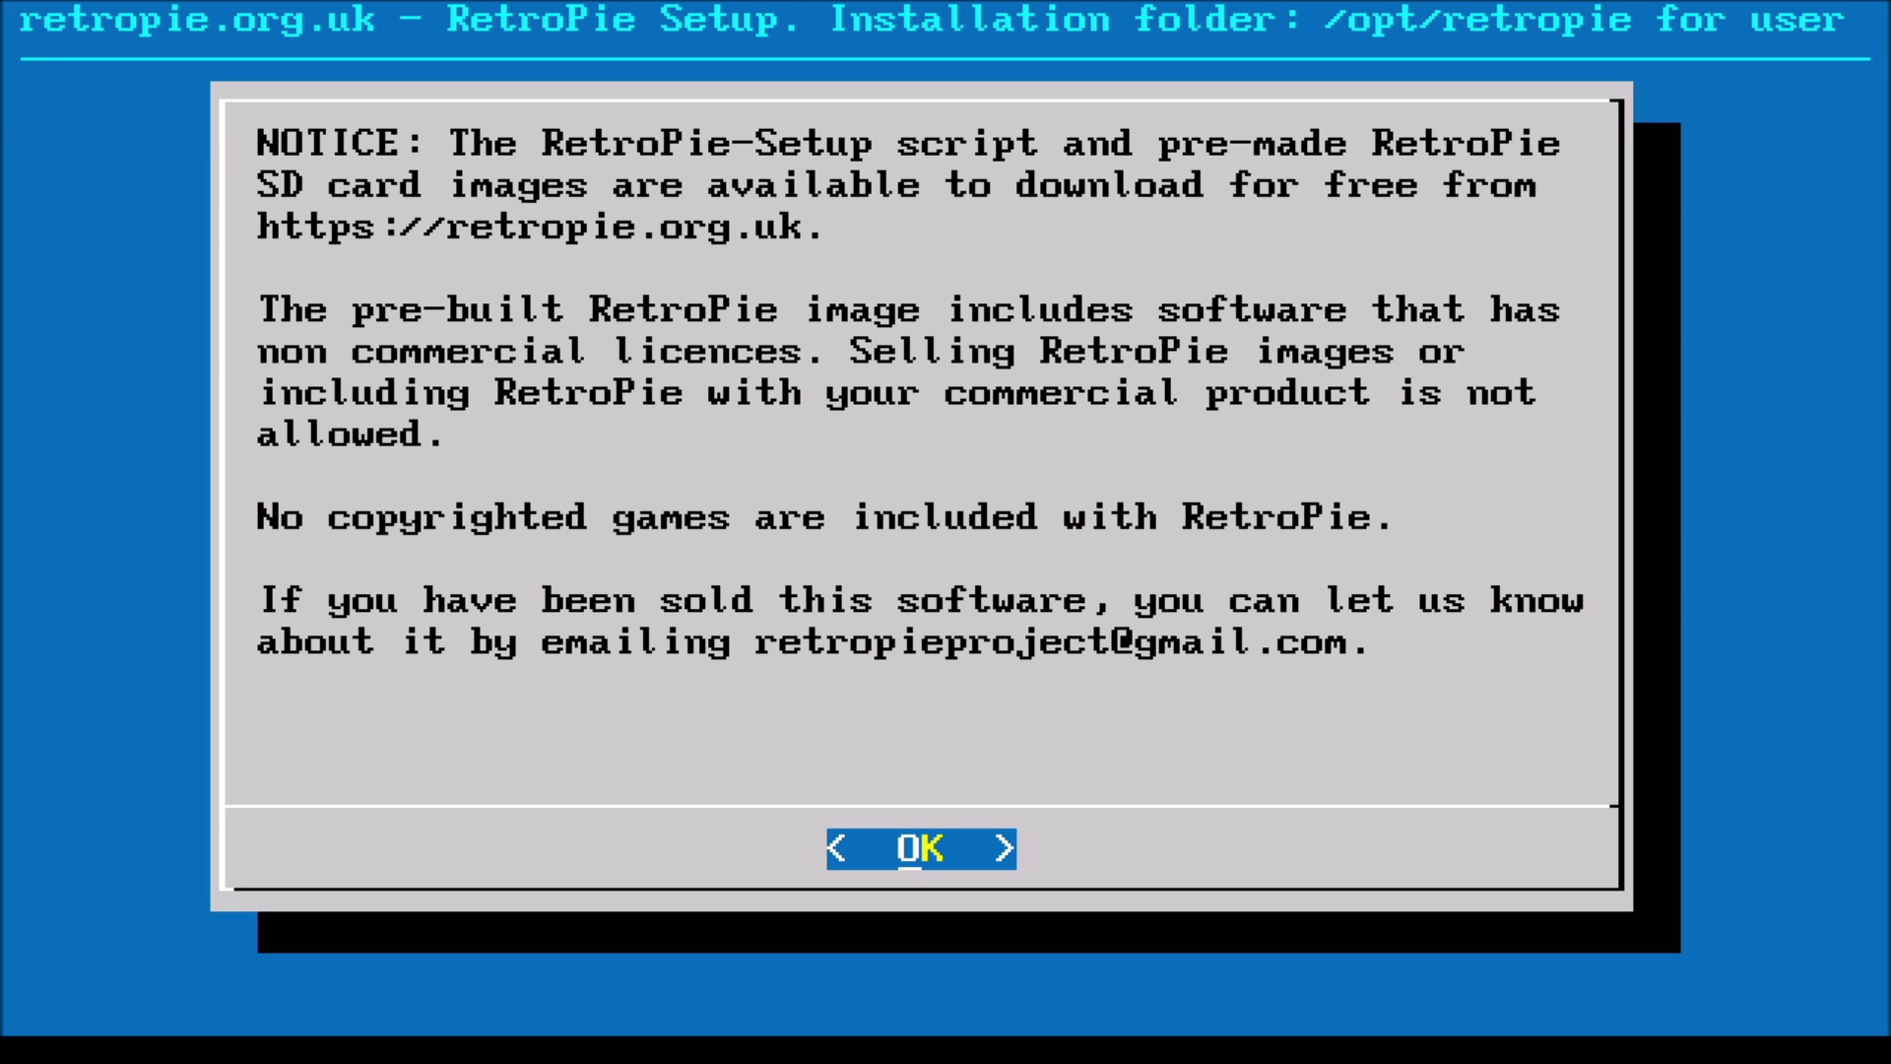
key(Return)
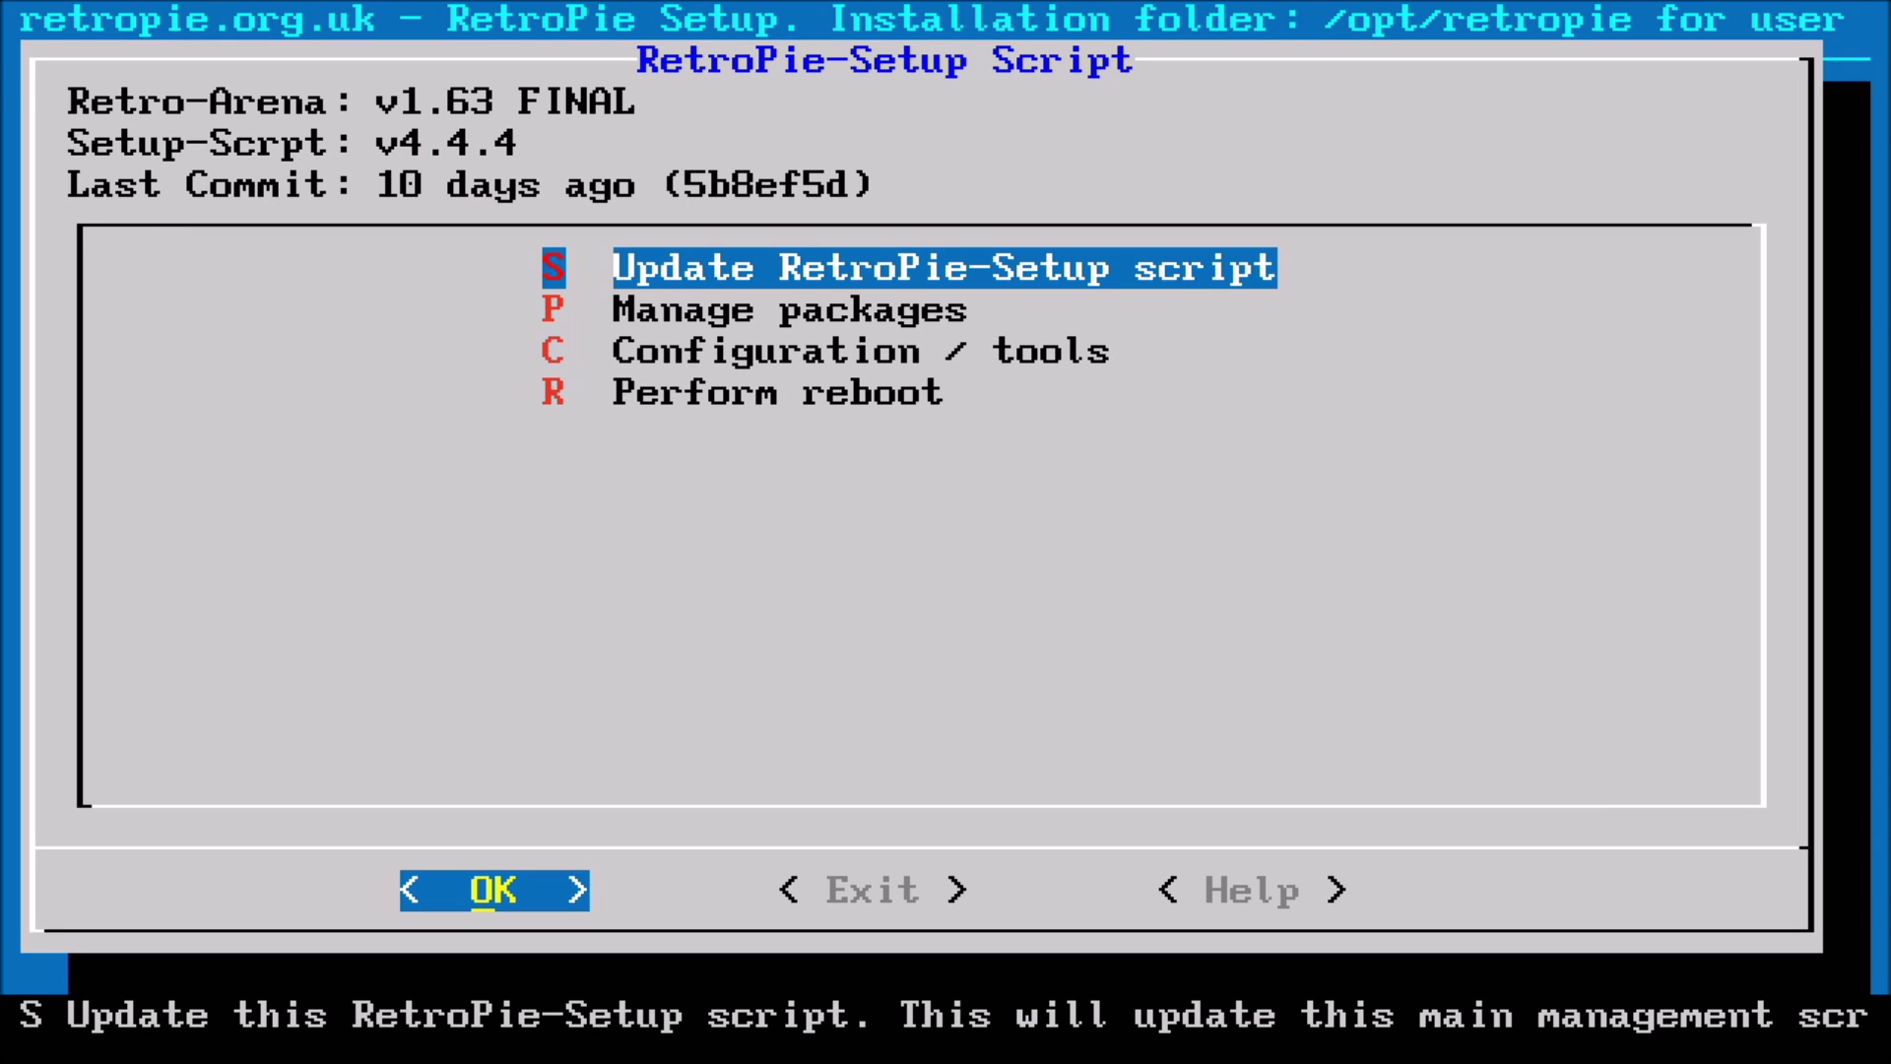
Open the options of the yabause Sega Saturn emulator among the main packages
key(Down)
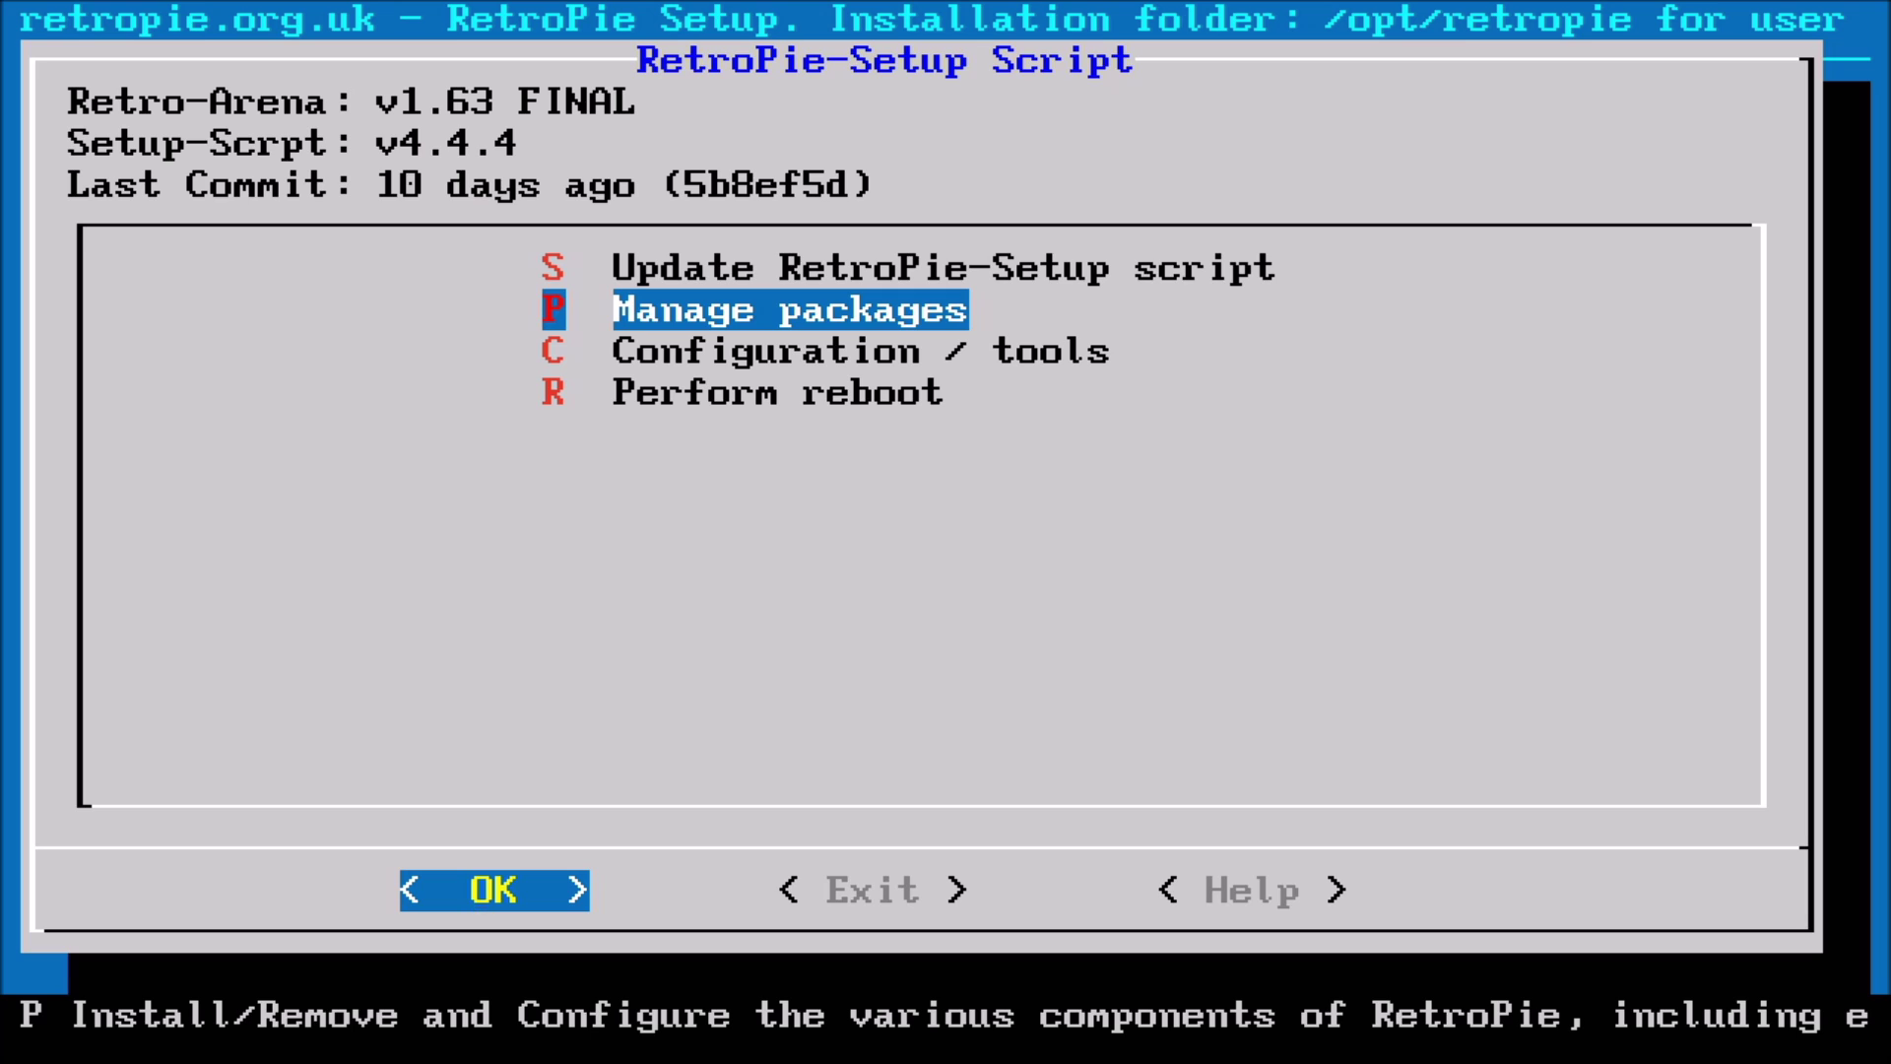
key(Return)
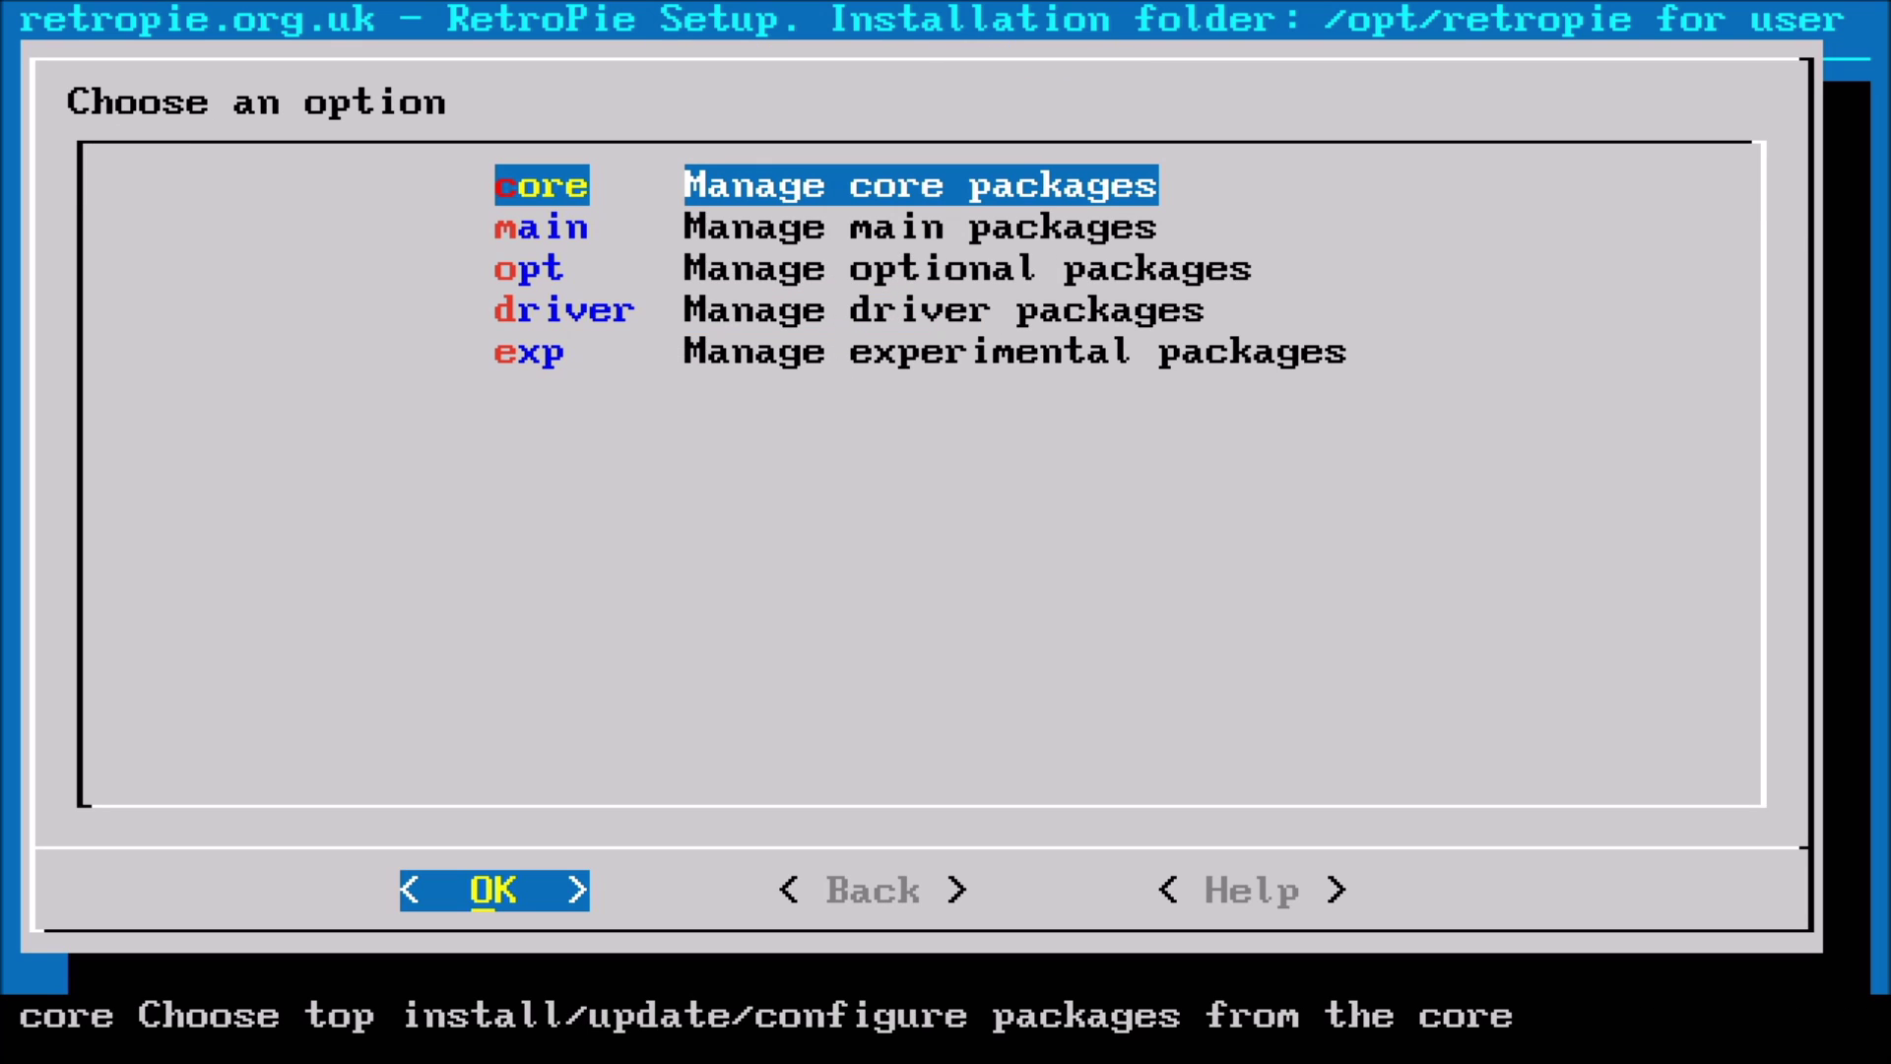
key(Down)
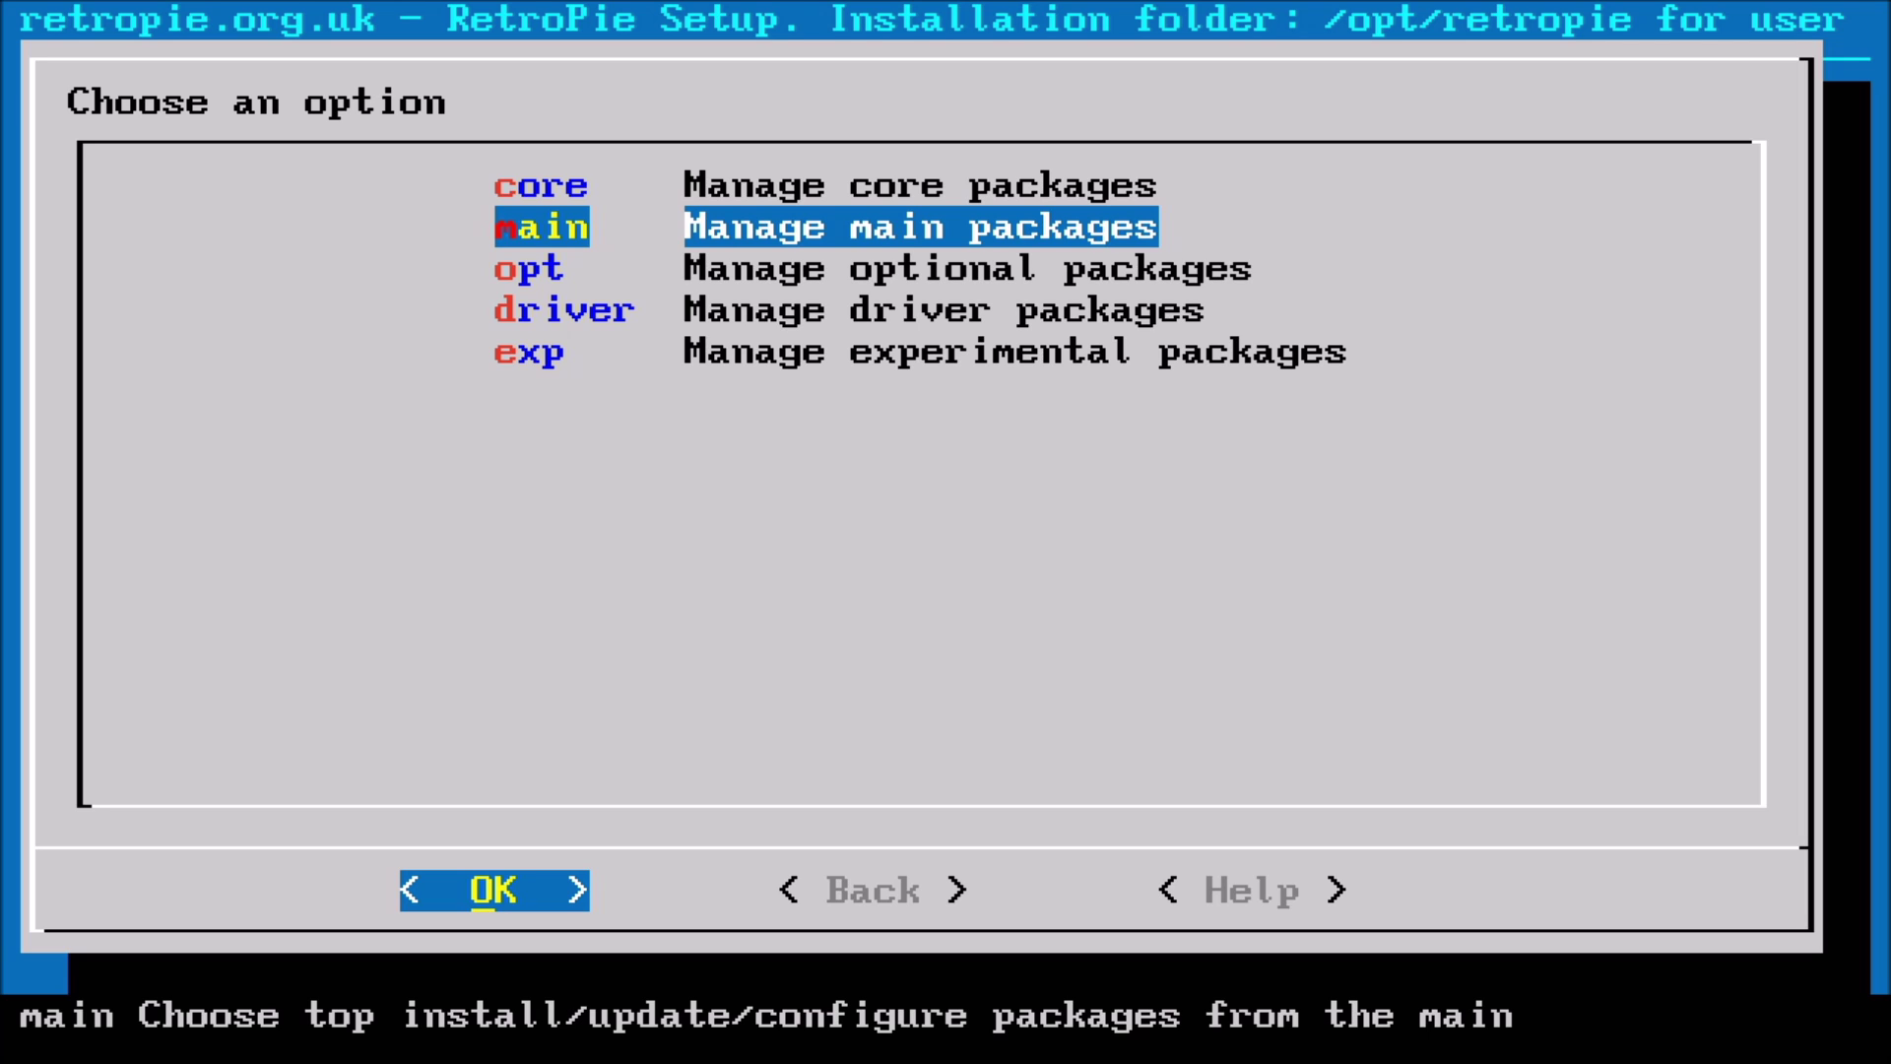
key(Return)
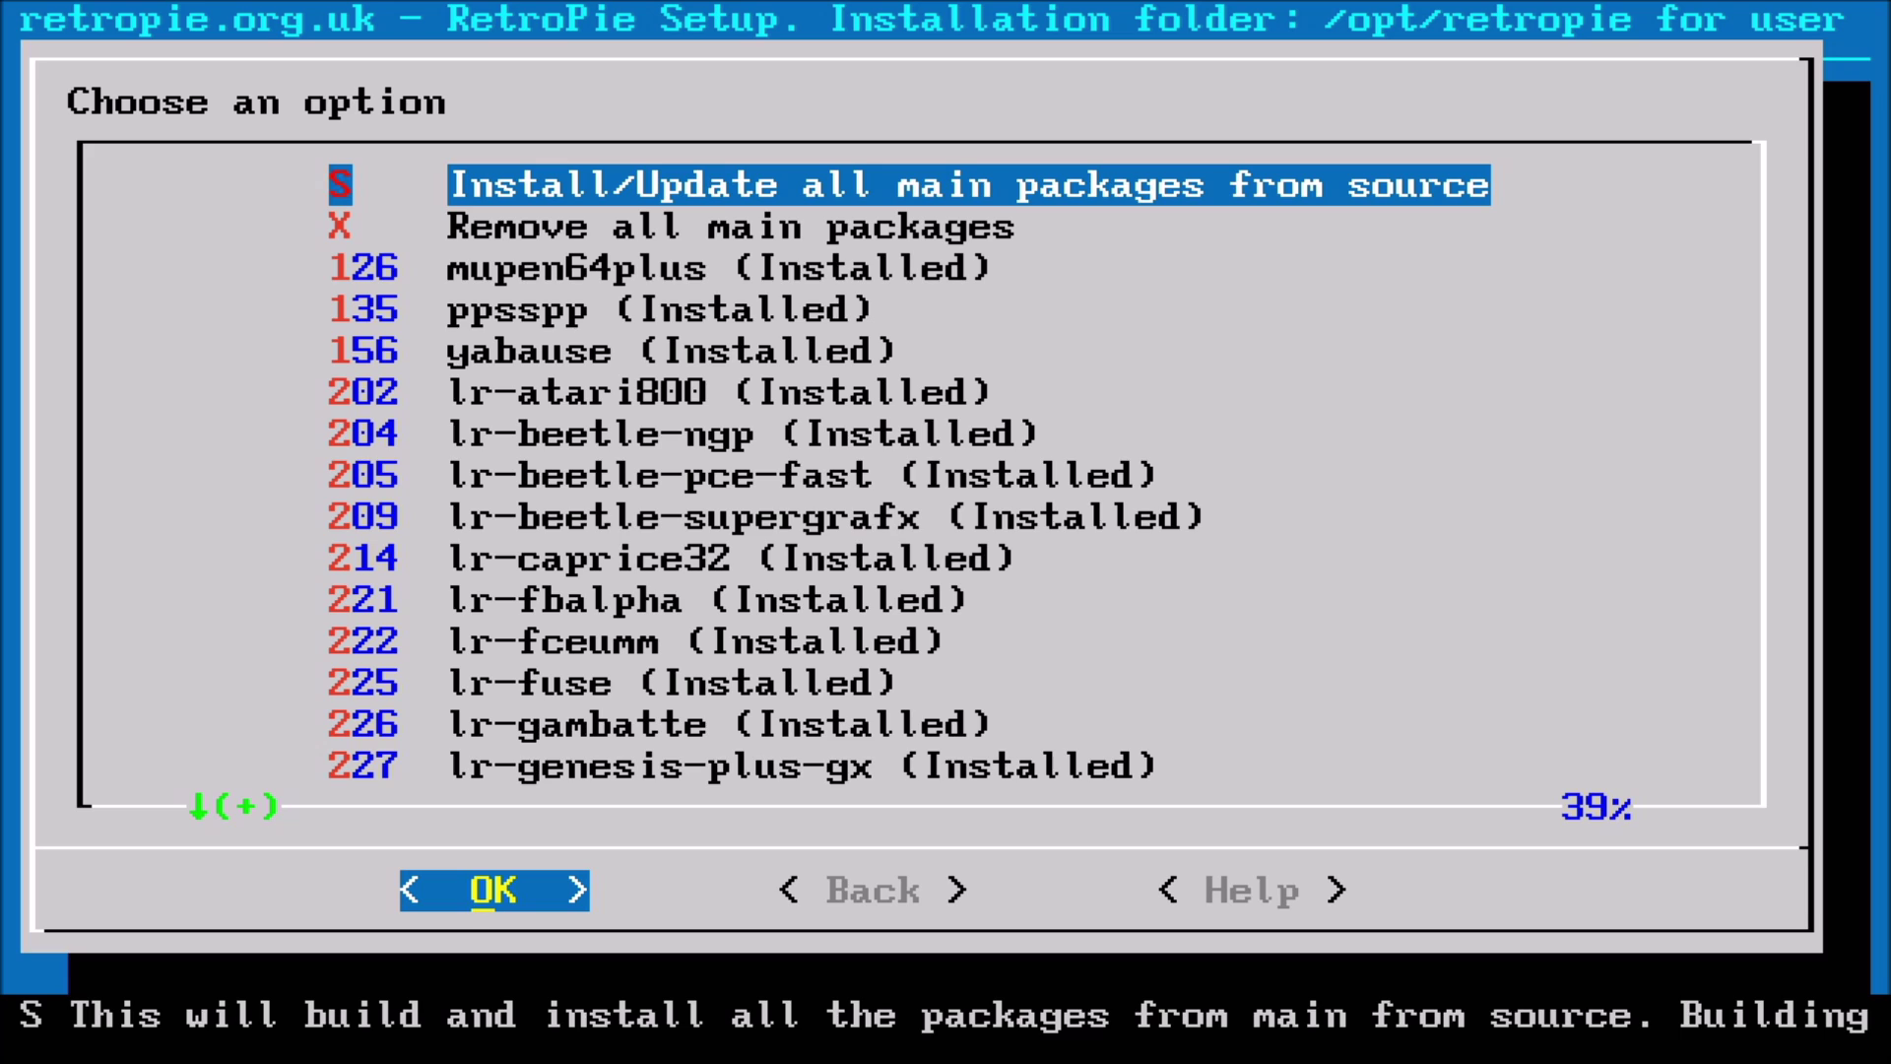
key(Down)
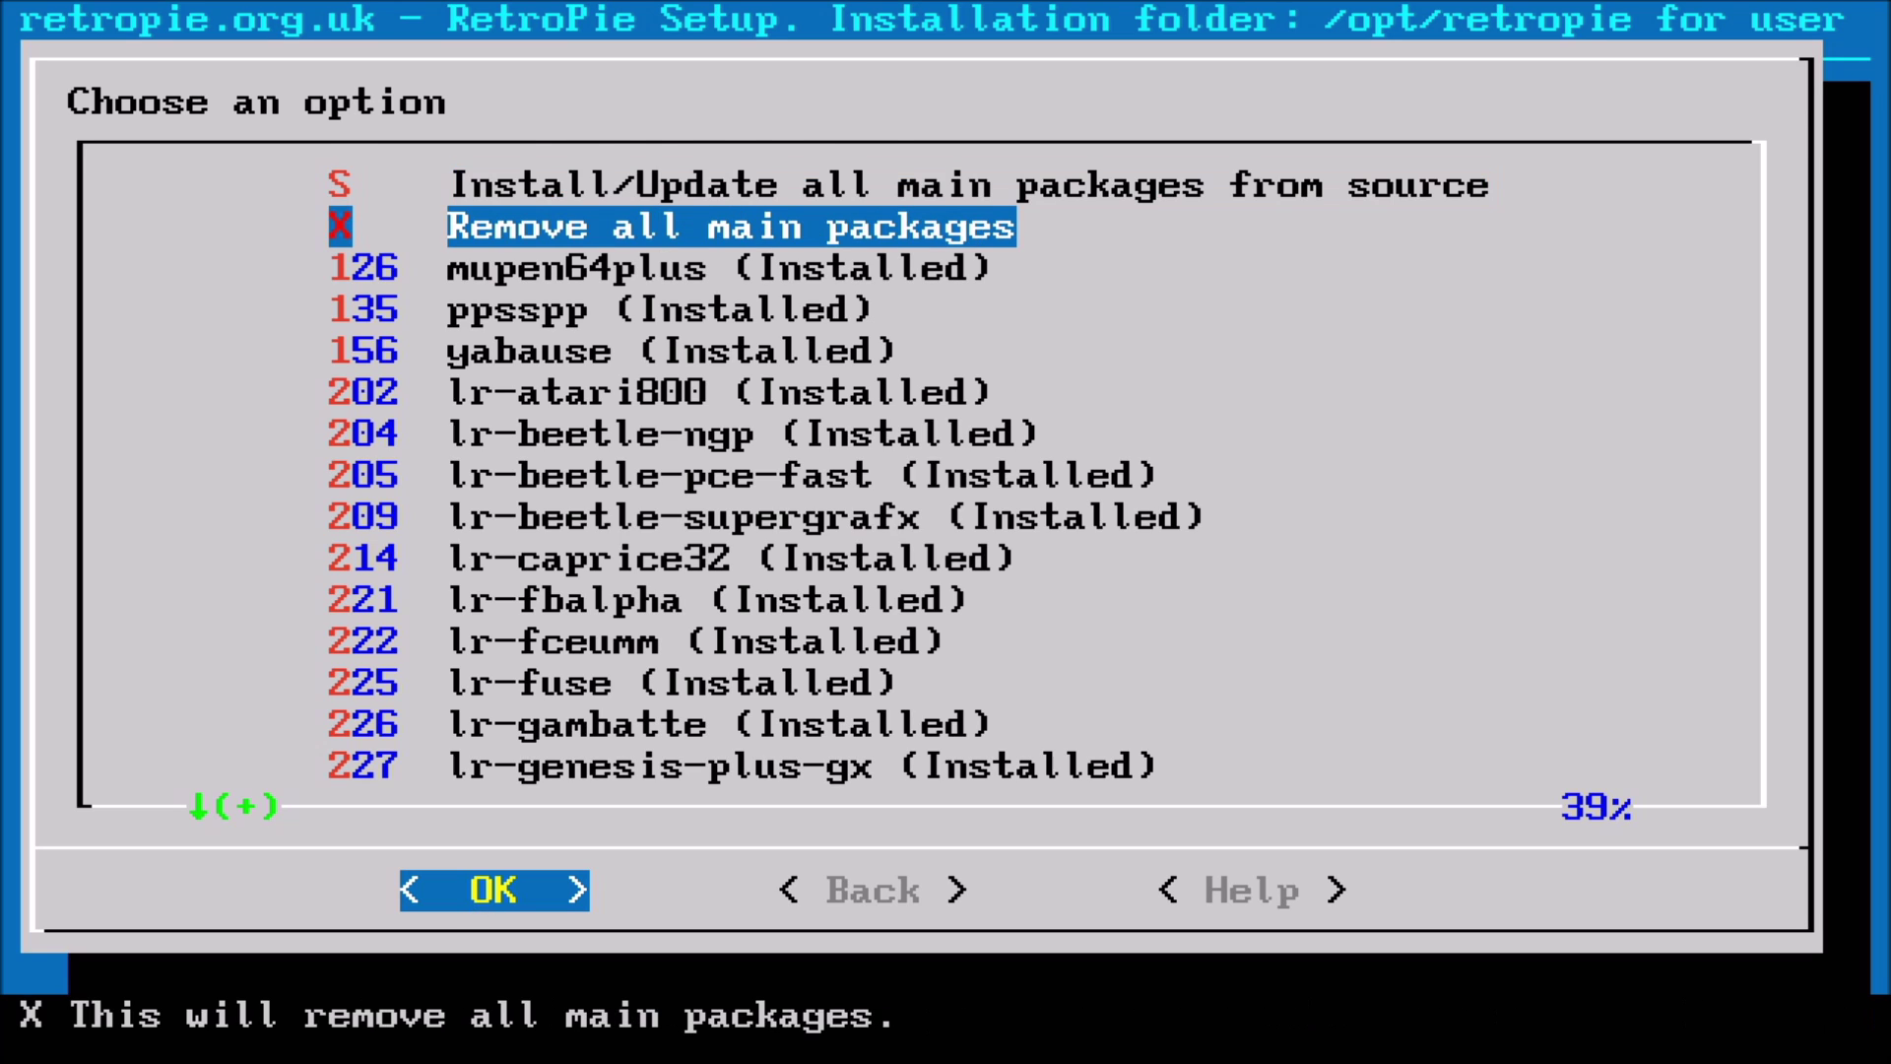
key(Down)
key(Down)
key(Down)
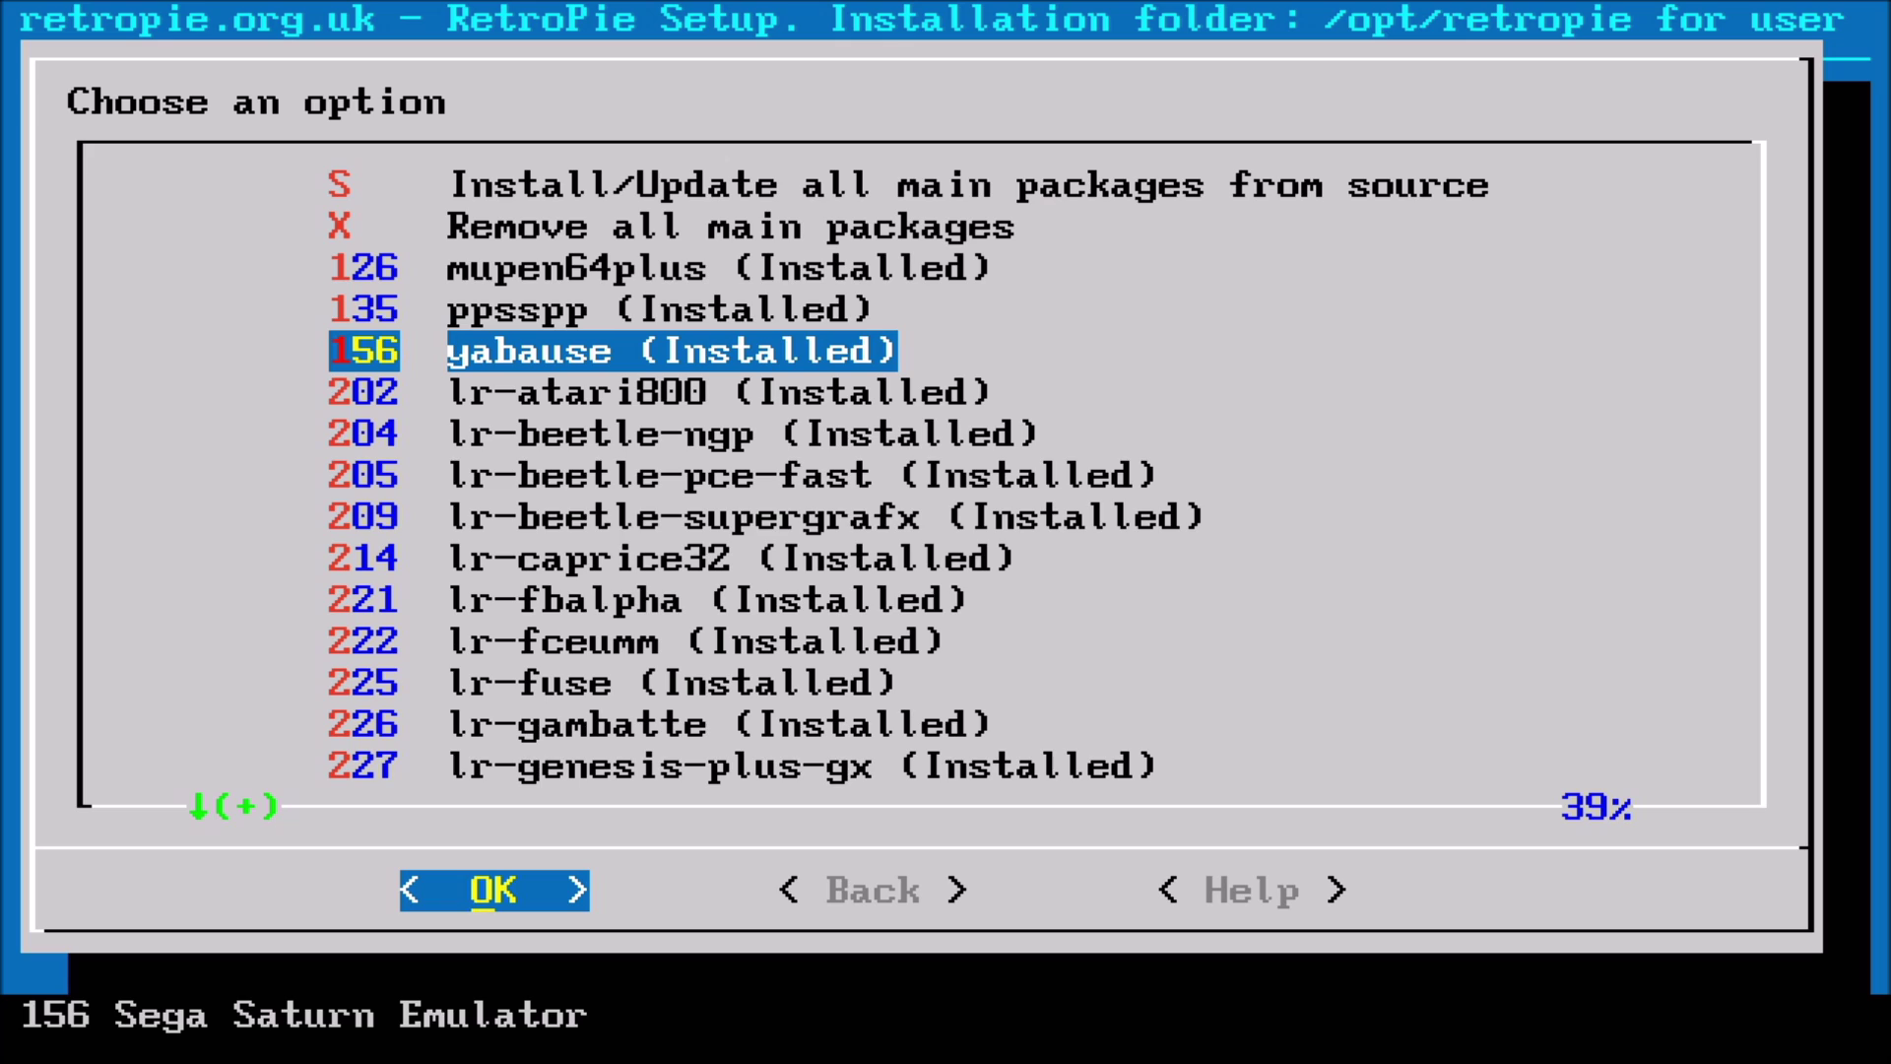
key(Return)
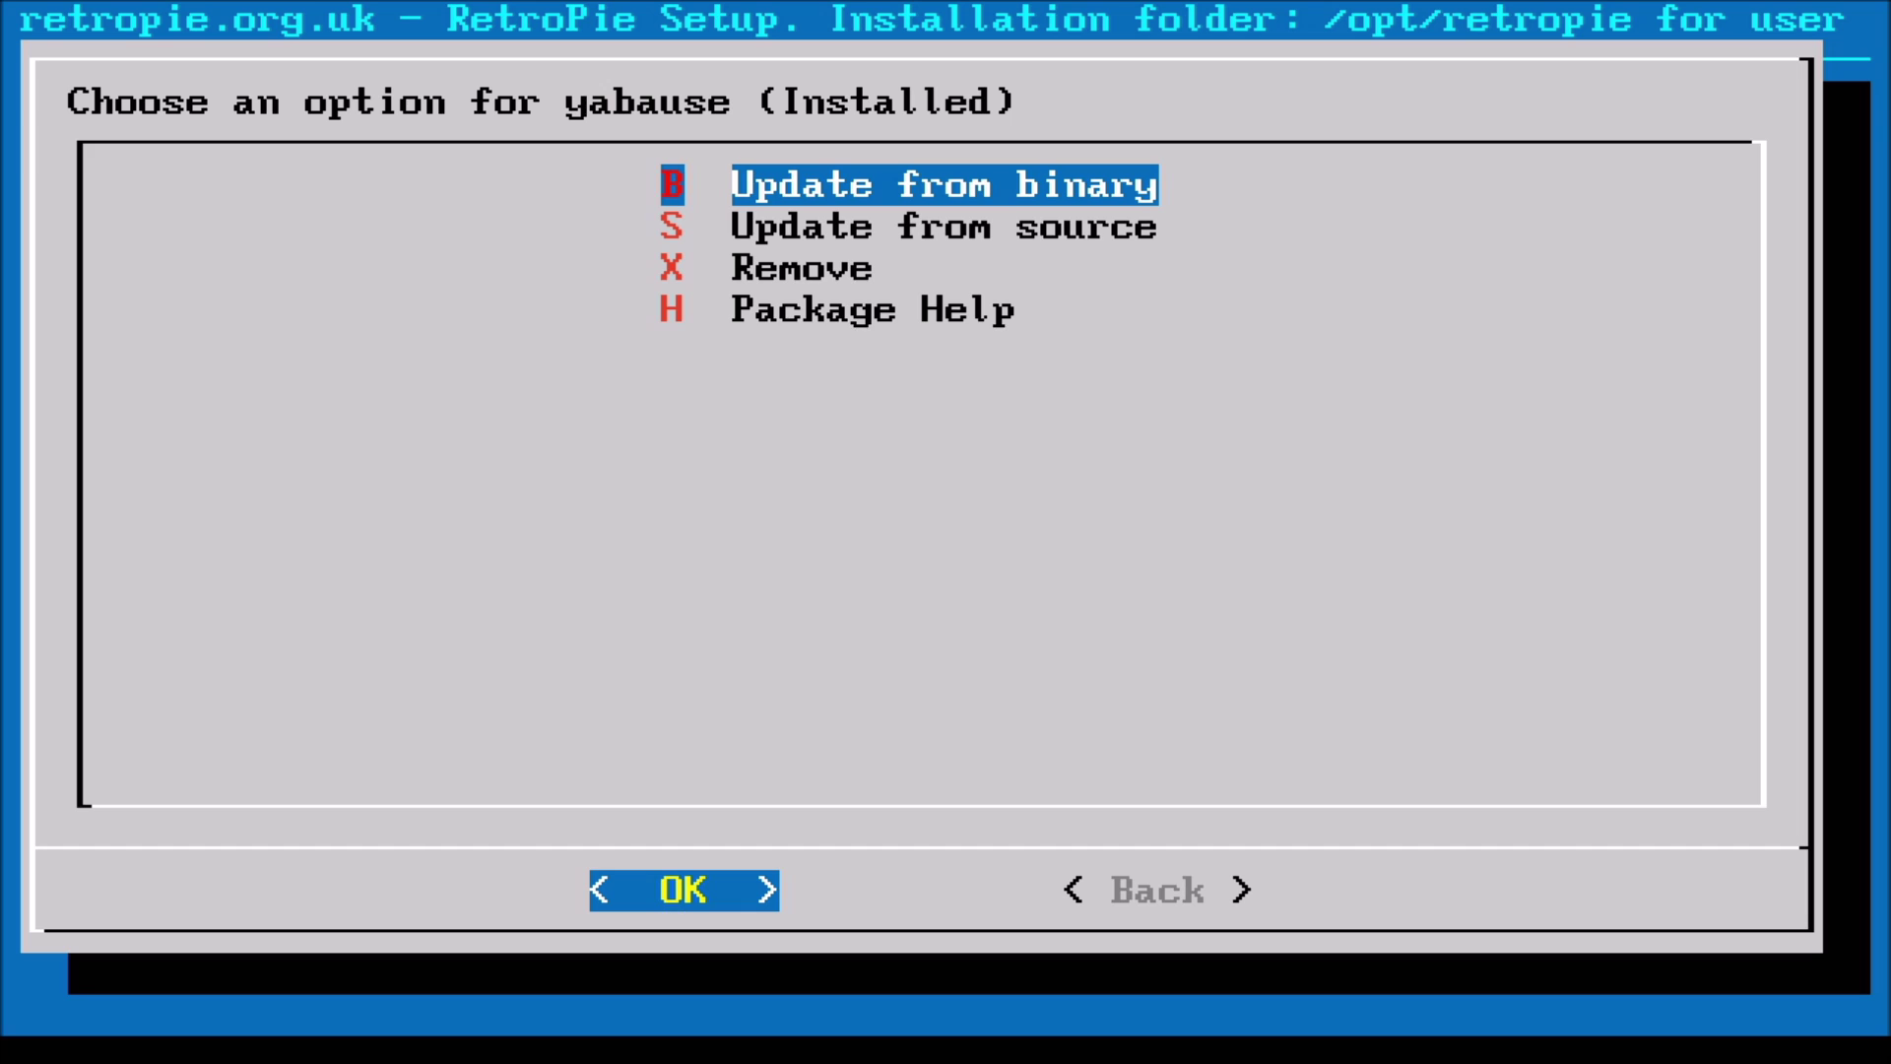
Leave the yabause options and exit RetroPie Setup back to the configuration list
key(Return)
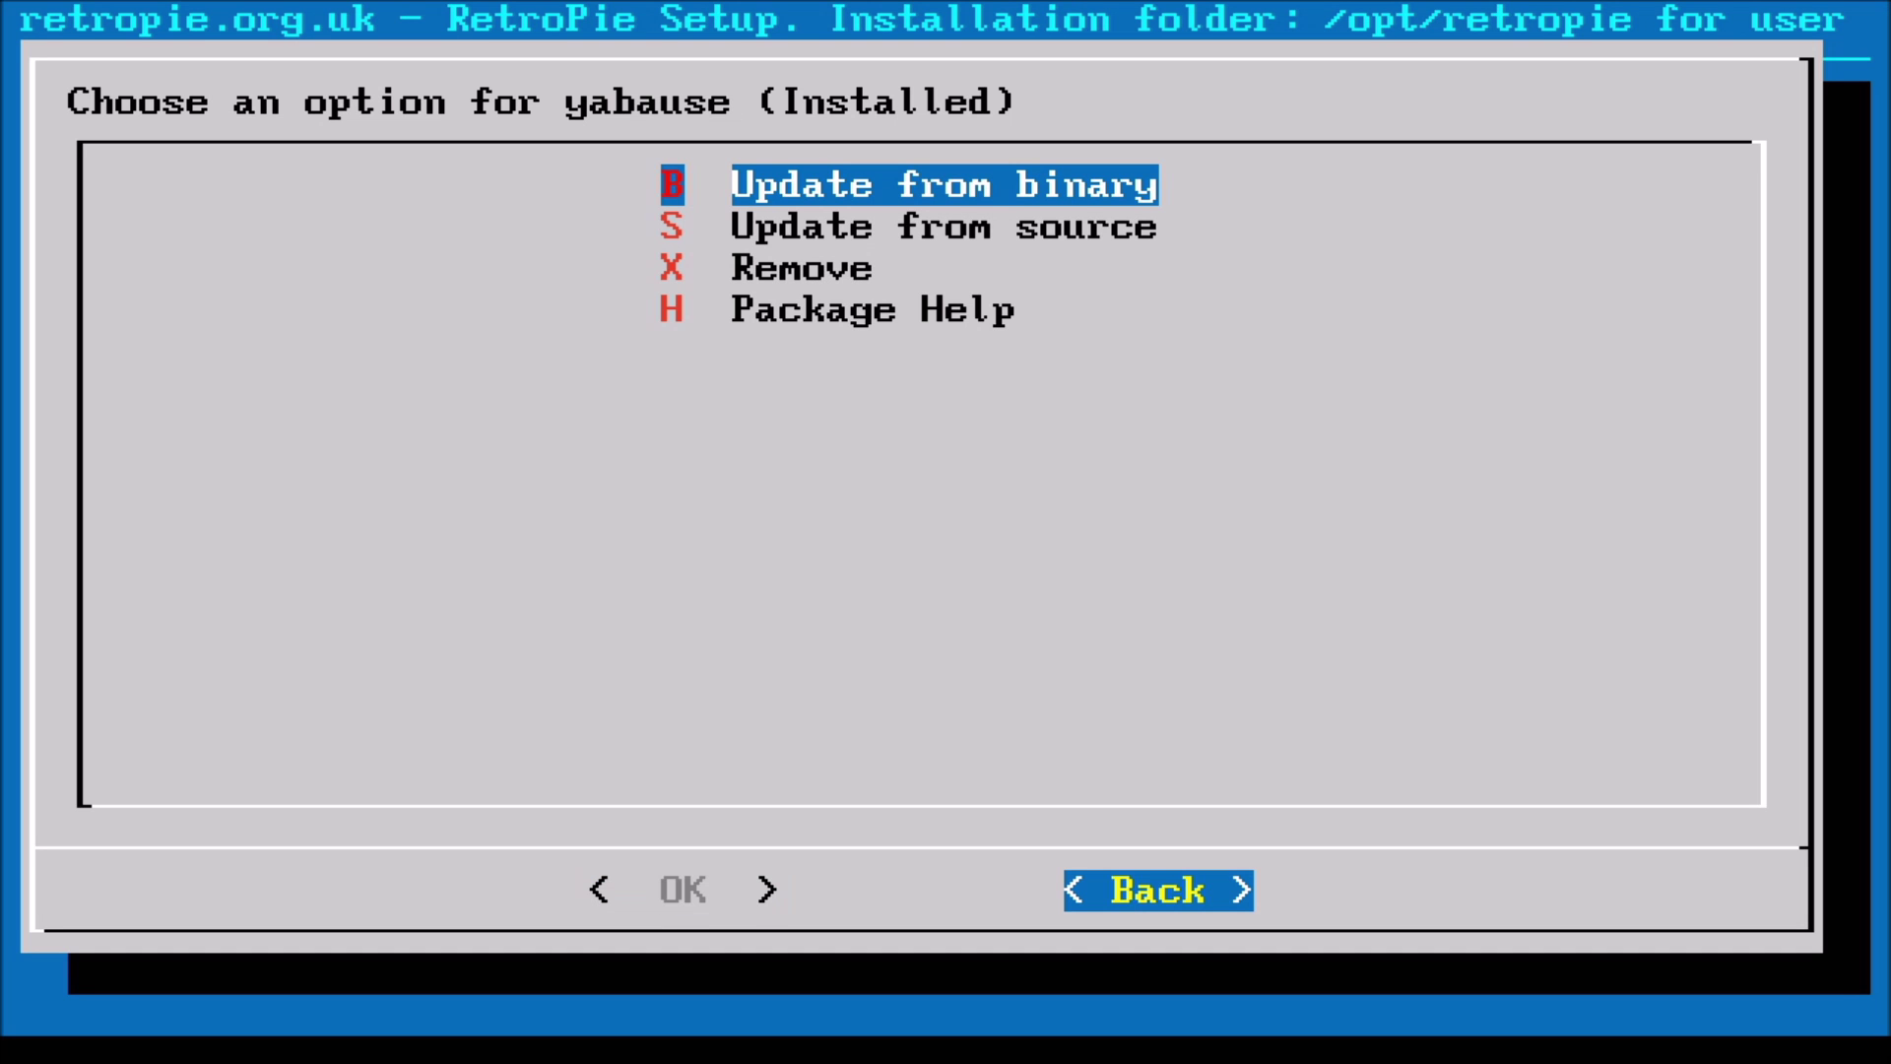
key(Return)
key(Right)
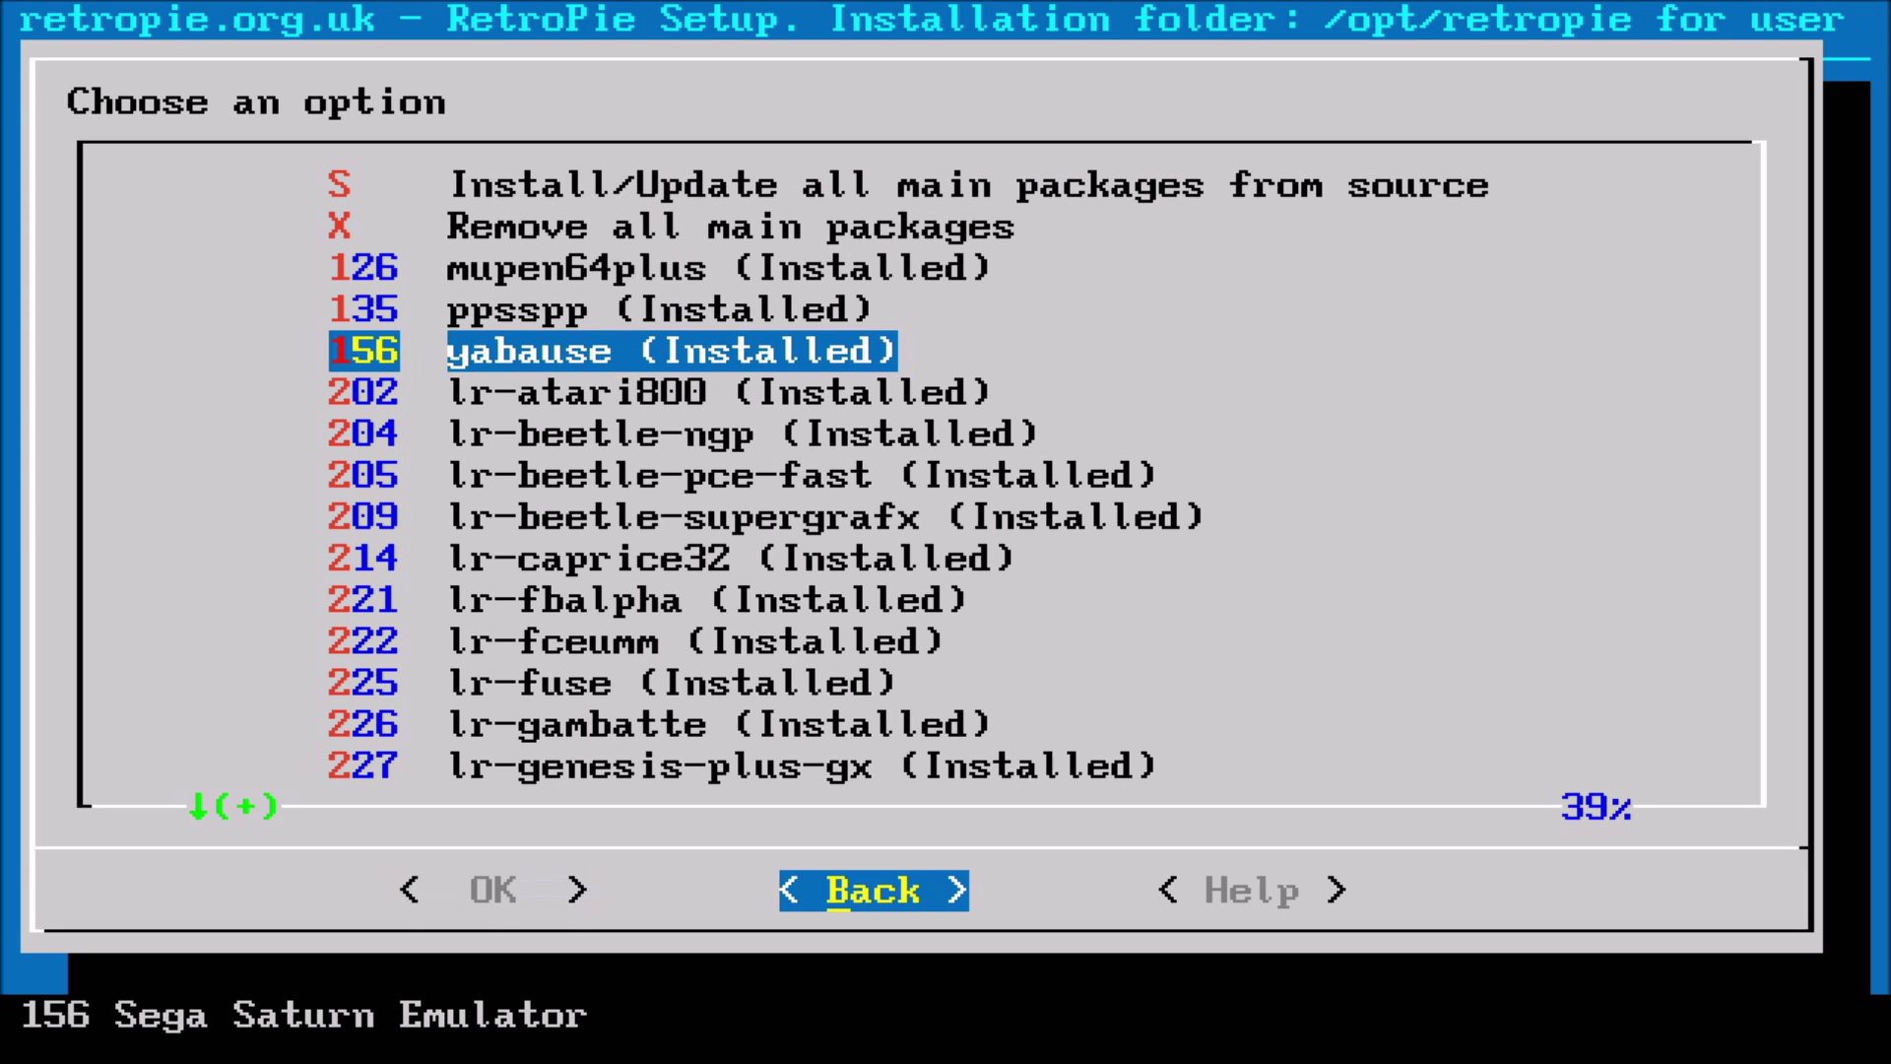
key(Return)
key(Right)
key(Return)
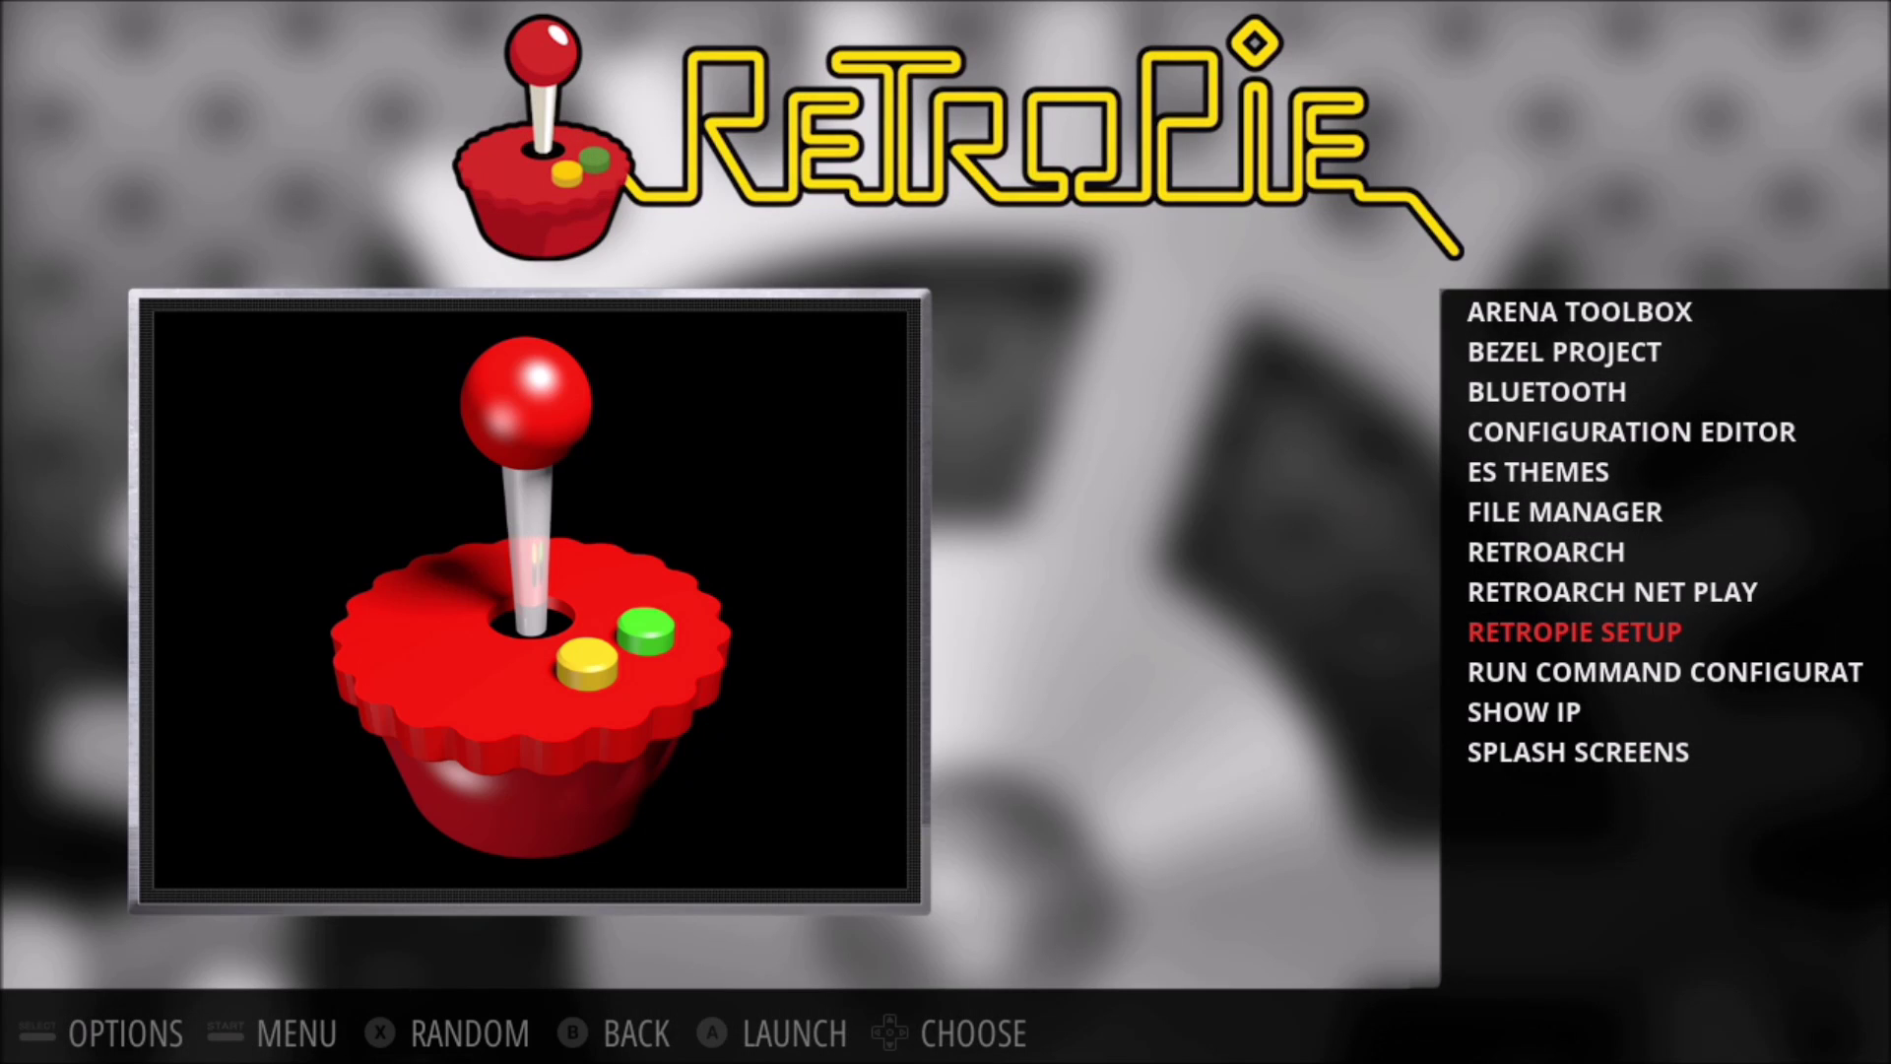
key(Down)
key(Down)
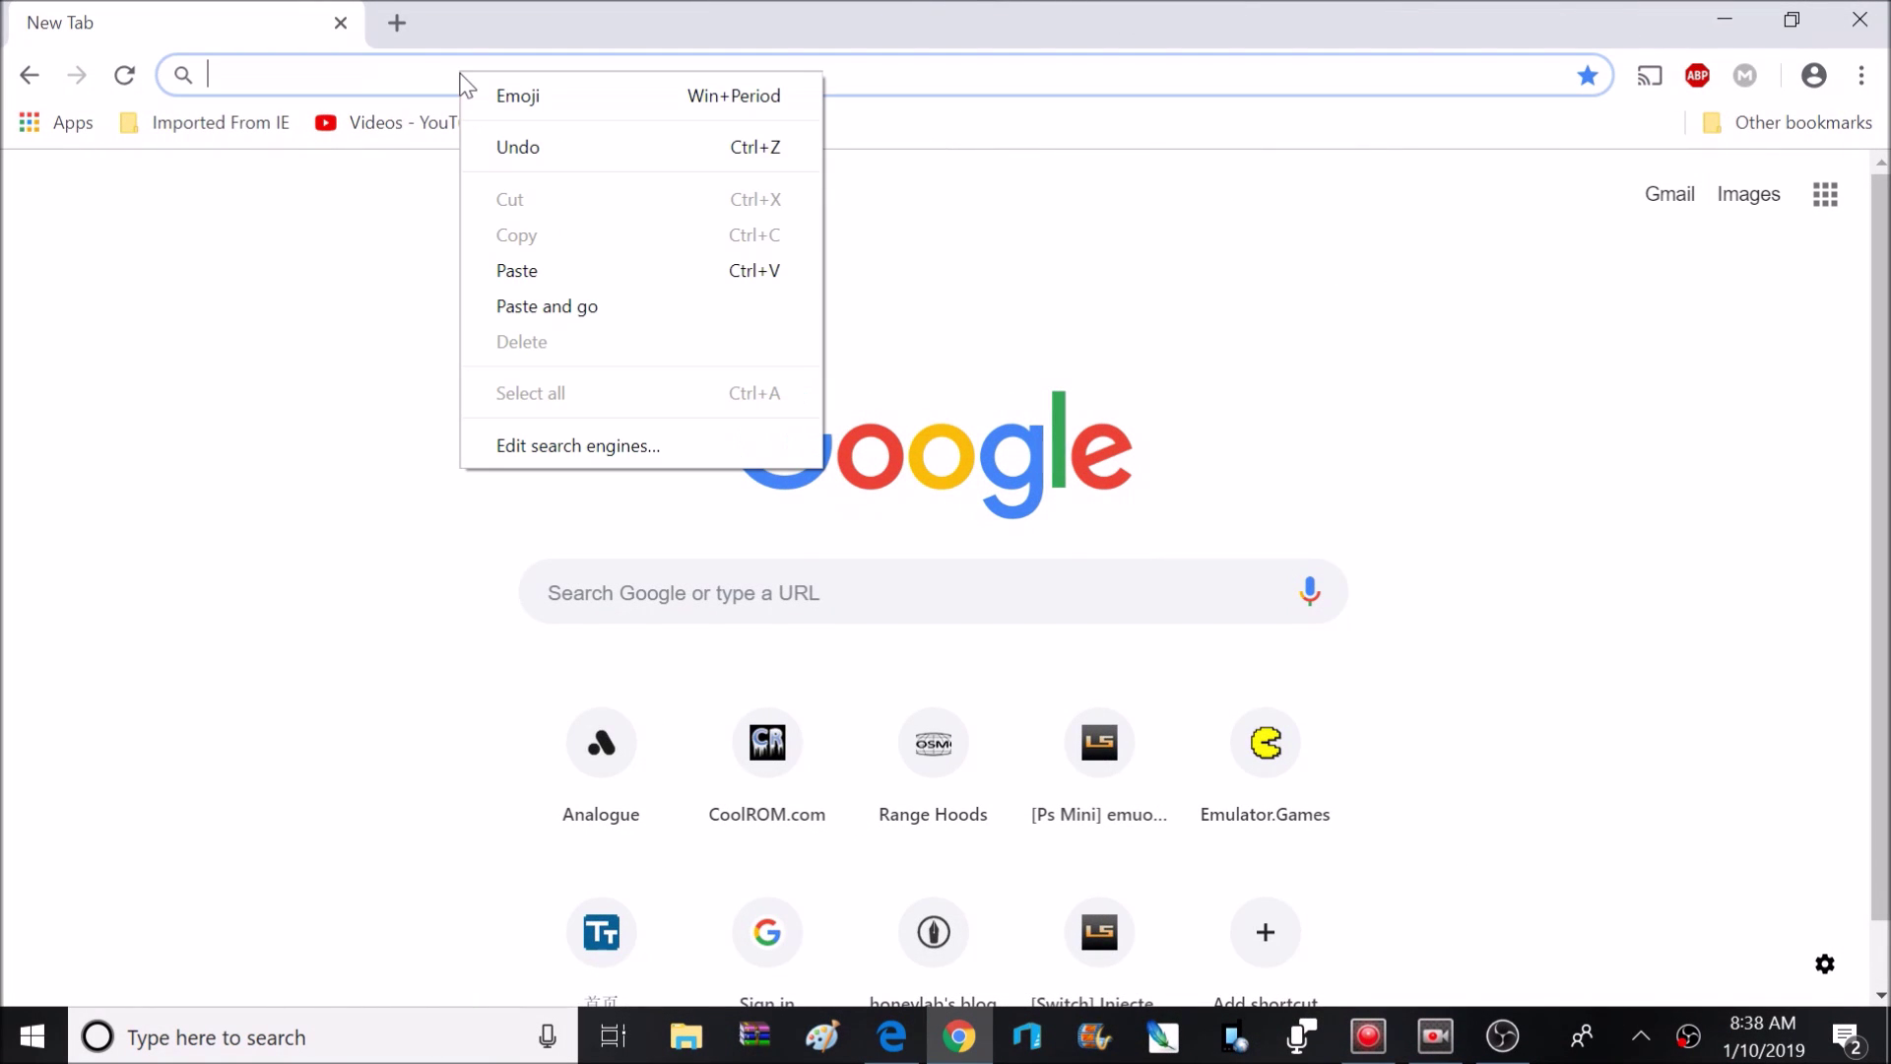
In Chrome, download Starter pack for Saturn.zip from the copied MEGA link and show the file in its folder
click(584, 311)
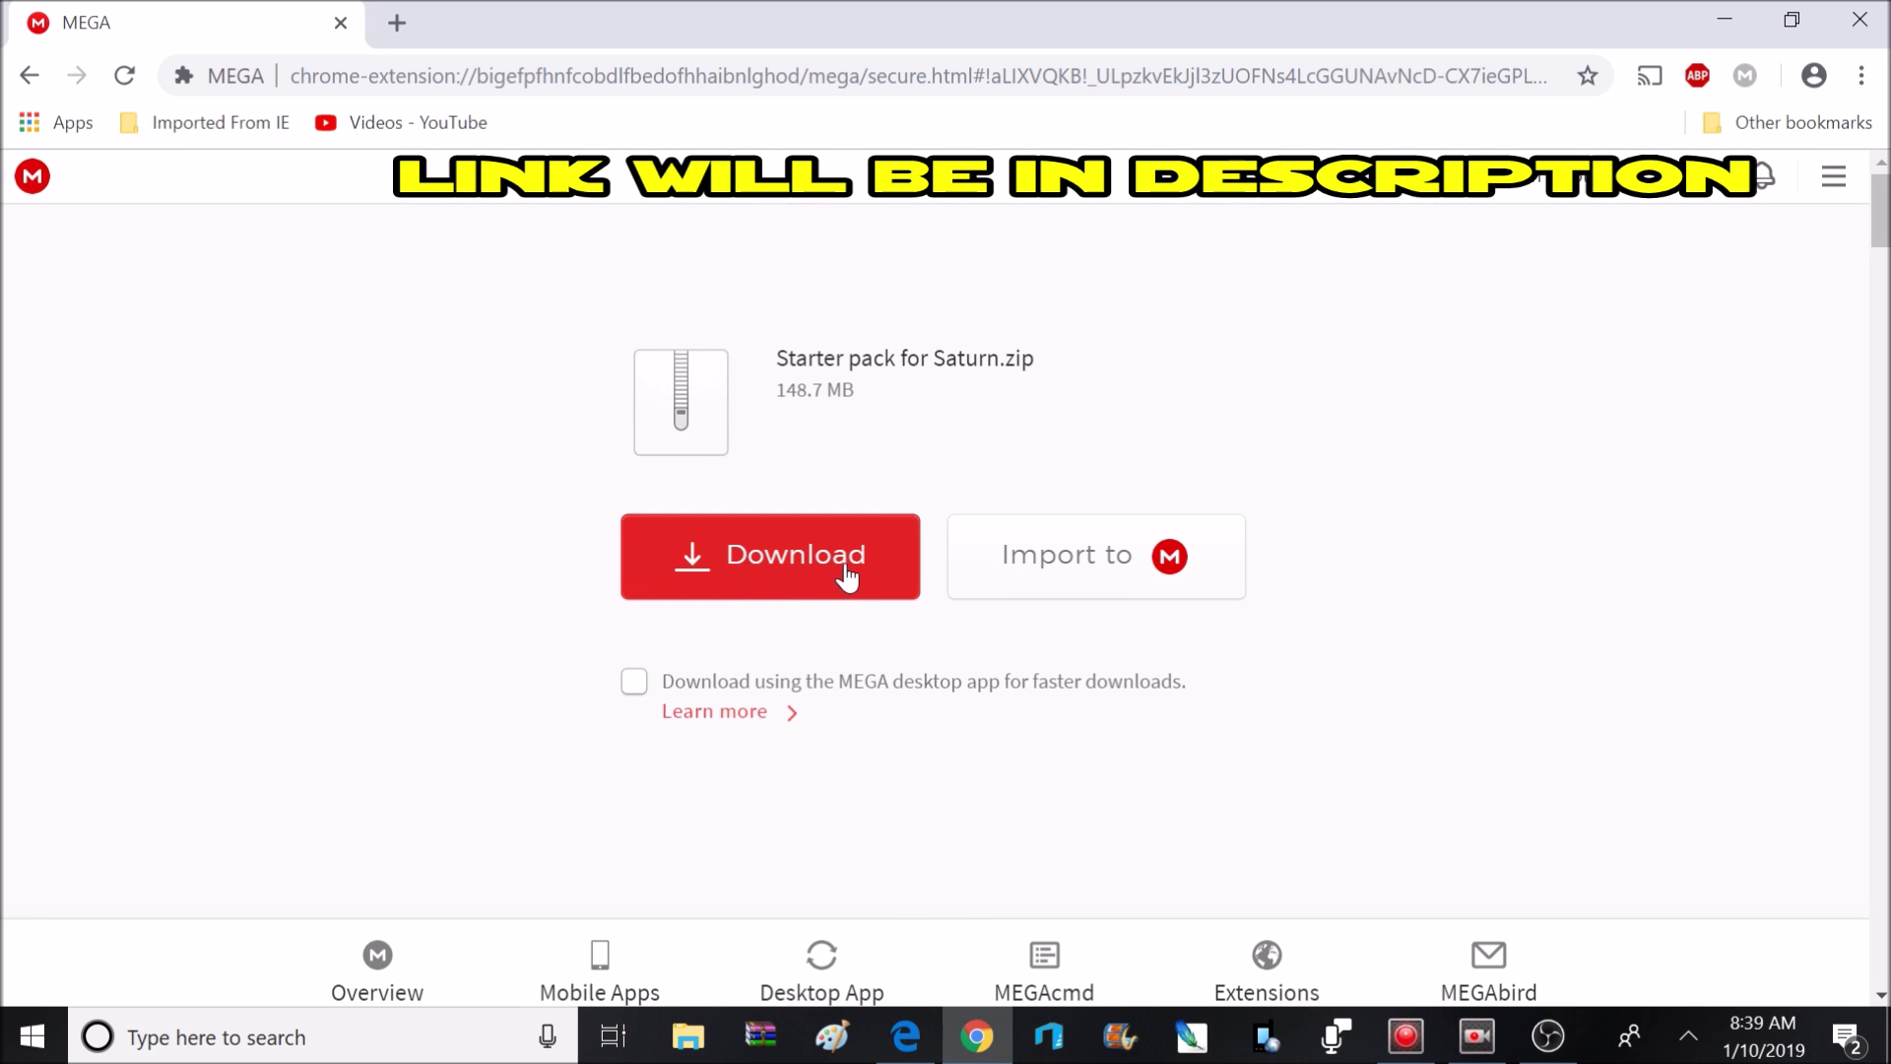
click(785, 568)
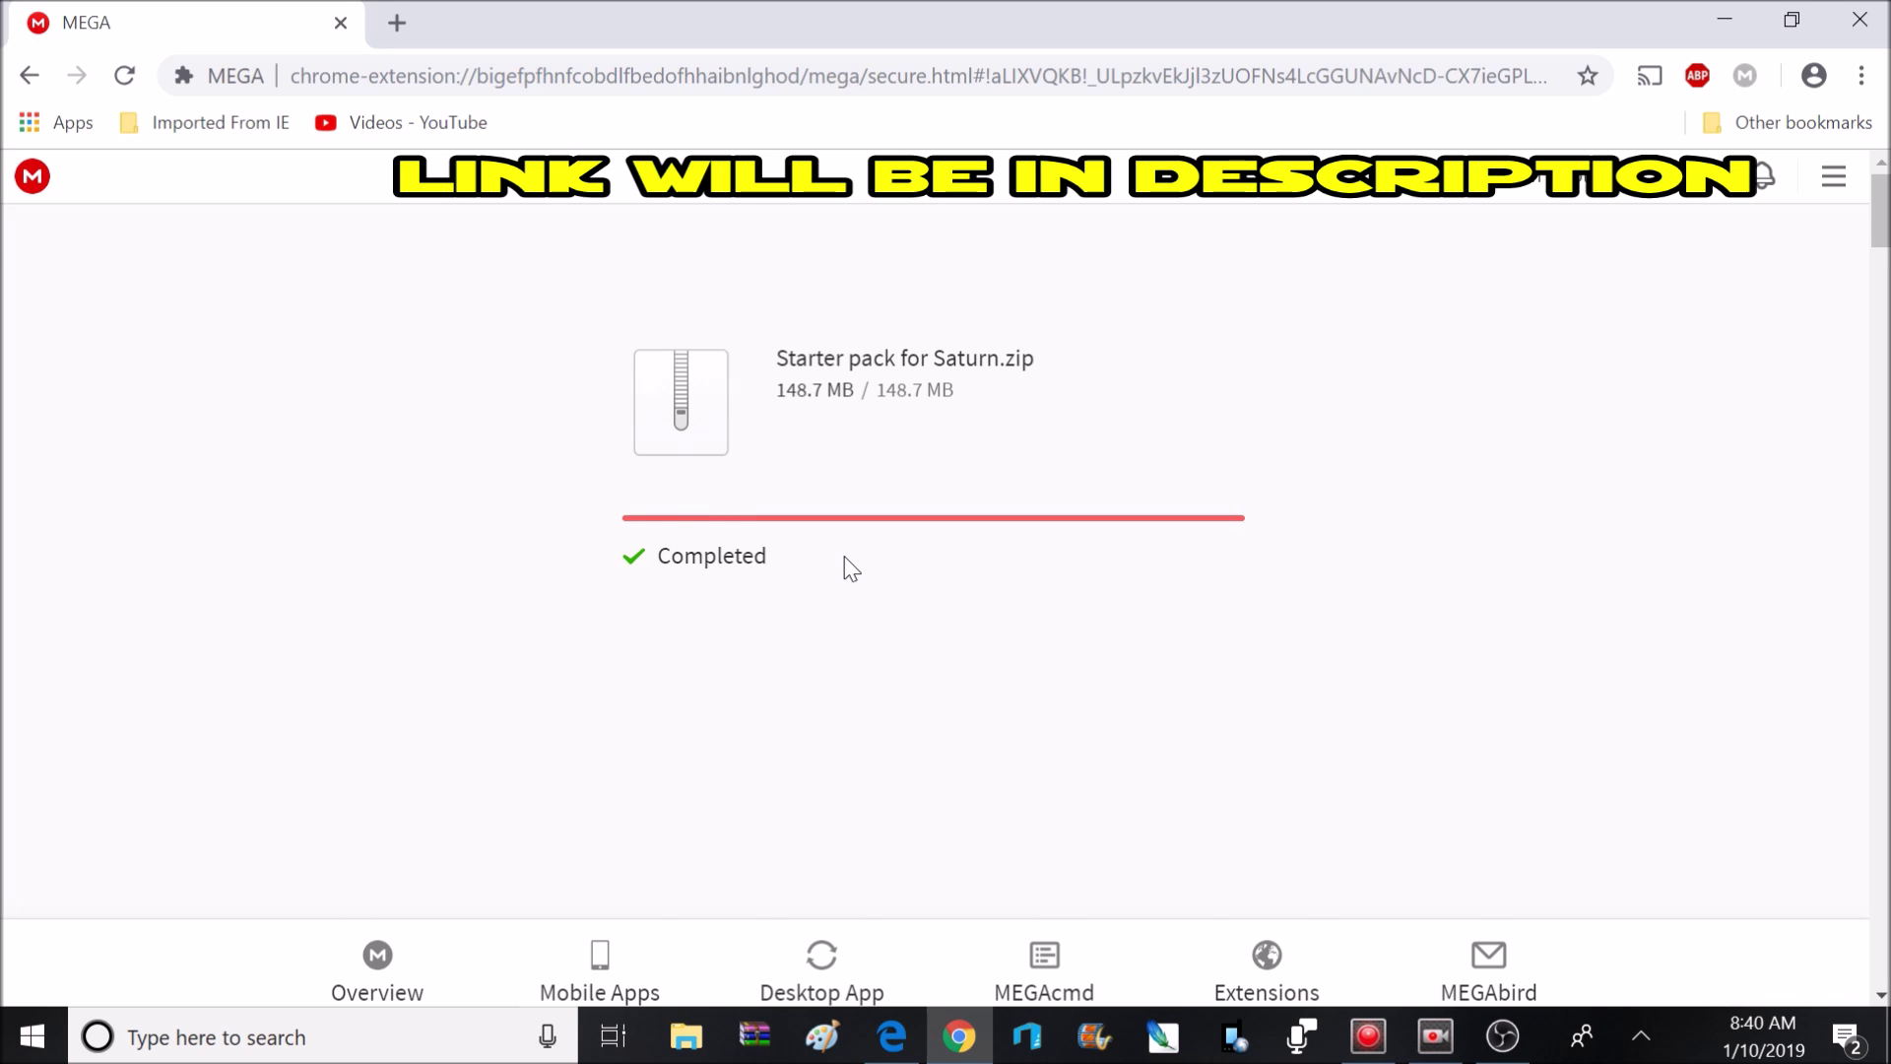
click(305, 972)
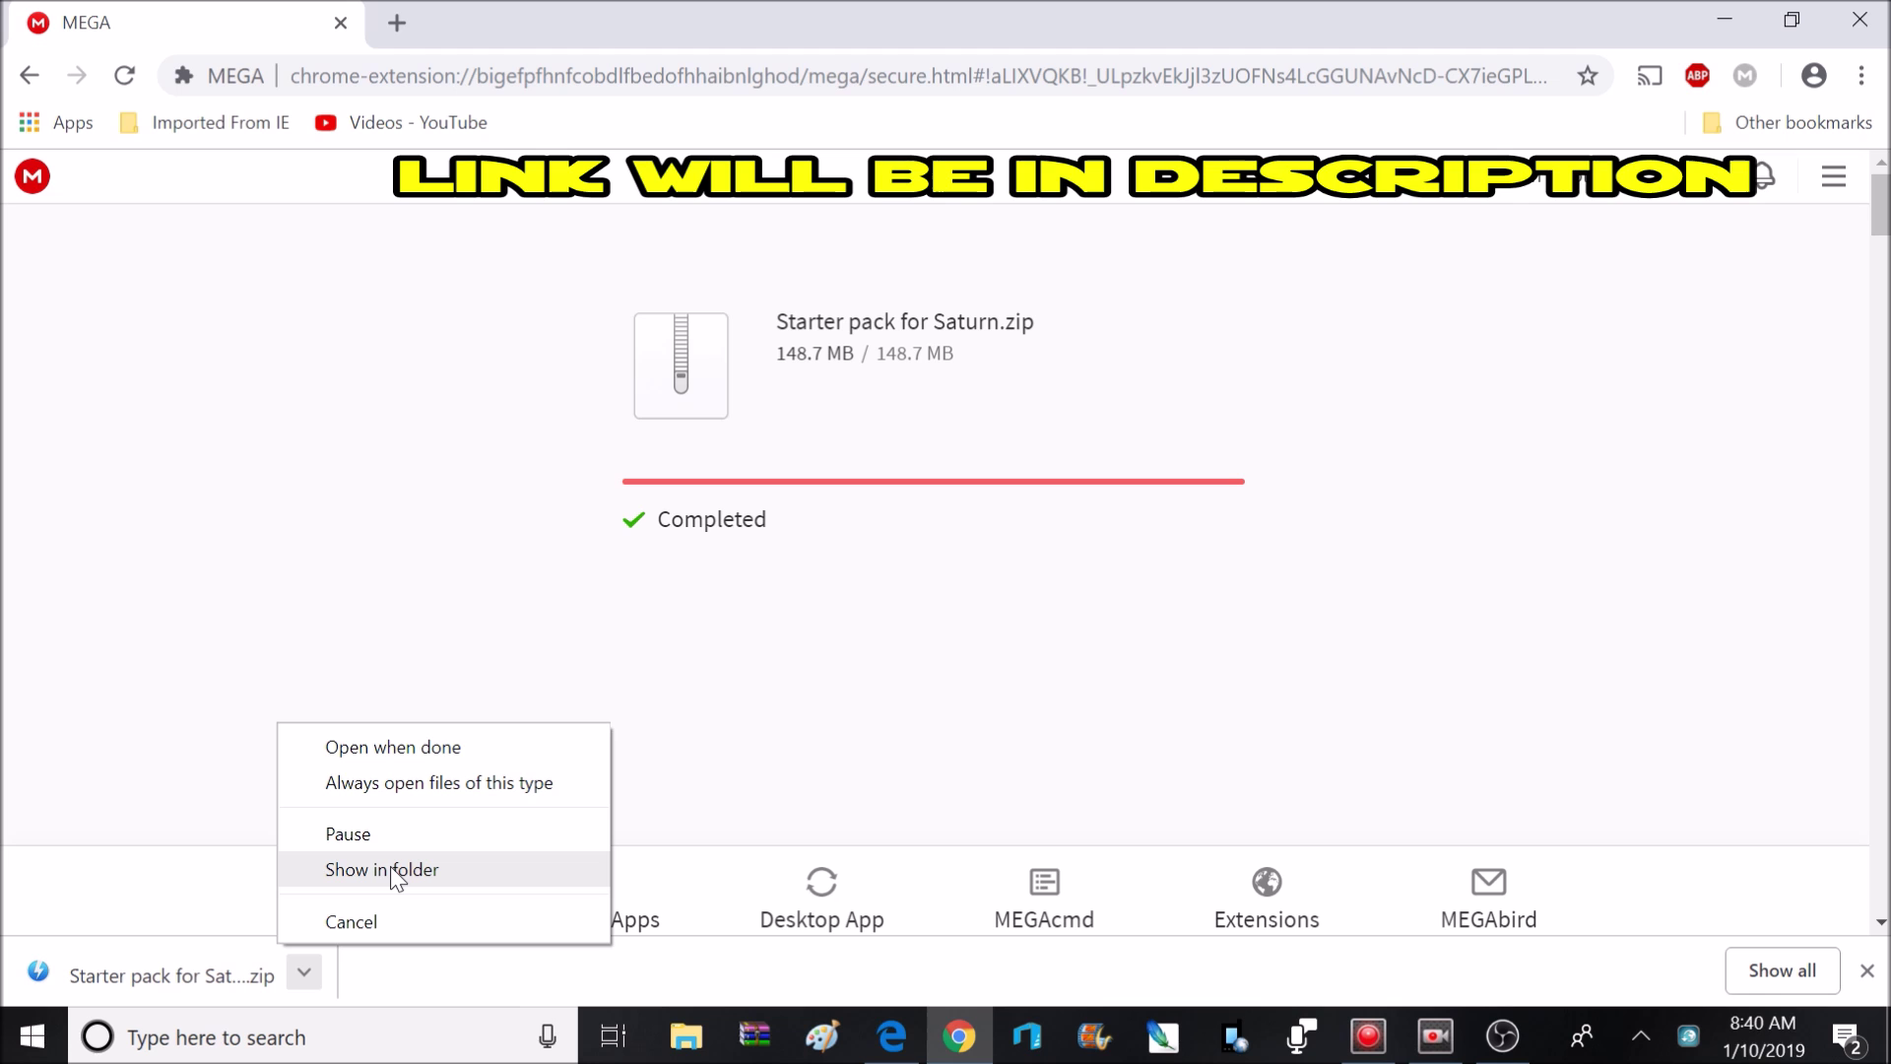
click(390, 868)
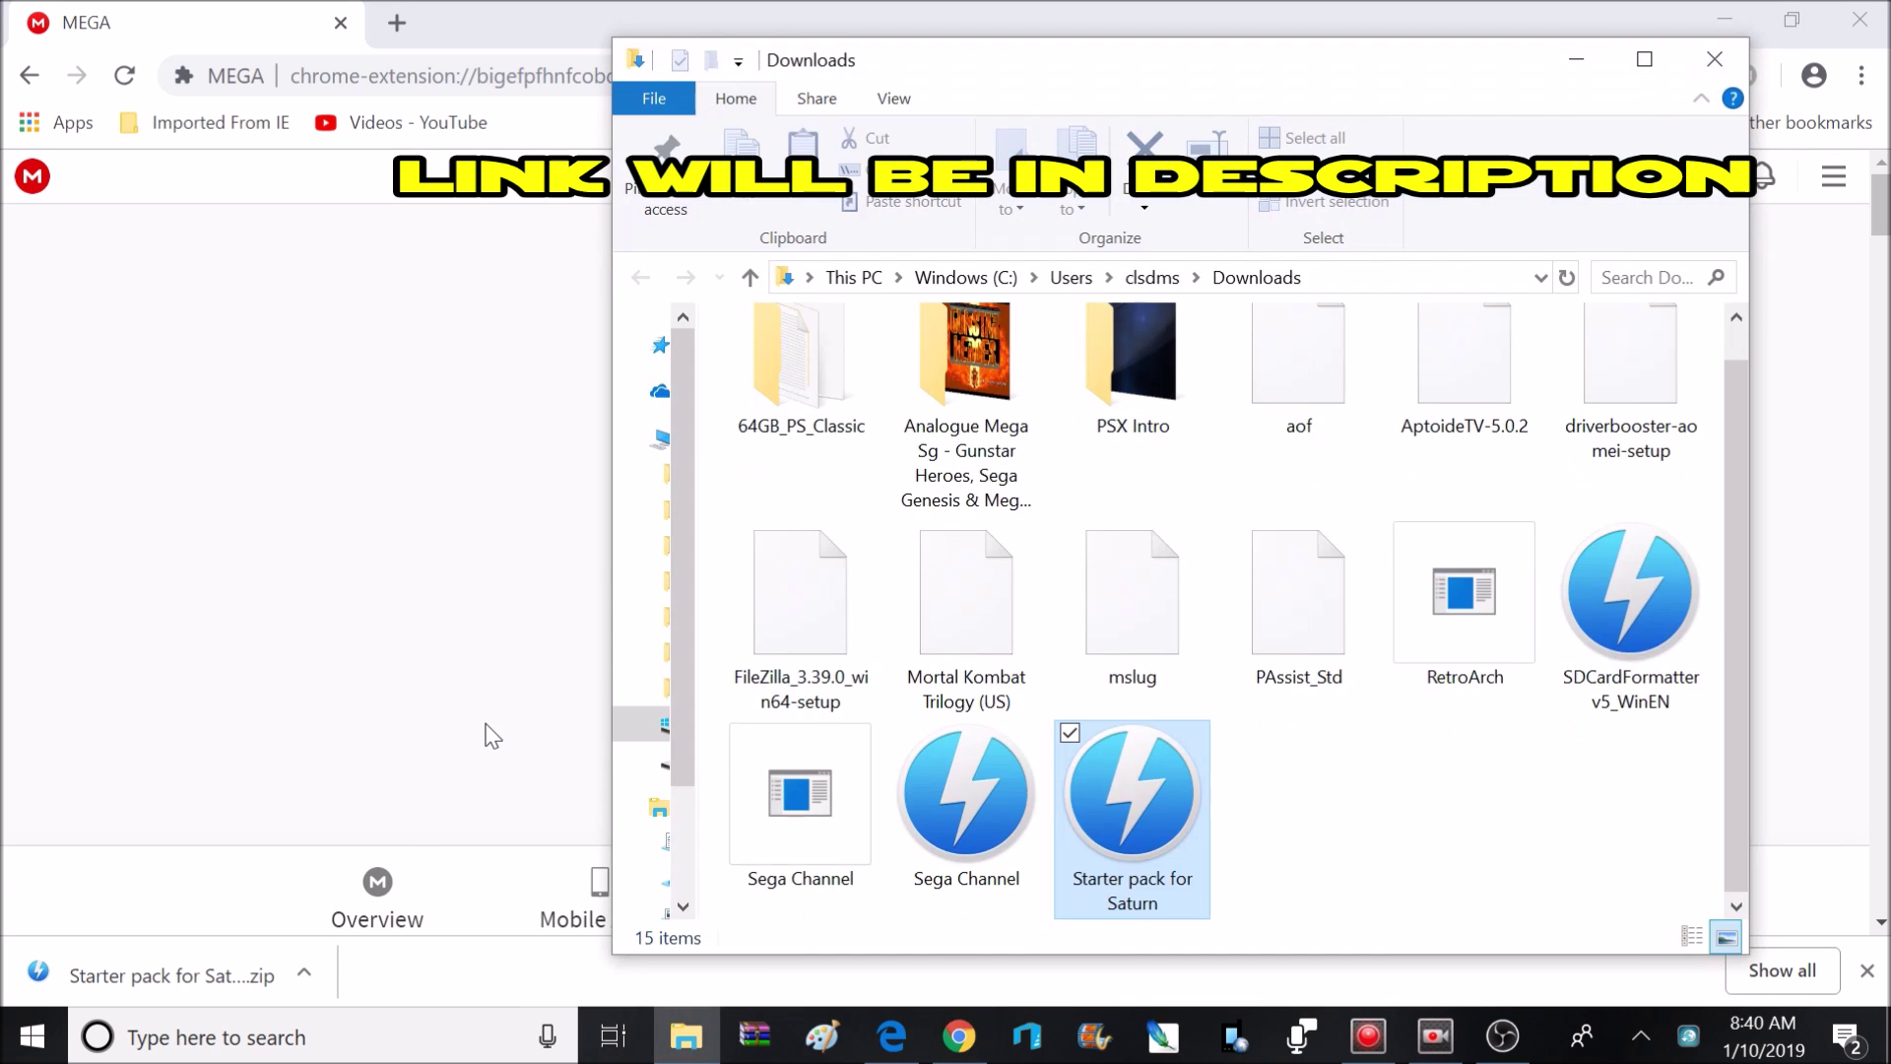
Open the Starter pack for Saturn archive in 7-Zip and select the four Sonic Extreme files in its folder
right_click(1129, 798)
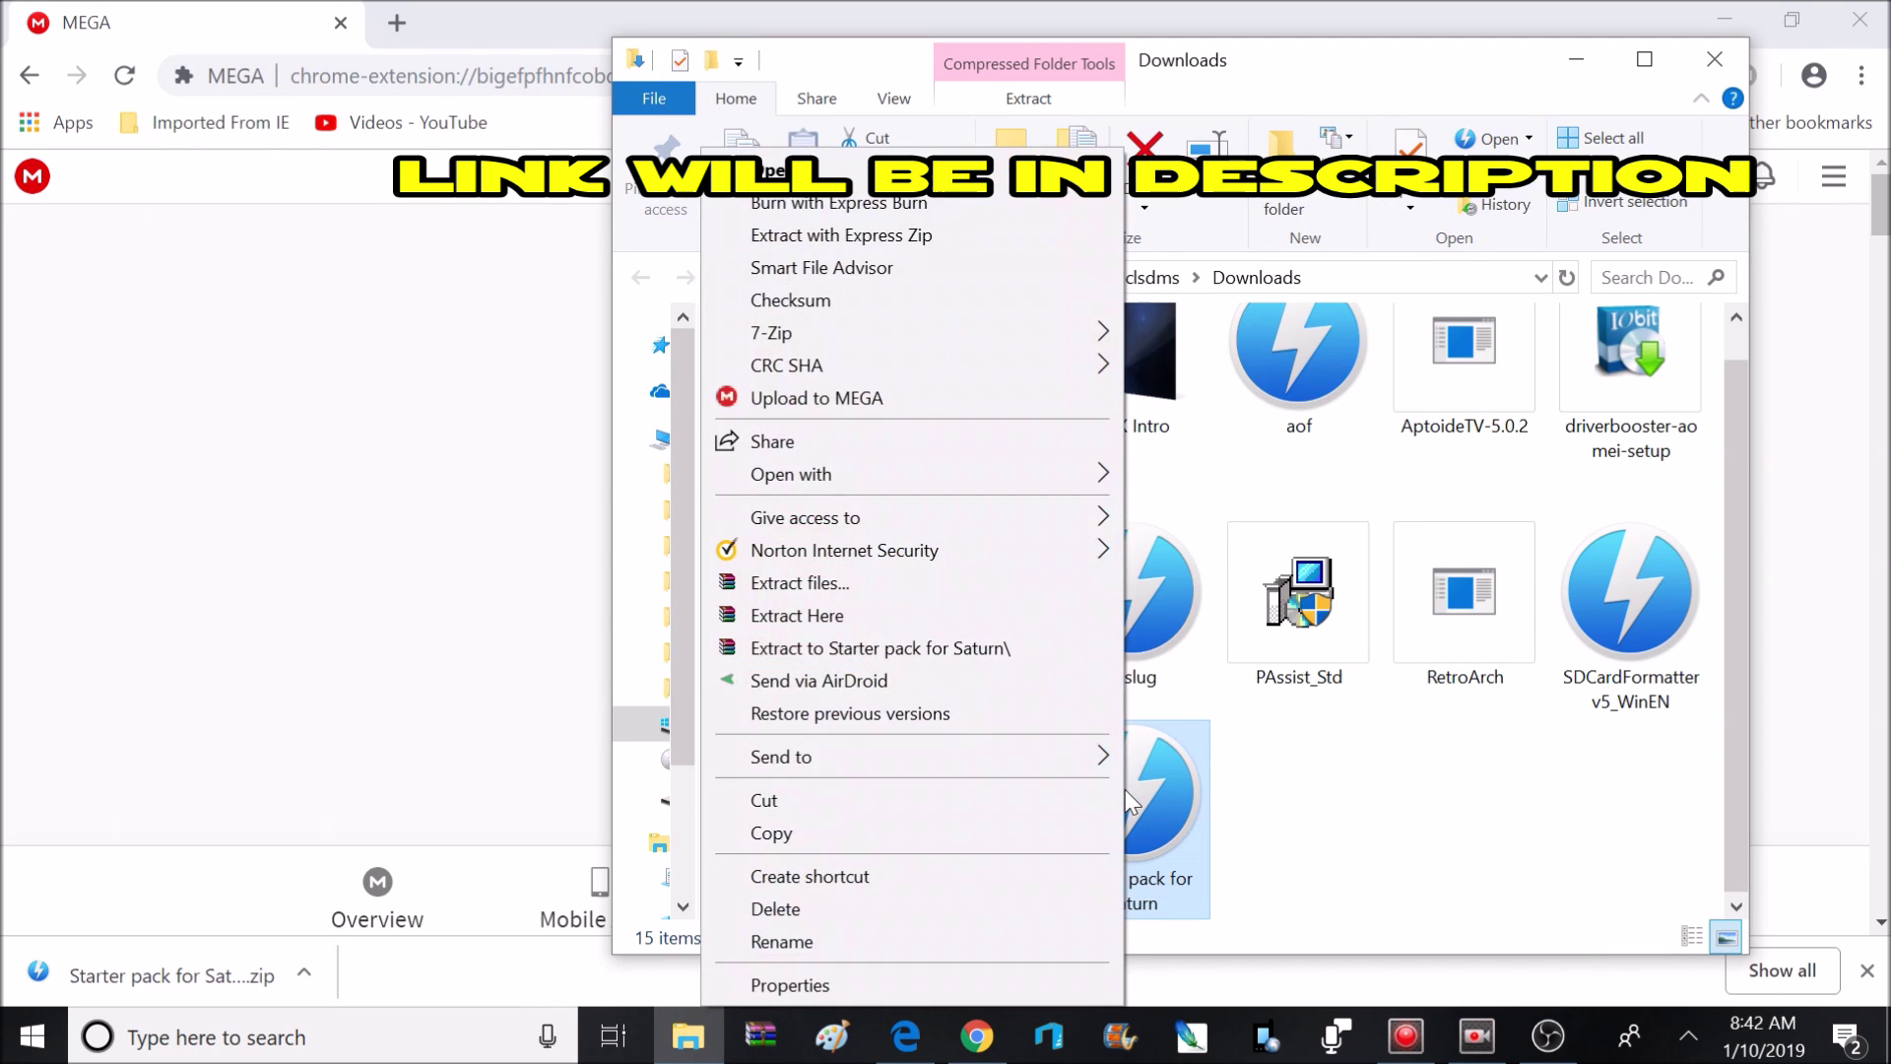
mouse_move(860, 333)
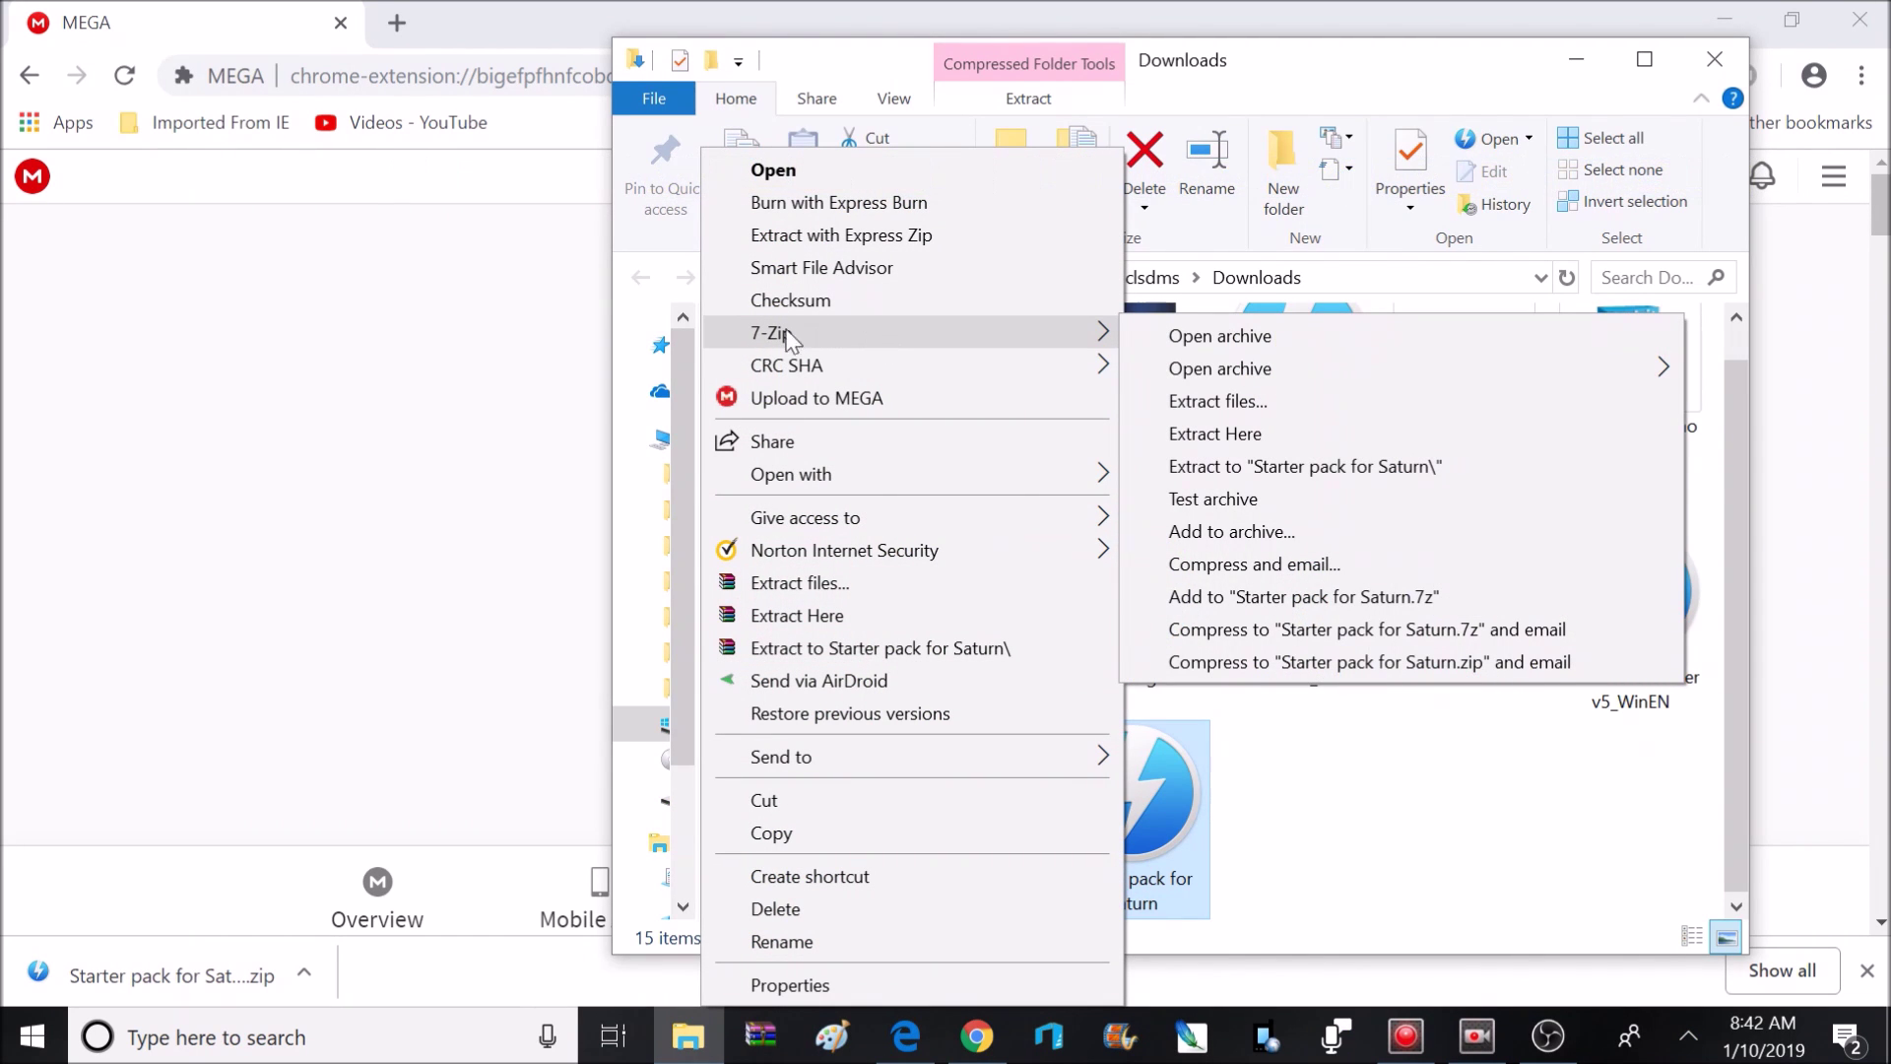
click(1261, 334)
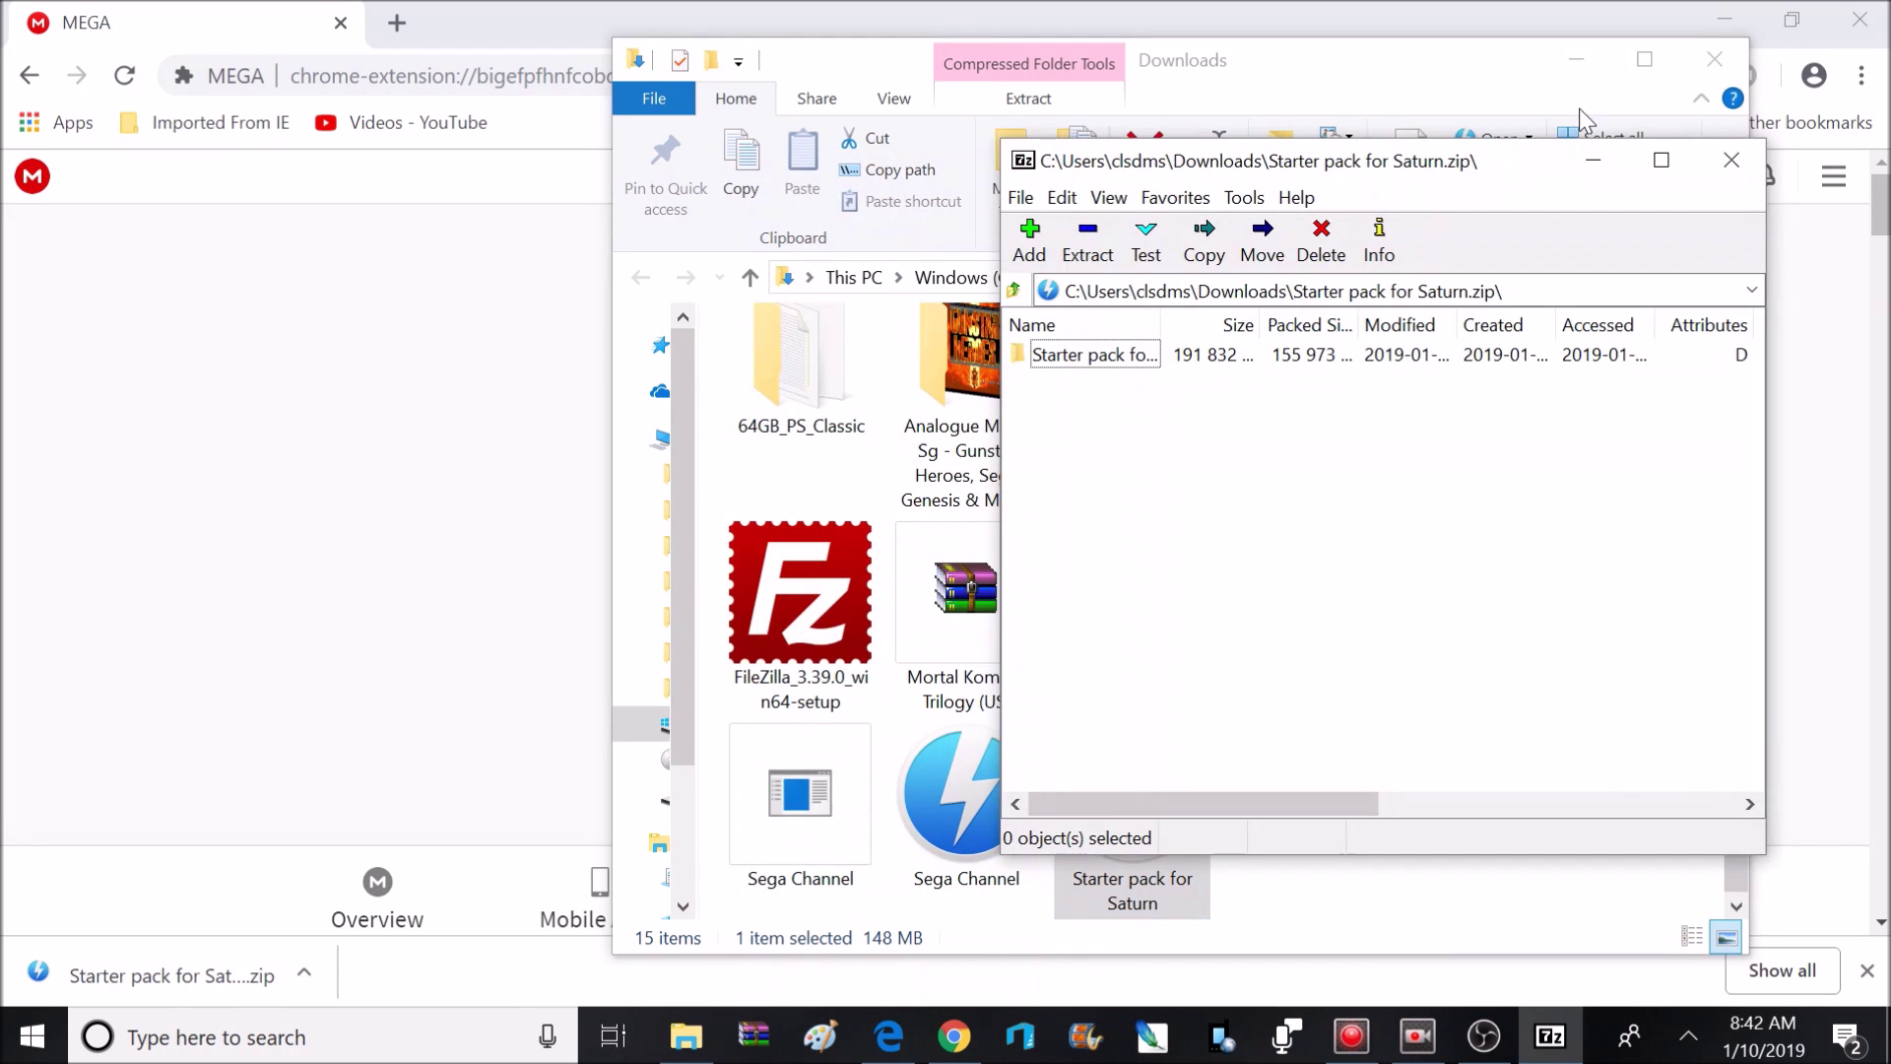
click(1715, 59)
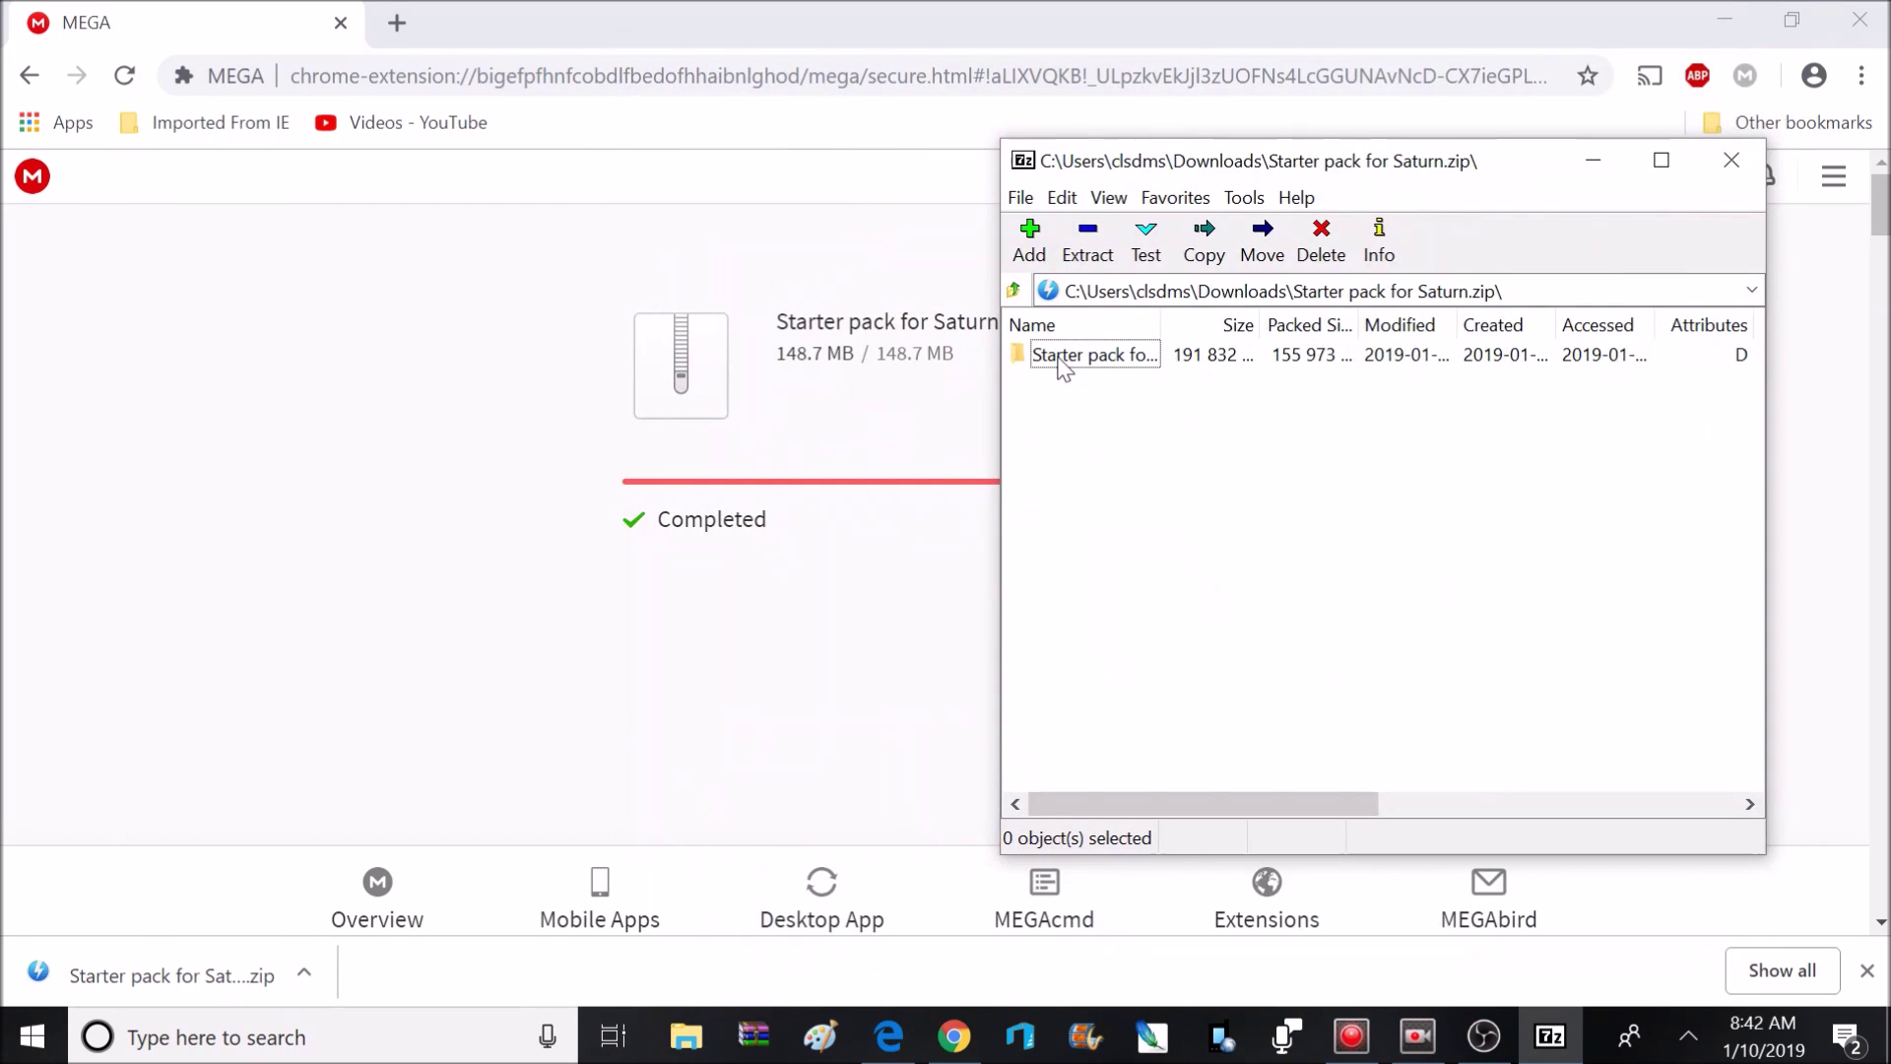
click(1111, 360)
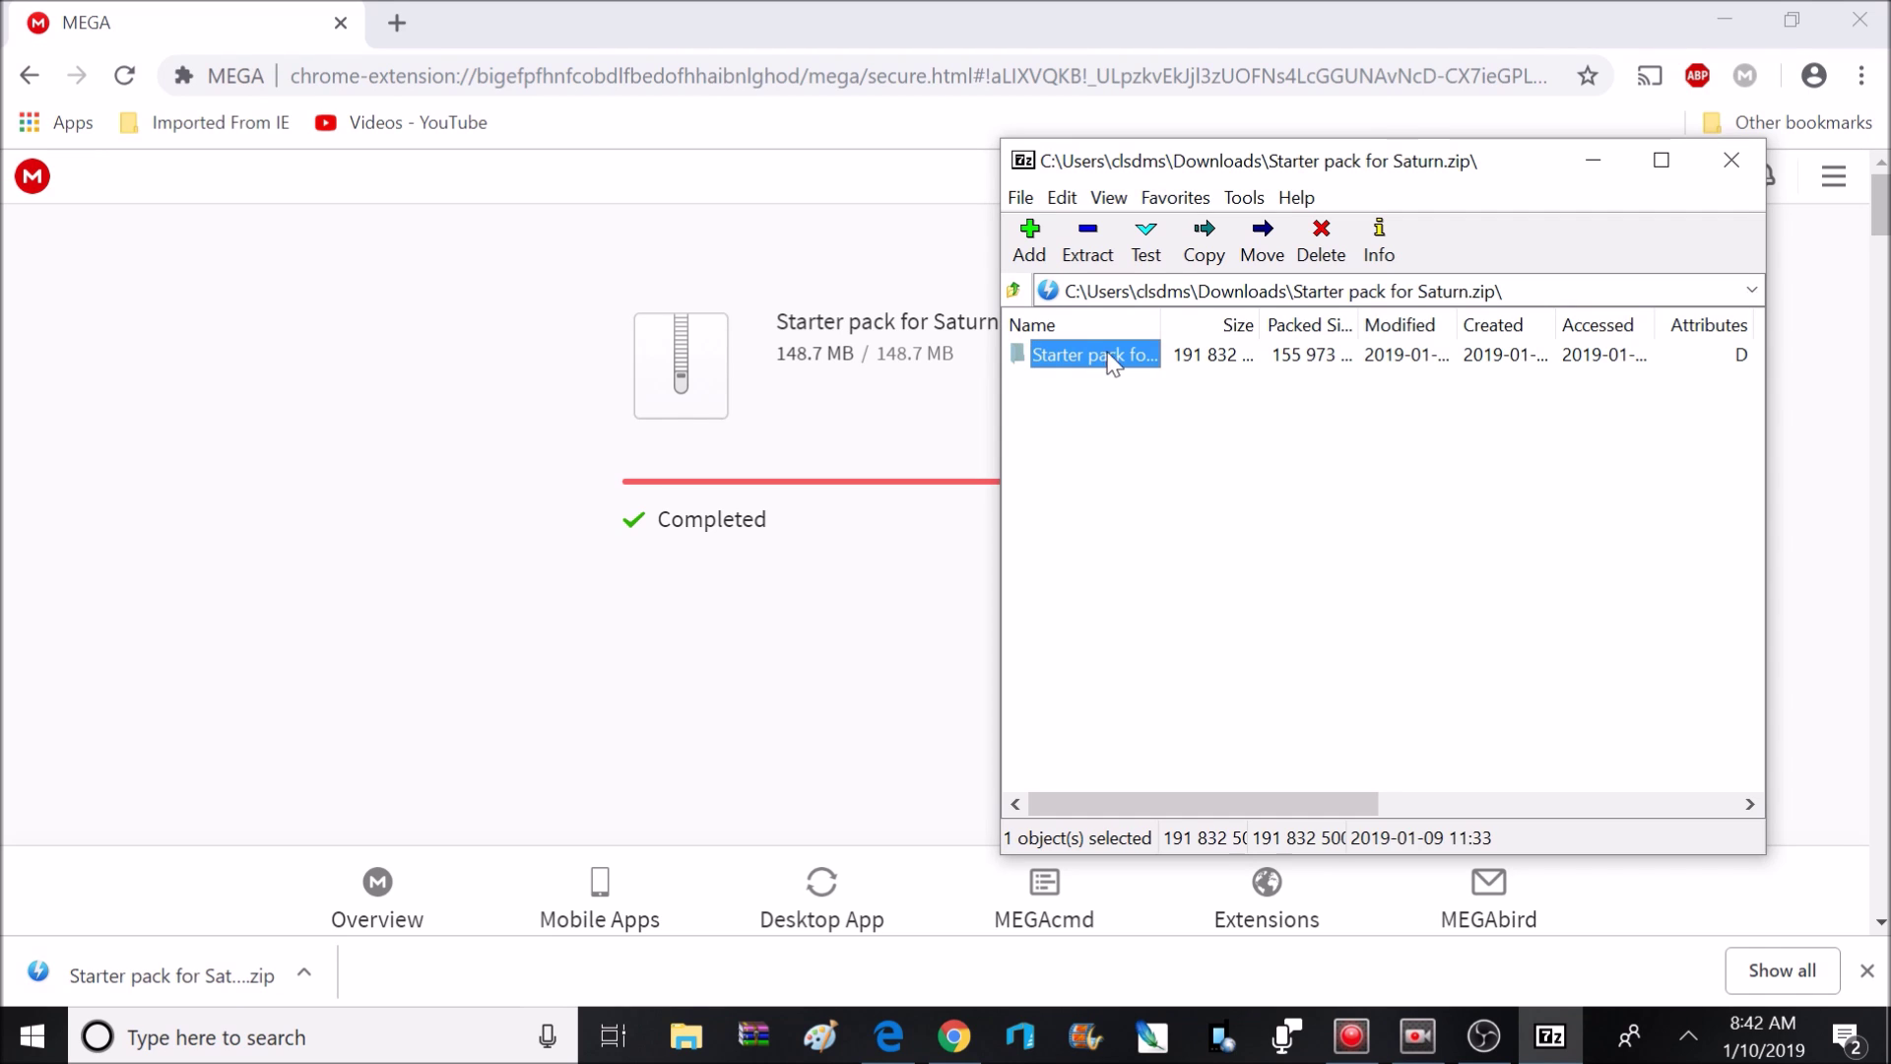
double_click(1108, 360)
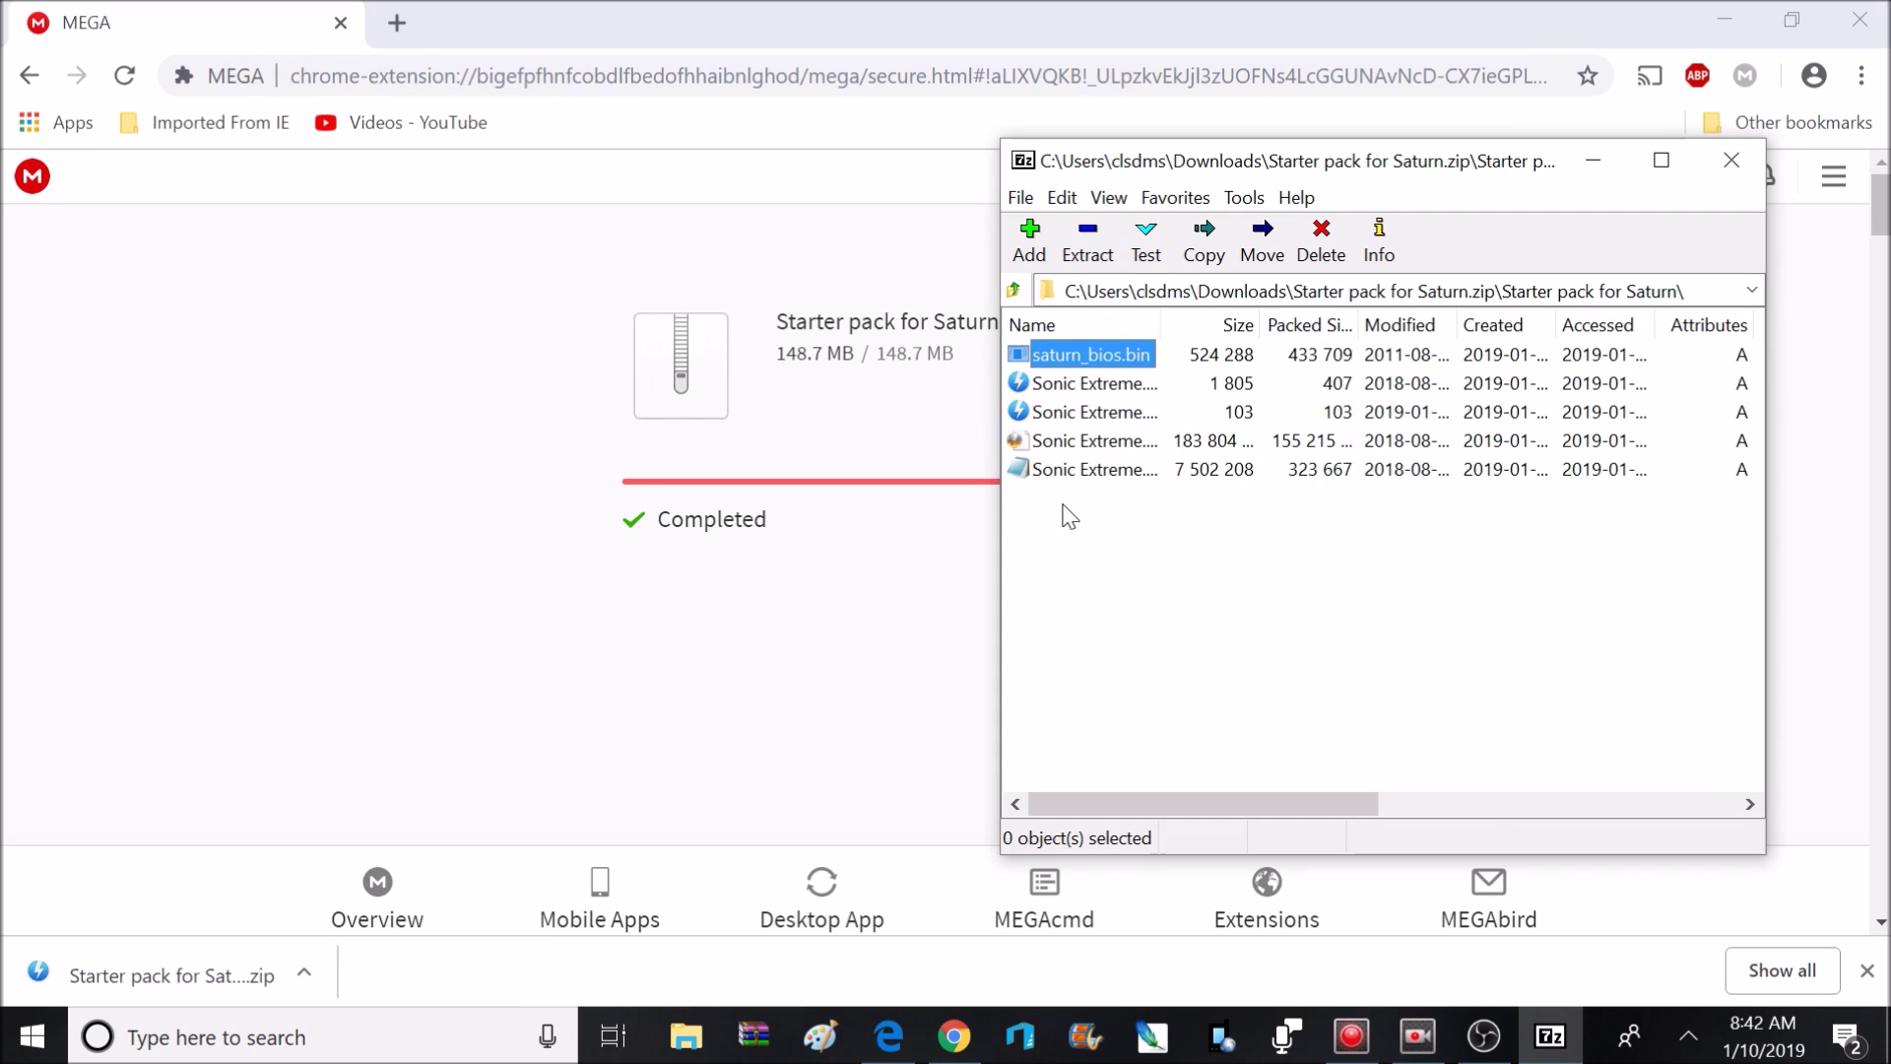
click(1108, 507)
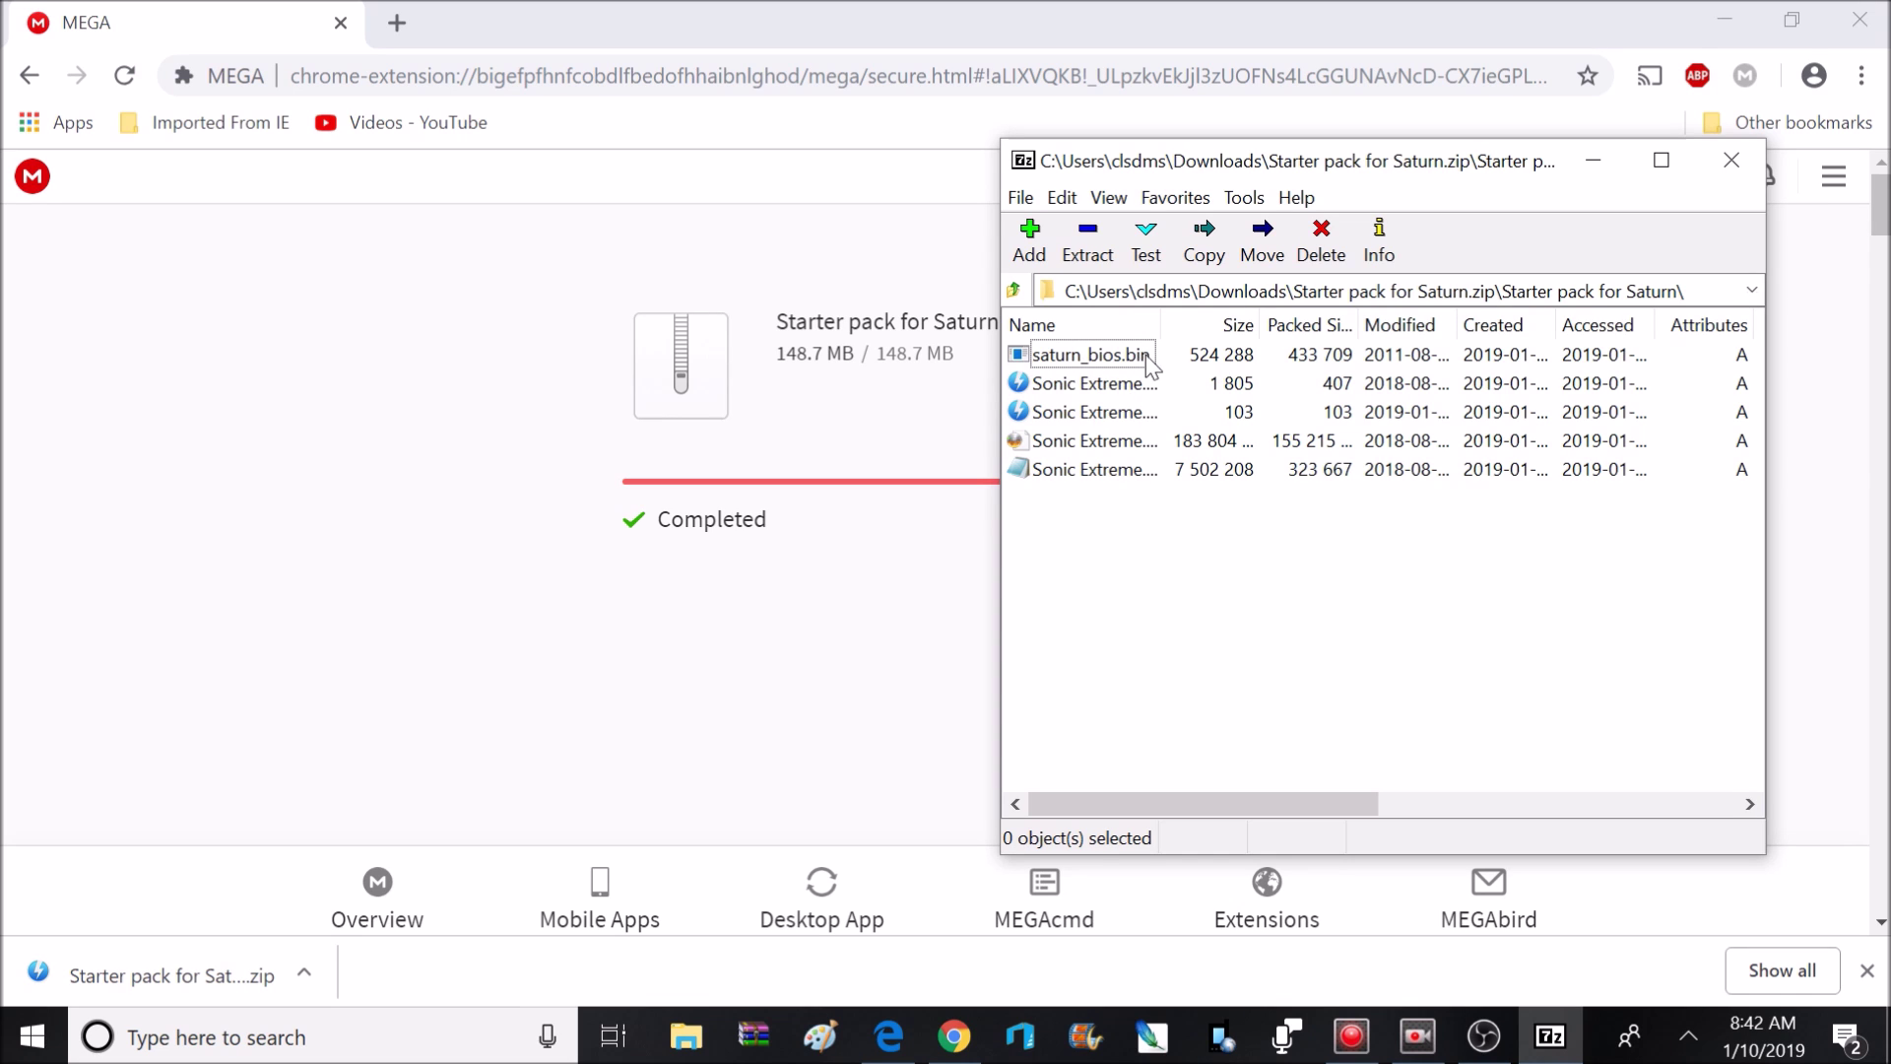
drag(1068, 528, 1130, 412)
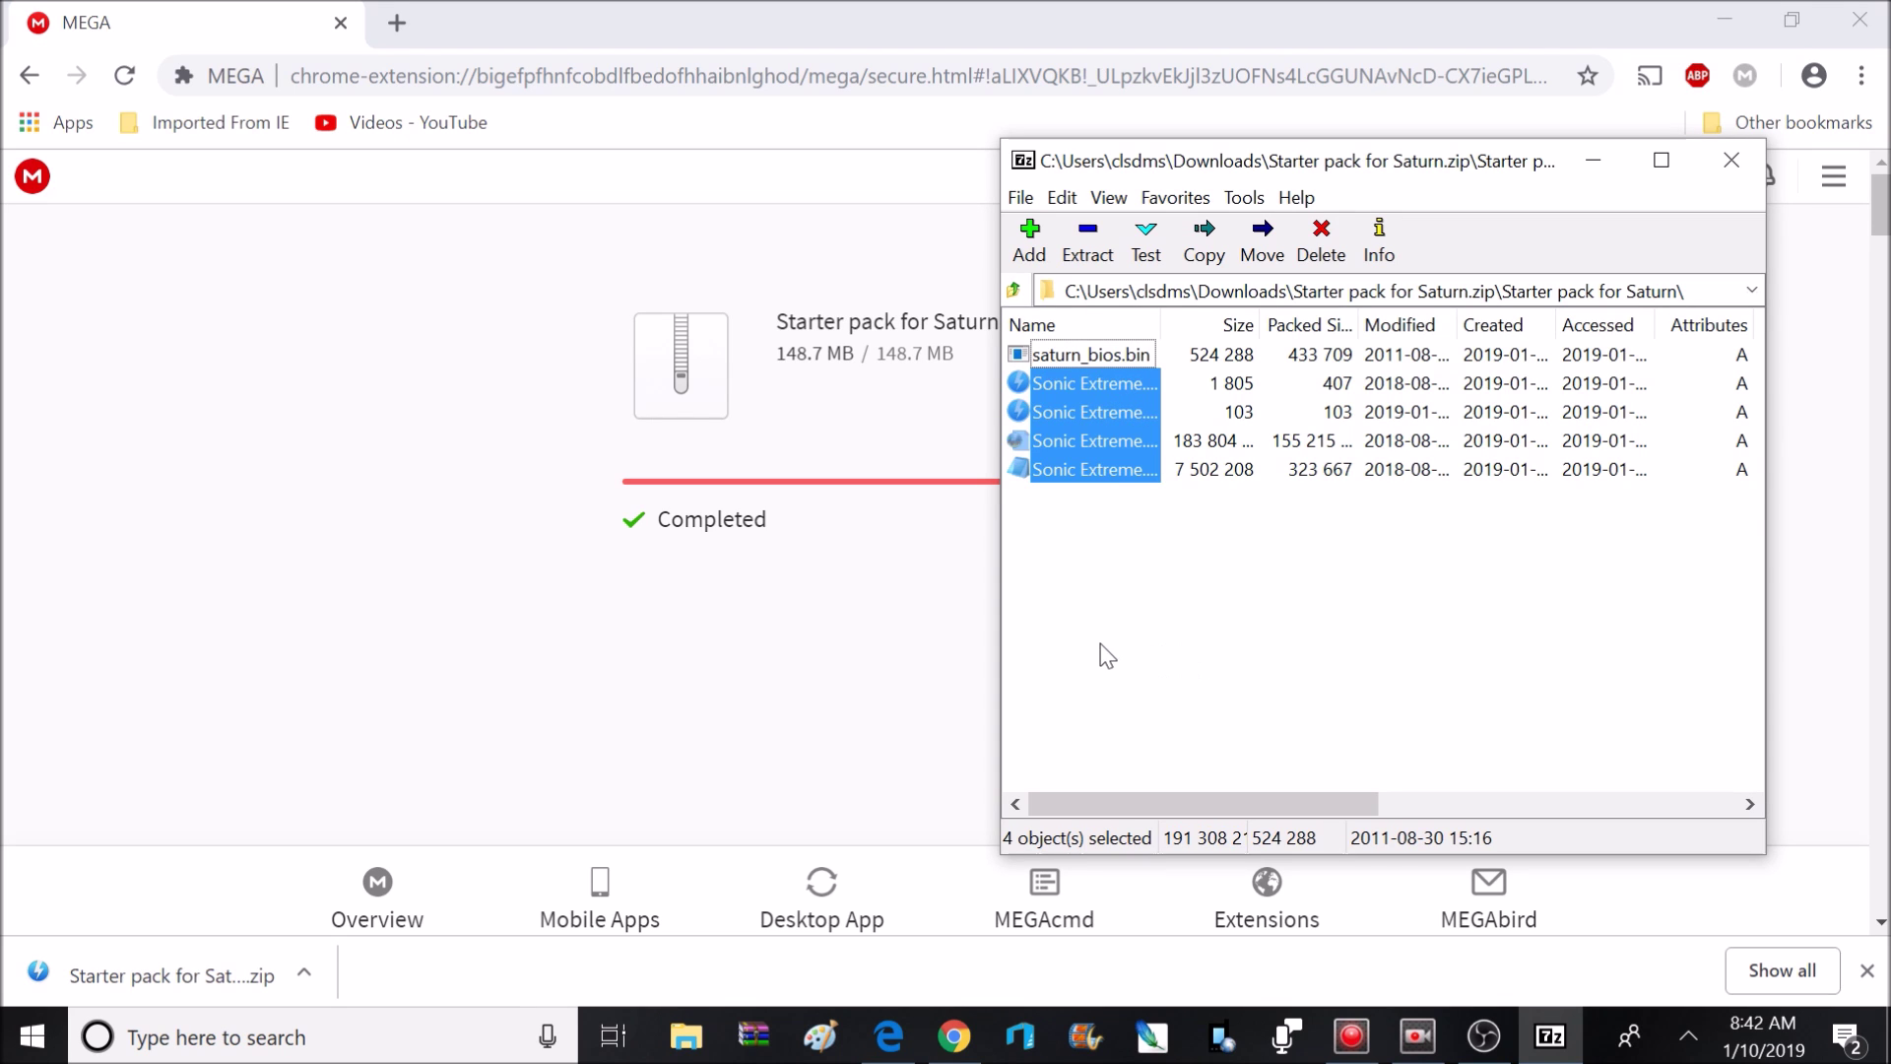
Open a File Explorer window and arrange it side by side with the 7-Zip archive window
click(671, 1052)
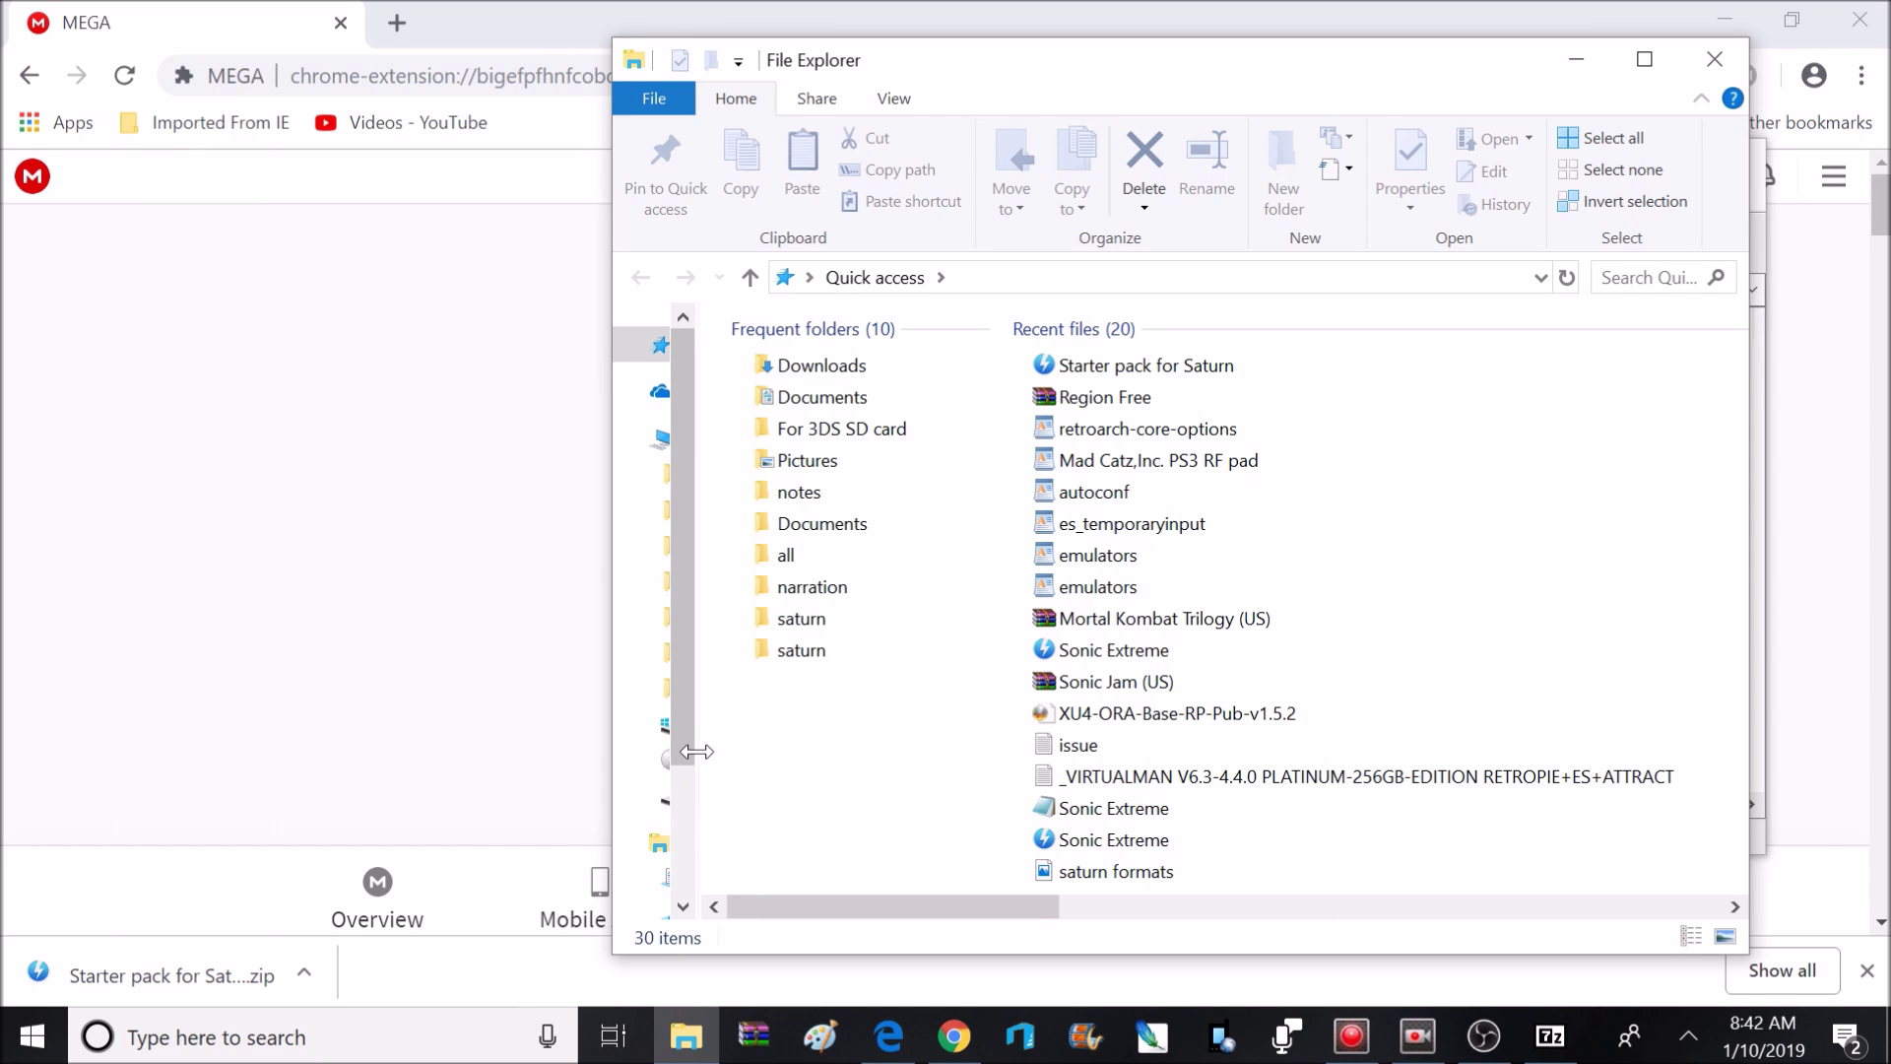
drag(1229, 67, 5, 69)
click(1103, 624)
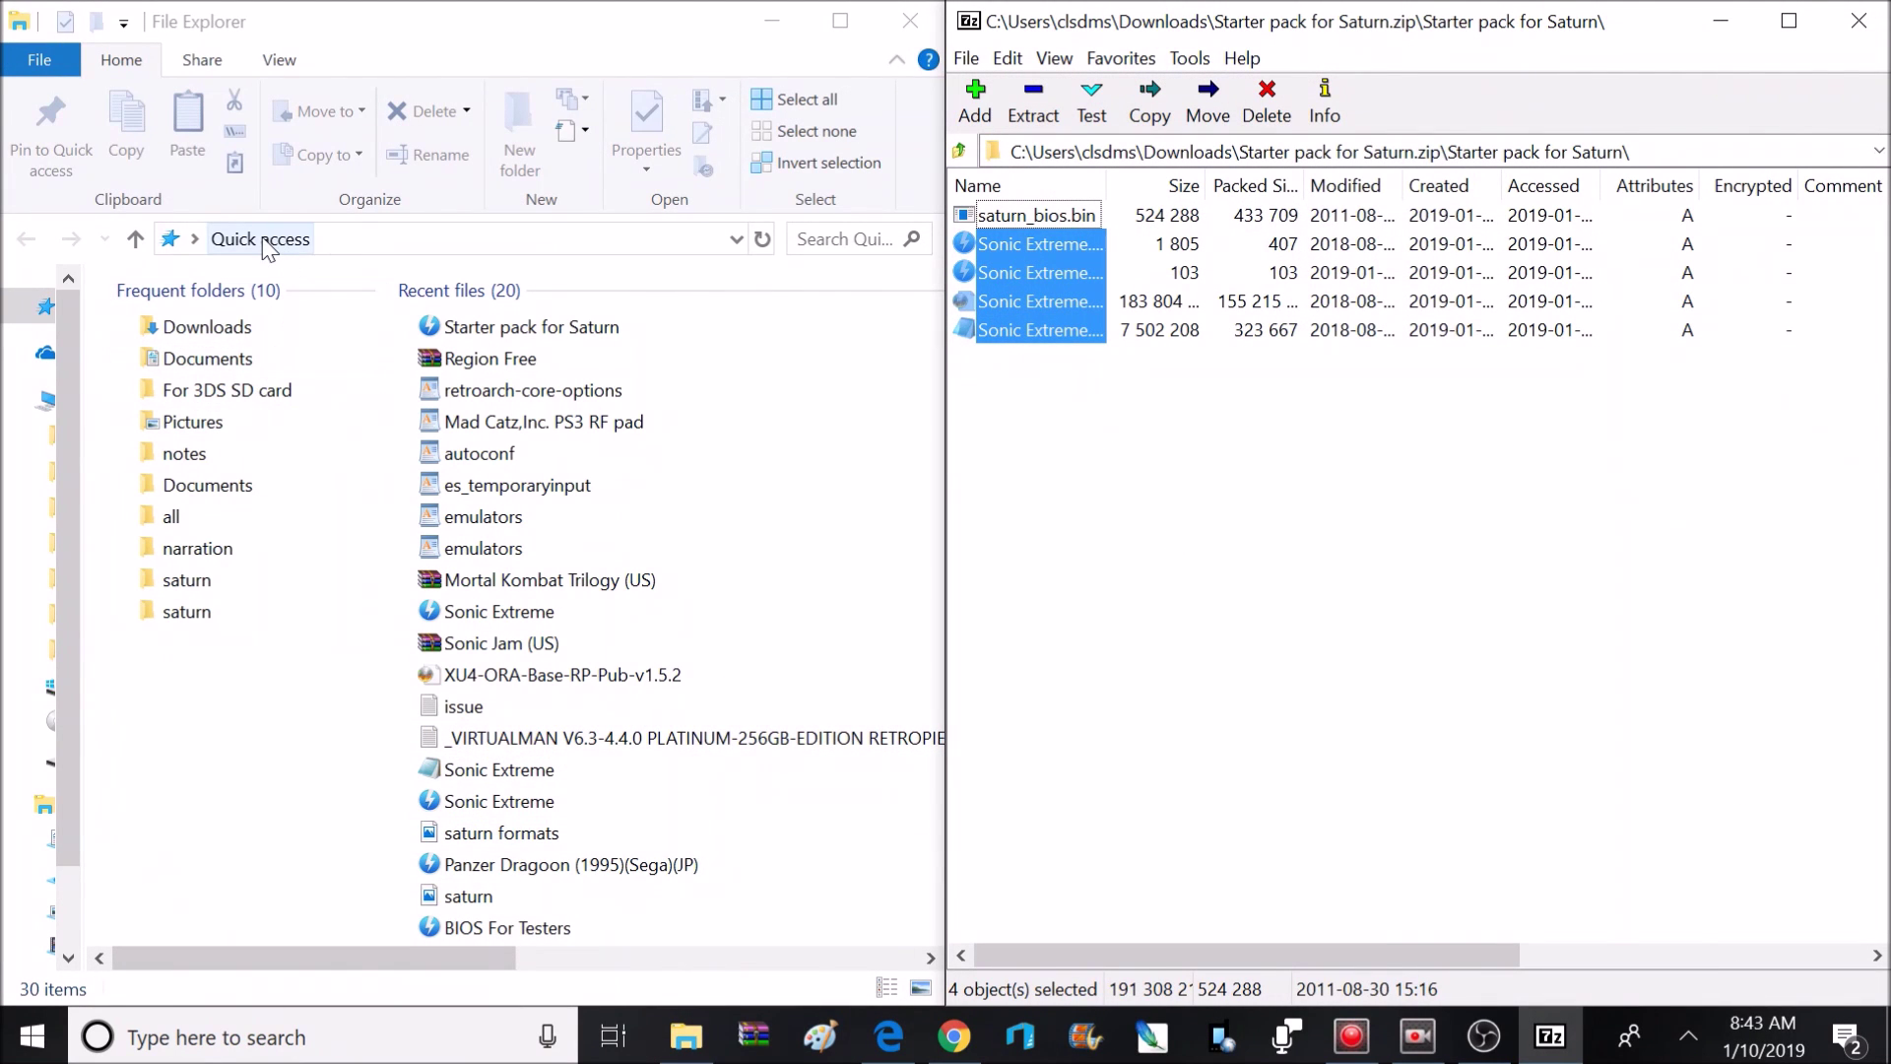
Open the network location \\192.168.1.35 in the File Explorer window
click(293, 252)
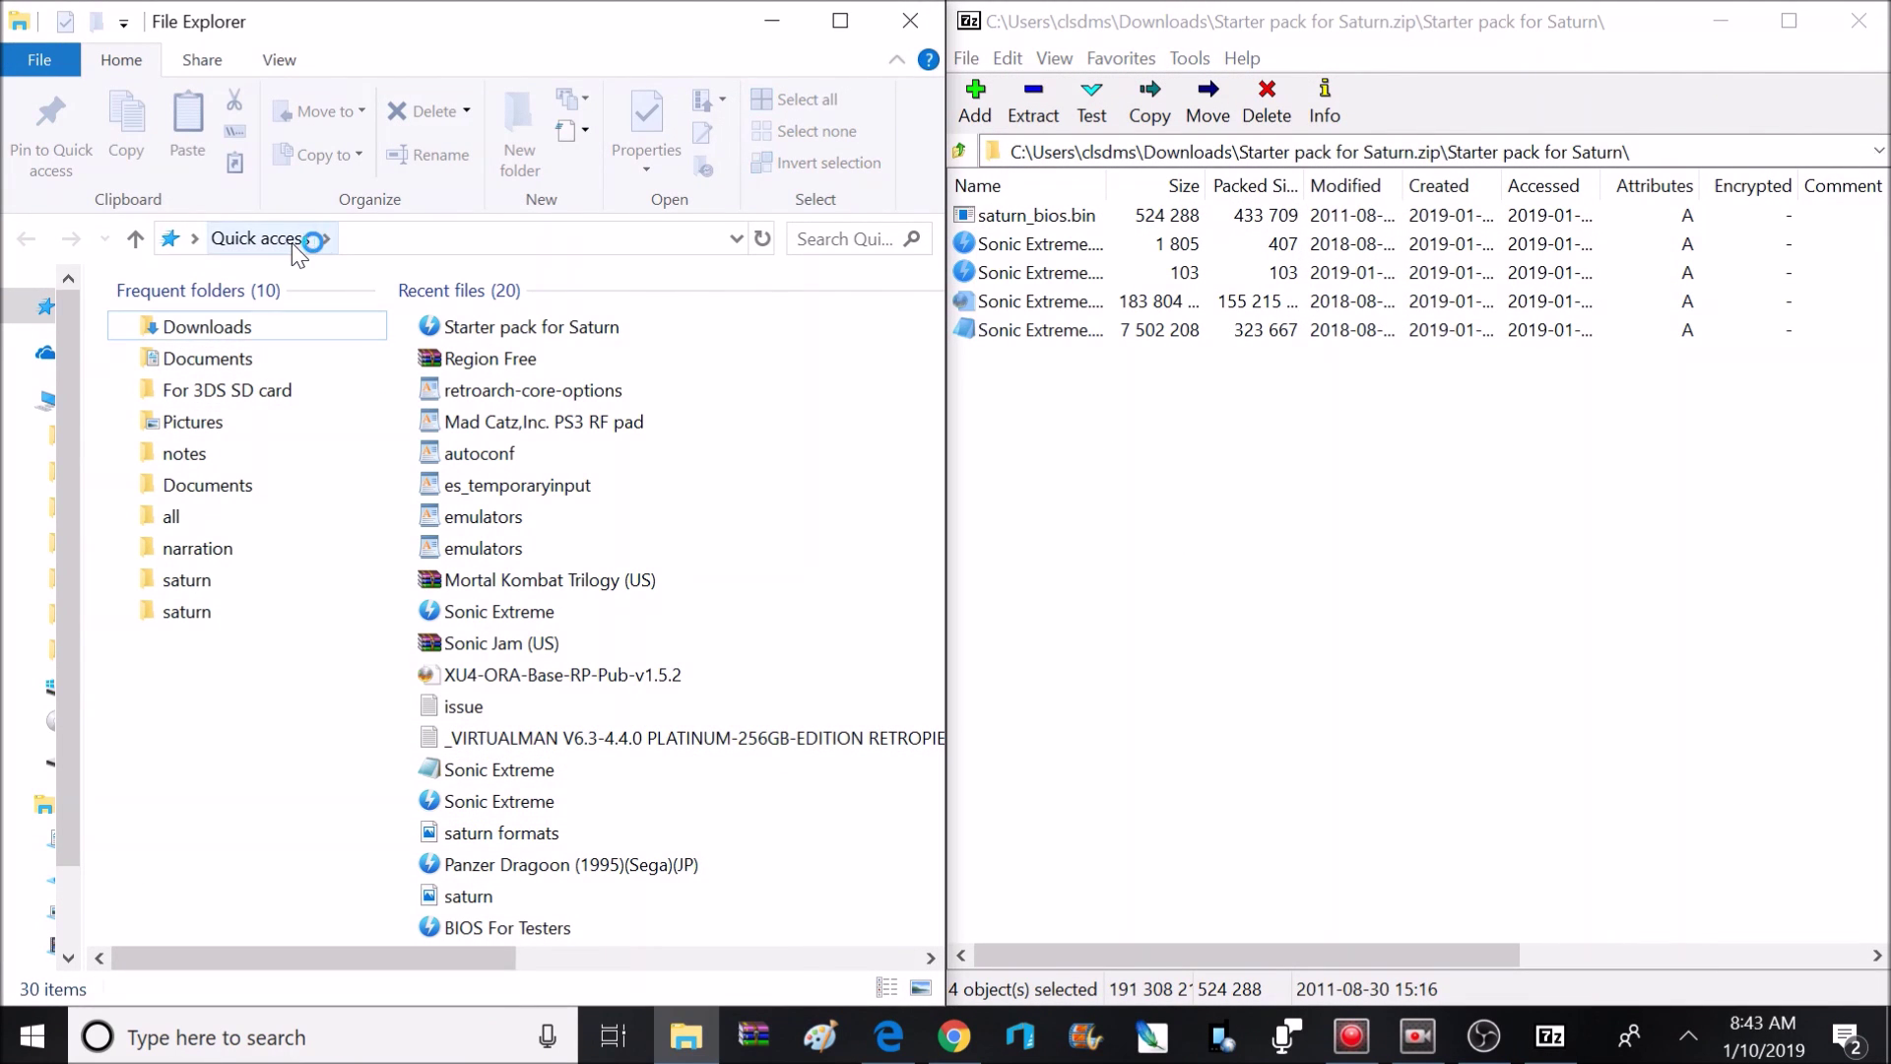
click(360, 245)
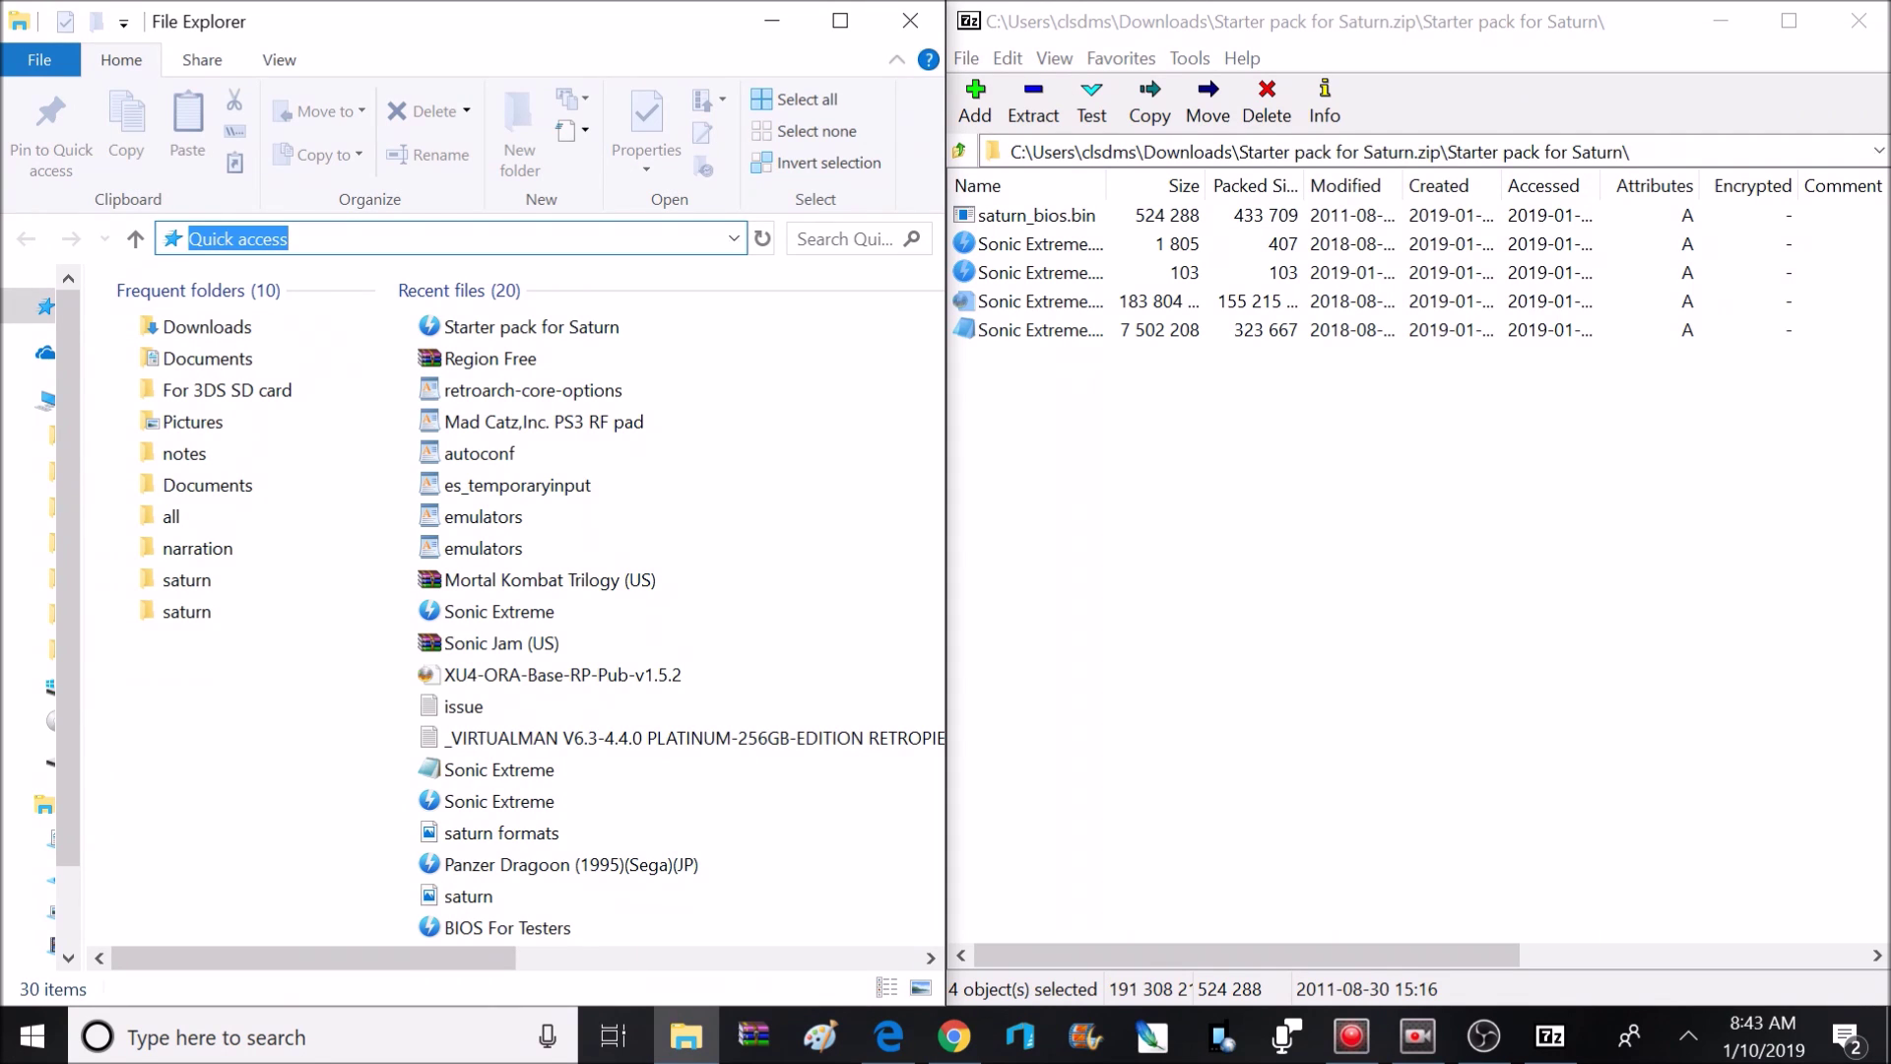
text(\\1)
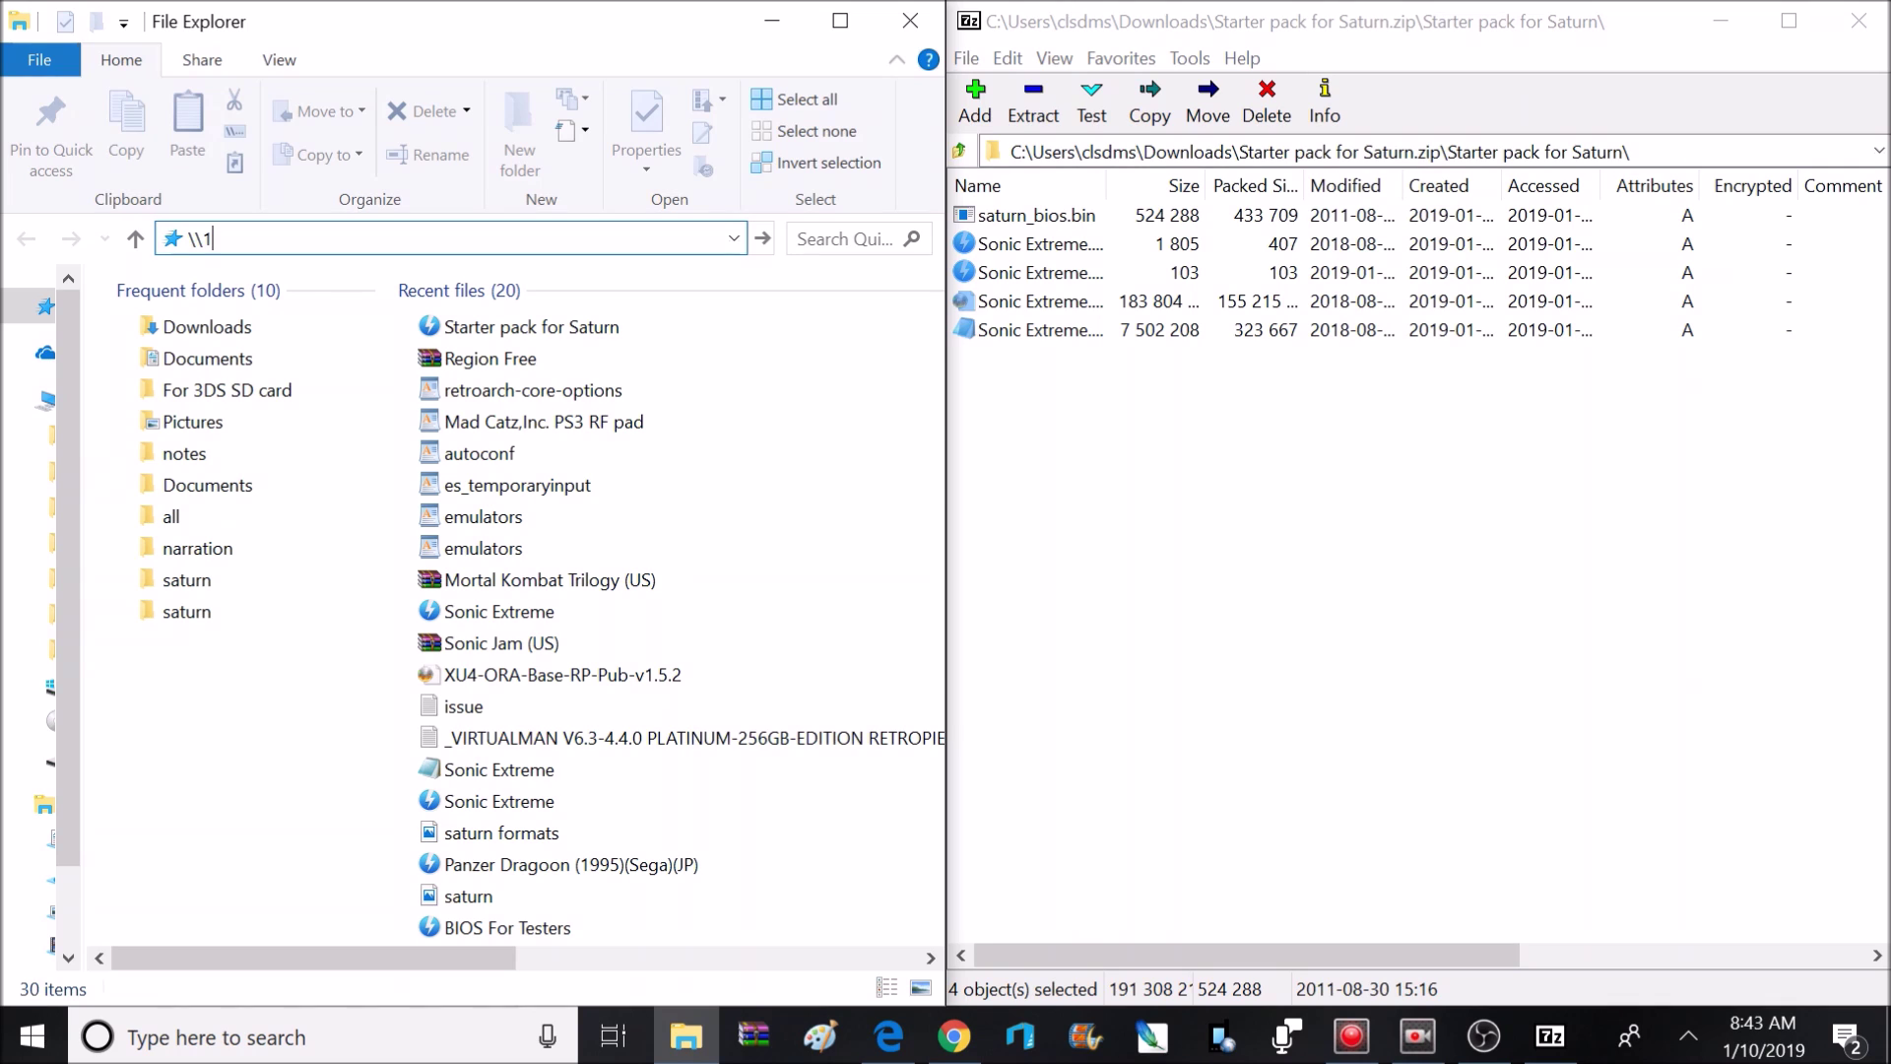
text(92.168.1.35)
key(Return)
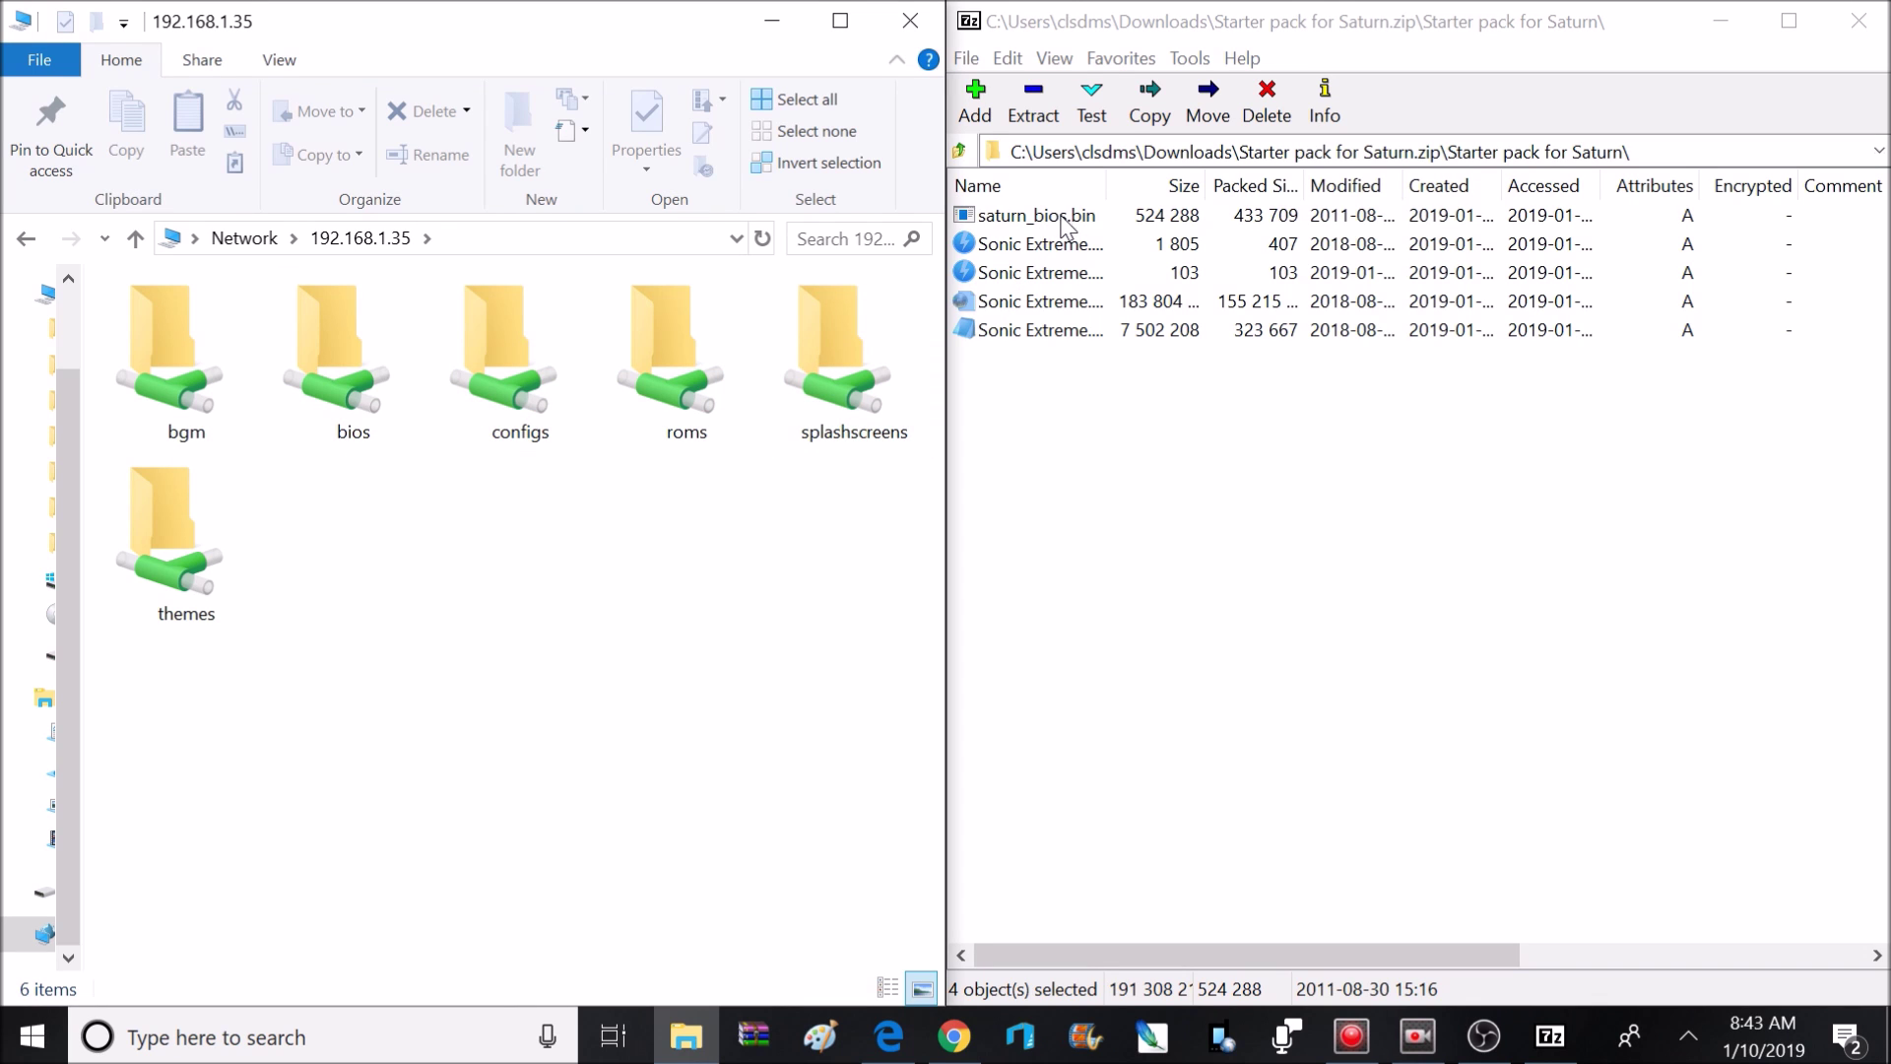
Copy saturn_bios.bin from the 7-Zip archive into the bios network folder, replacing the existing file
double_click(358, 392)
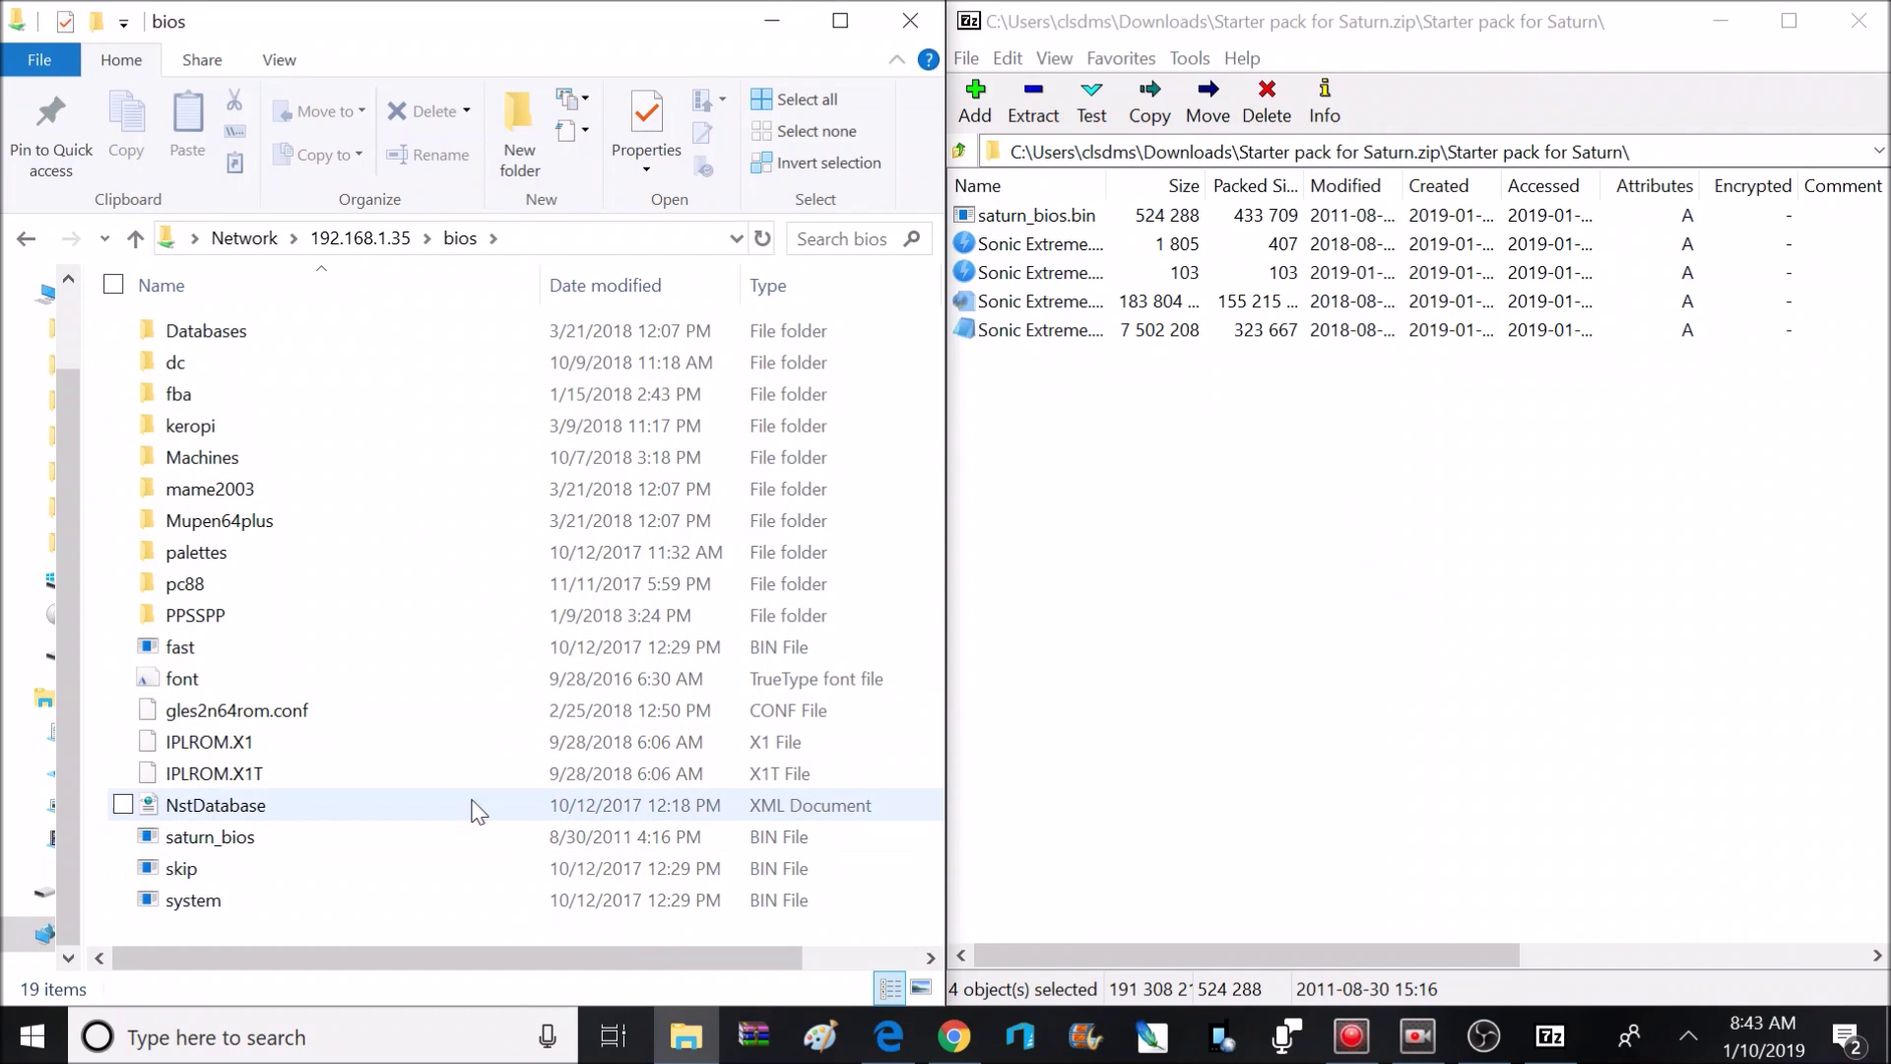
click(1067, 225)
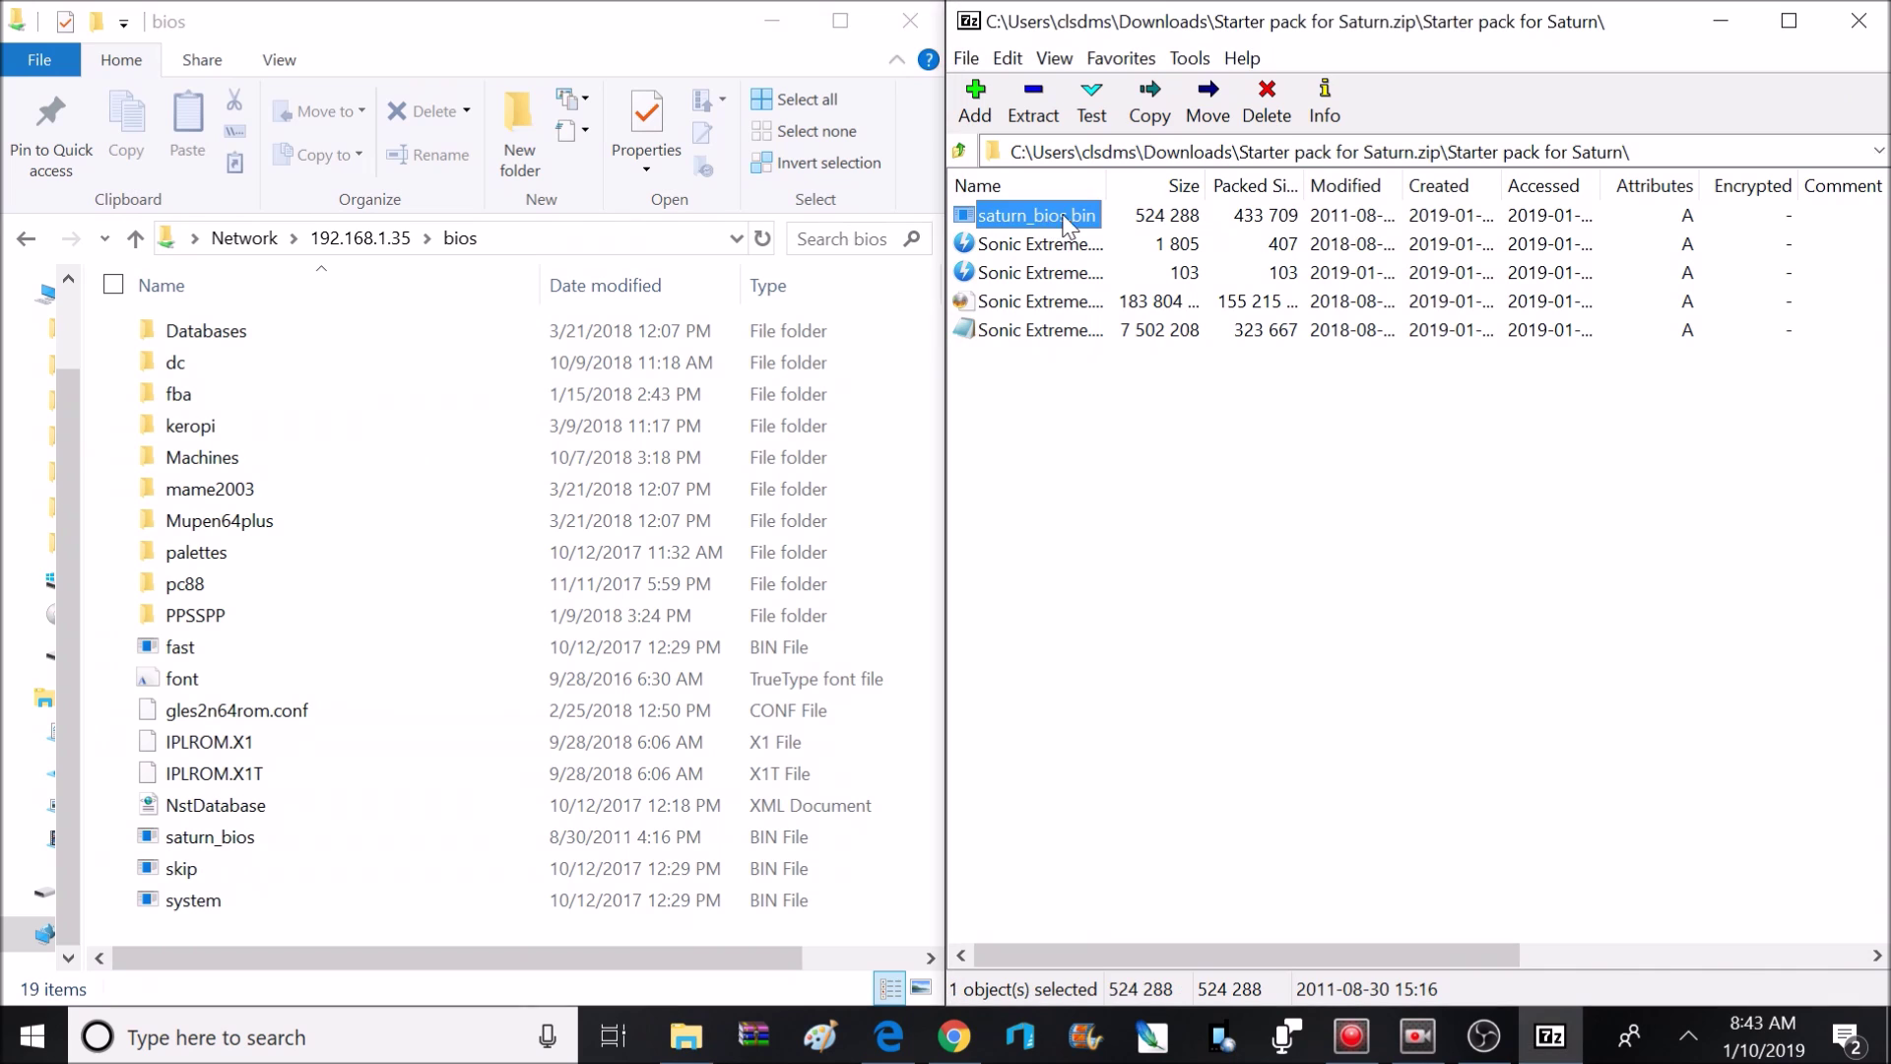
drag(1062, 223, 101, 504)
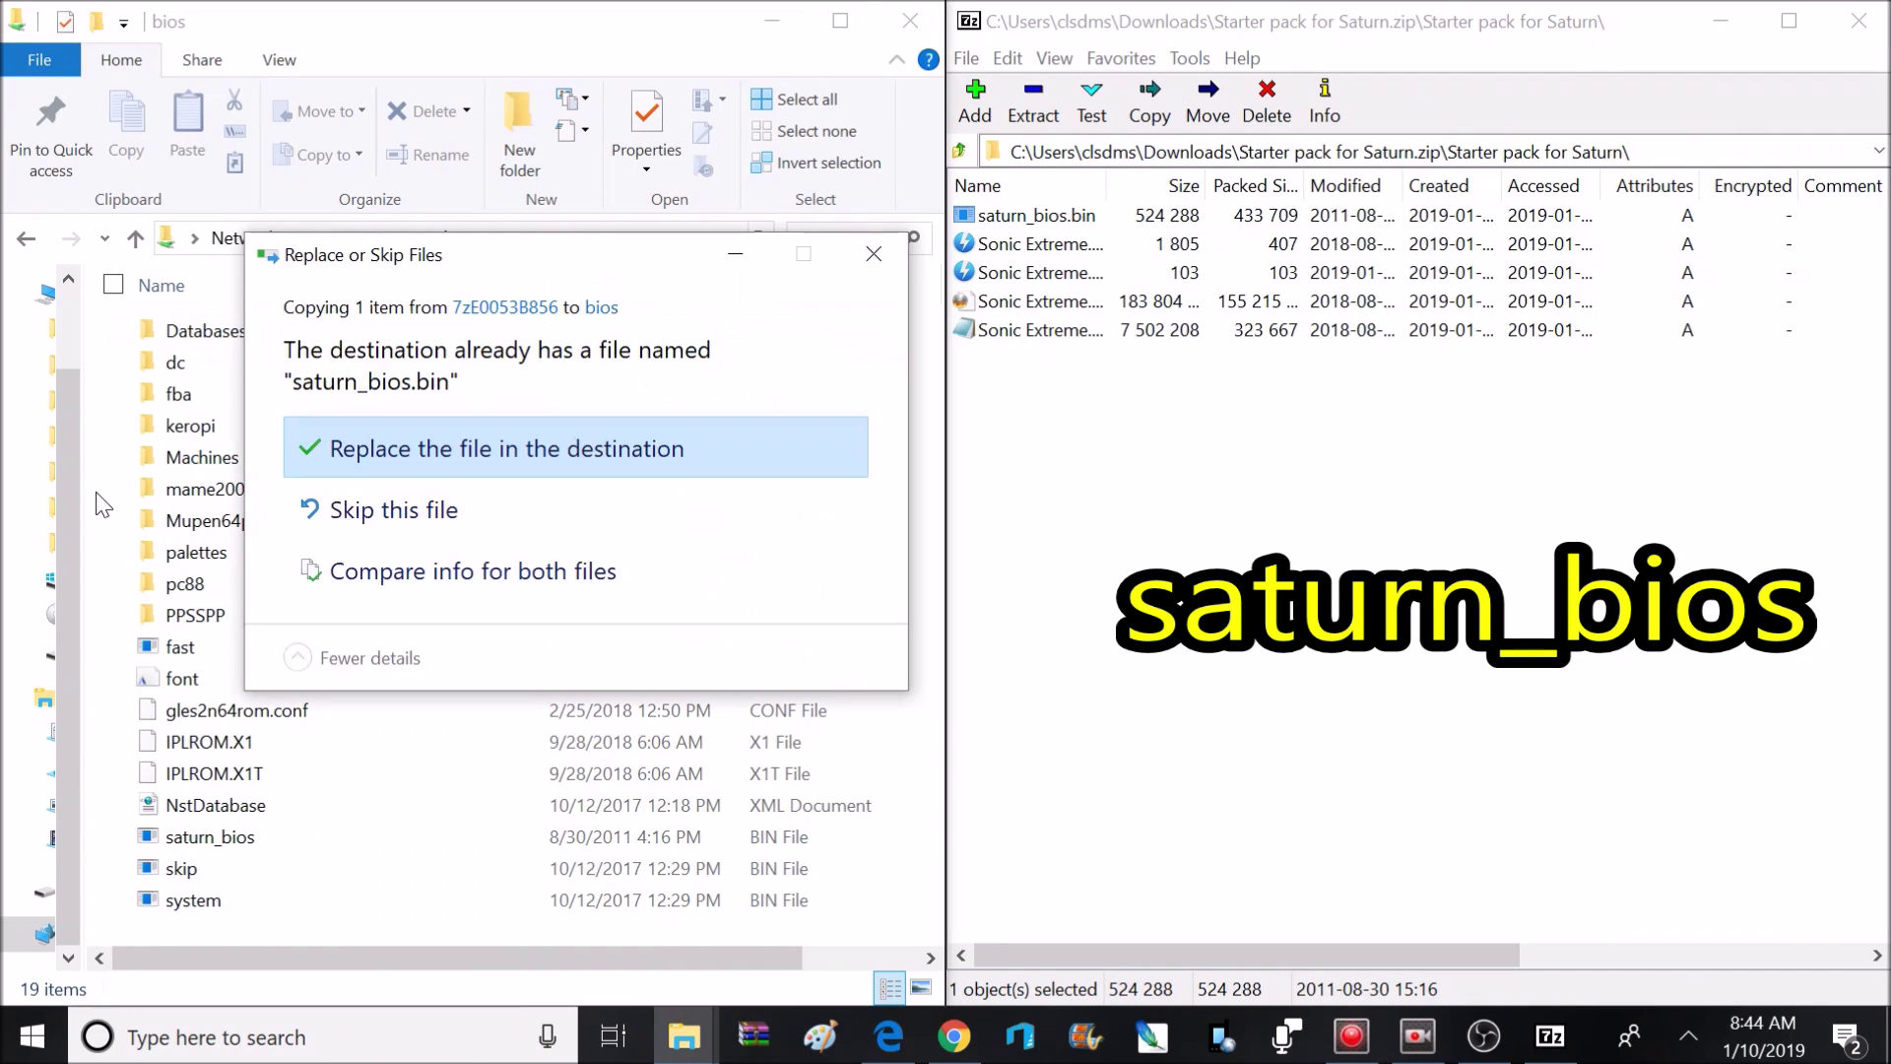
click(509, 462)
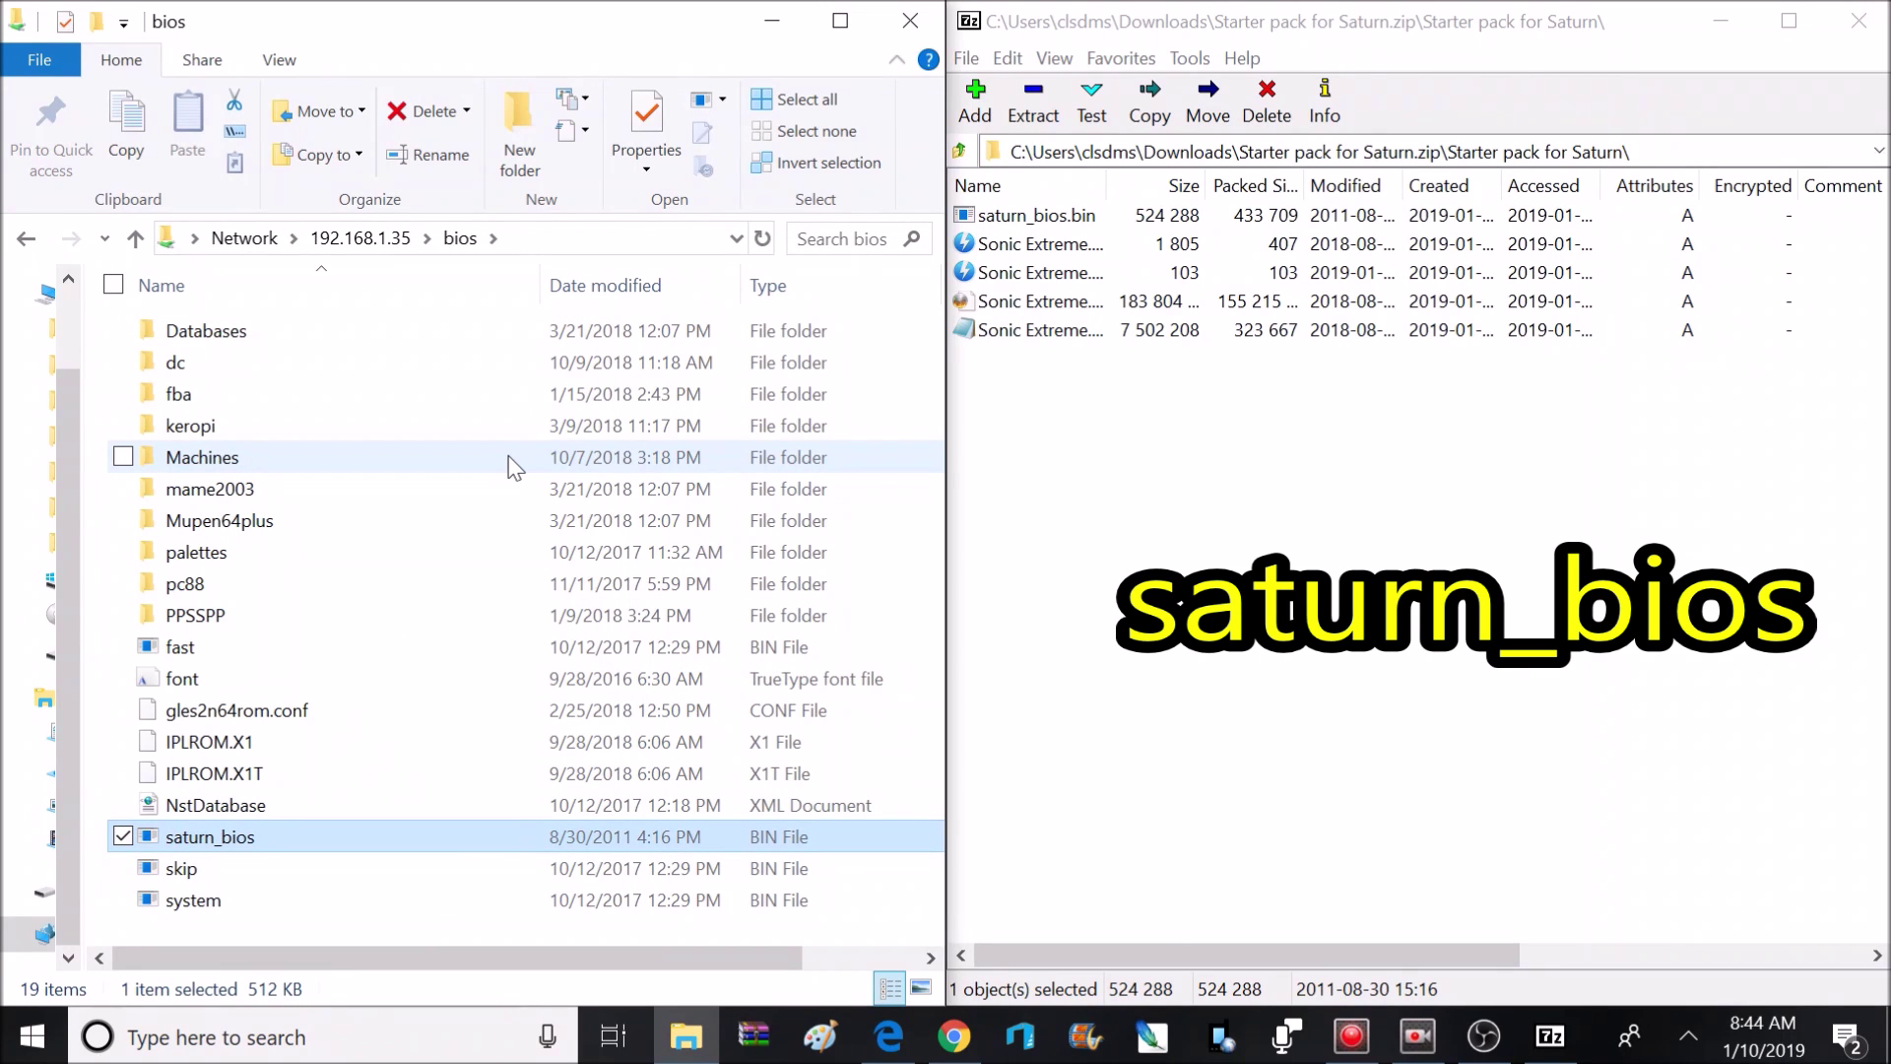
Copy the four Sonic Extreme files from the archive into the saturn folder inside the roms share
click(135, 240)
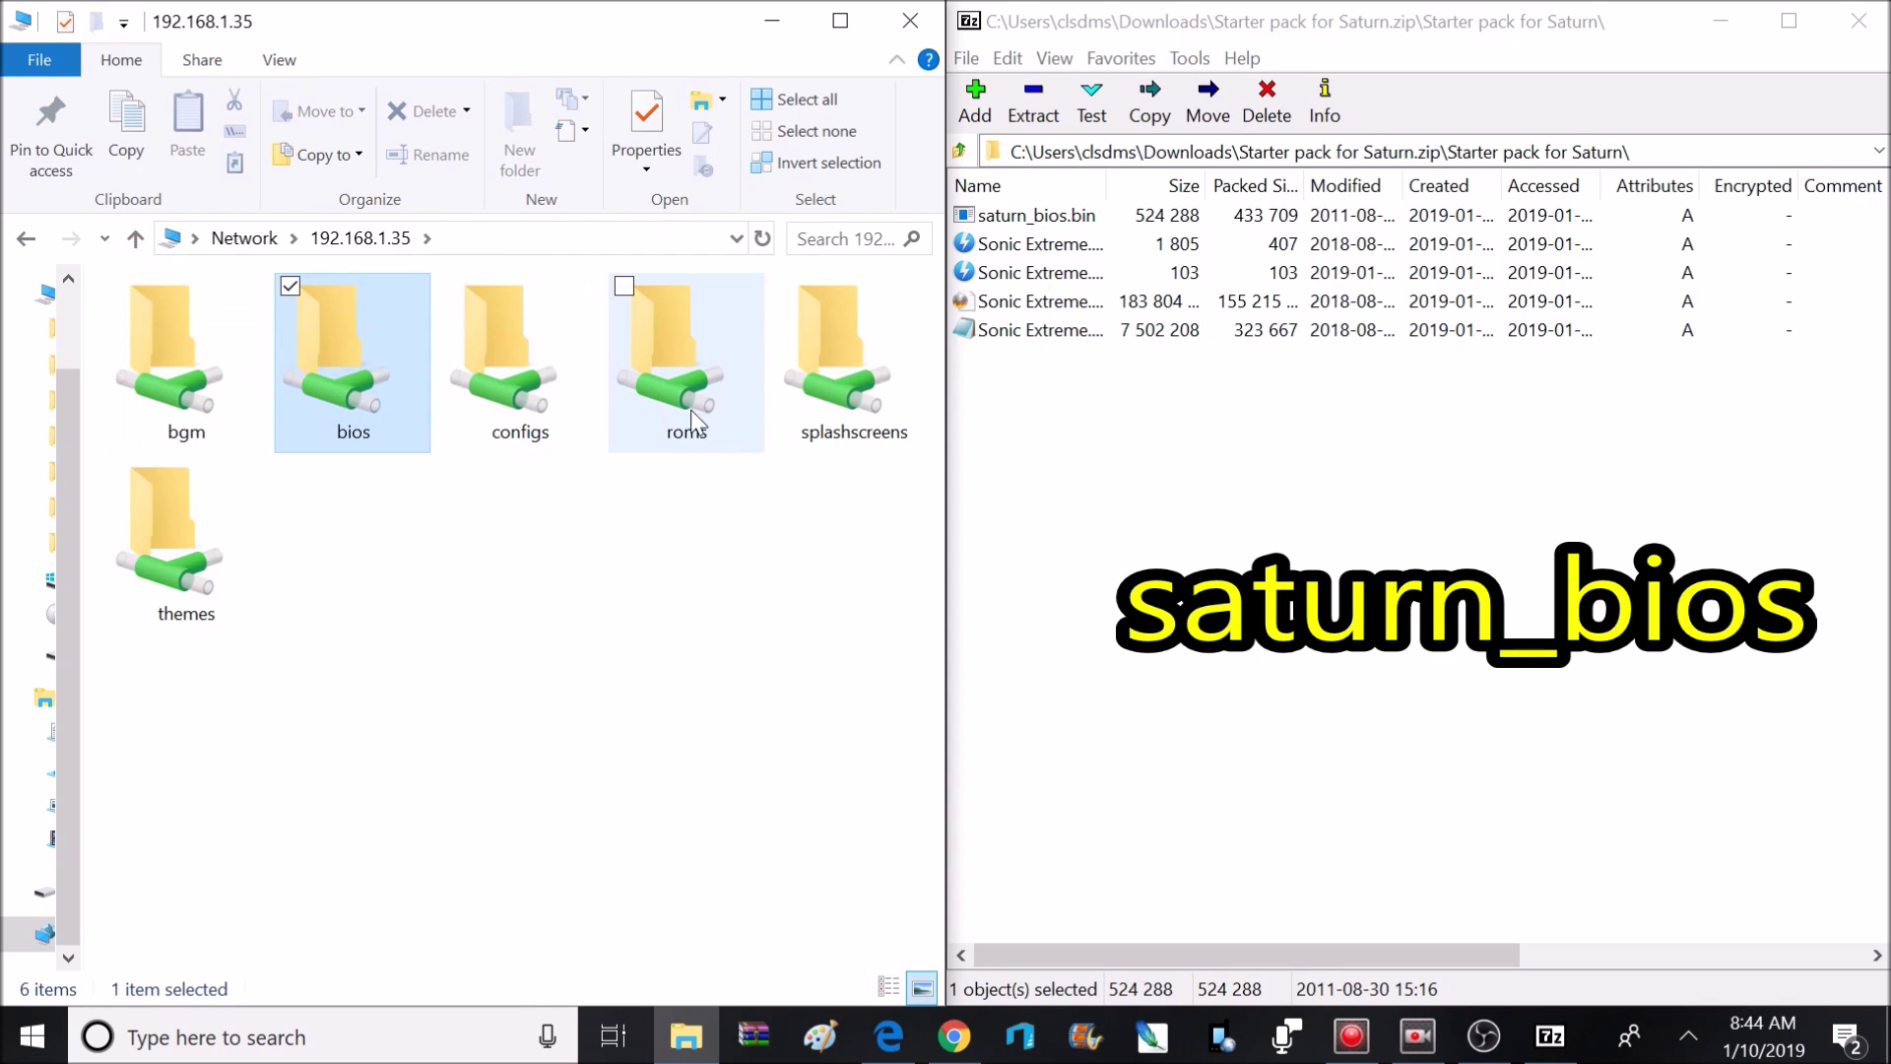
double_click(672, 398)
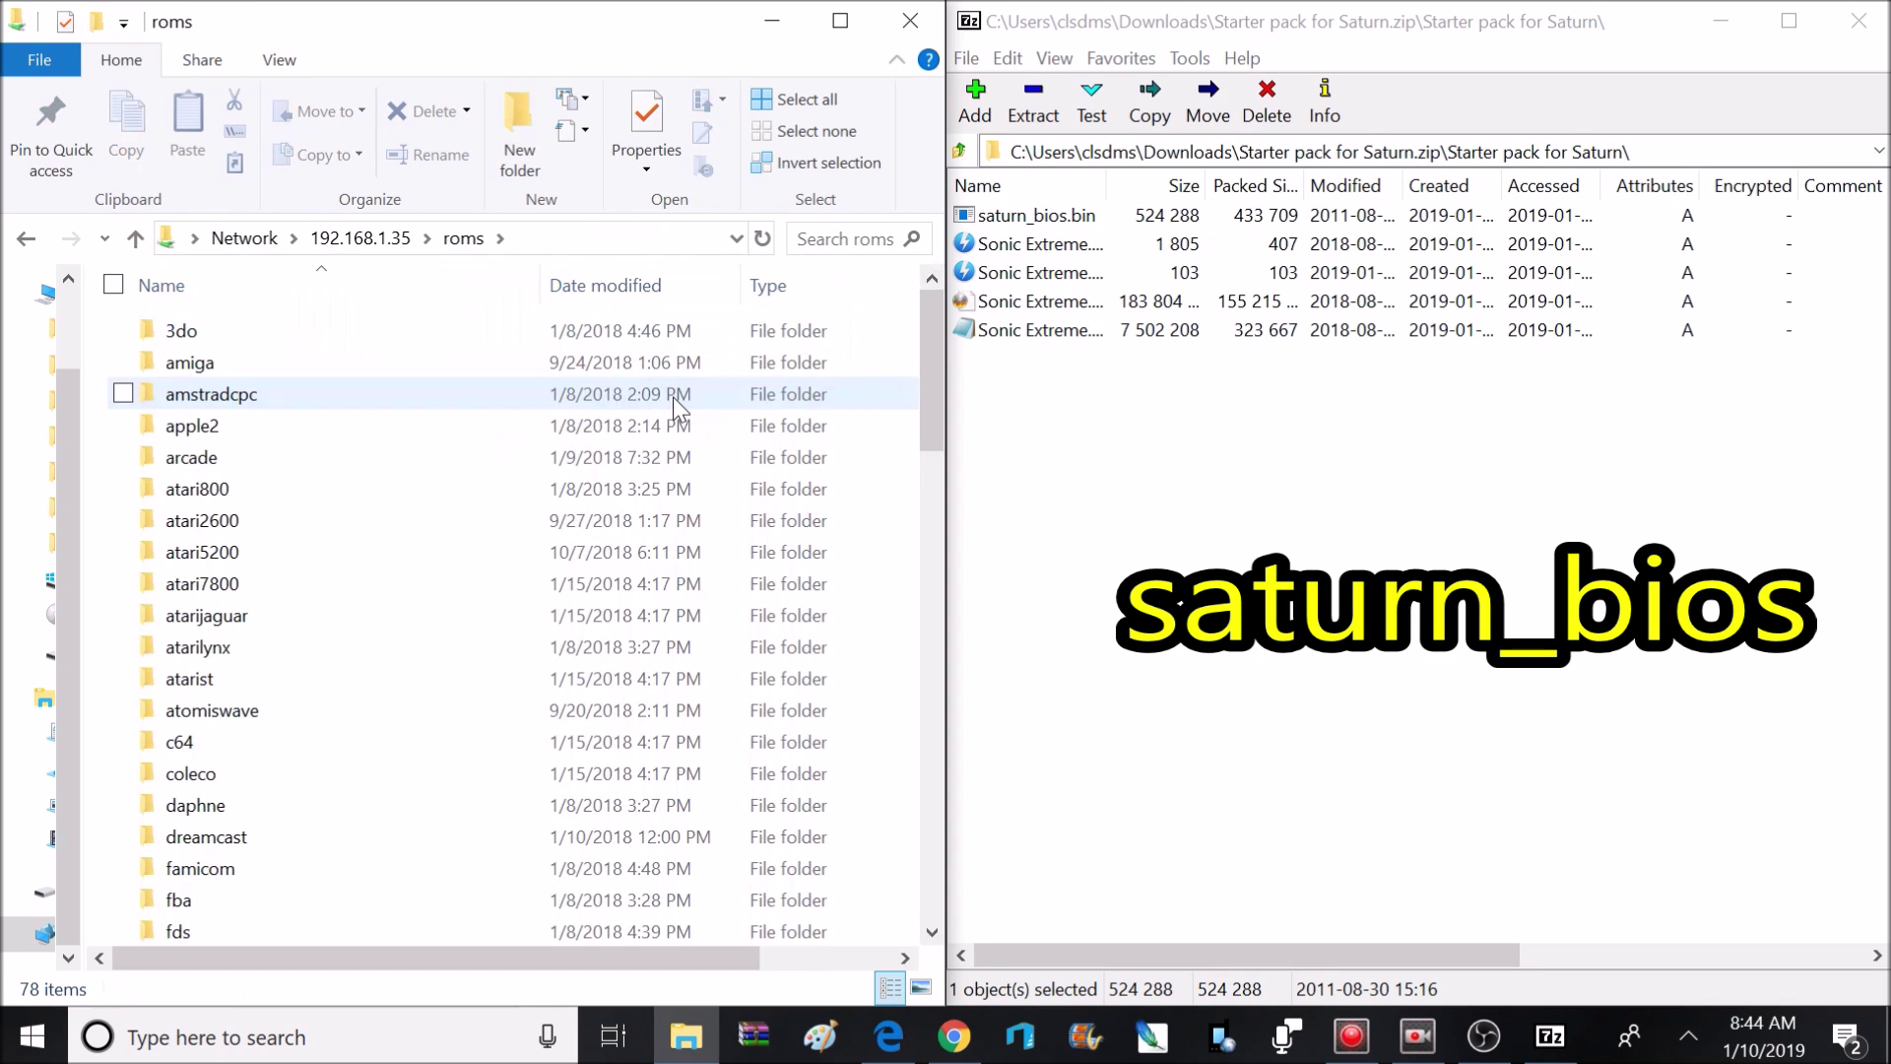
drag(932, 386, 898, 758)
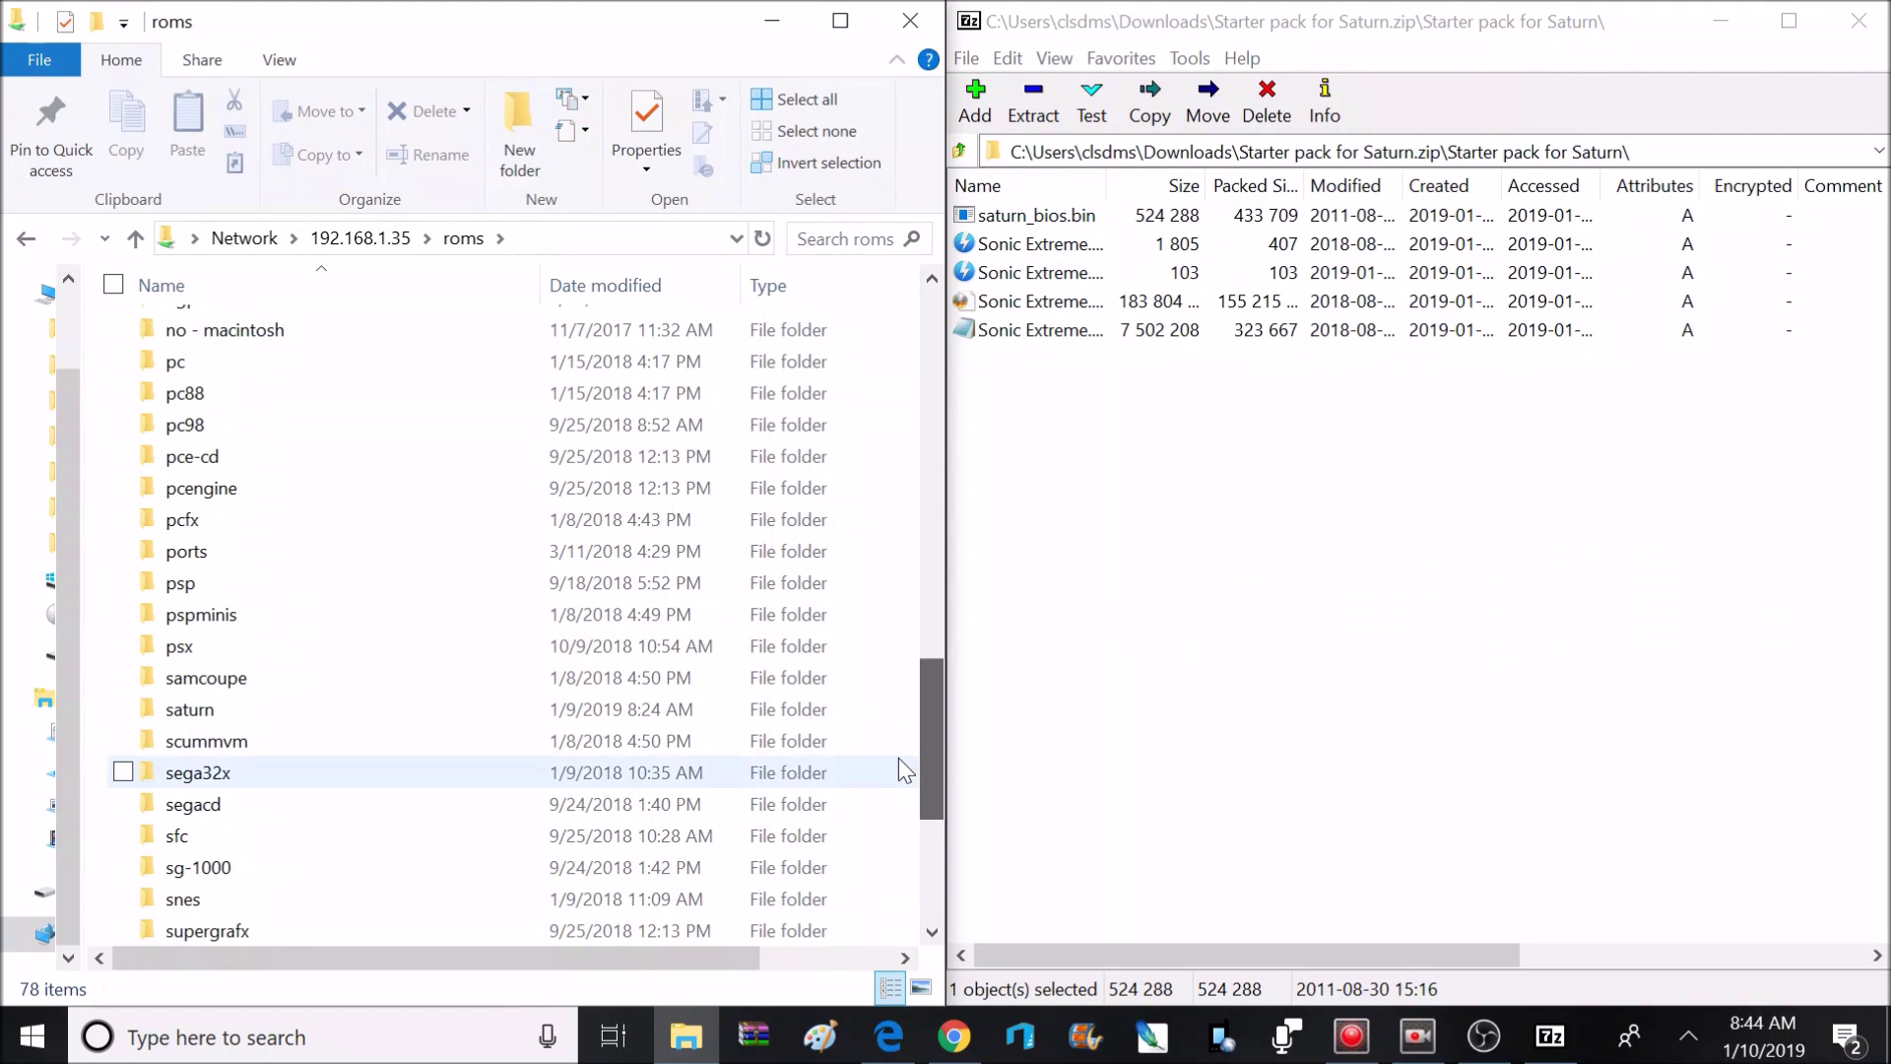
double_click(292, 713)
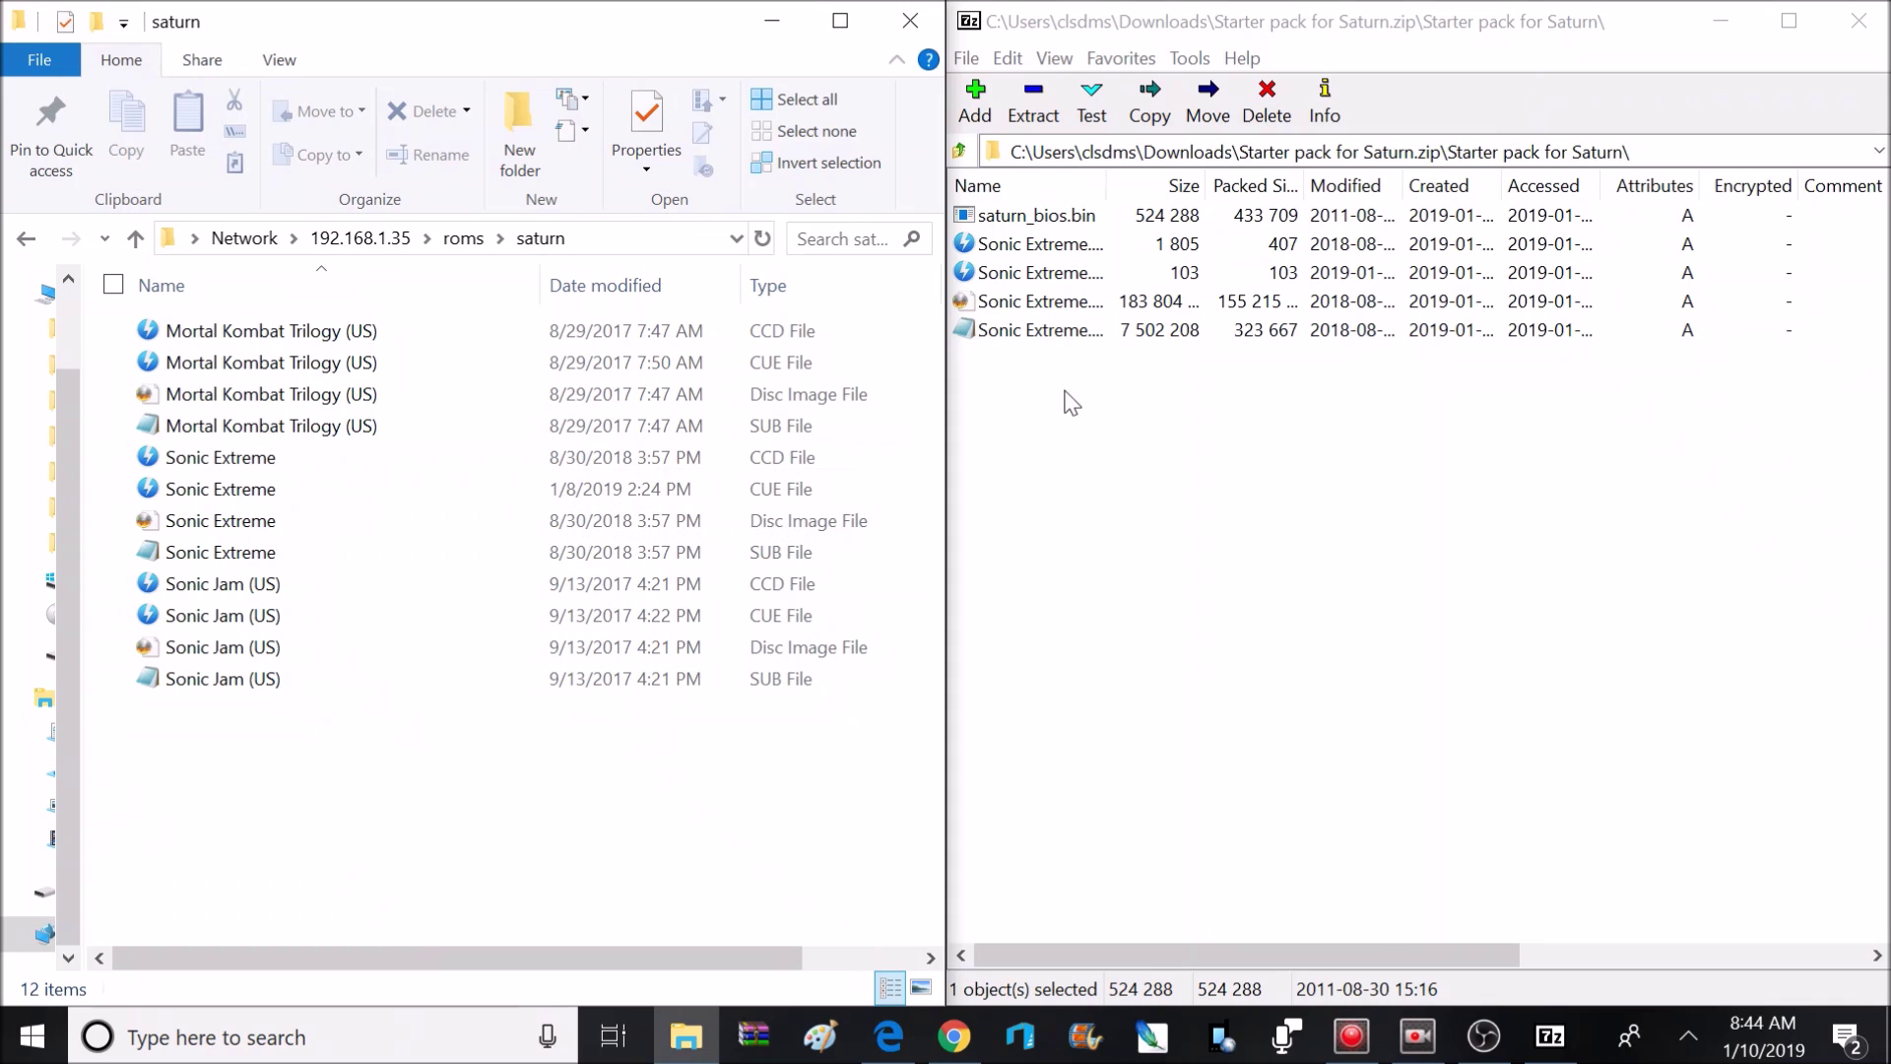
drag(1062, 390, 1059, 248)
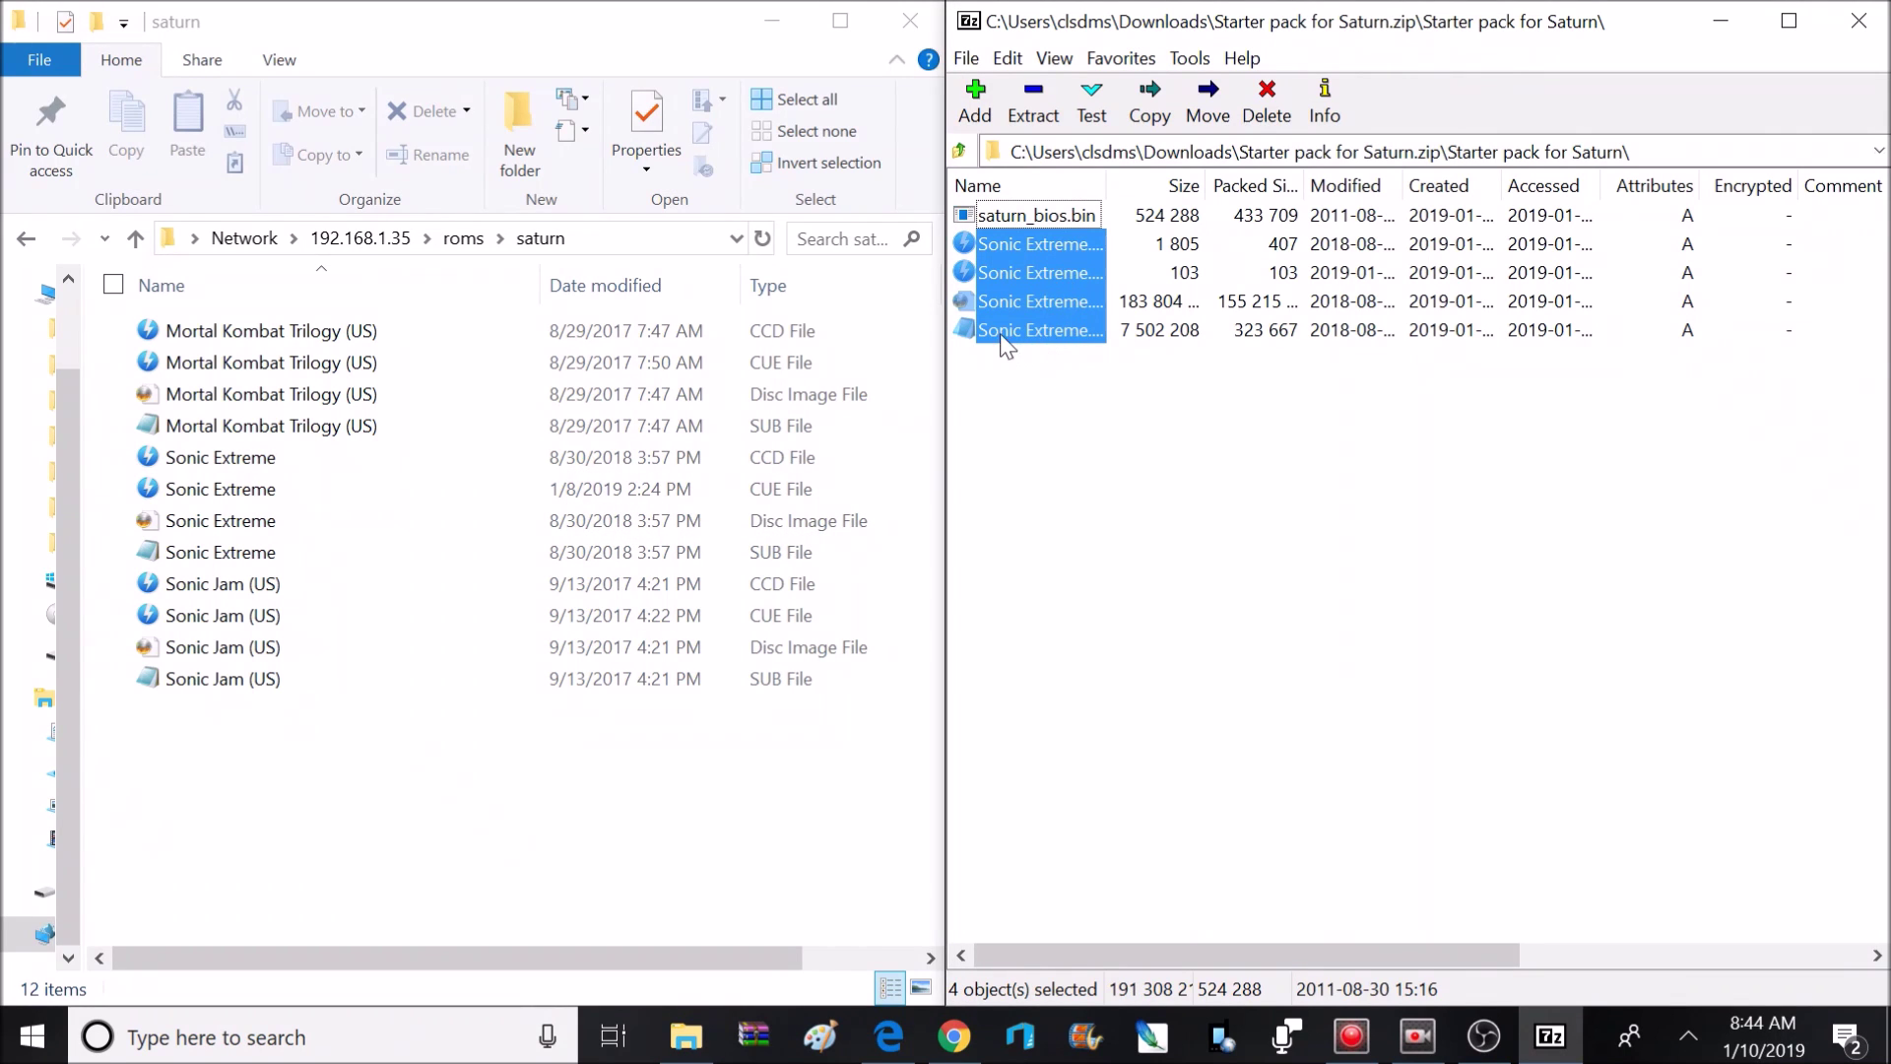
drag(1087, 251, 905, 692)
drag(442, 776, 443, 778)
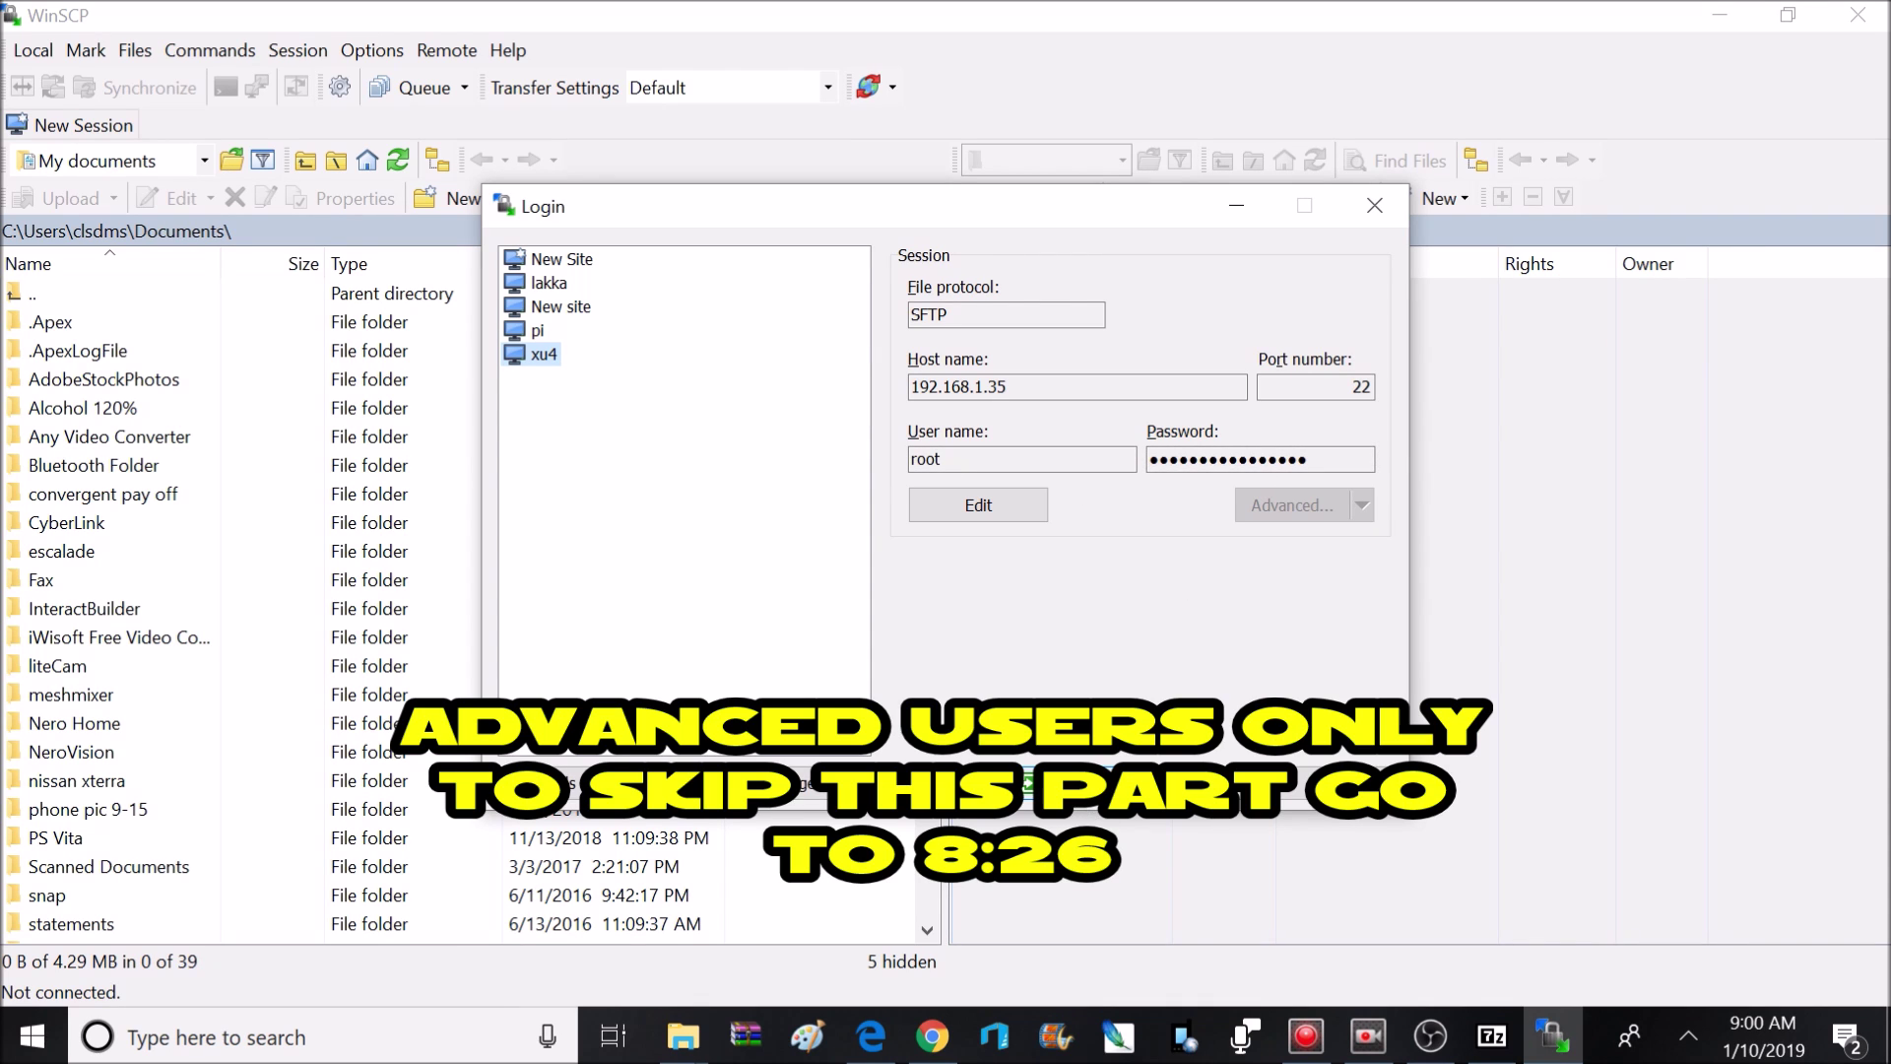
In WinSCP, connect to the saved xu4 site and enter the account password
key(Return)
text(•••••)
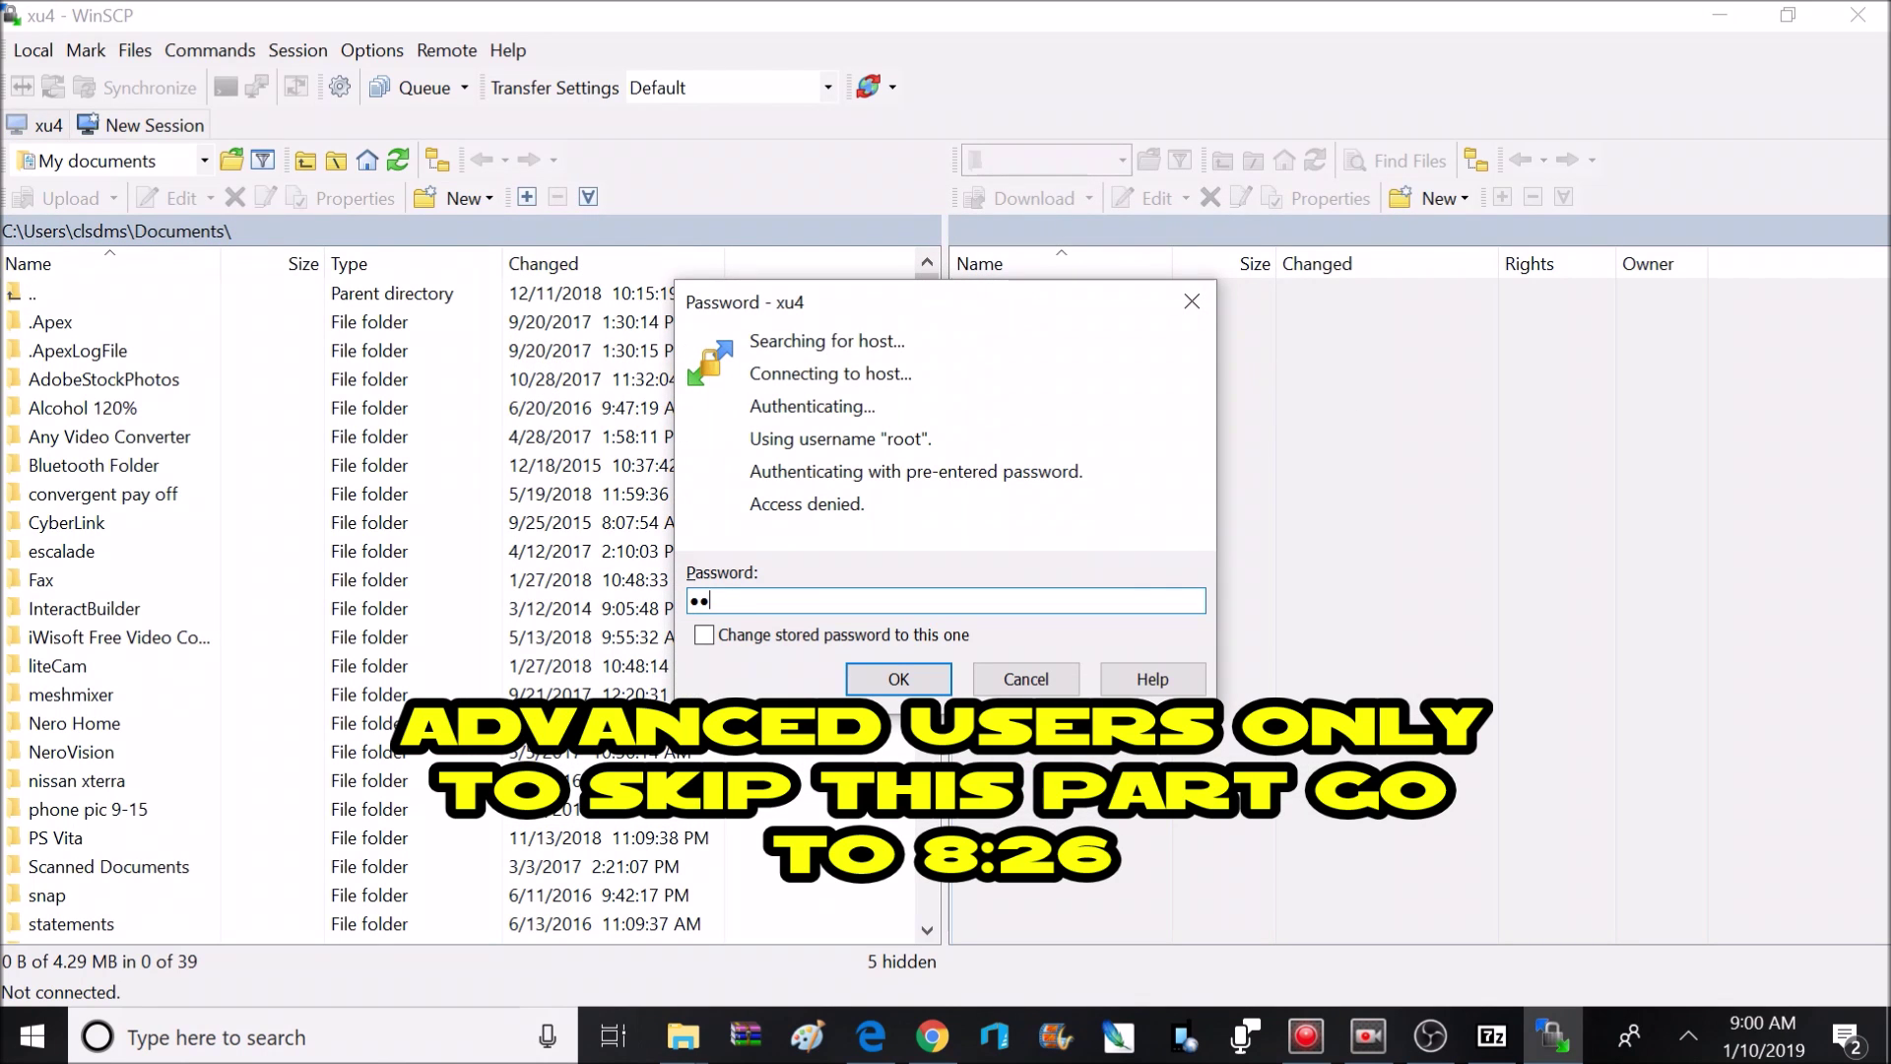
text(•)
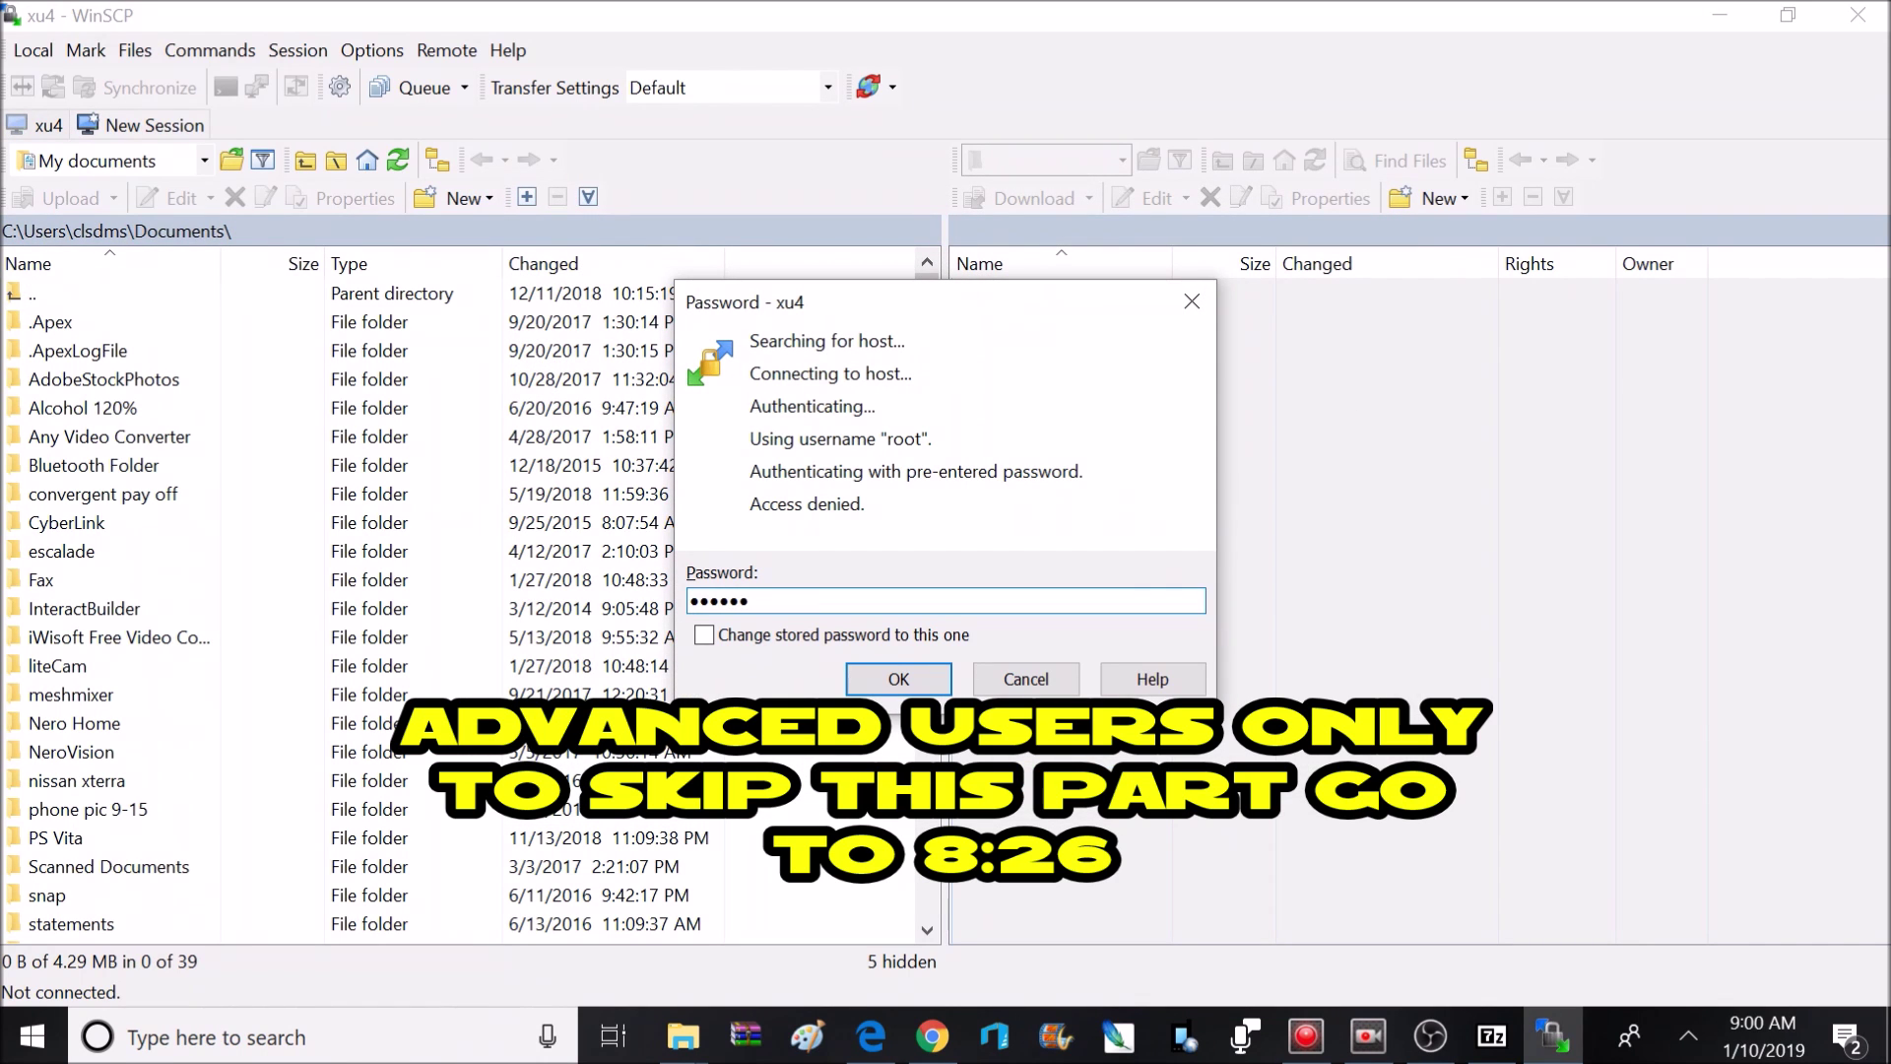
click(929, 687)
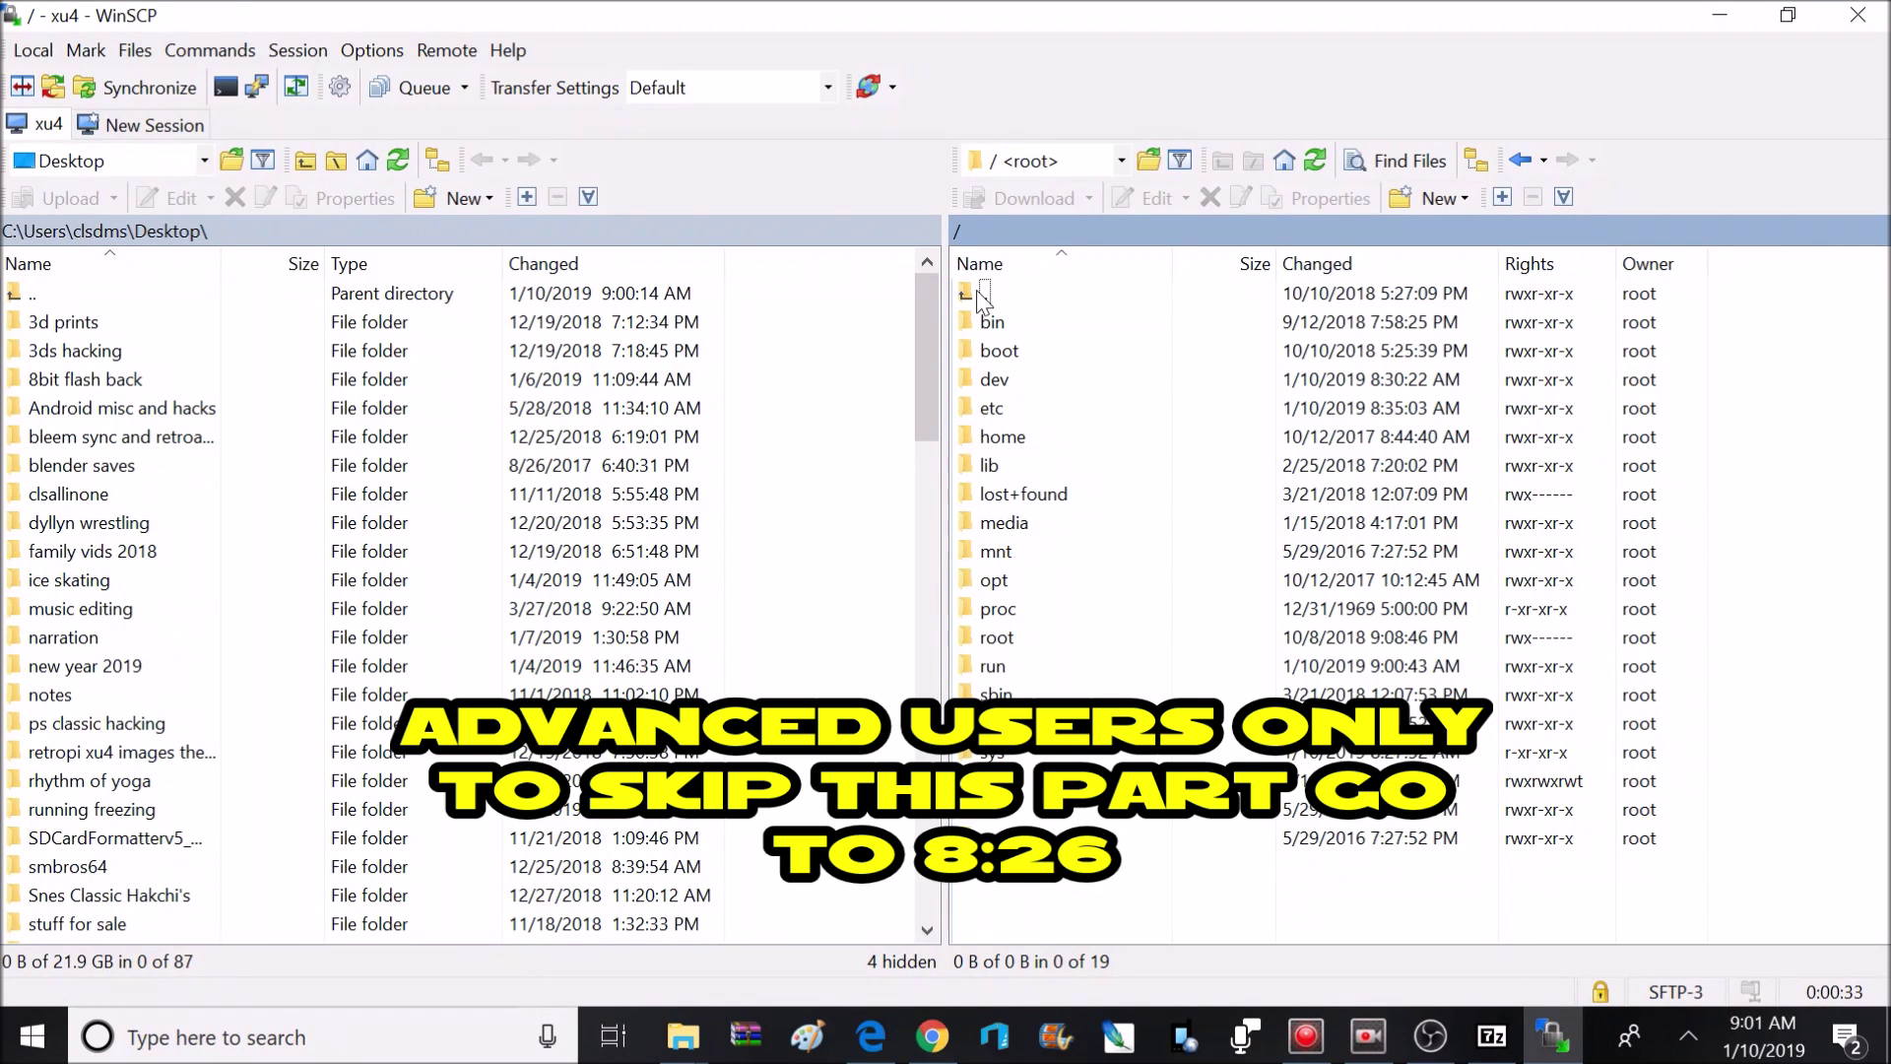
Open es_systems.cfg from the remote /etc/emulationstation folder in the editor
click(1007, 412)
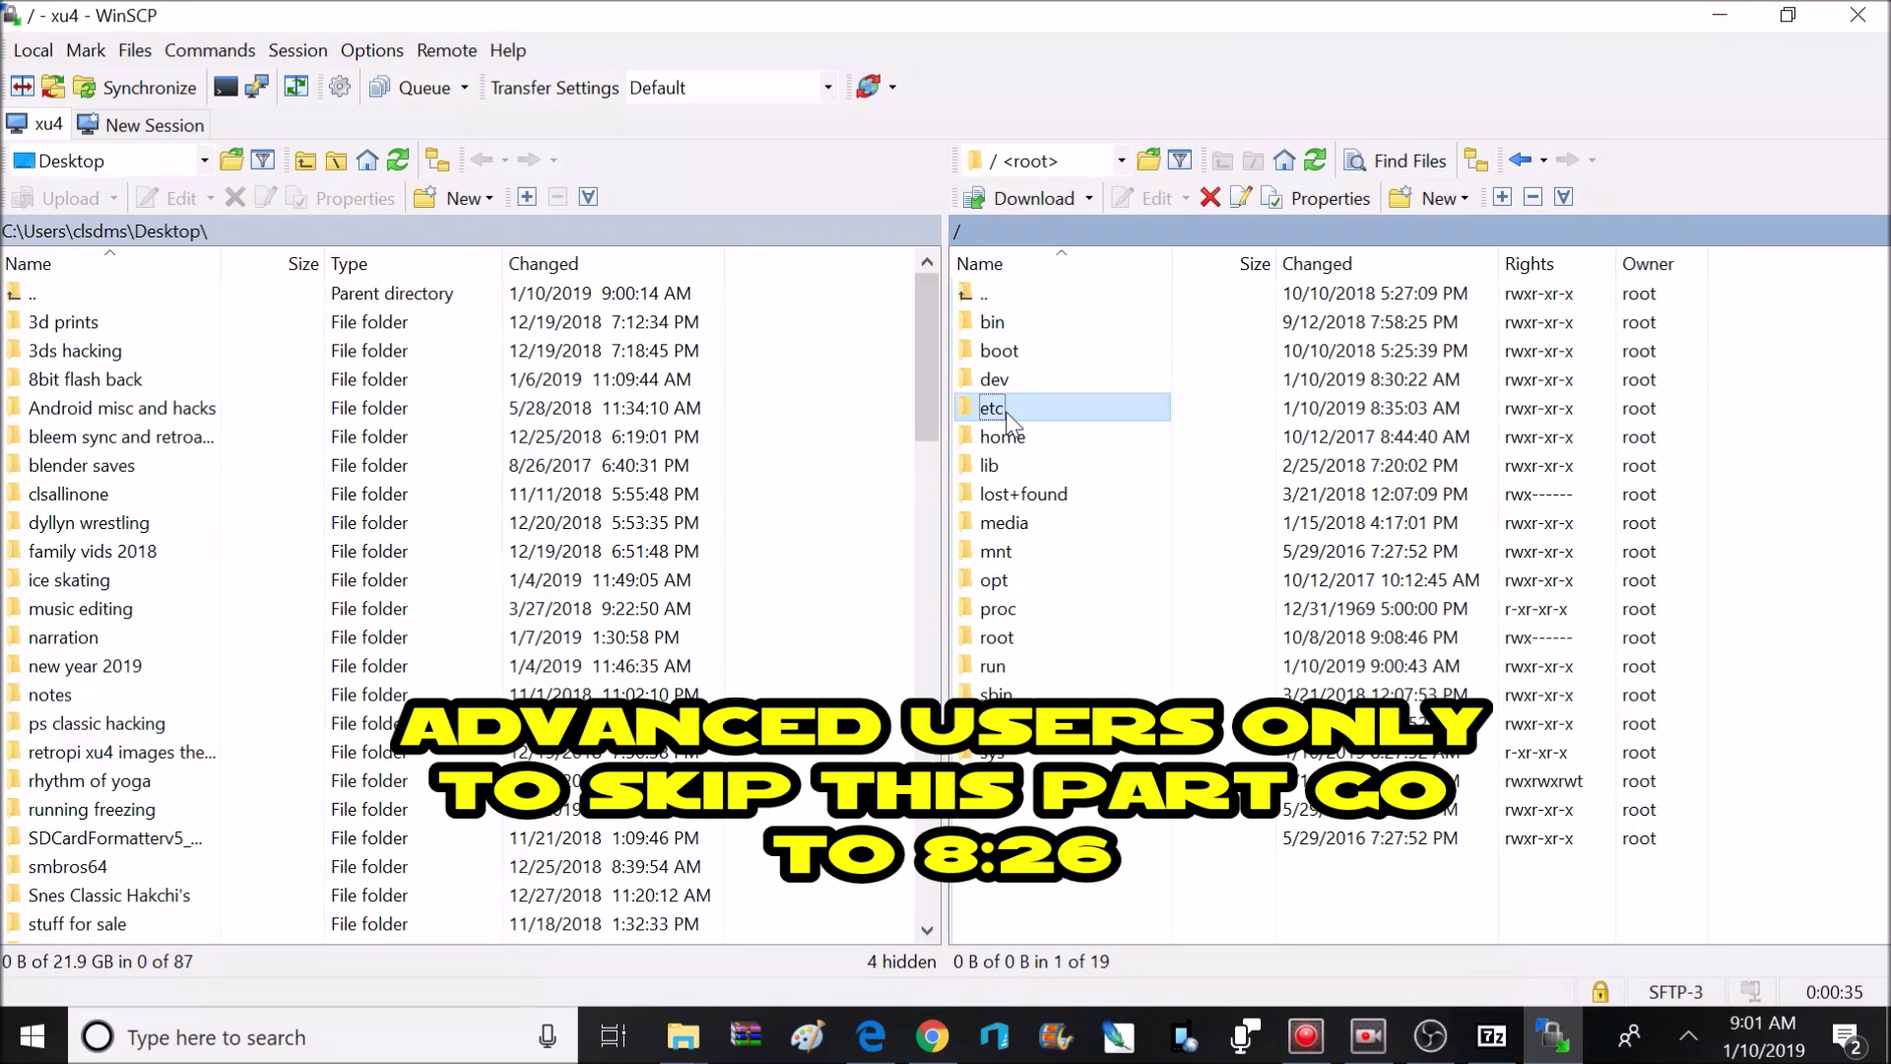
double_click(1007, 411)
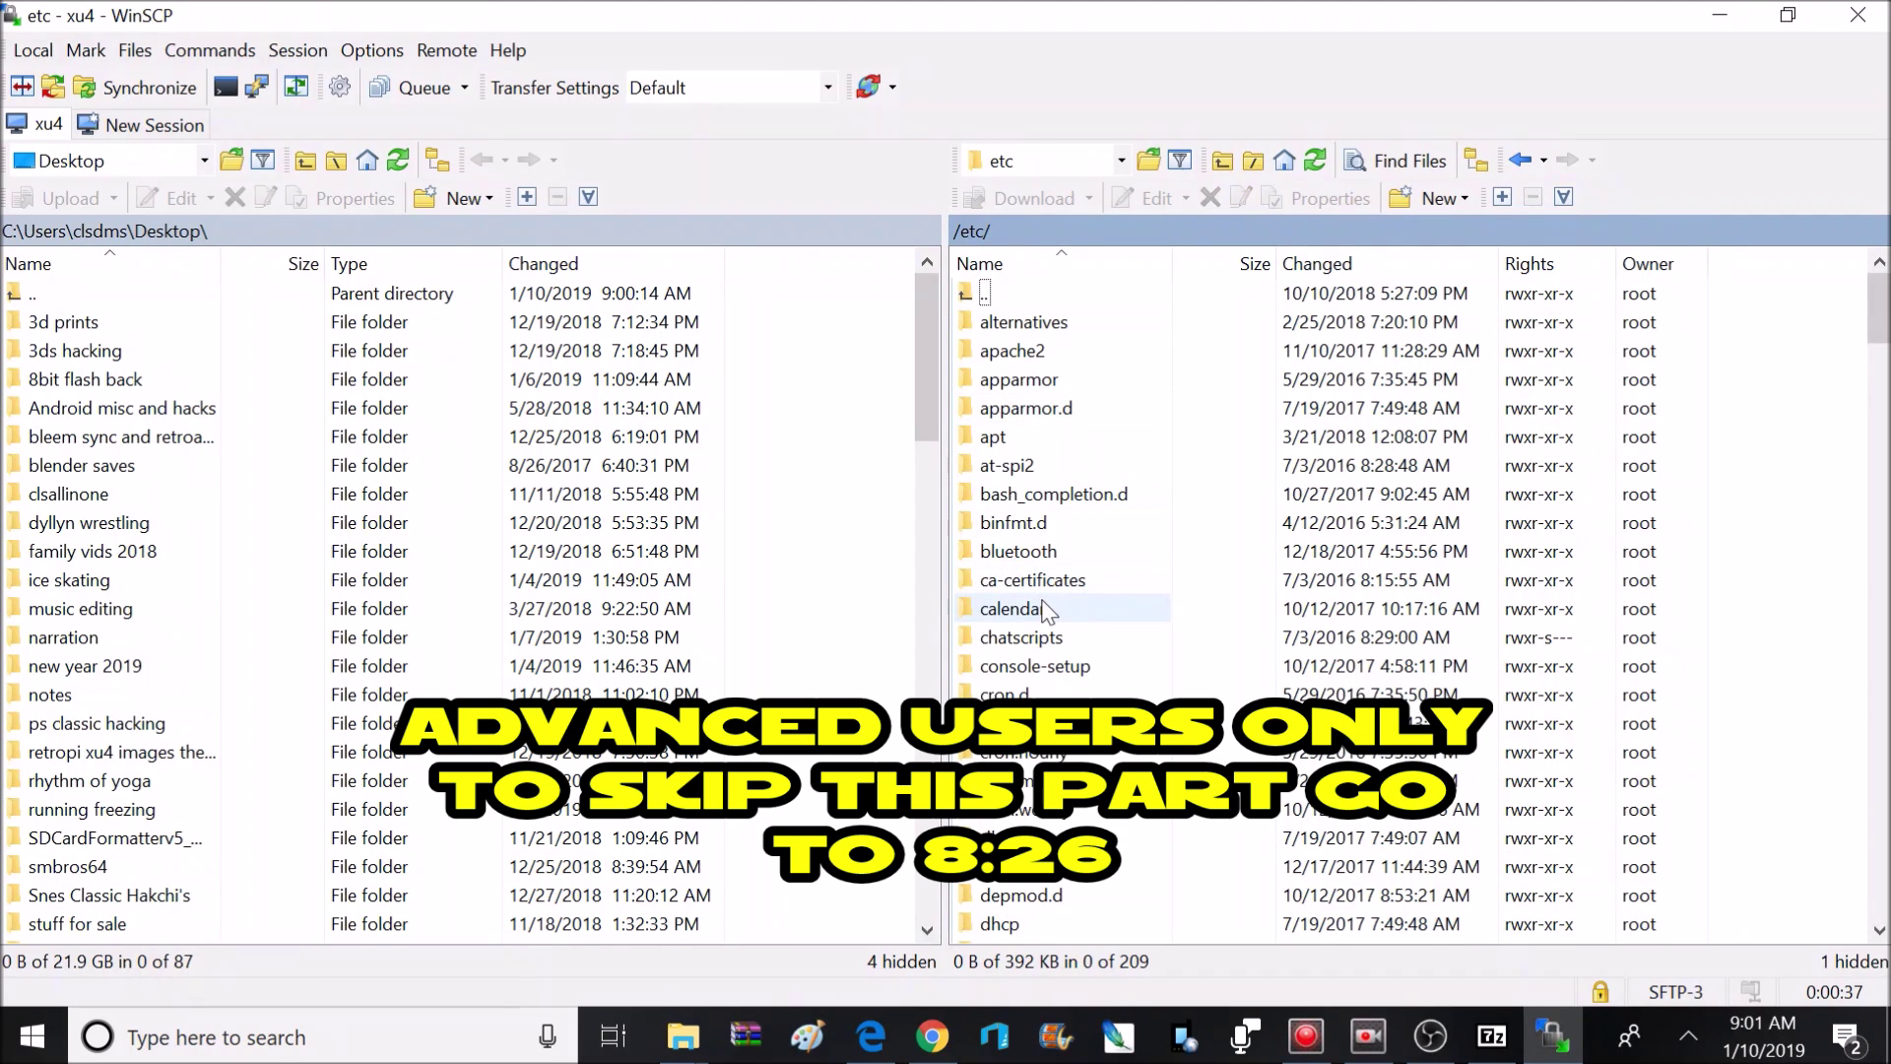
drag(1880, 333, 1881, 367)
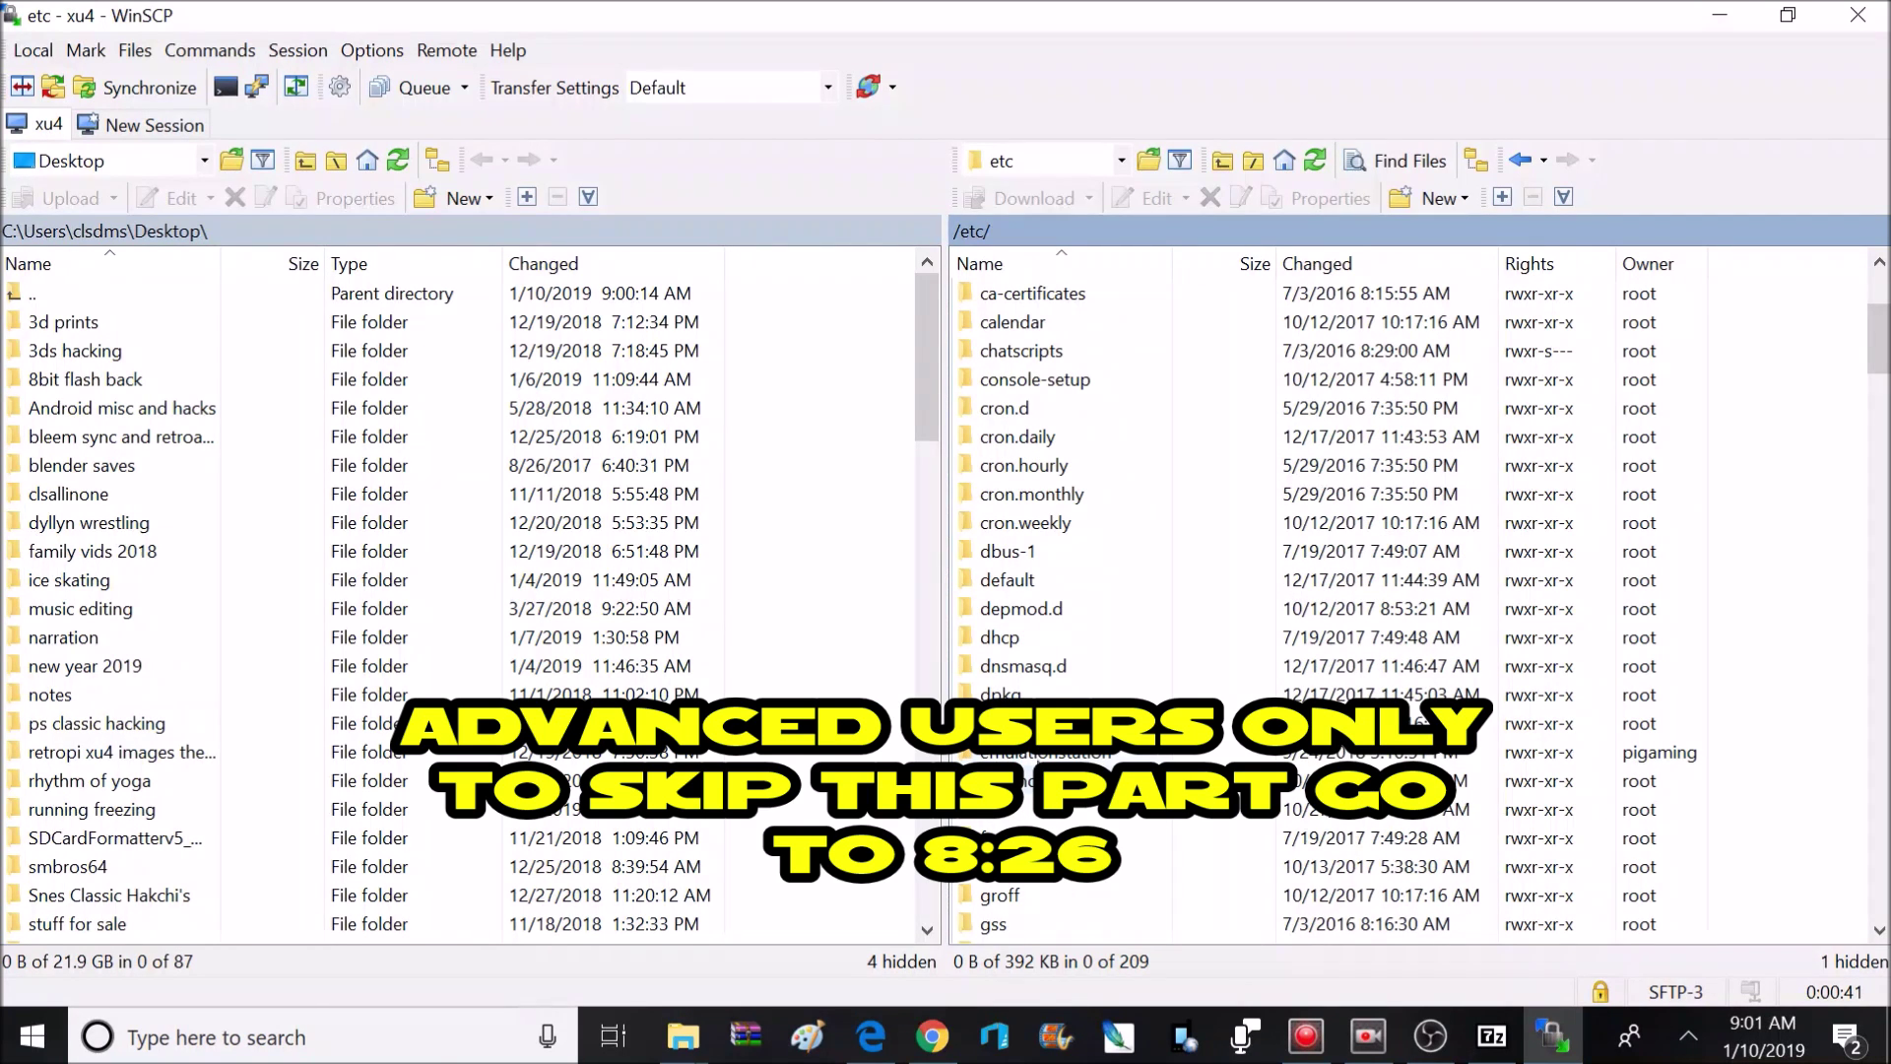
double_click(1034, 757)
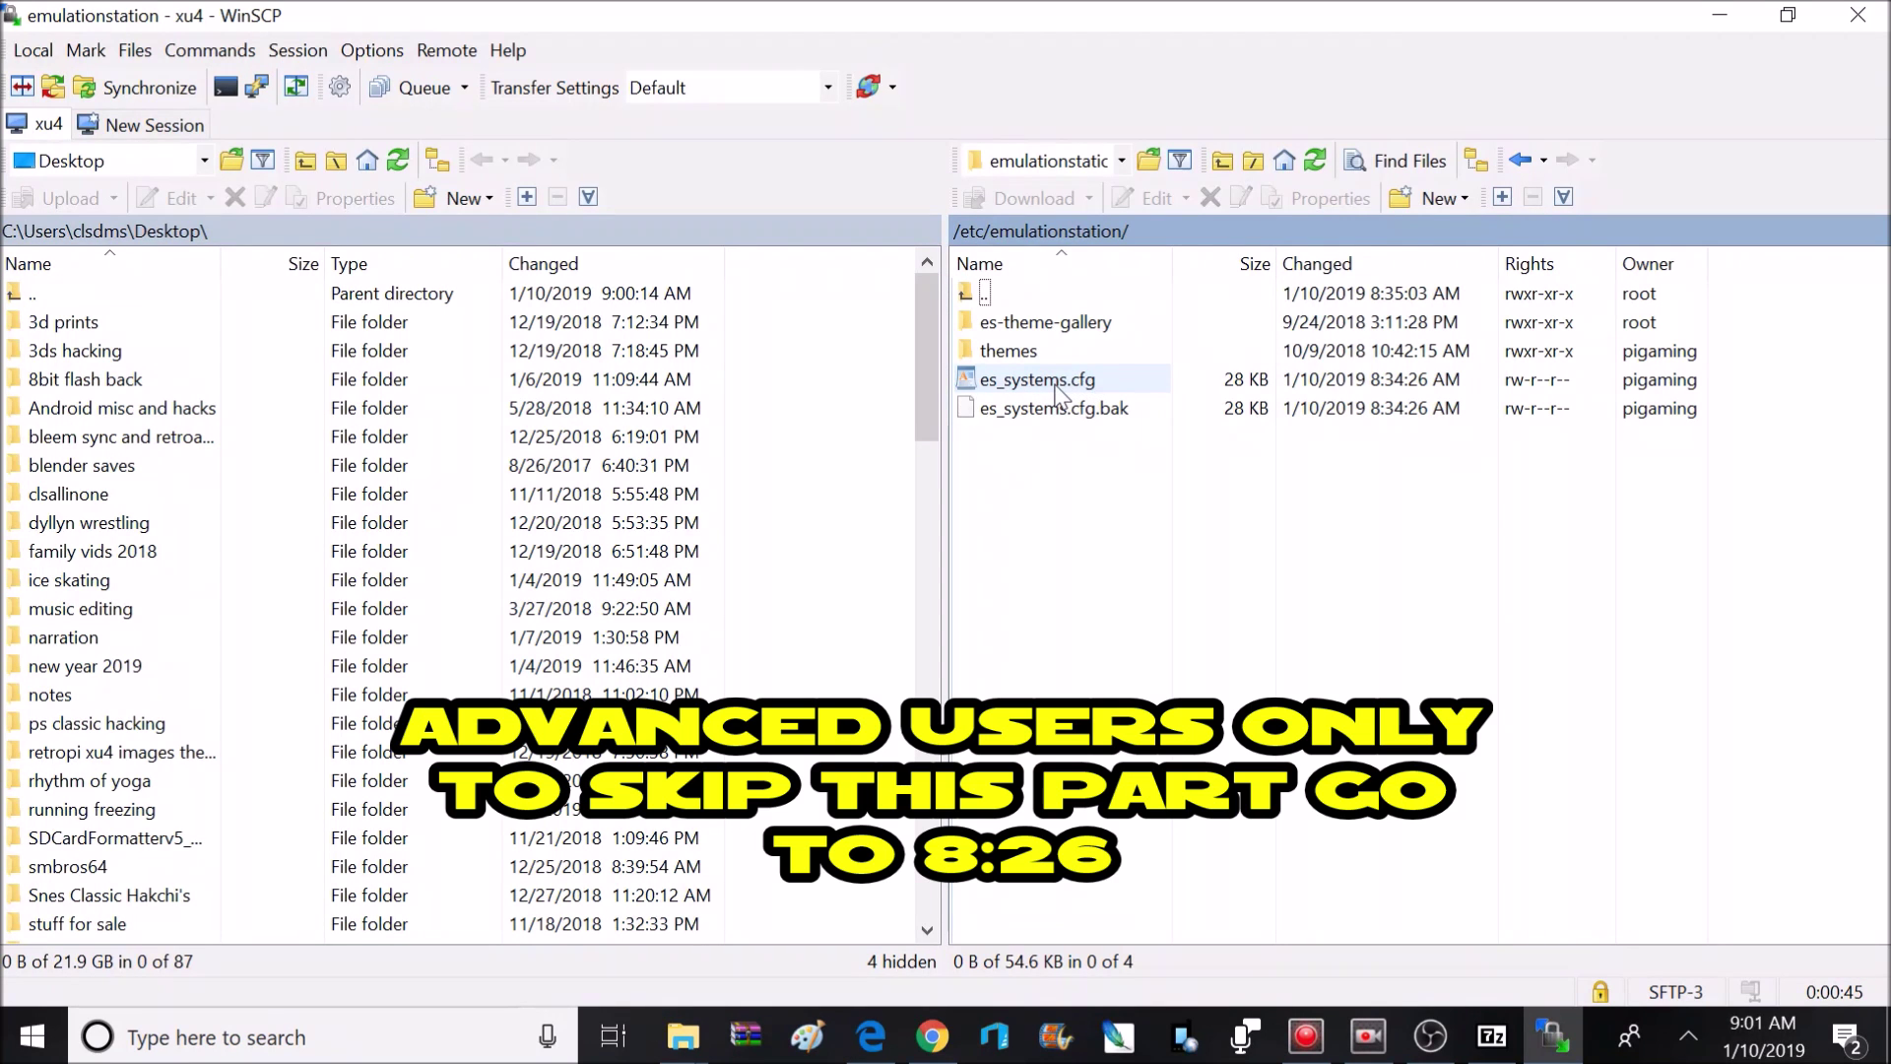
click(1058, 390)
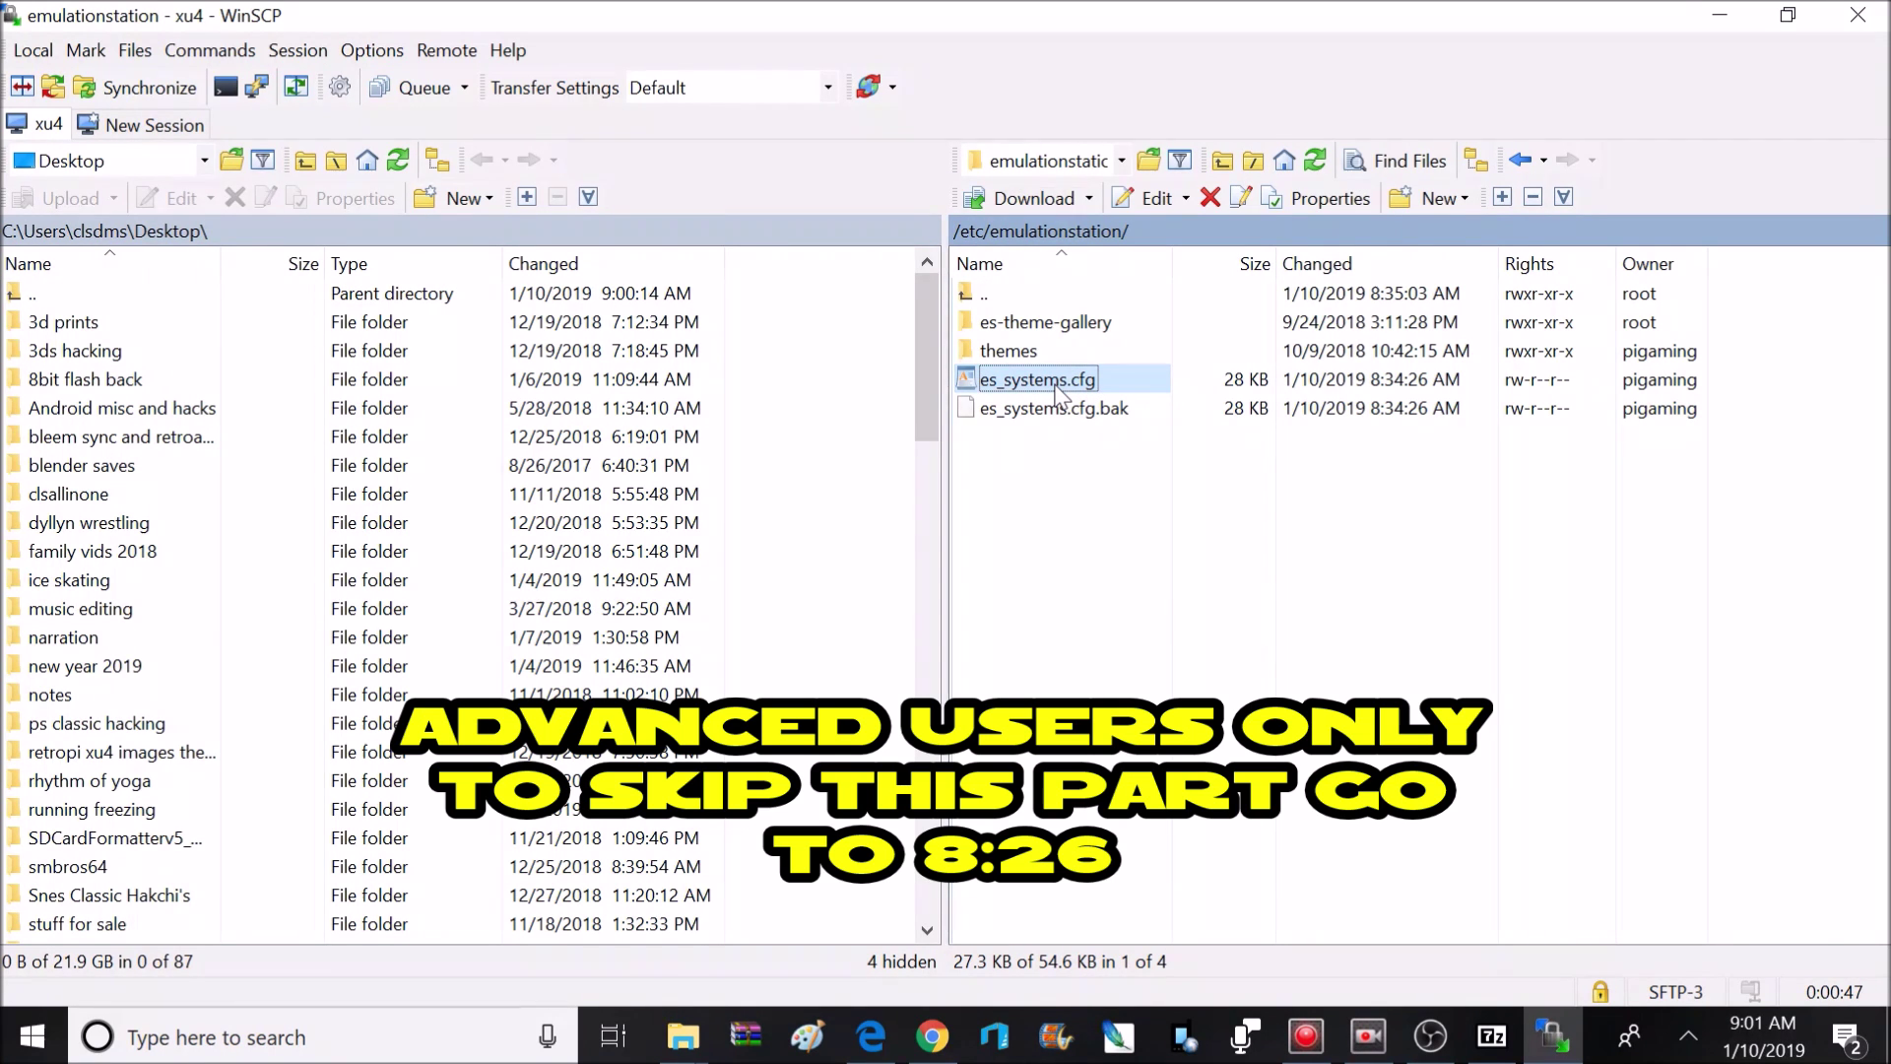
double_click(1059, 390)
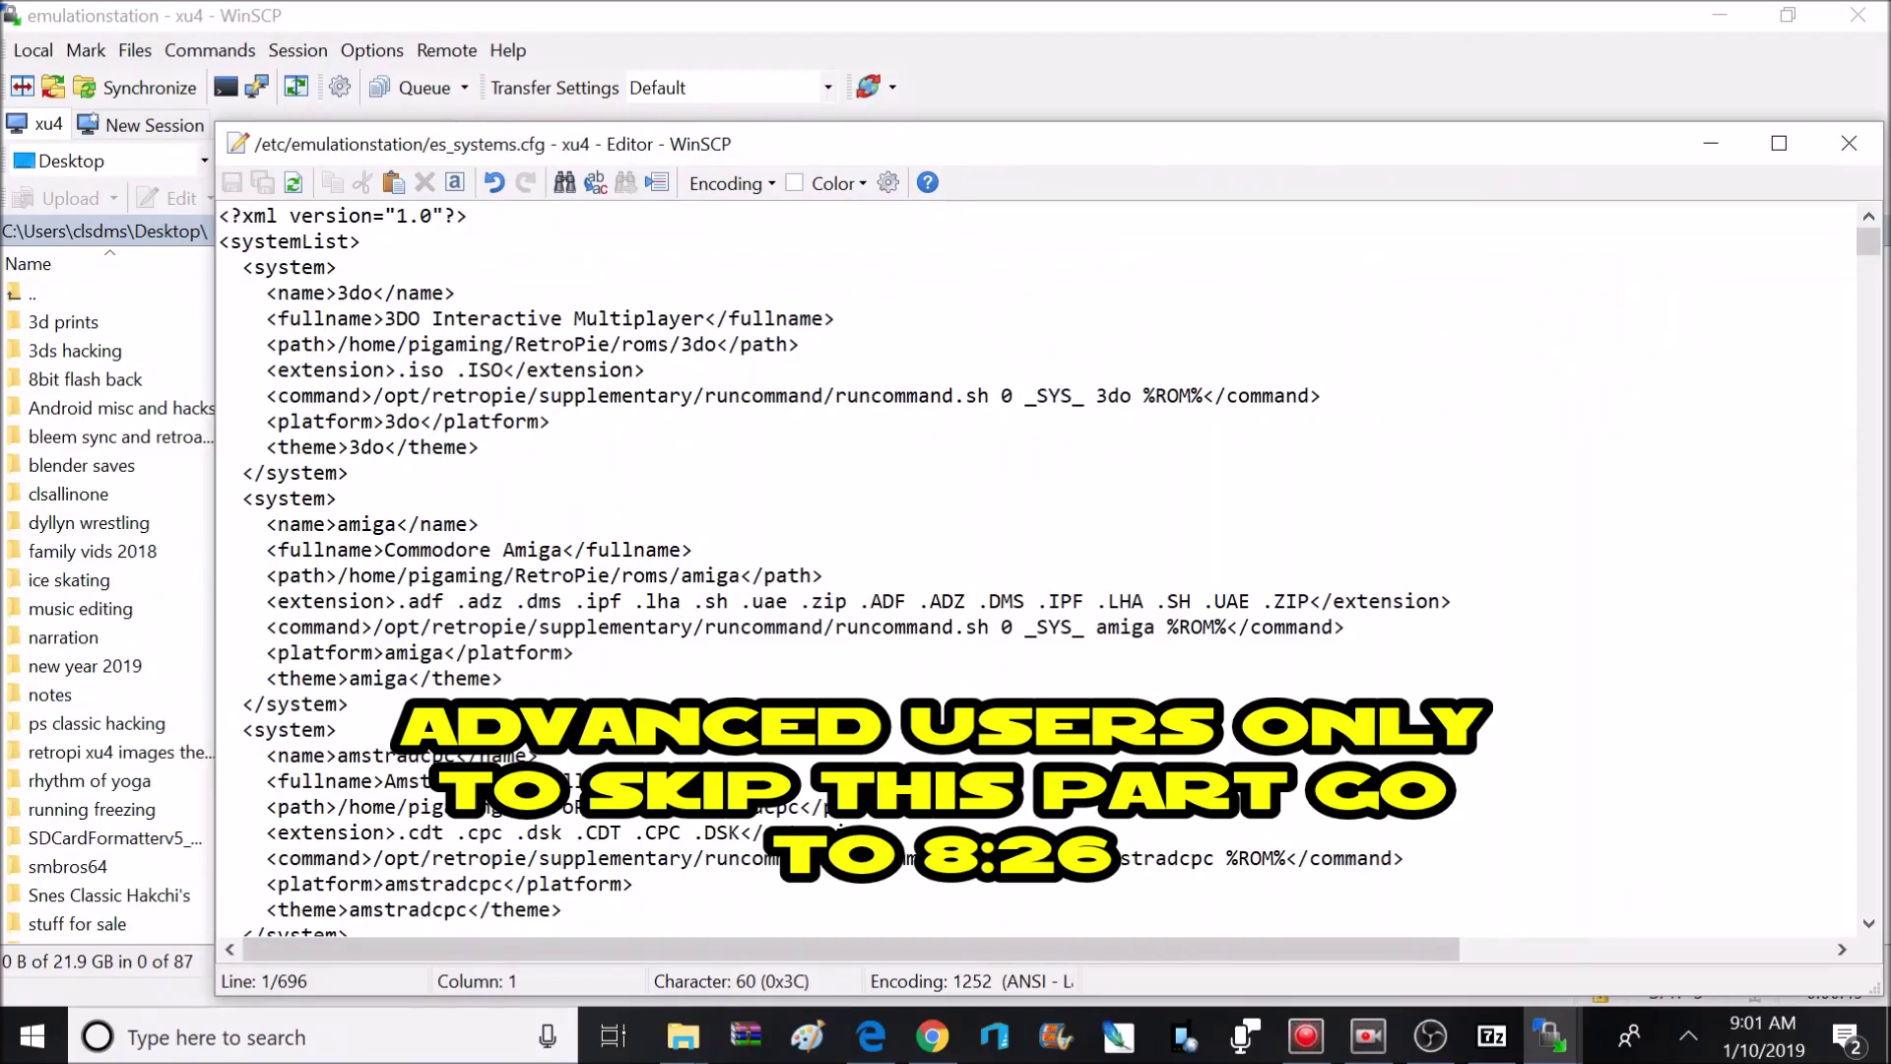
Add .mds after .CUE in the saturn system's extension line, save es_systems.cfg and close the editor
drag(1868, 241, 1850, 748)
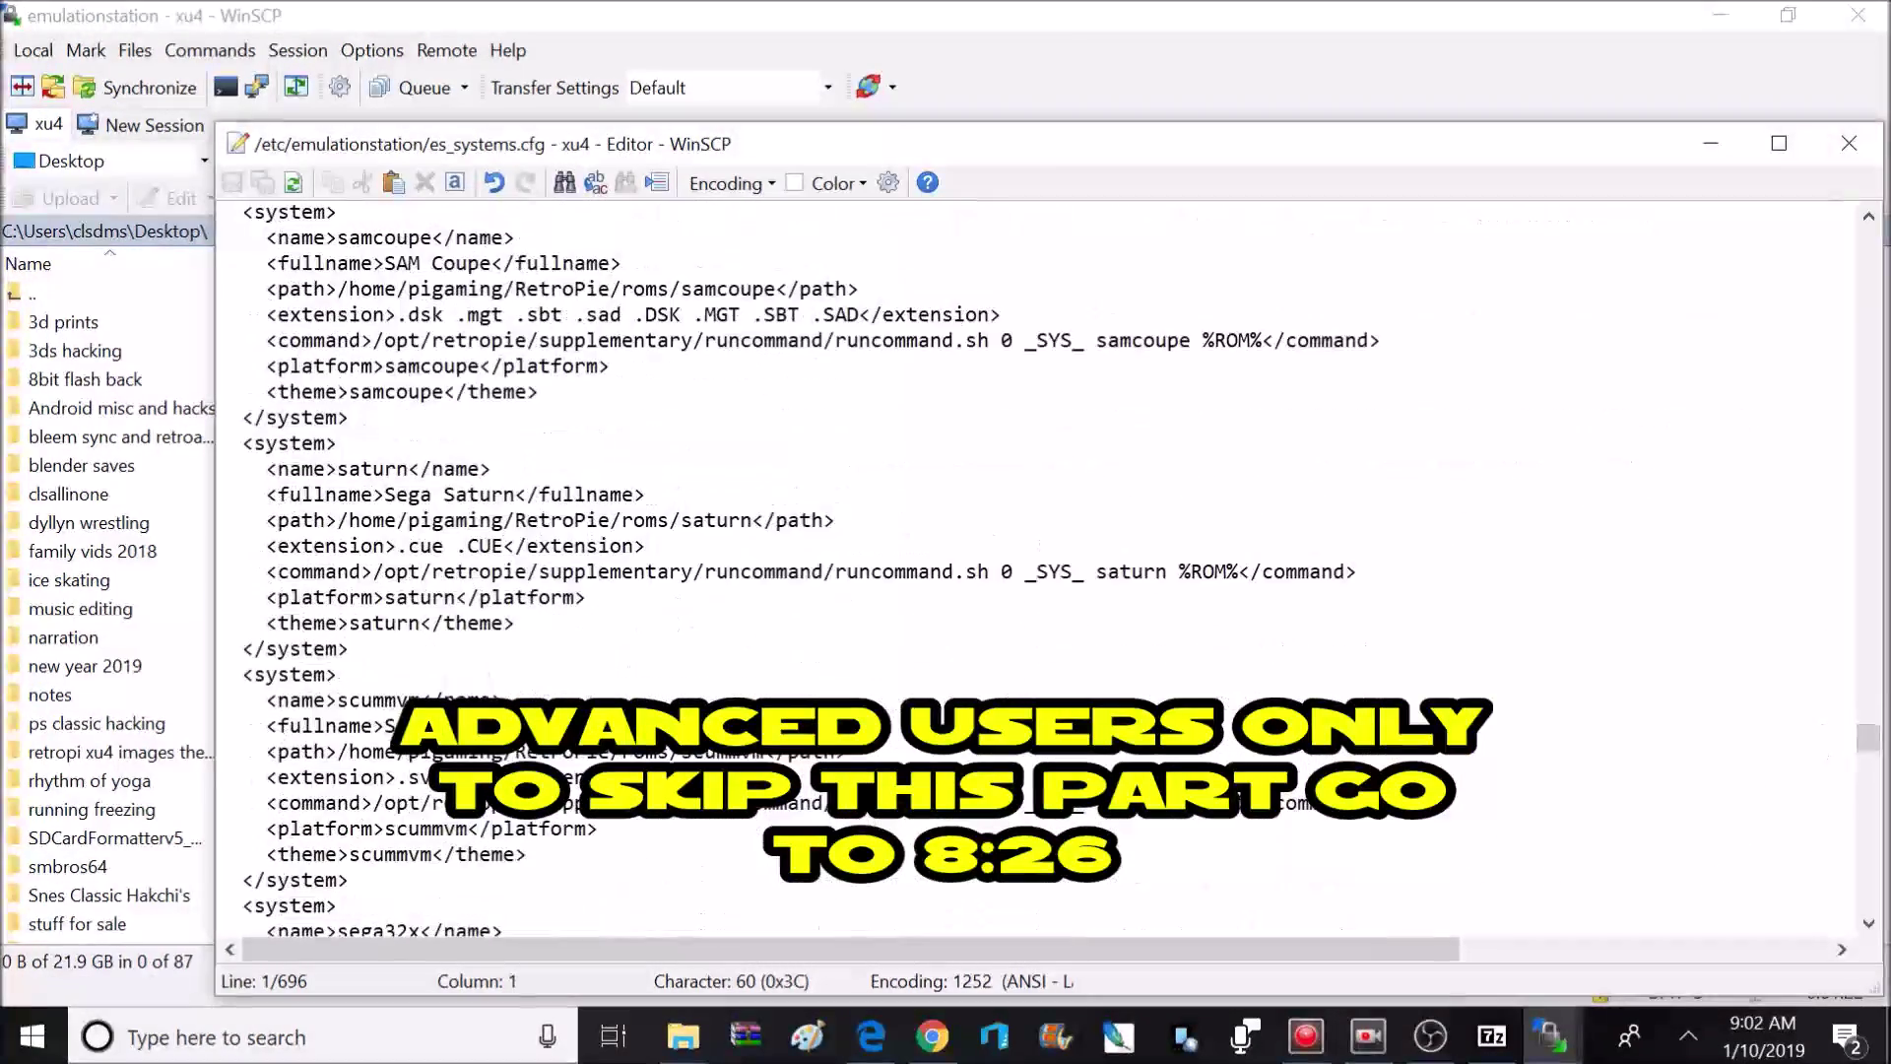
drag(225, 461, 527, 624)
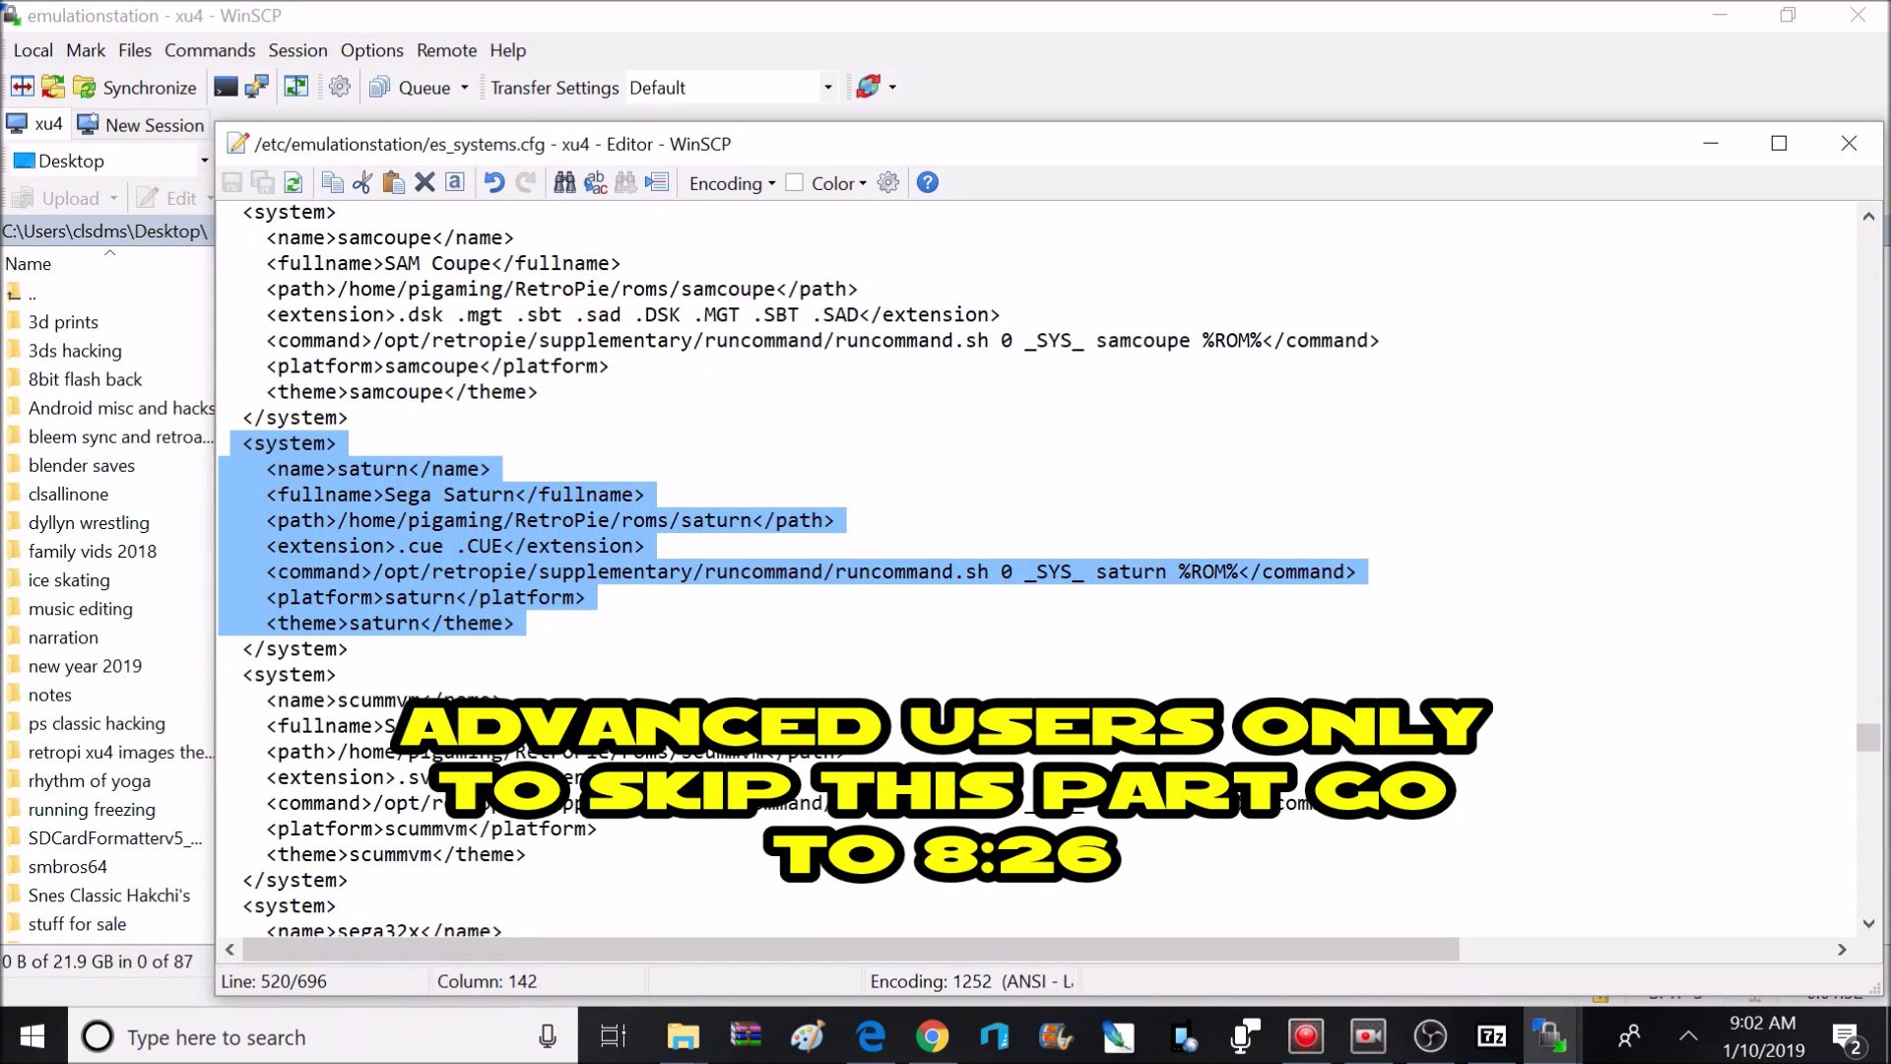
click(507, 547)
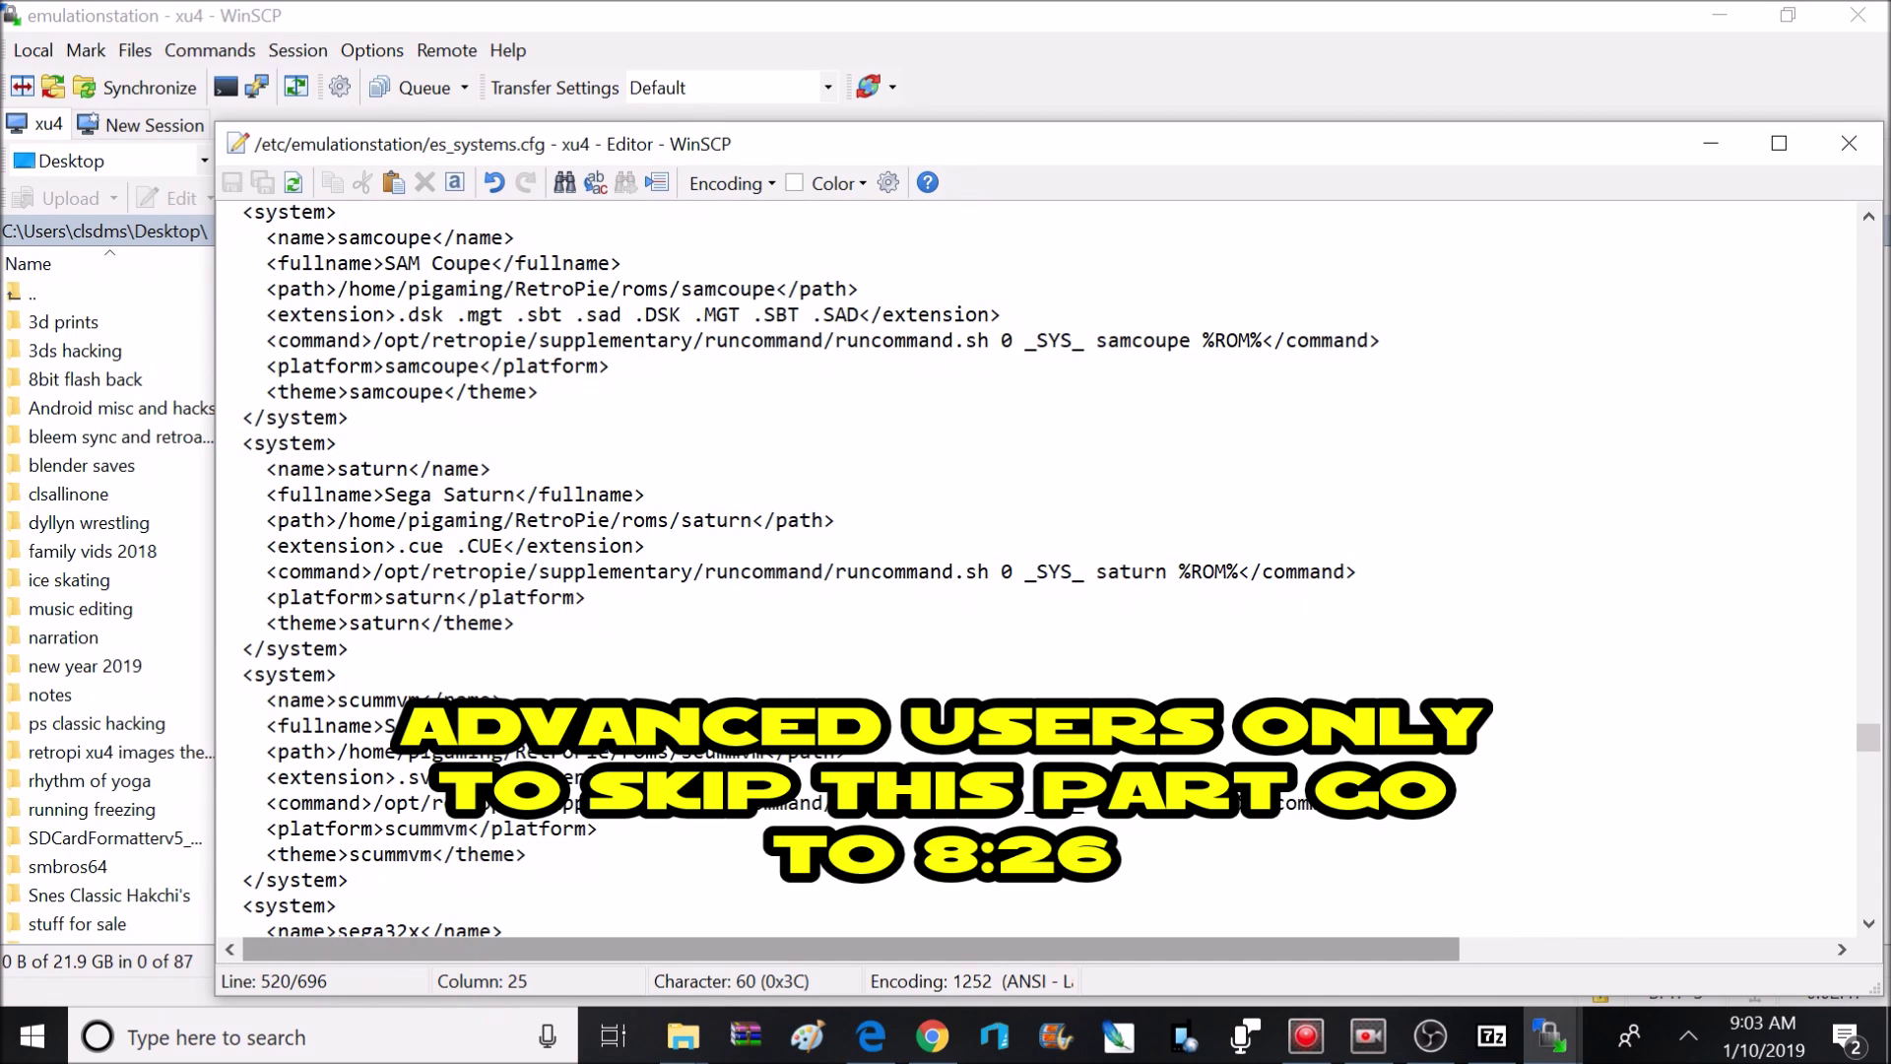
text(.m)
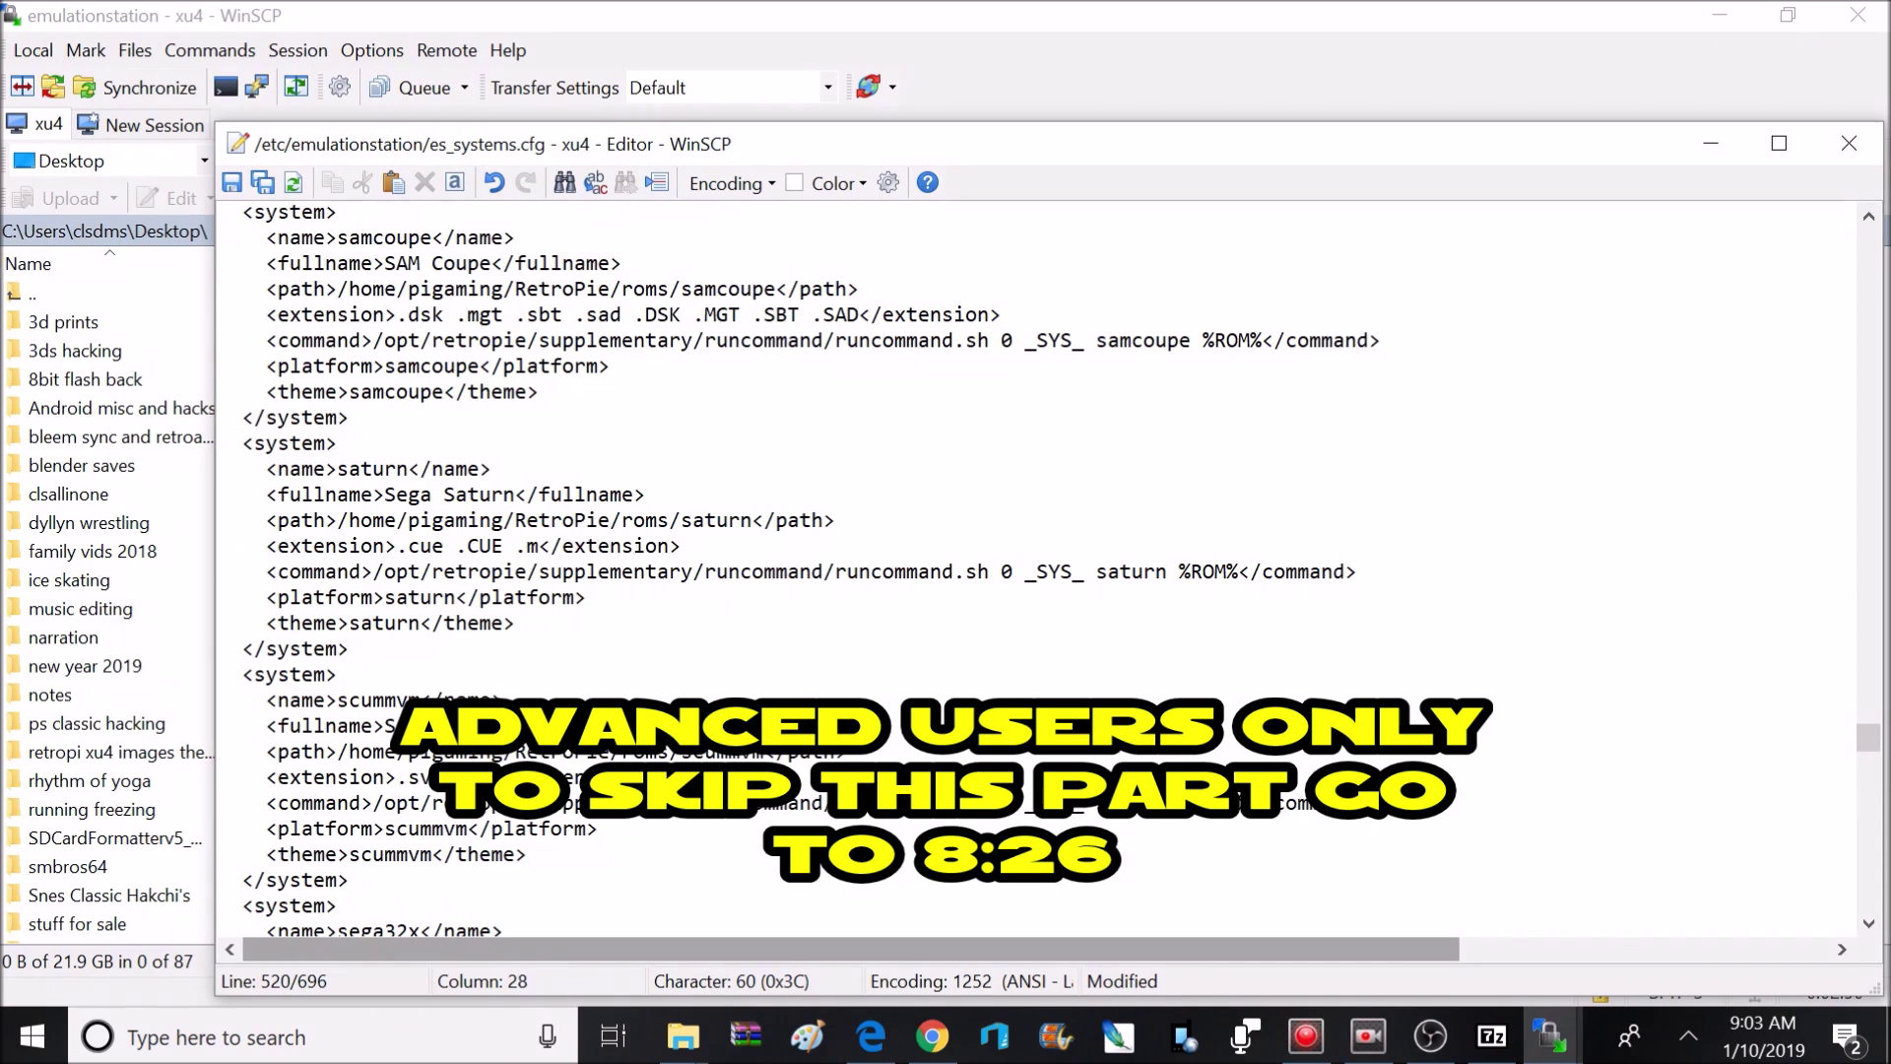
text(ds)
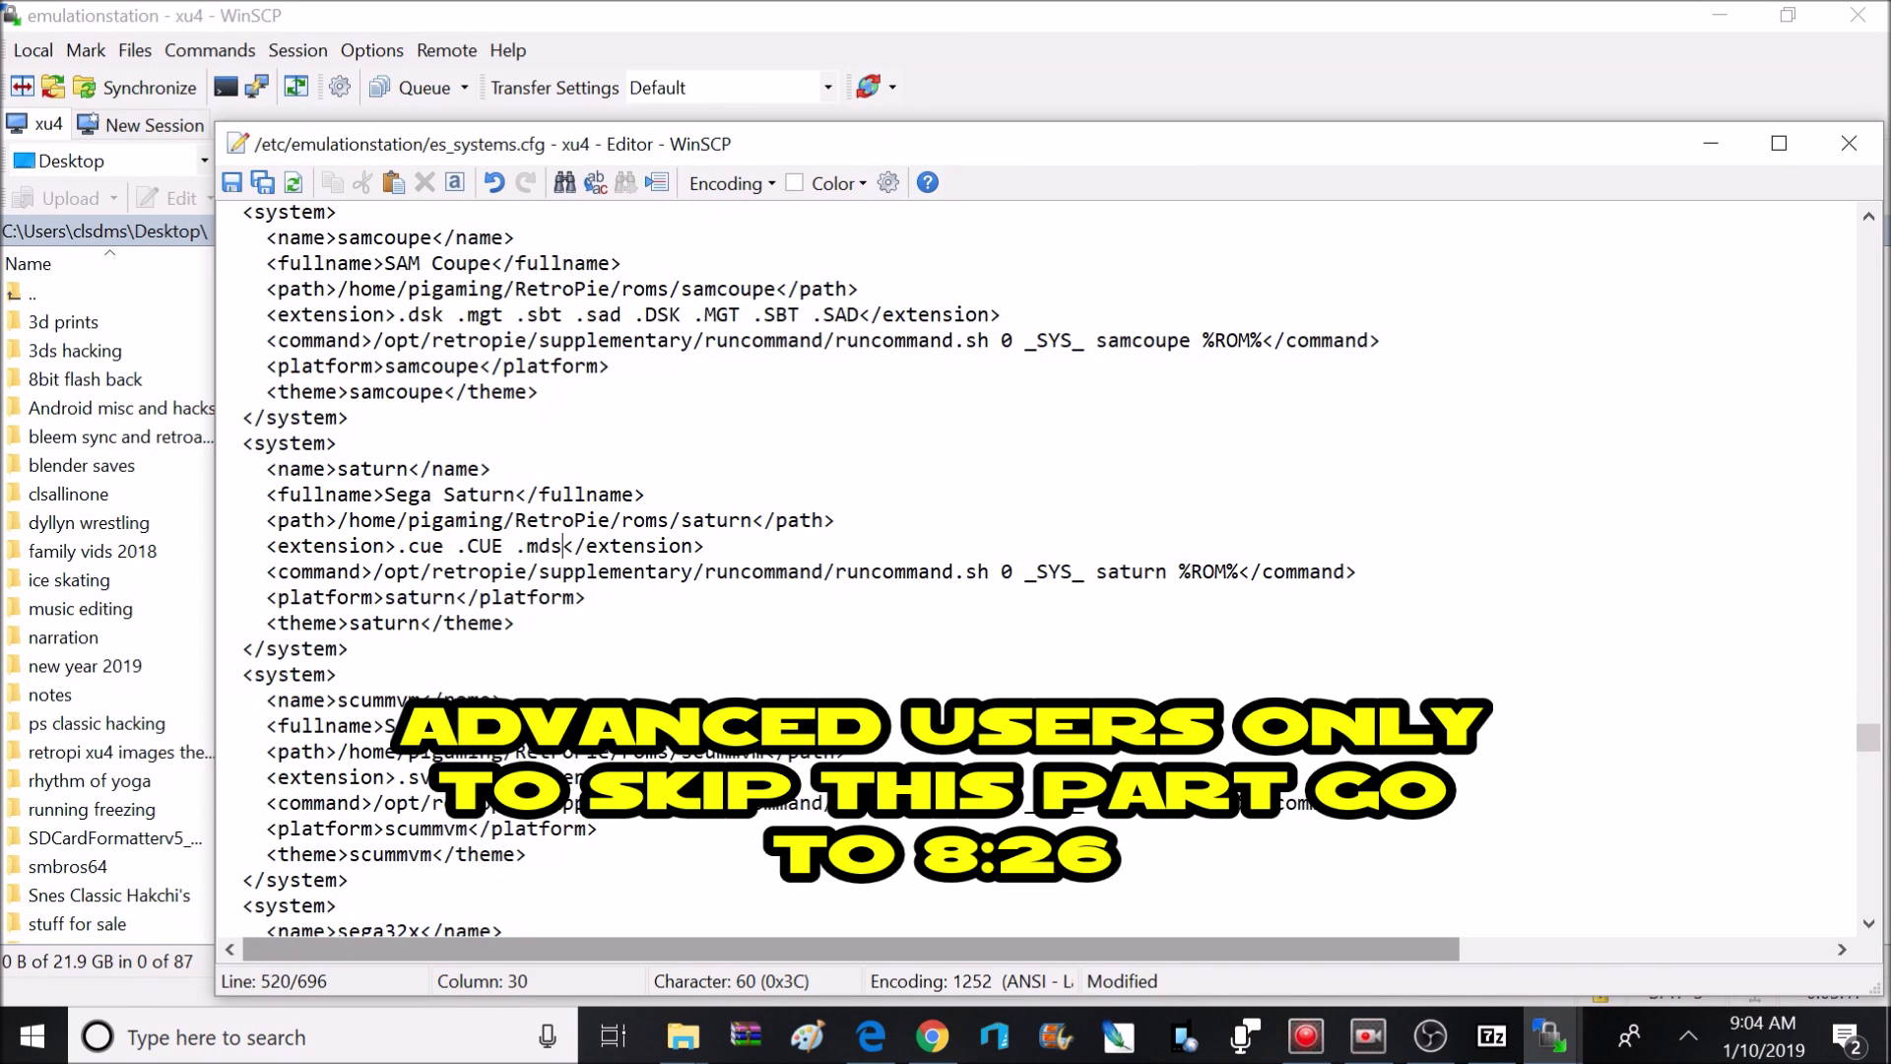
click(239, 193)
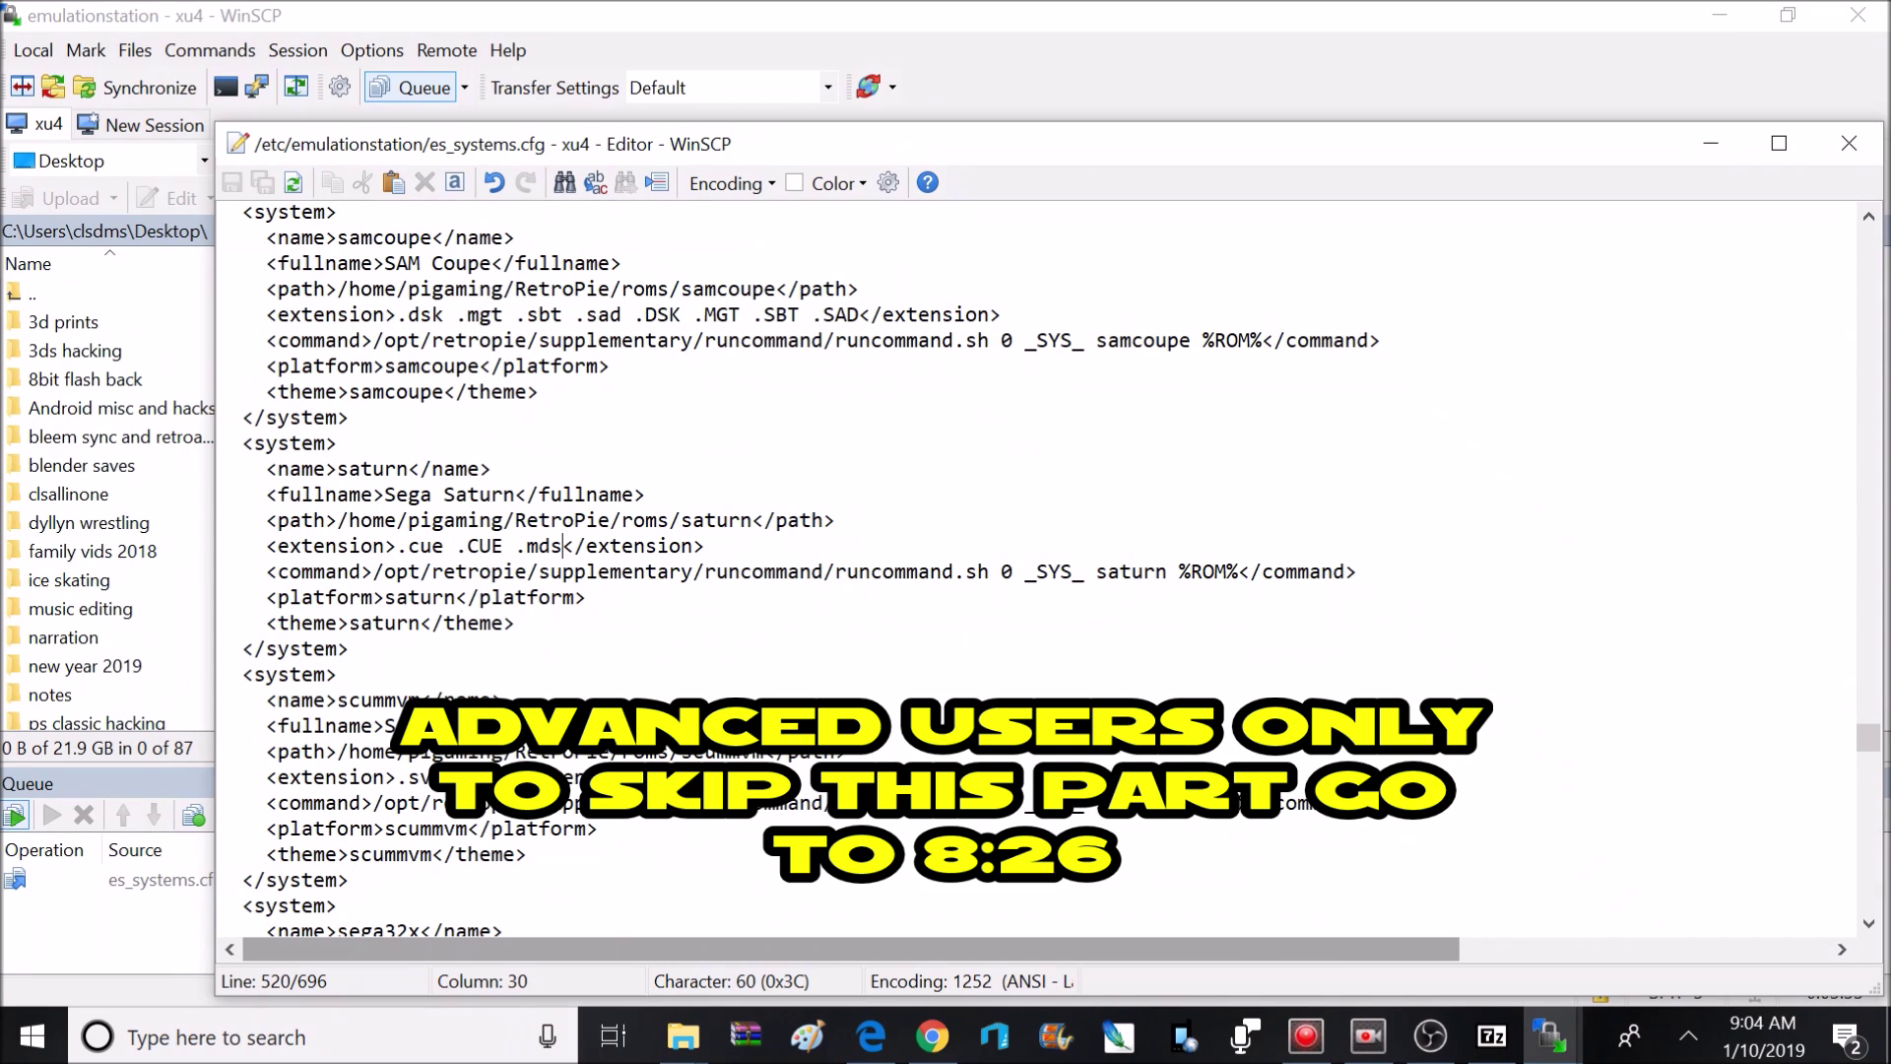
click(1851, 144)
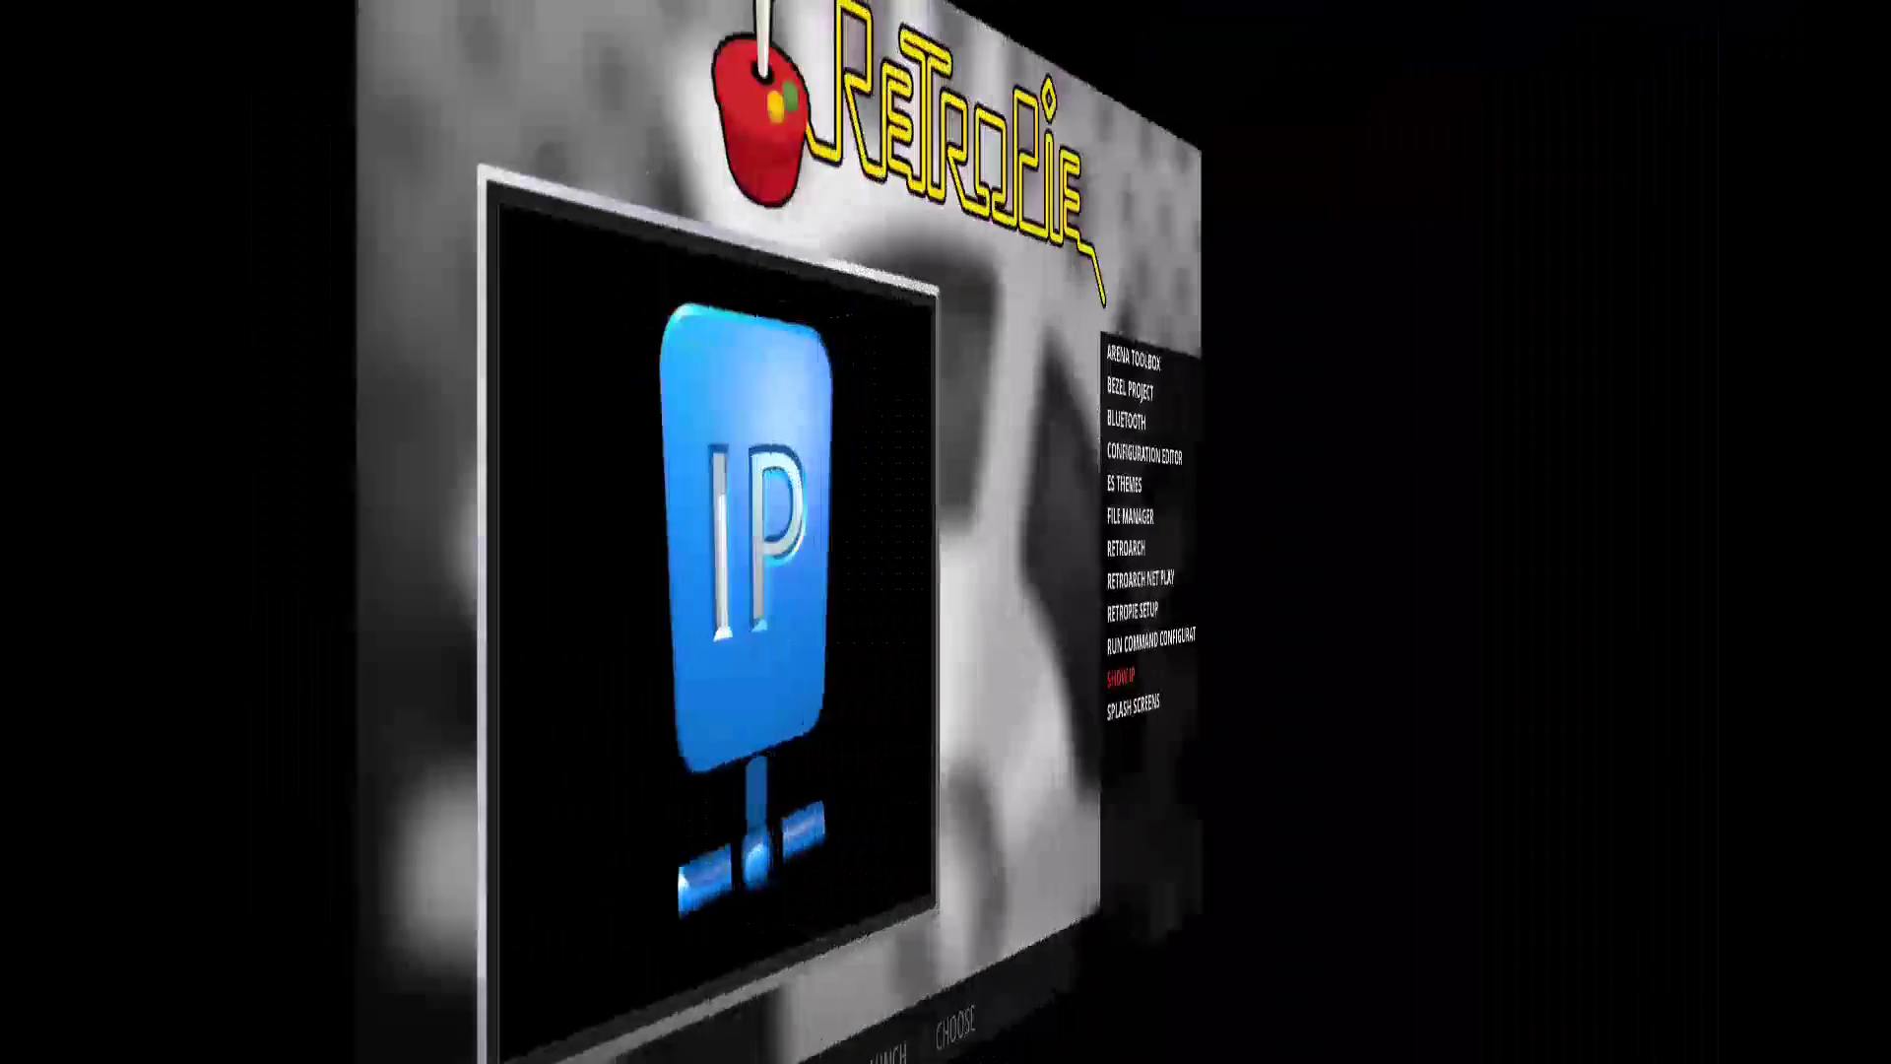
Switch to the RetroPie system and restart EmulationStation
key(Return)
key(Down)
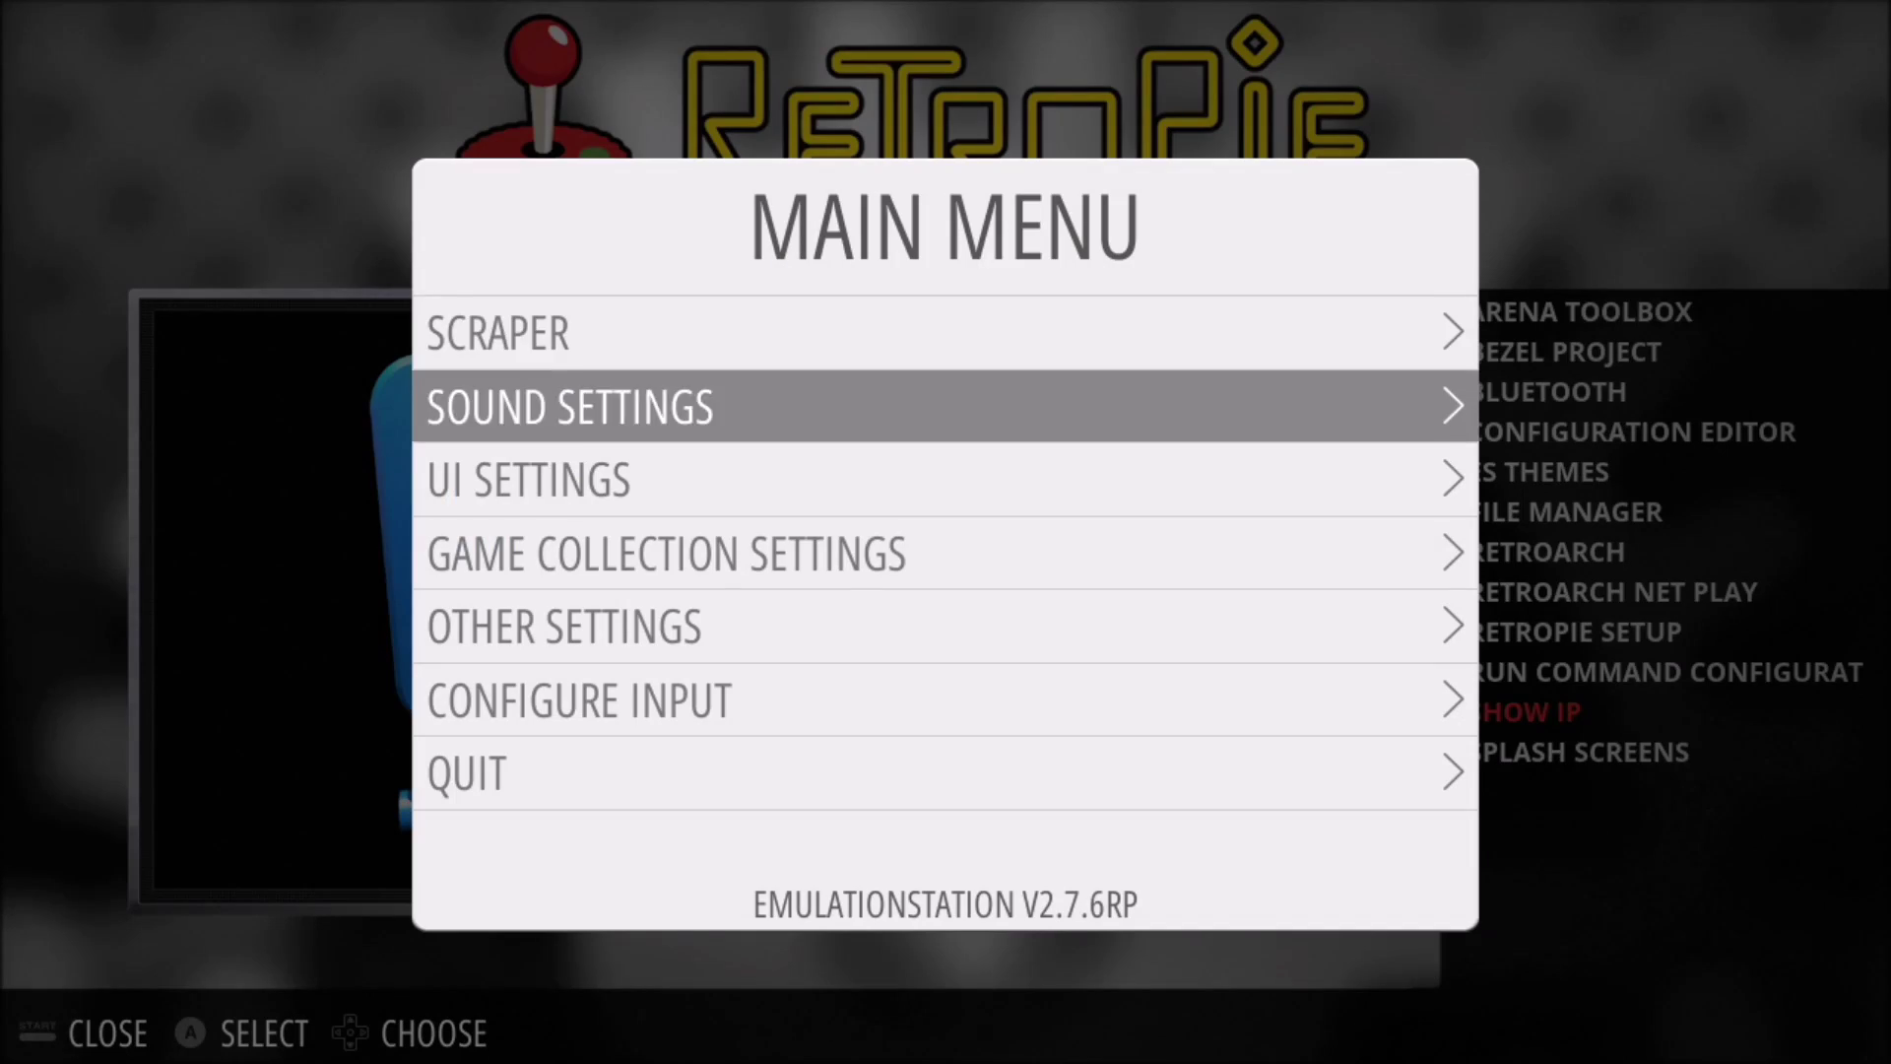
key(Down)
key(Down)
key(Down)
key(Down)
key(Down)
key(Return)
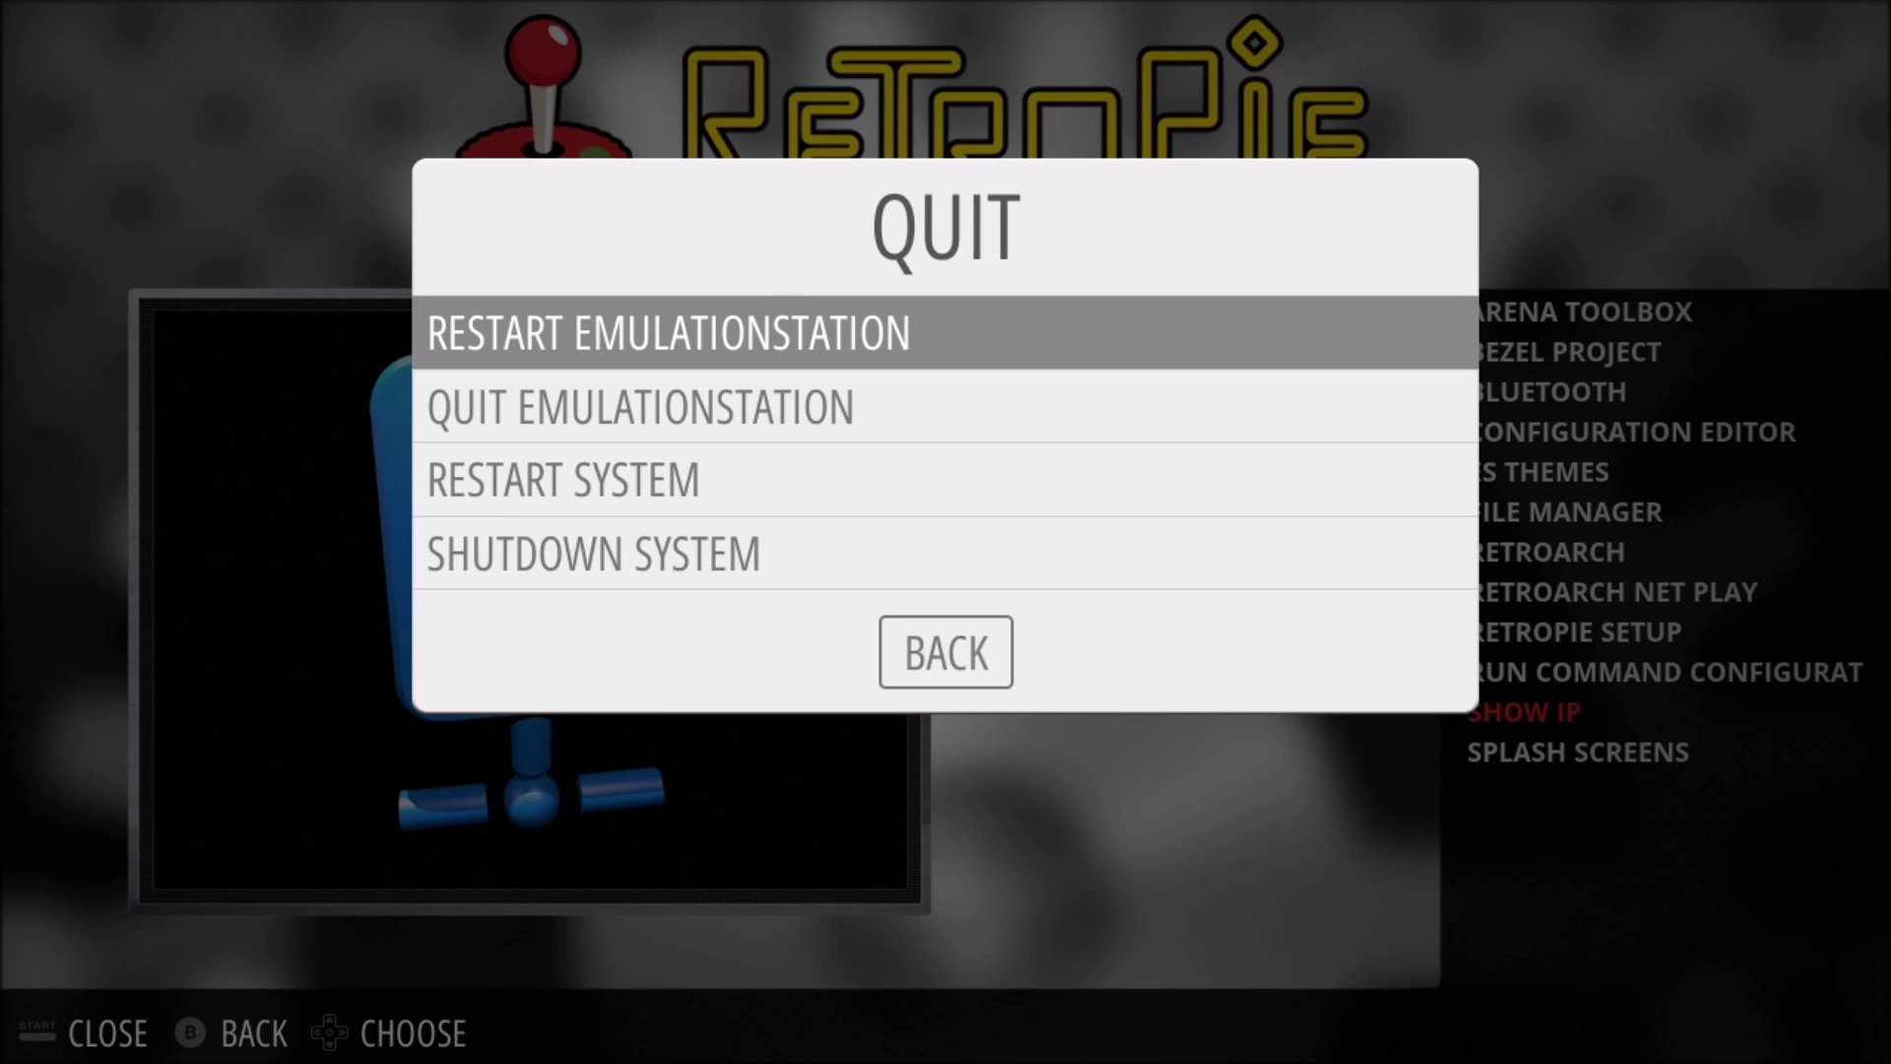
key(Return)
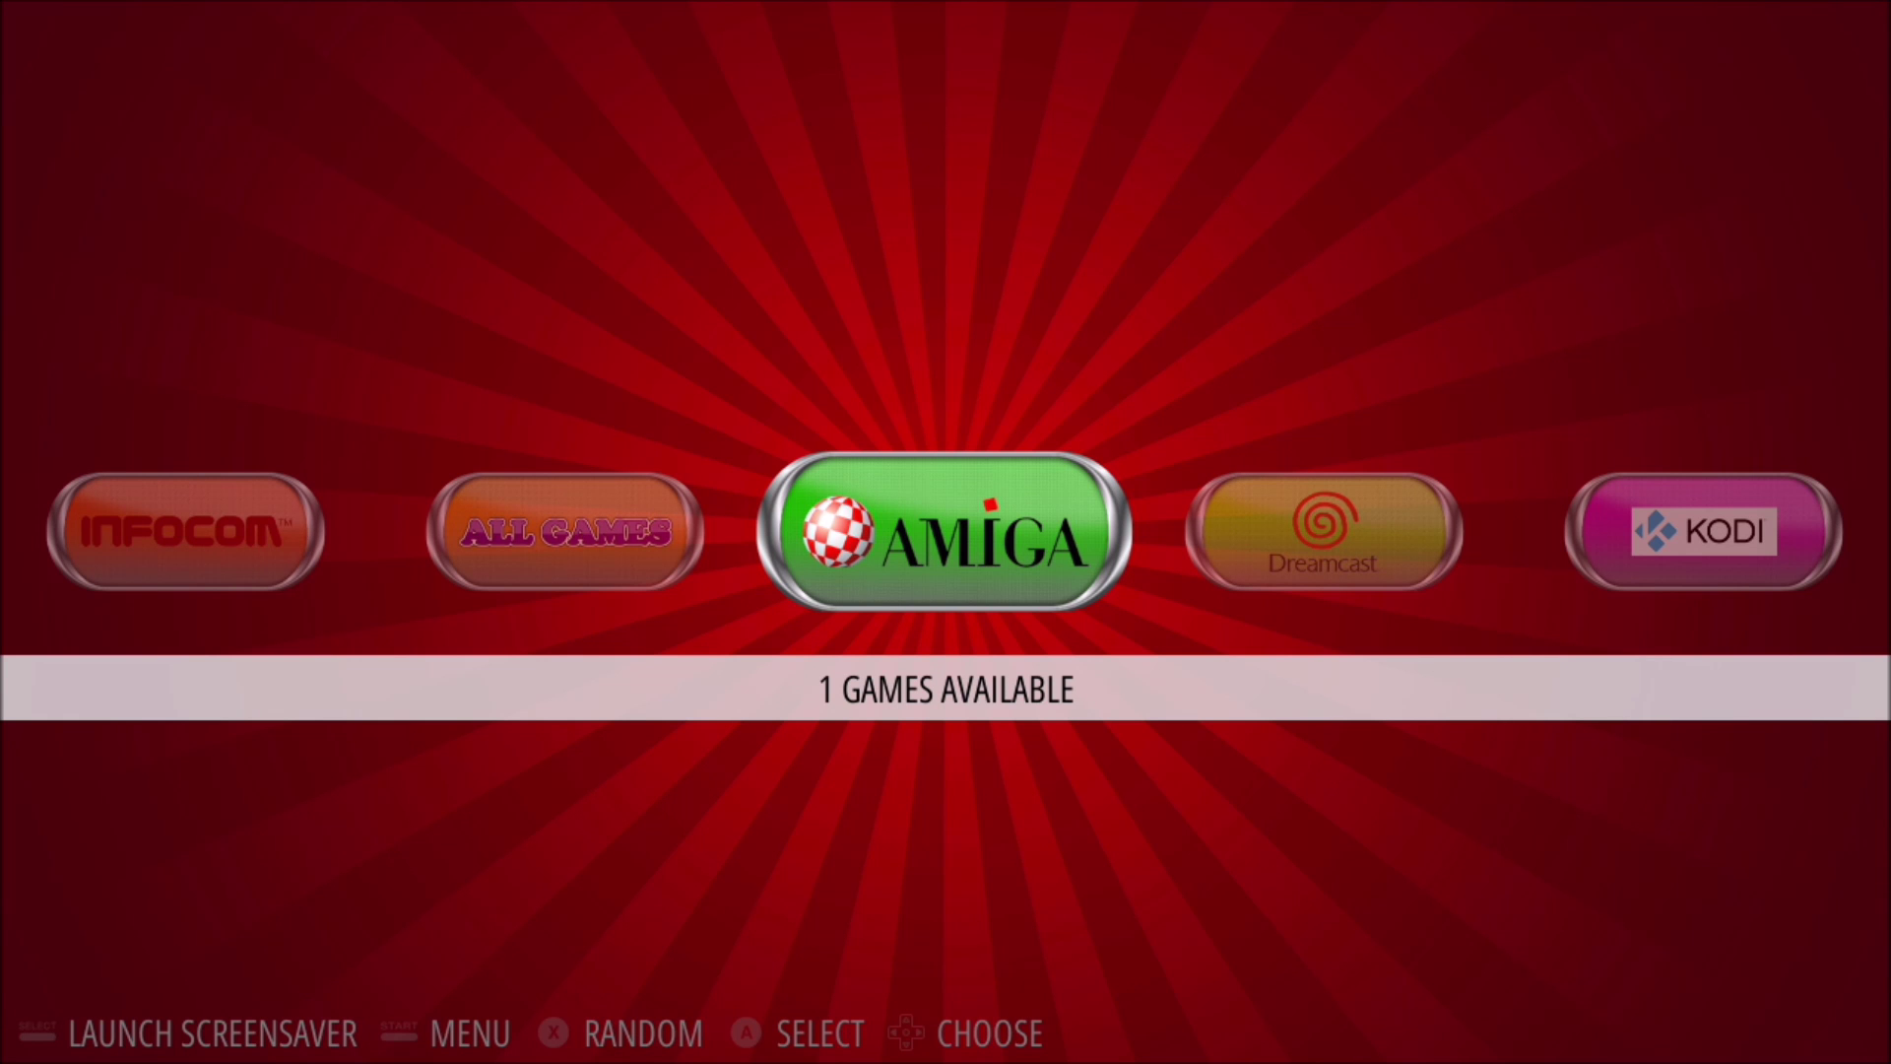
Open the Sega Saturn game list from the EmulationStation system carousel
key(Left)
key(Left)
key(Left)
key(Left)
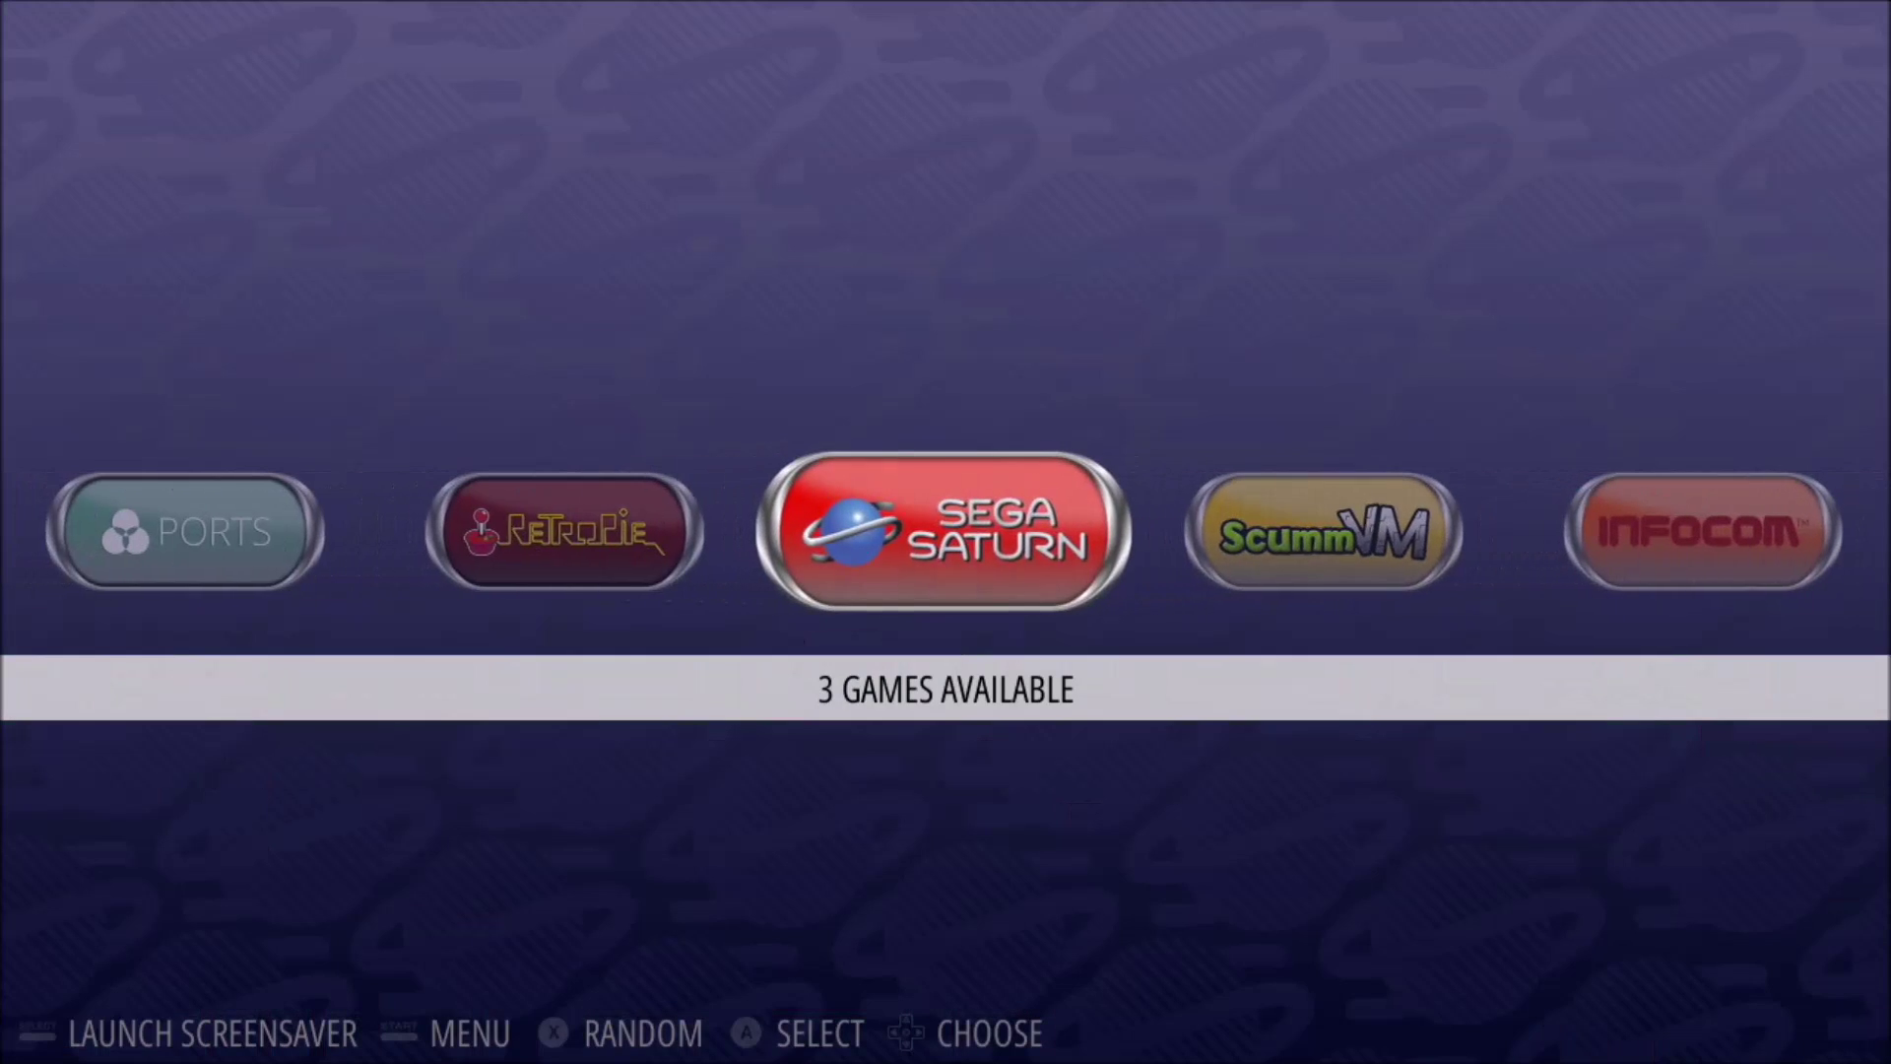
key(Return)
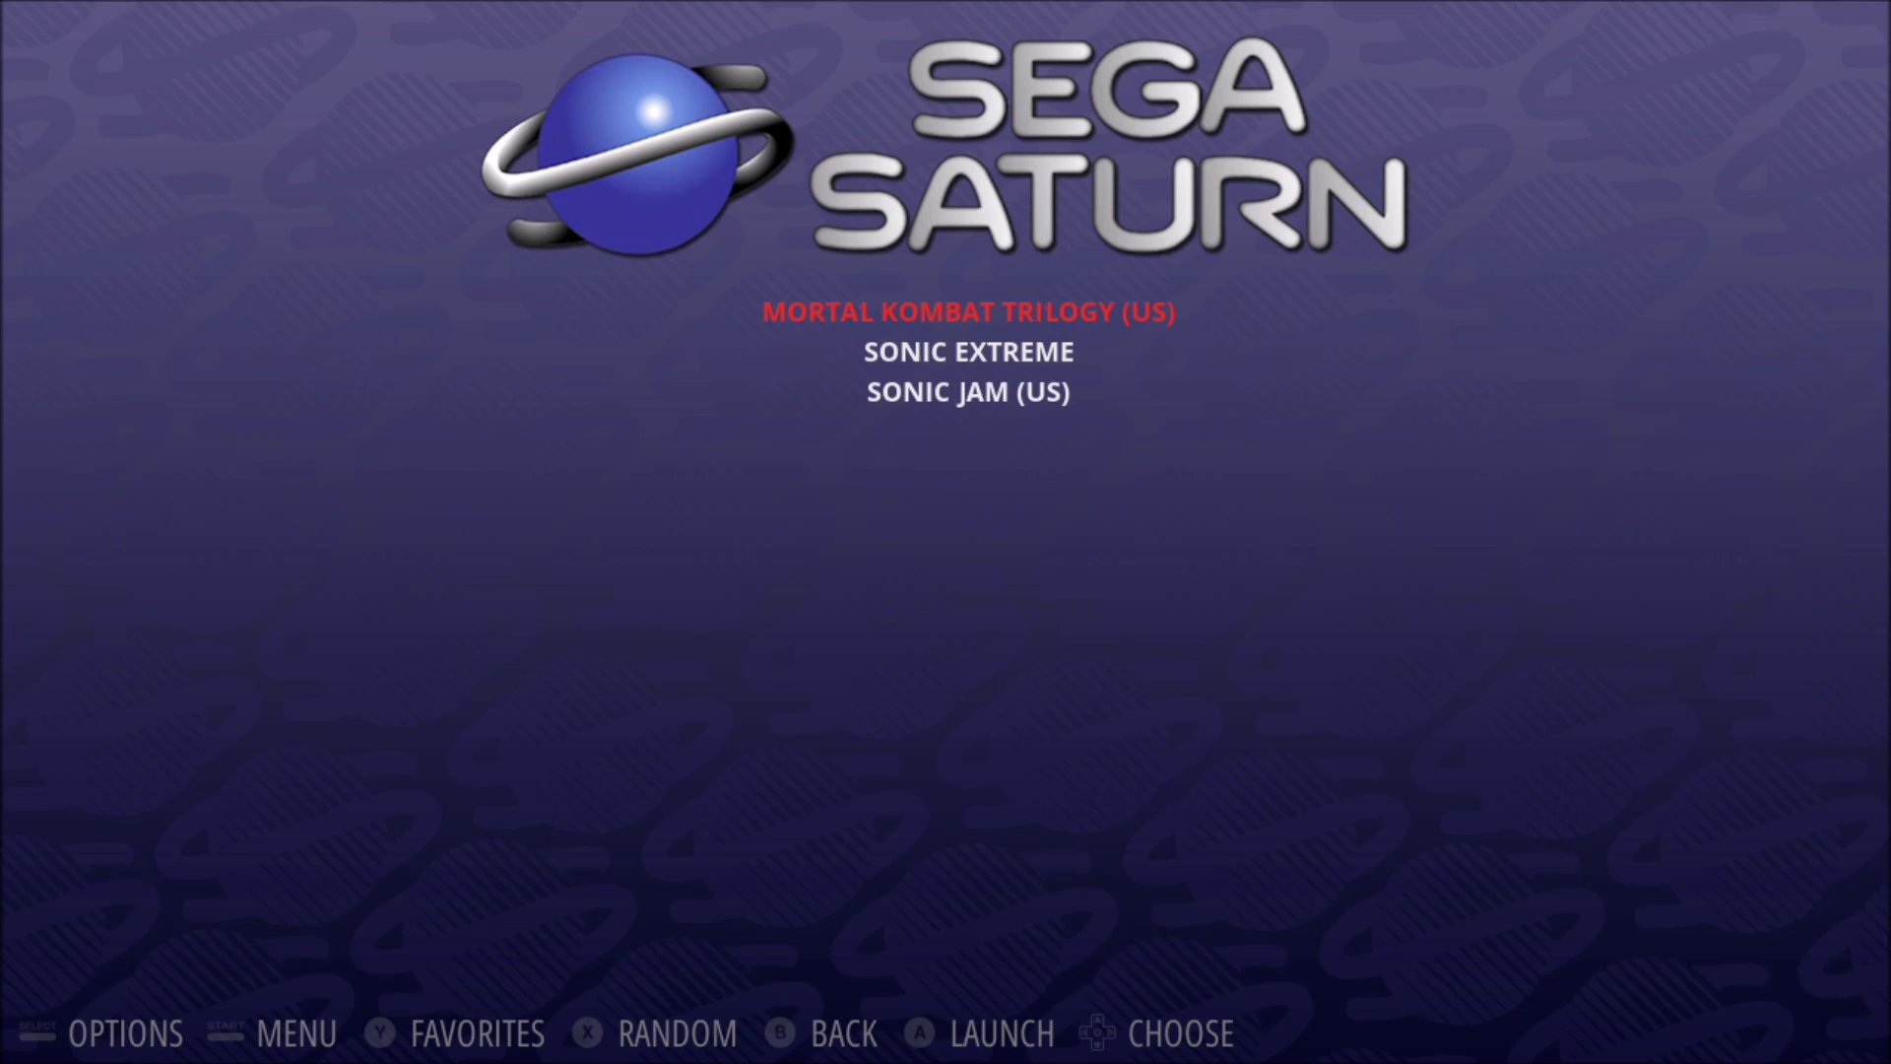
Select Sonic Extreme in the Saturn list, run Configure Input for the controller from EmulationStation's main menu, and return to the list
key(Down)
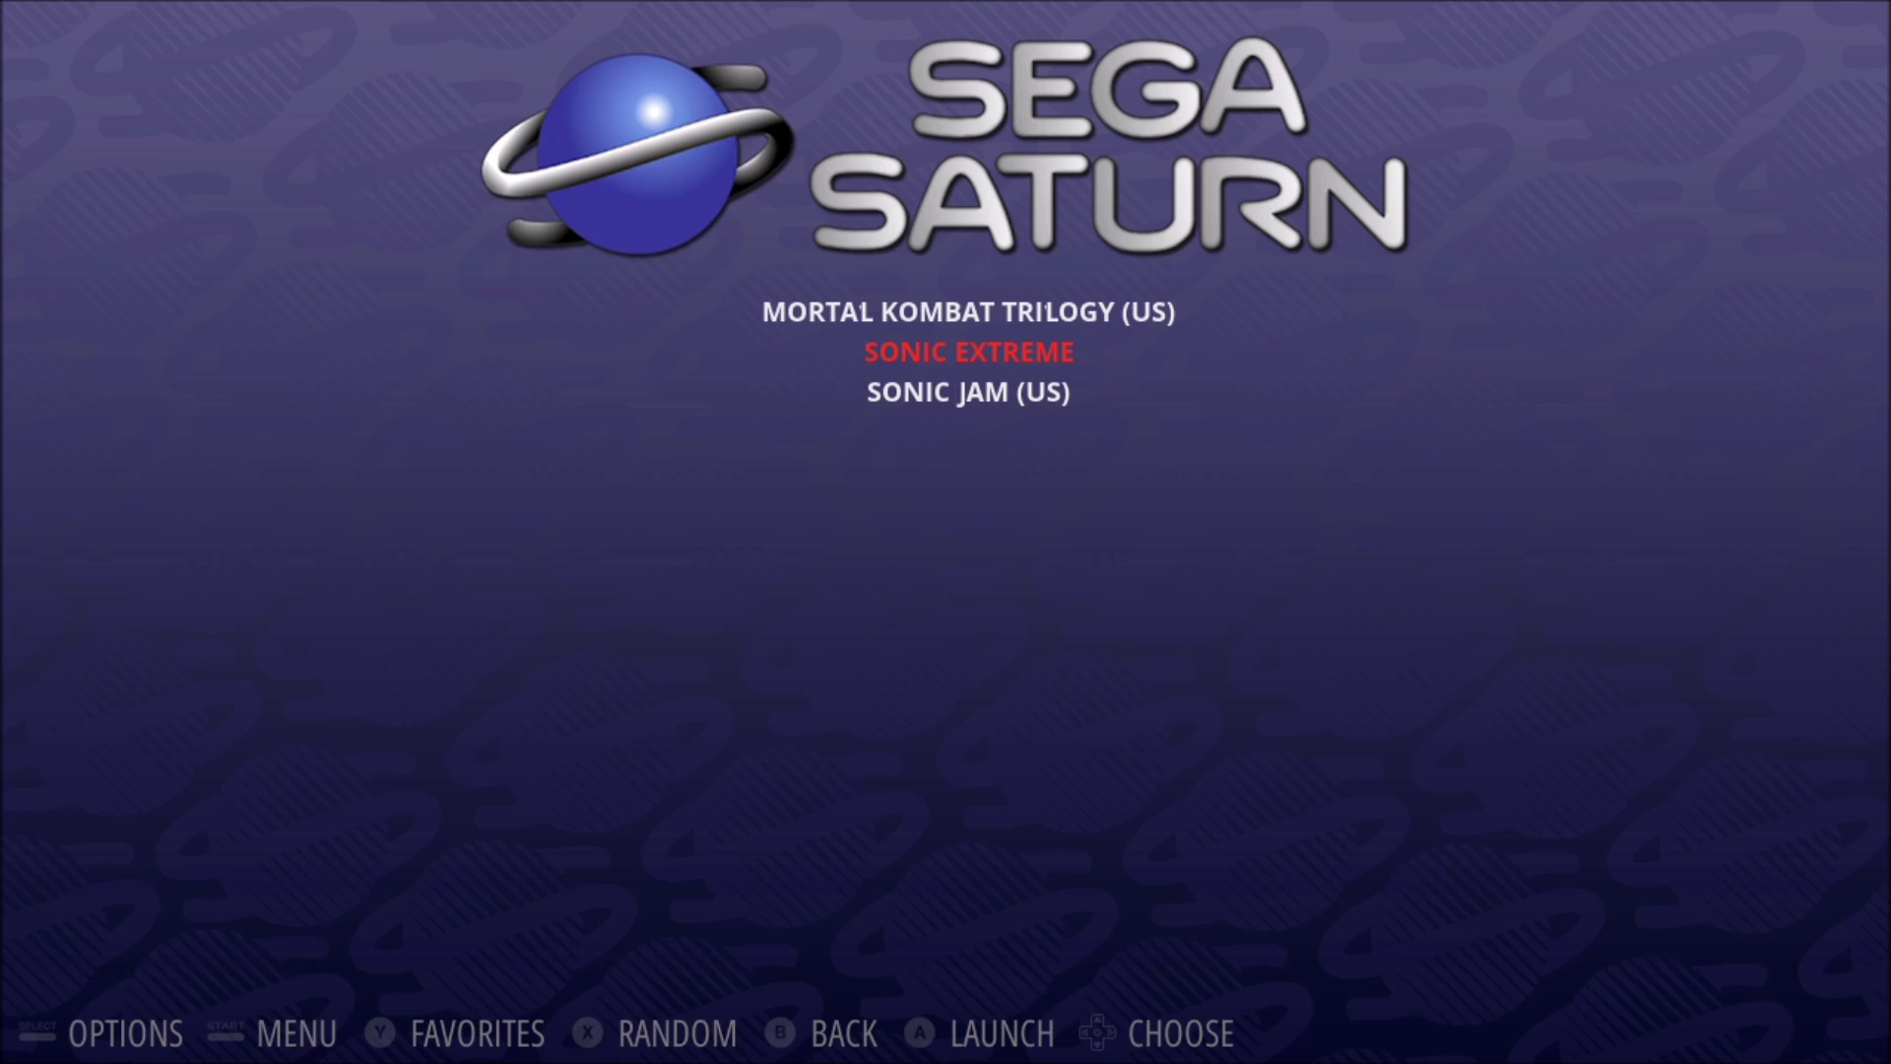
key(Return)
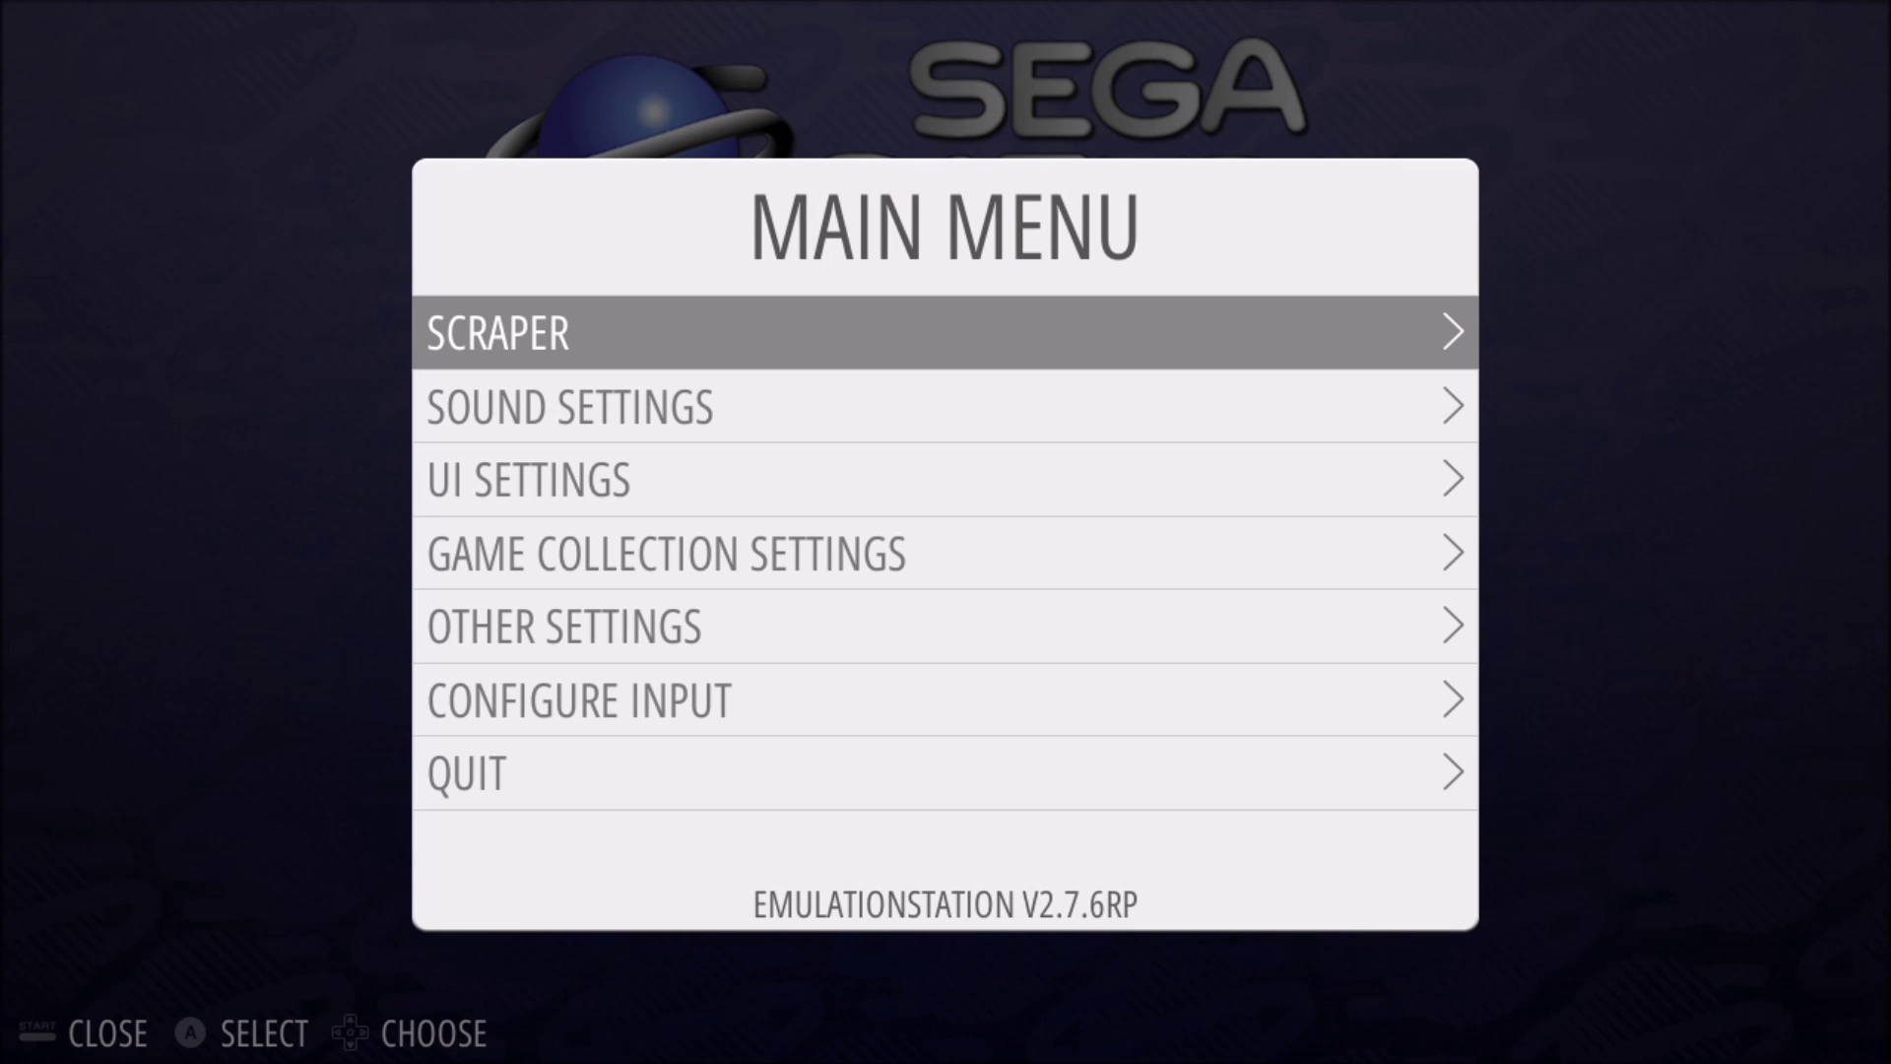
key(Down)
key(Down)
key(Down)
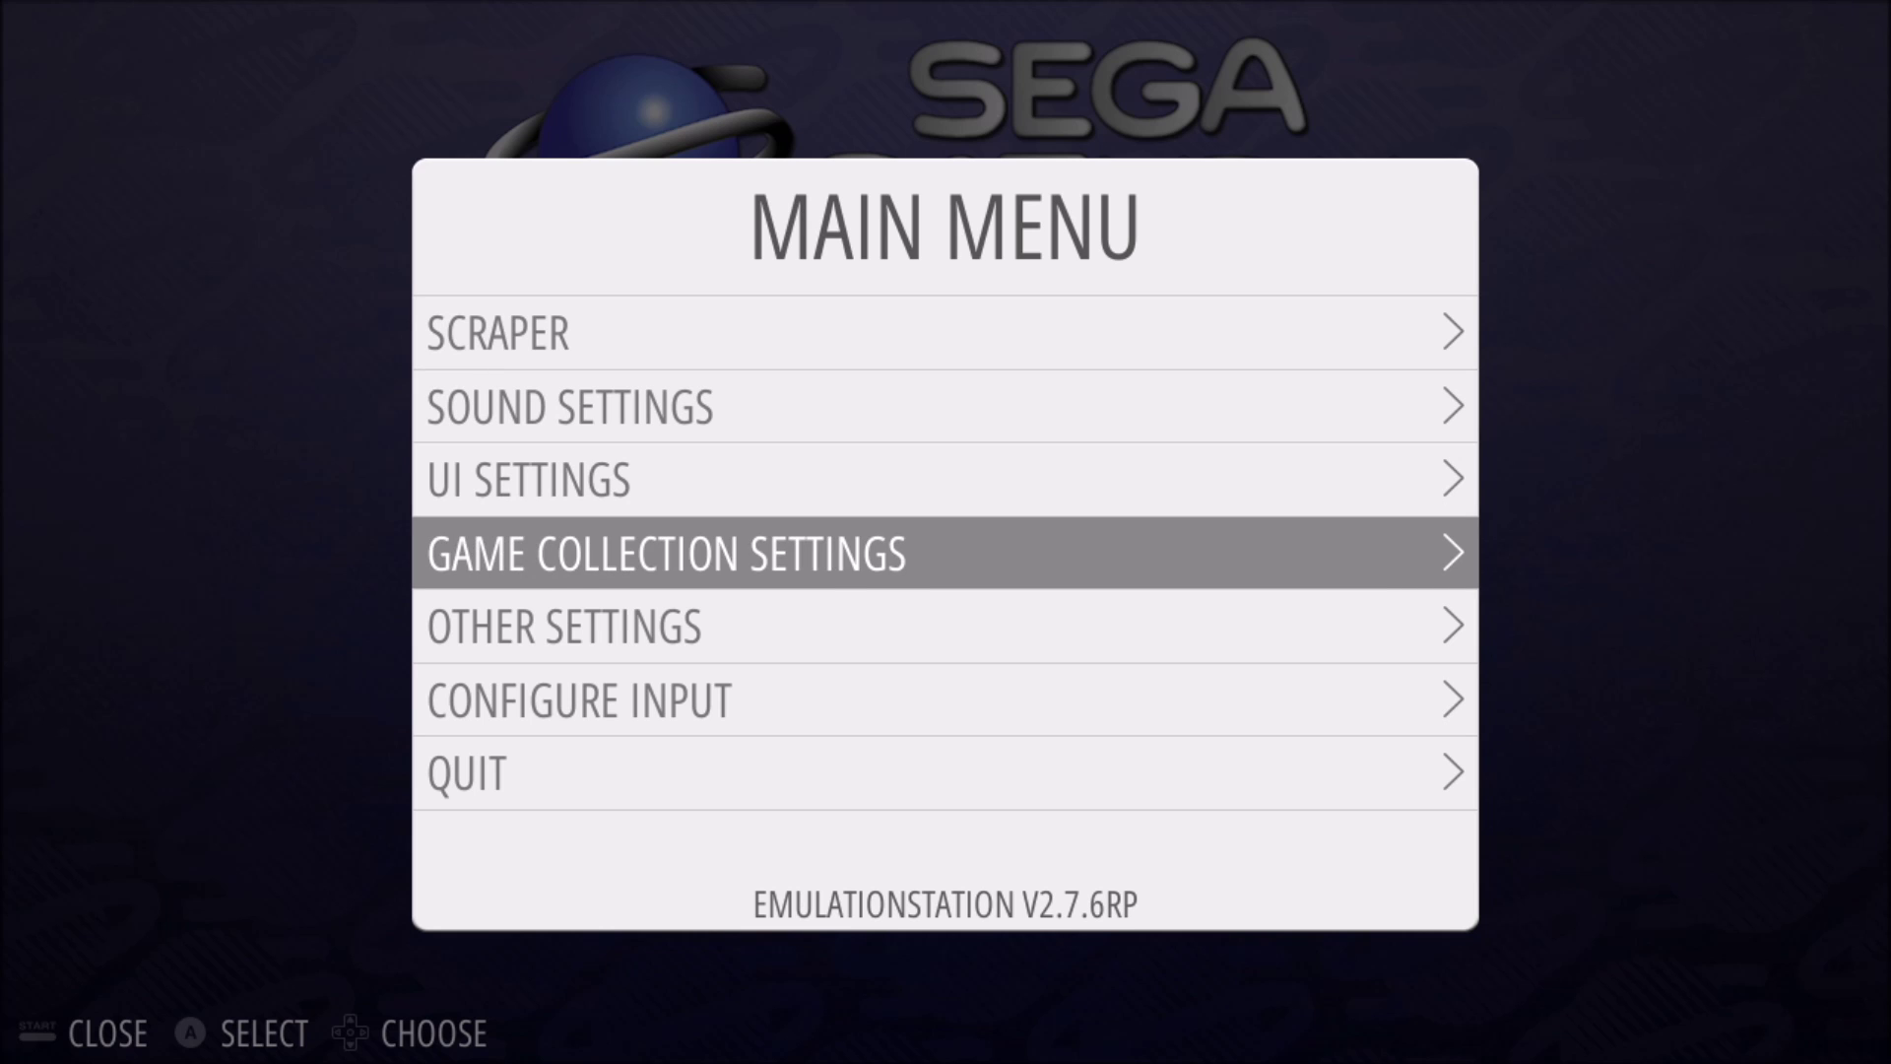
key(Down)
key(Down)
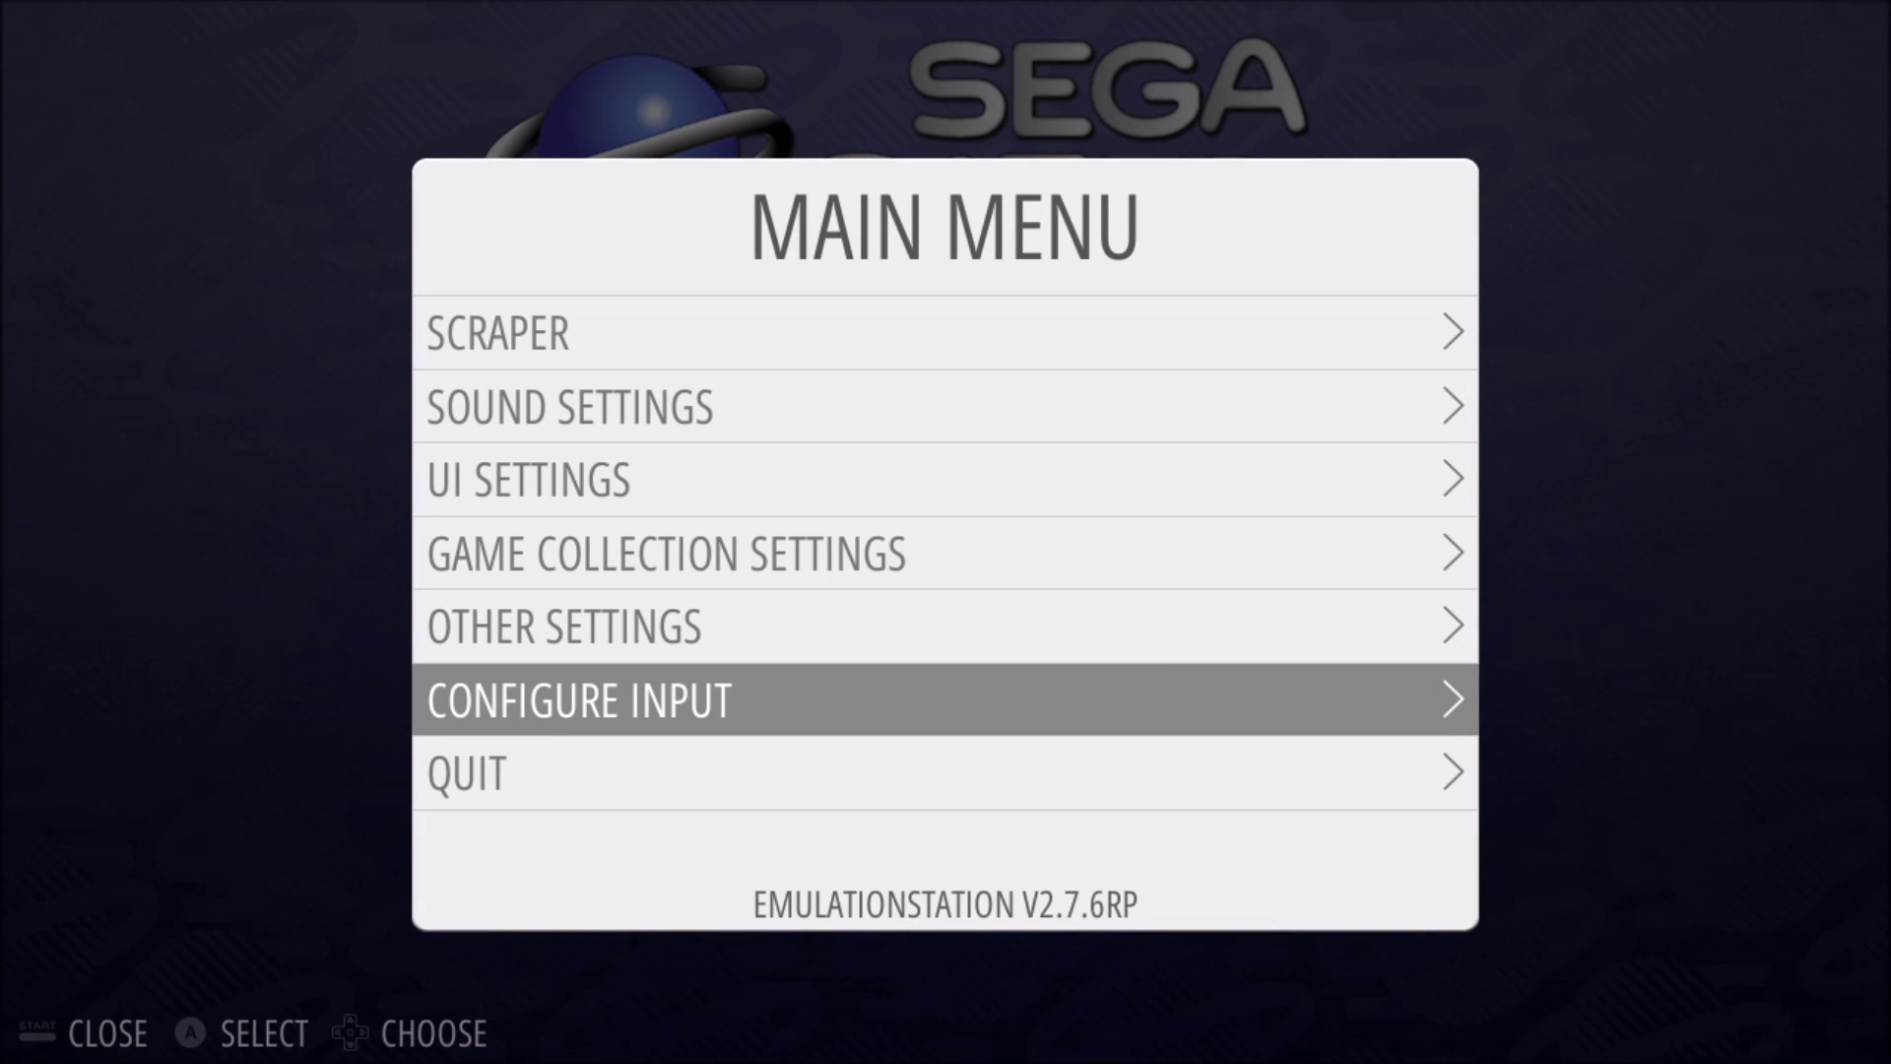
key(Return)
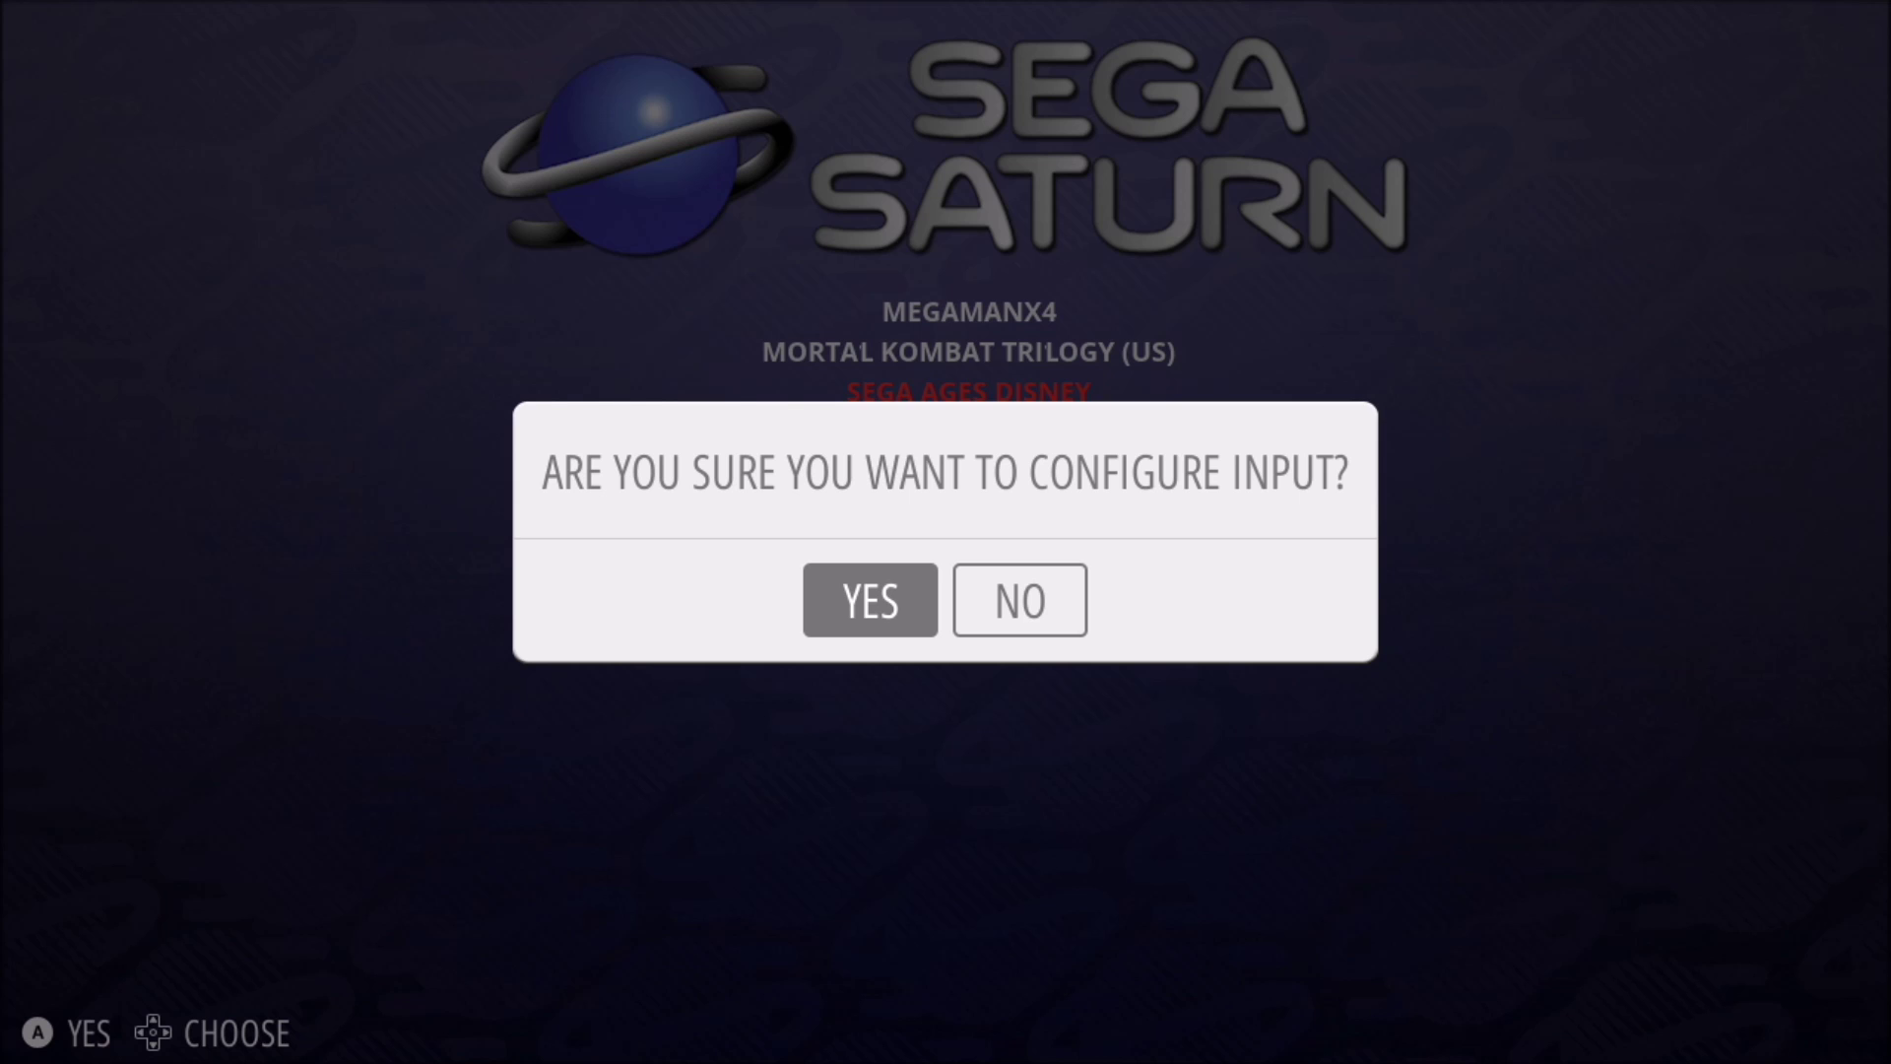
key(Return)
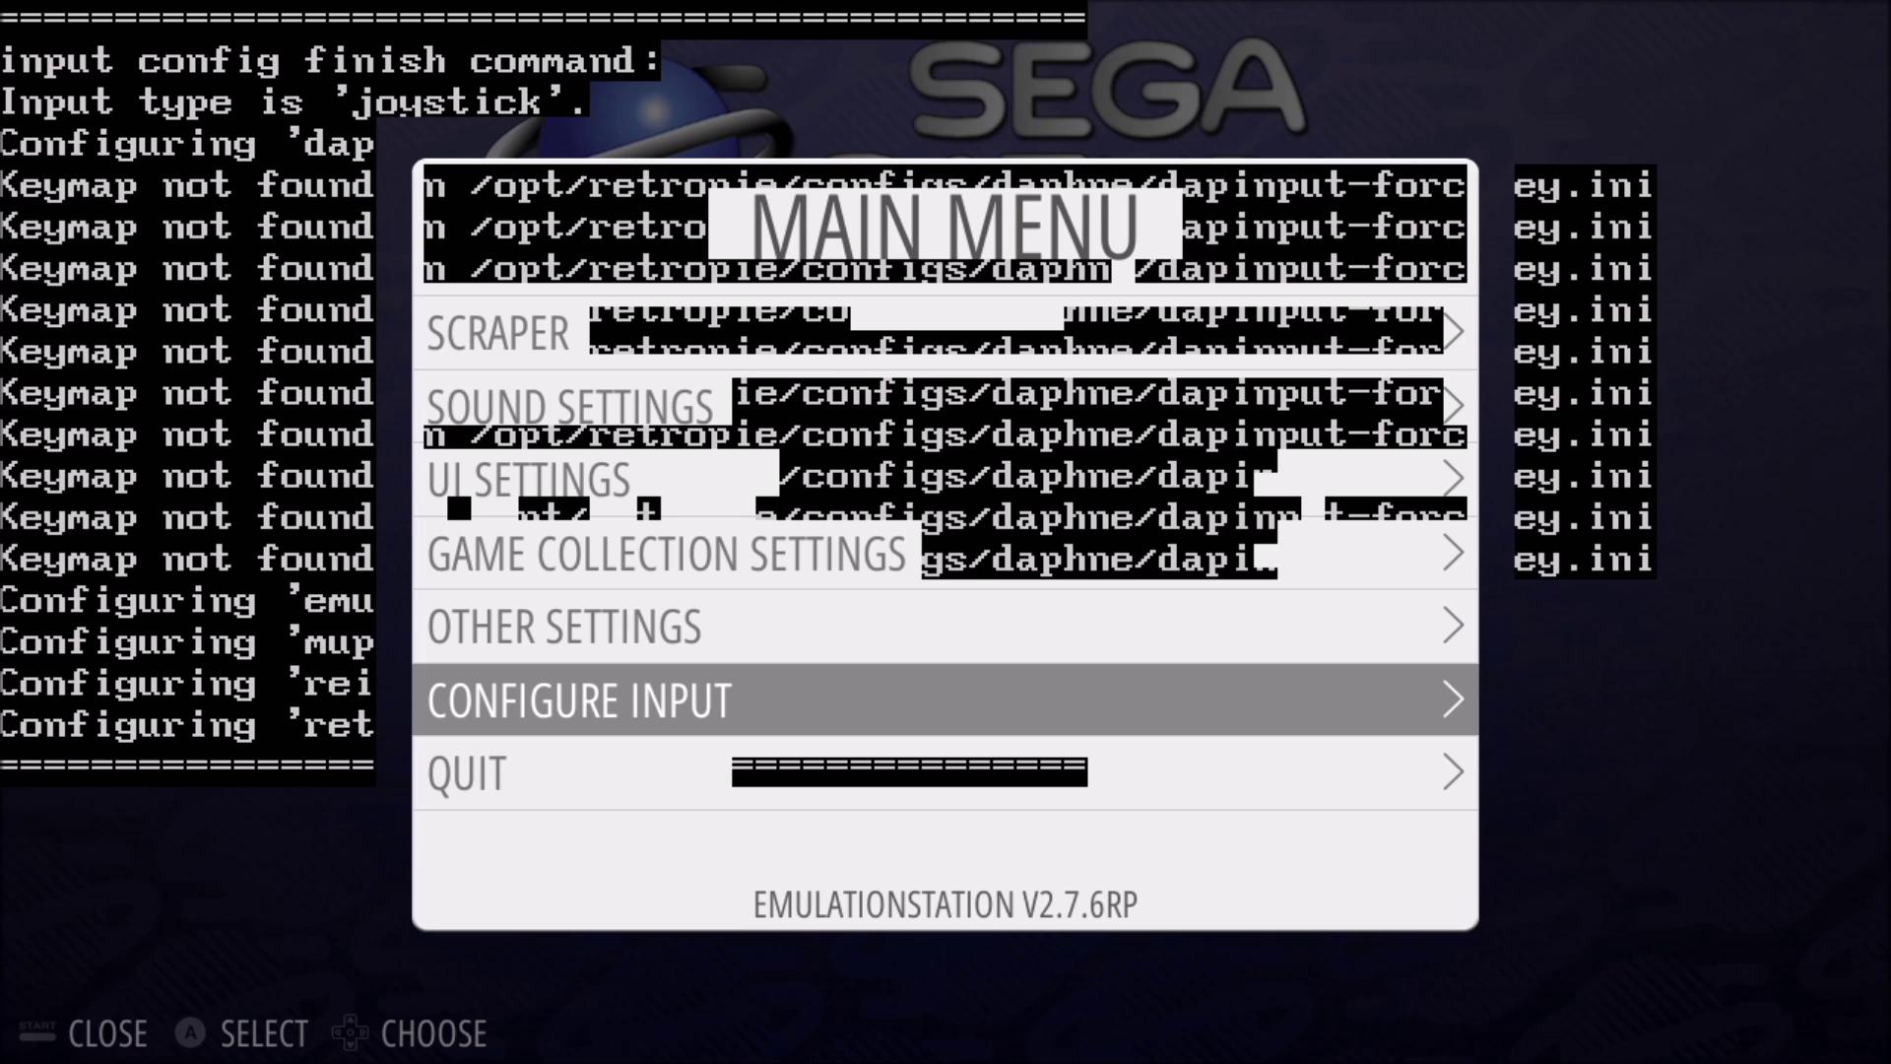
key(Escape)
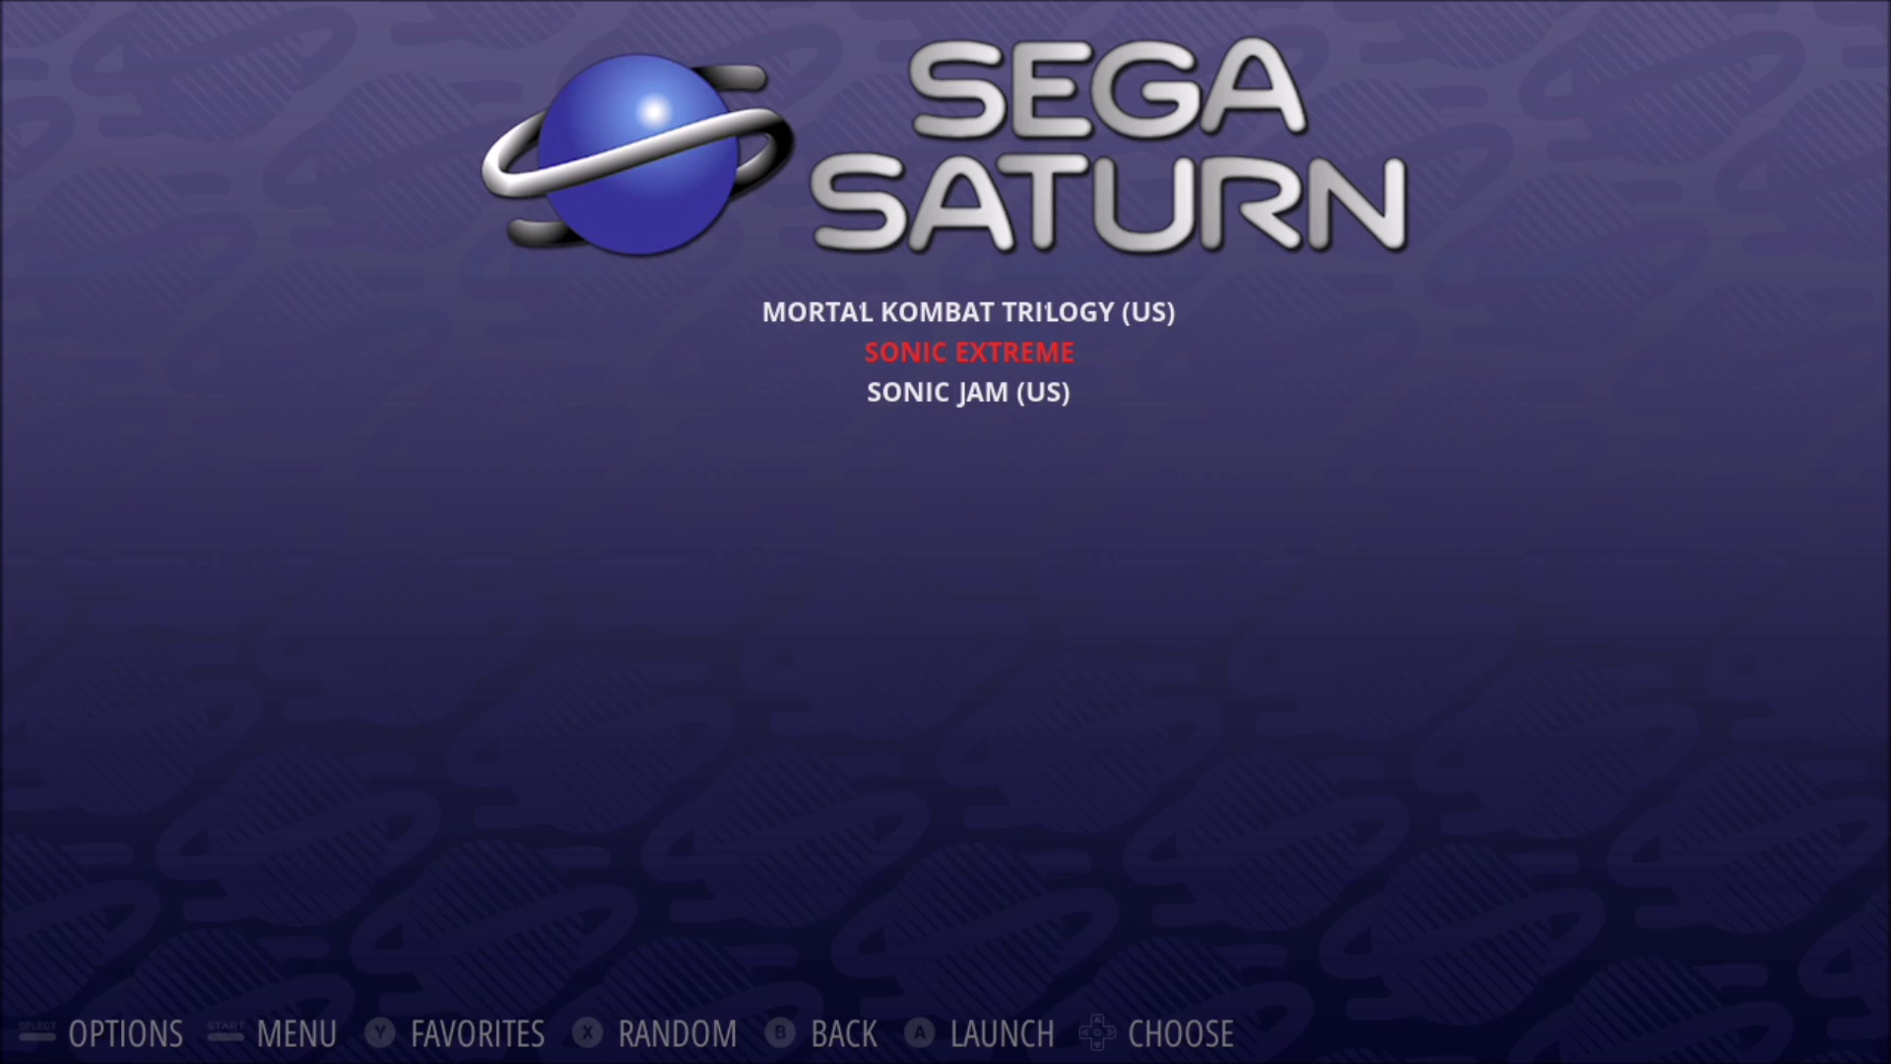
Launch Sonic Extreme with yabause-1x as the default Saturn emulator
key(Return)
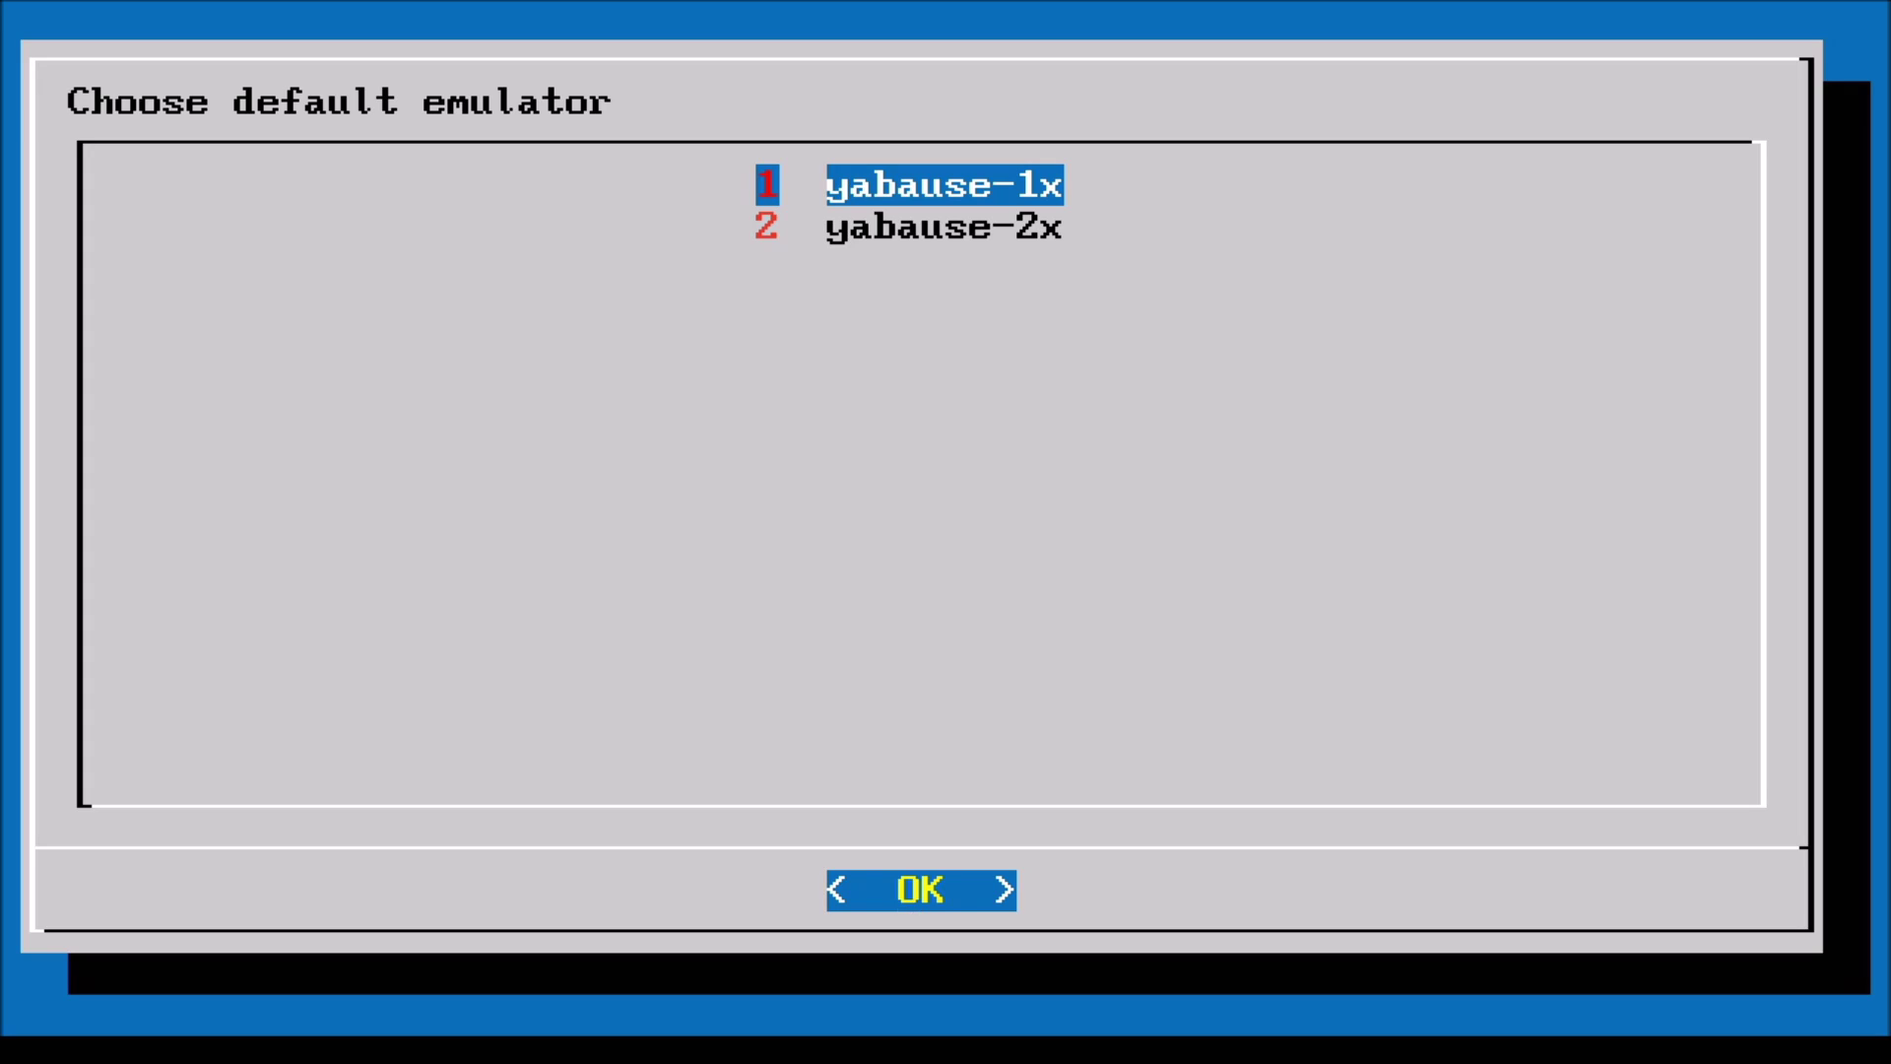
key(Down)
key(Up)
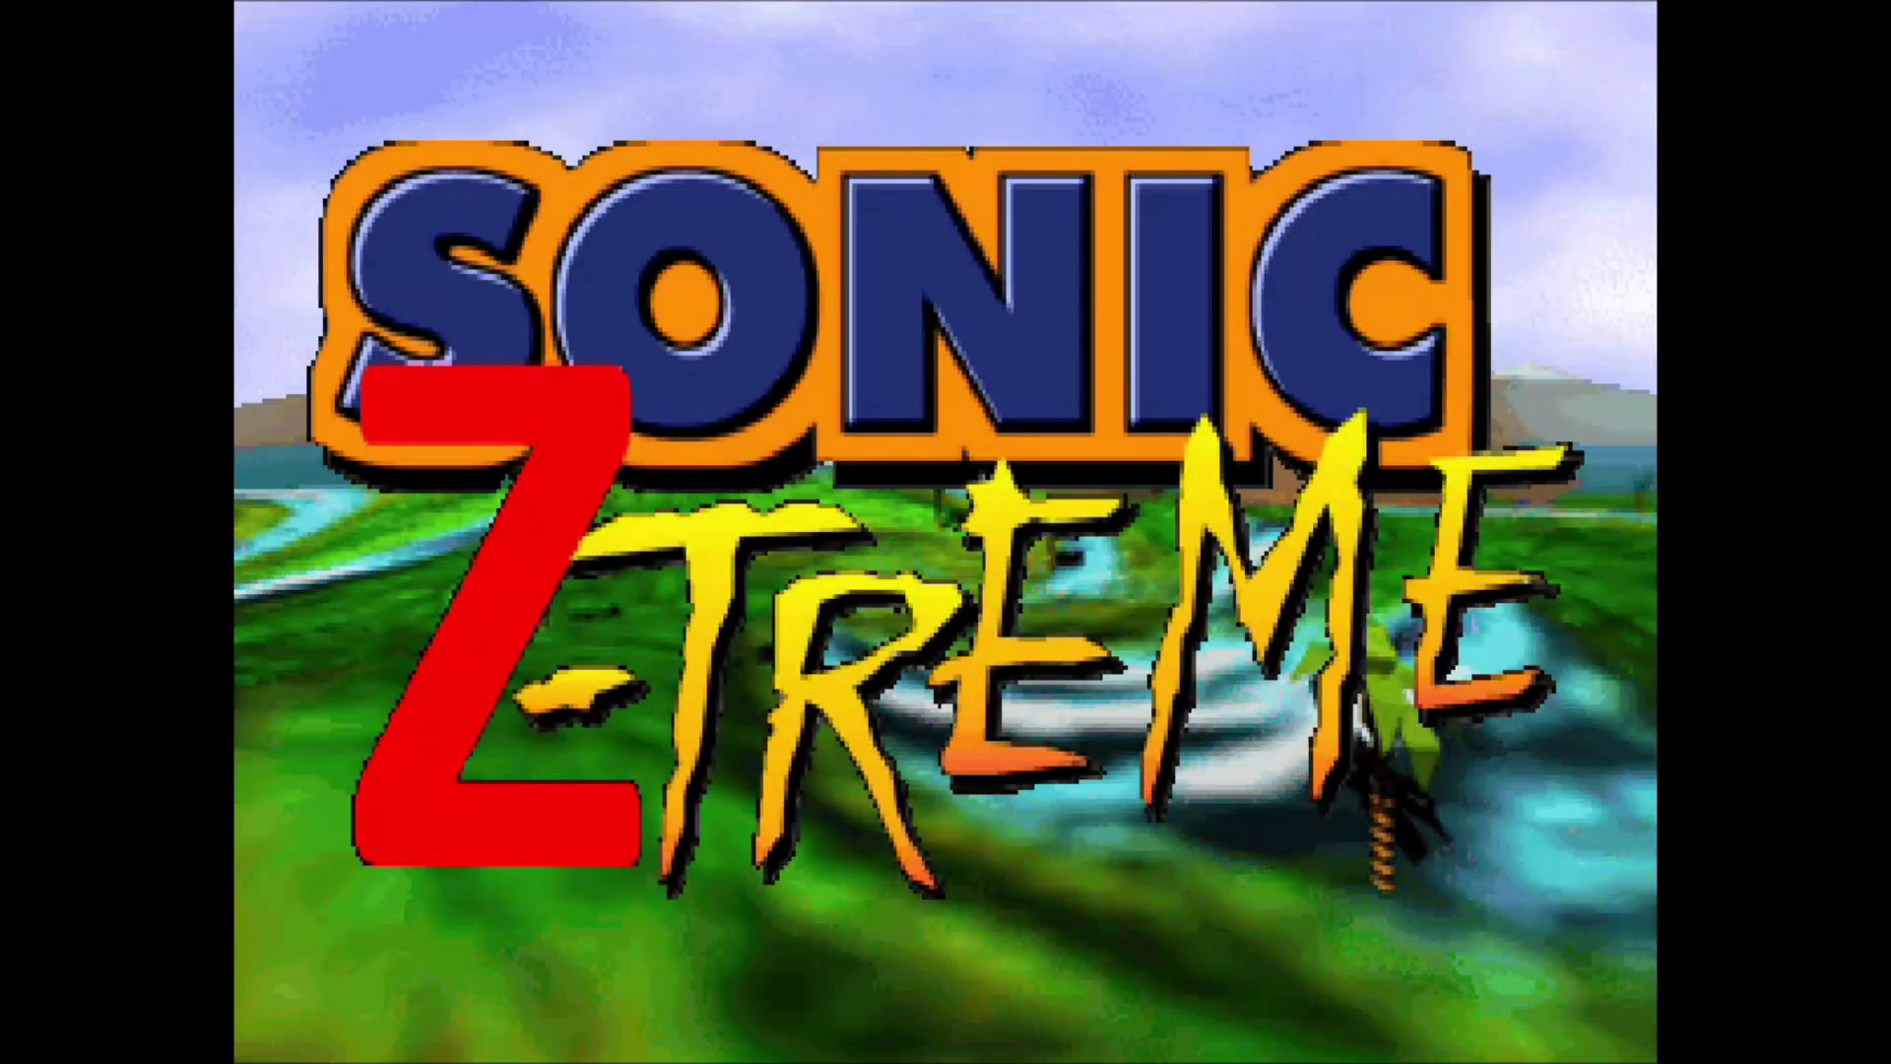
Set the Player1 input device to Mad Catz,Inc. PS3 RF pad in the emulator's menu
key(Escape)
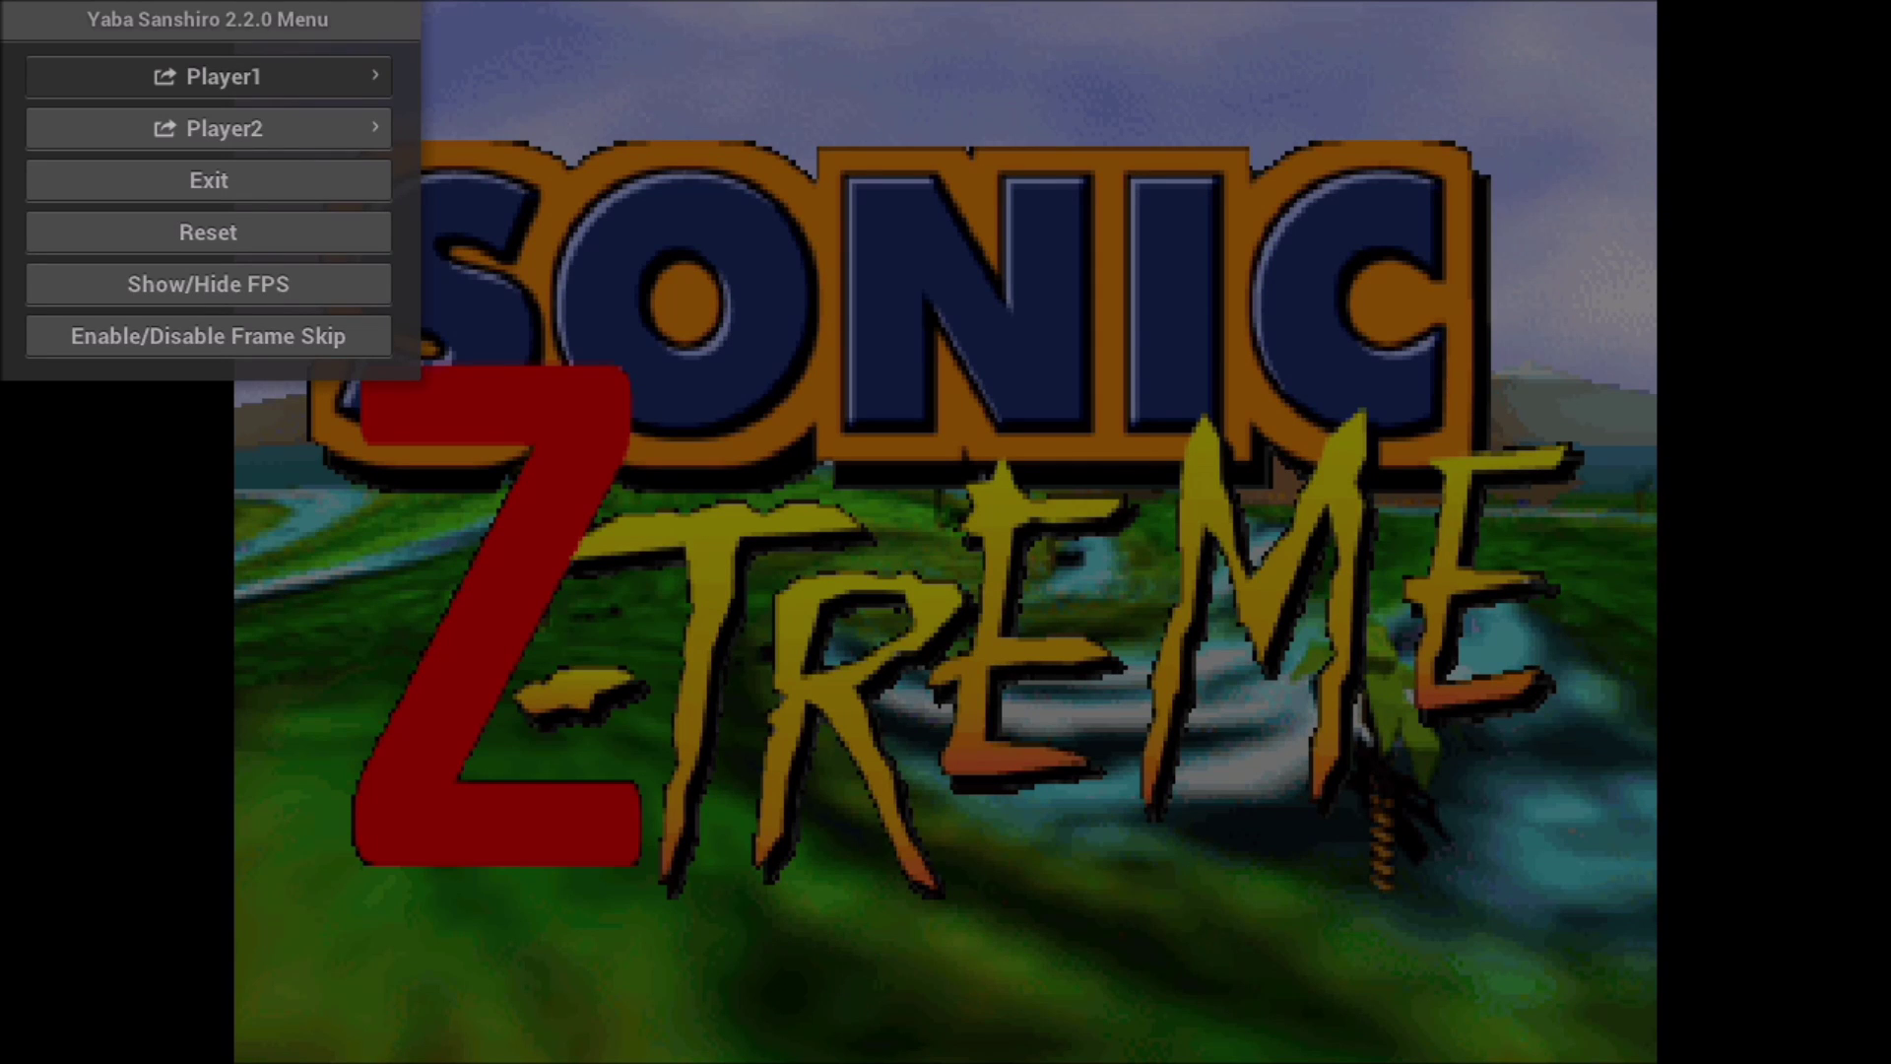
key(Return)
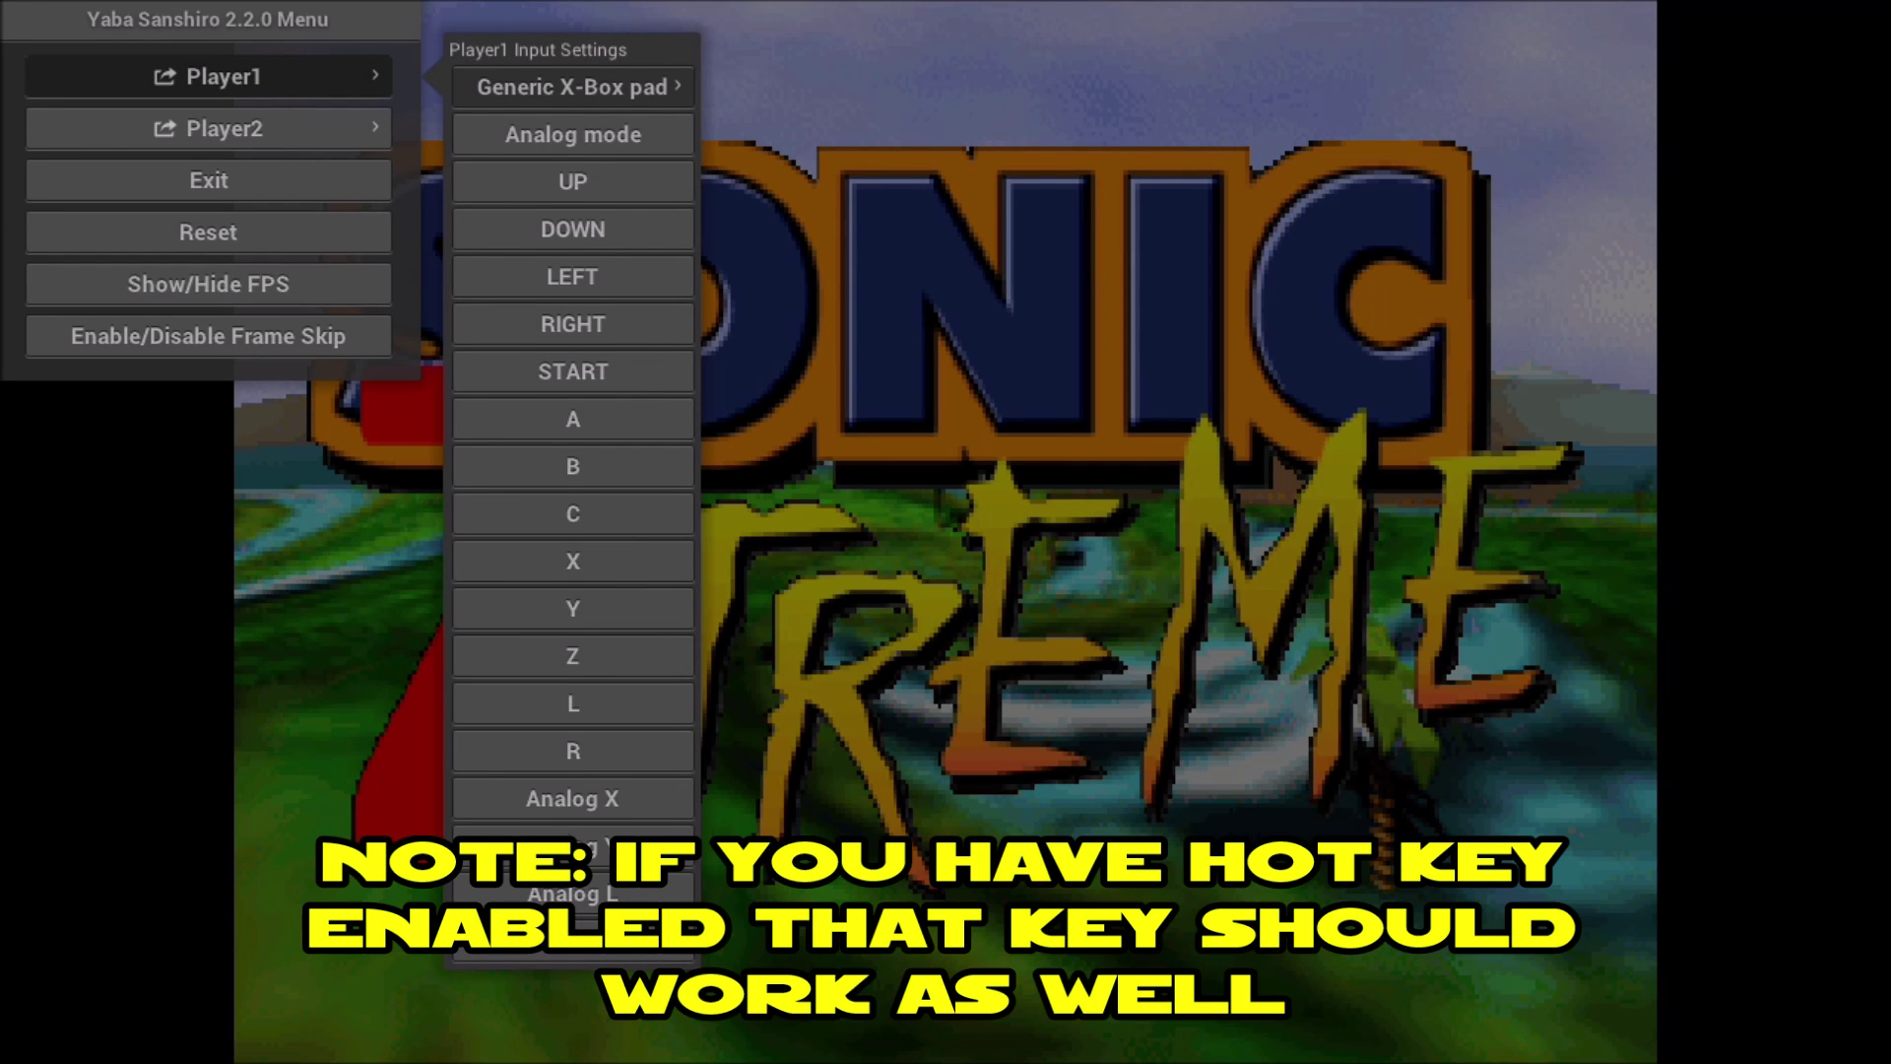
key(Return)
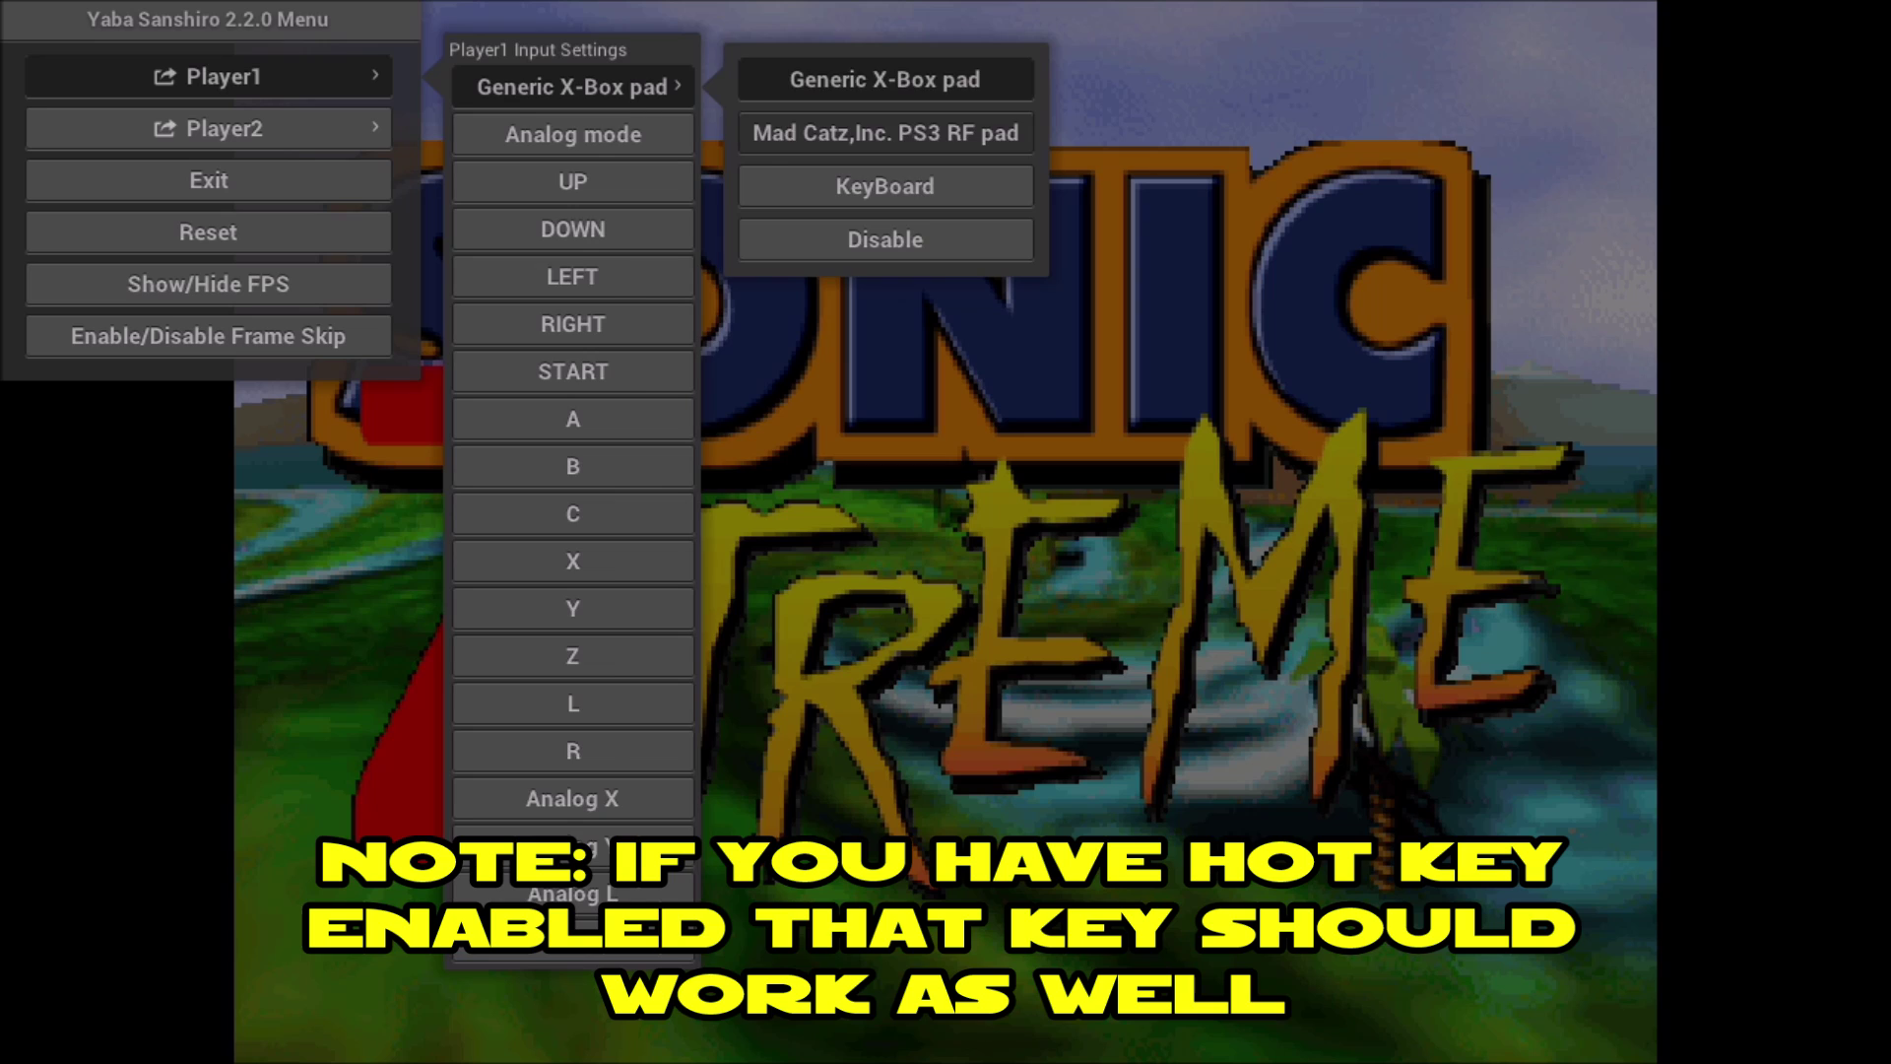
key(Down)
key(Return)
Map Player1's UP, DOWN, LEFT and RIGHT inputs to the matching directions on the pad
key(Down)
key(Down)
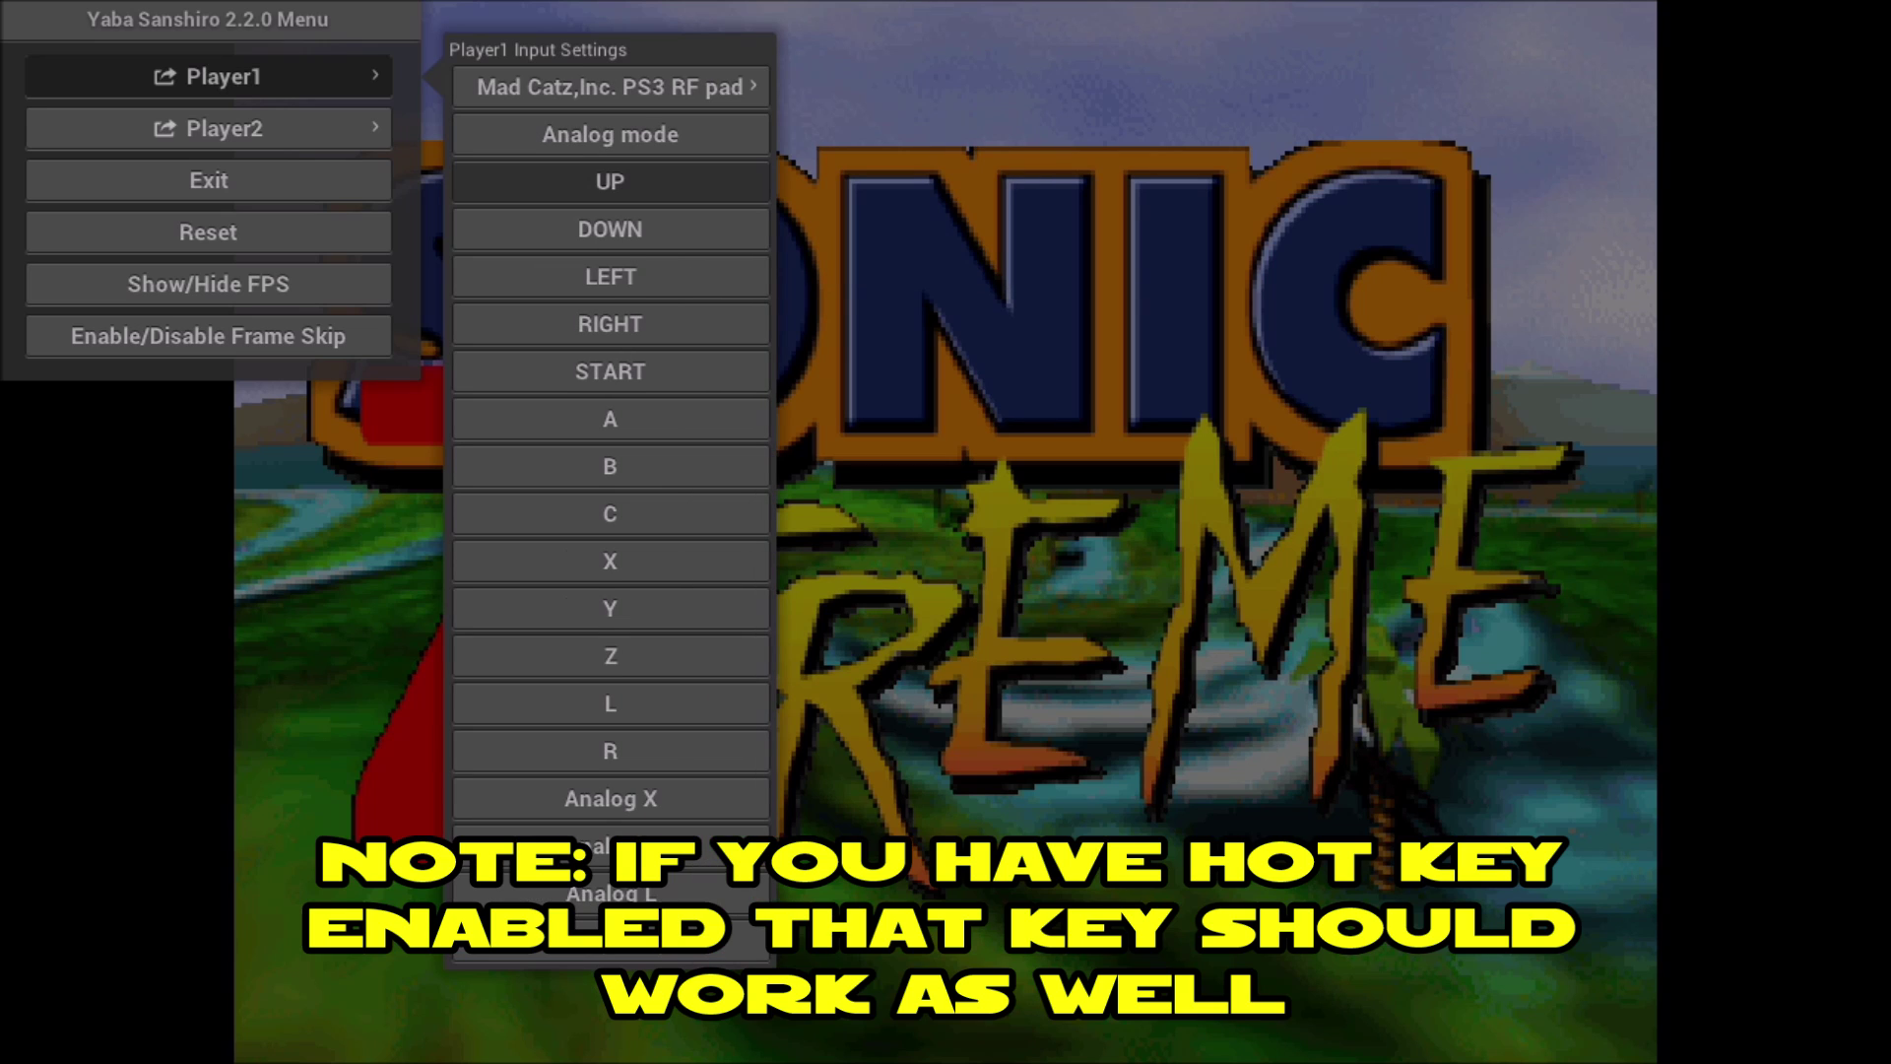
key(Return)
key(Up)
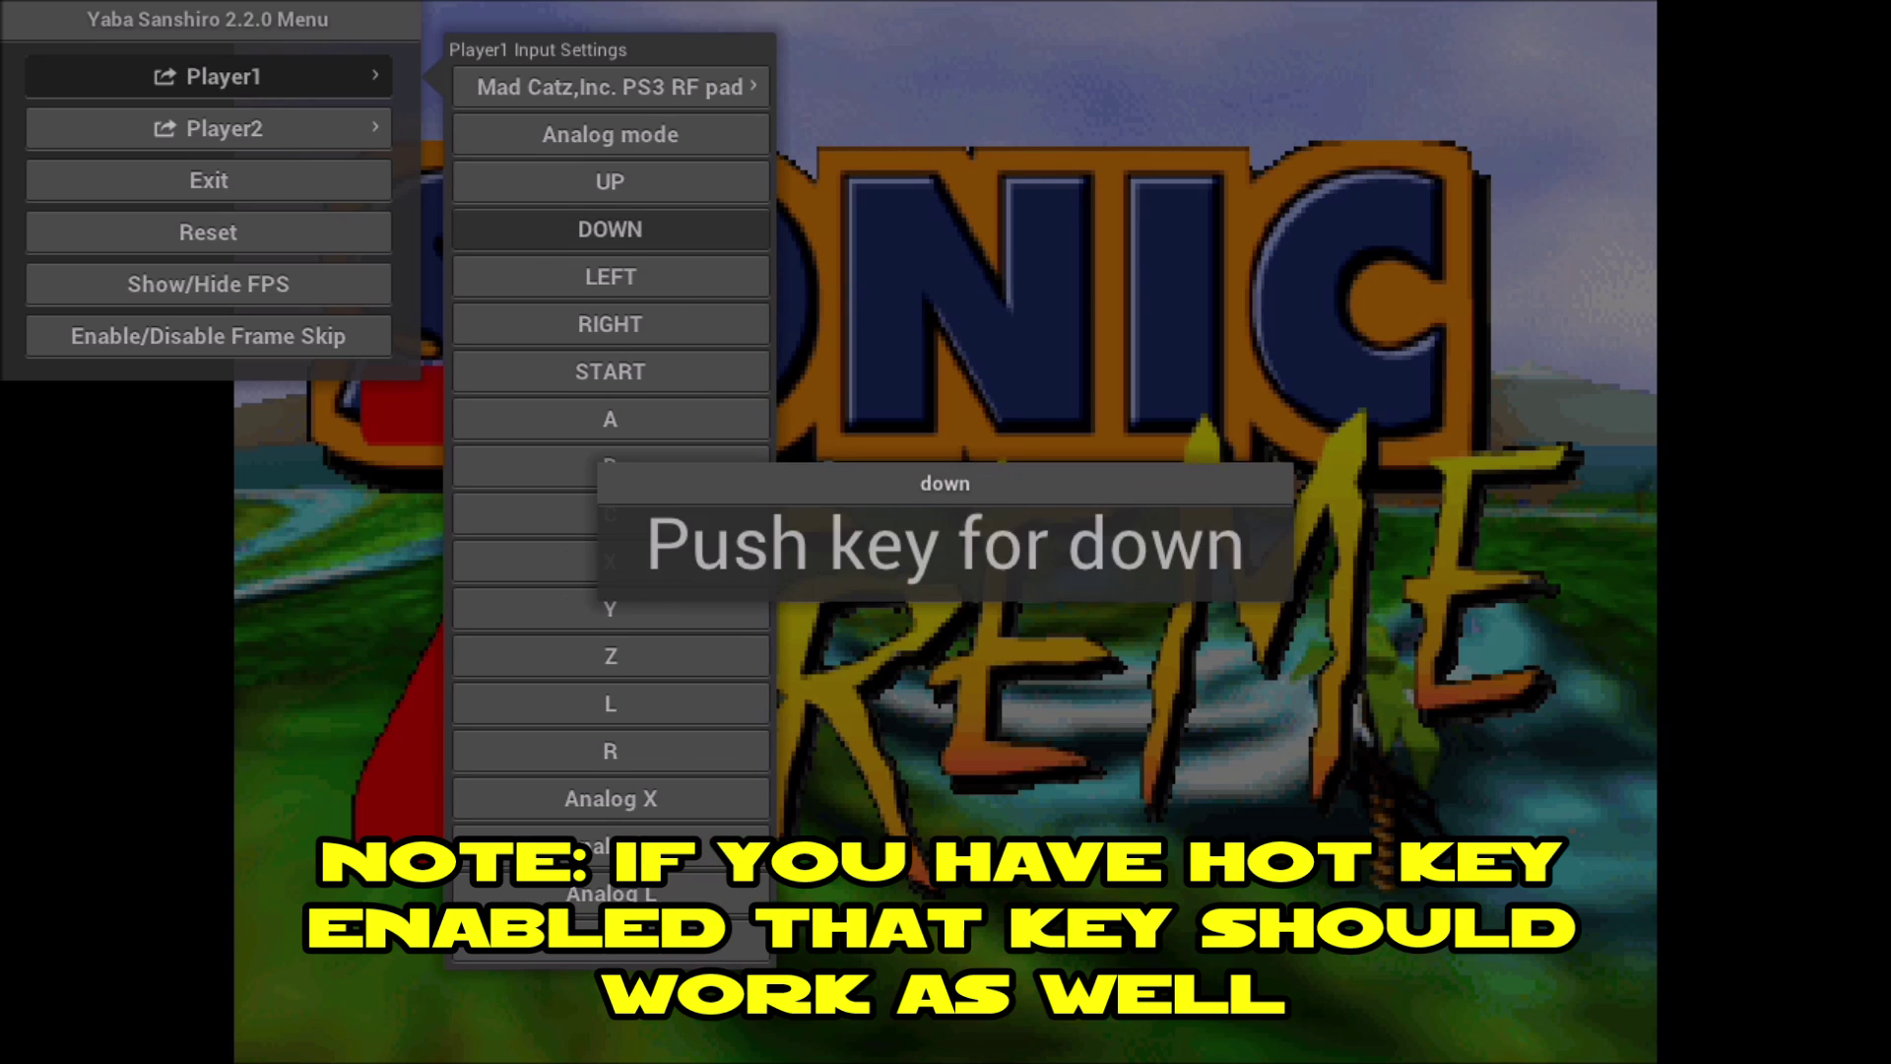
key(Down)
key(Down)
key(Return)
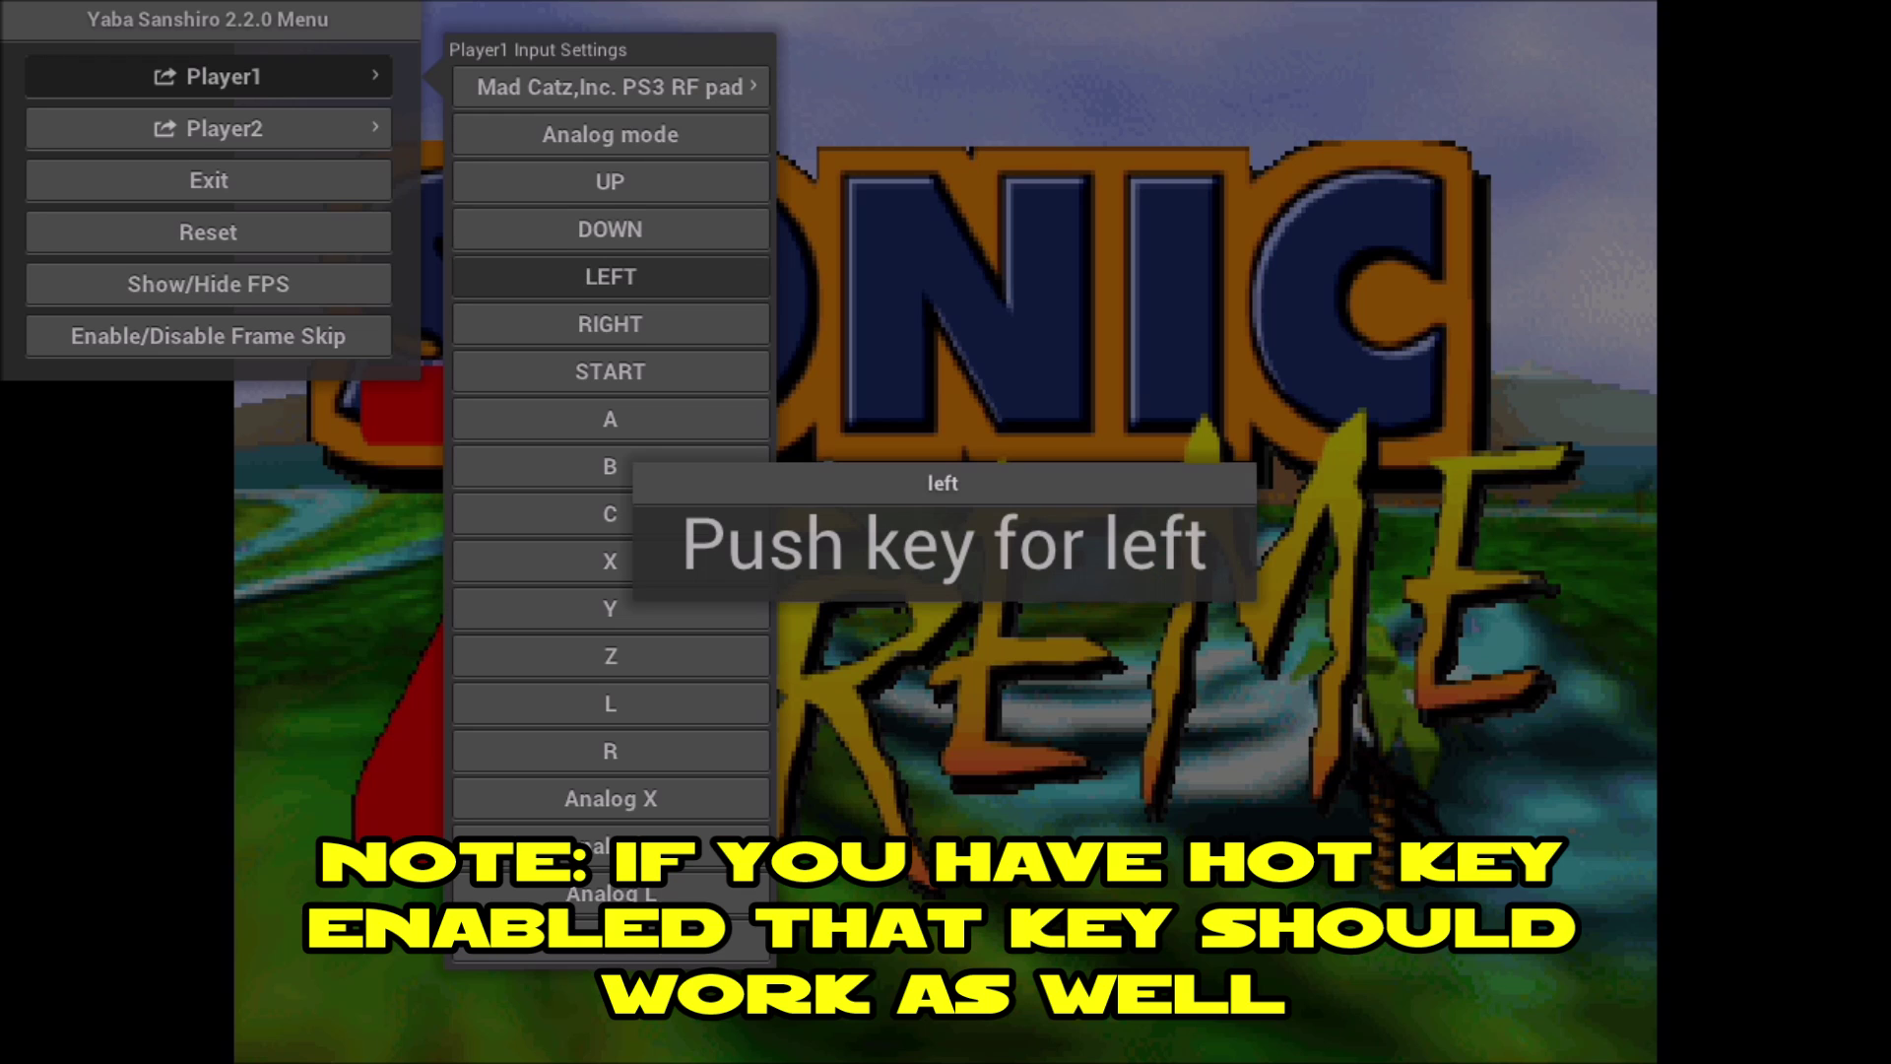
key(Left)
key(Down)
key(Return)
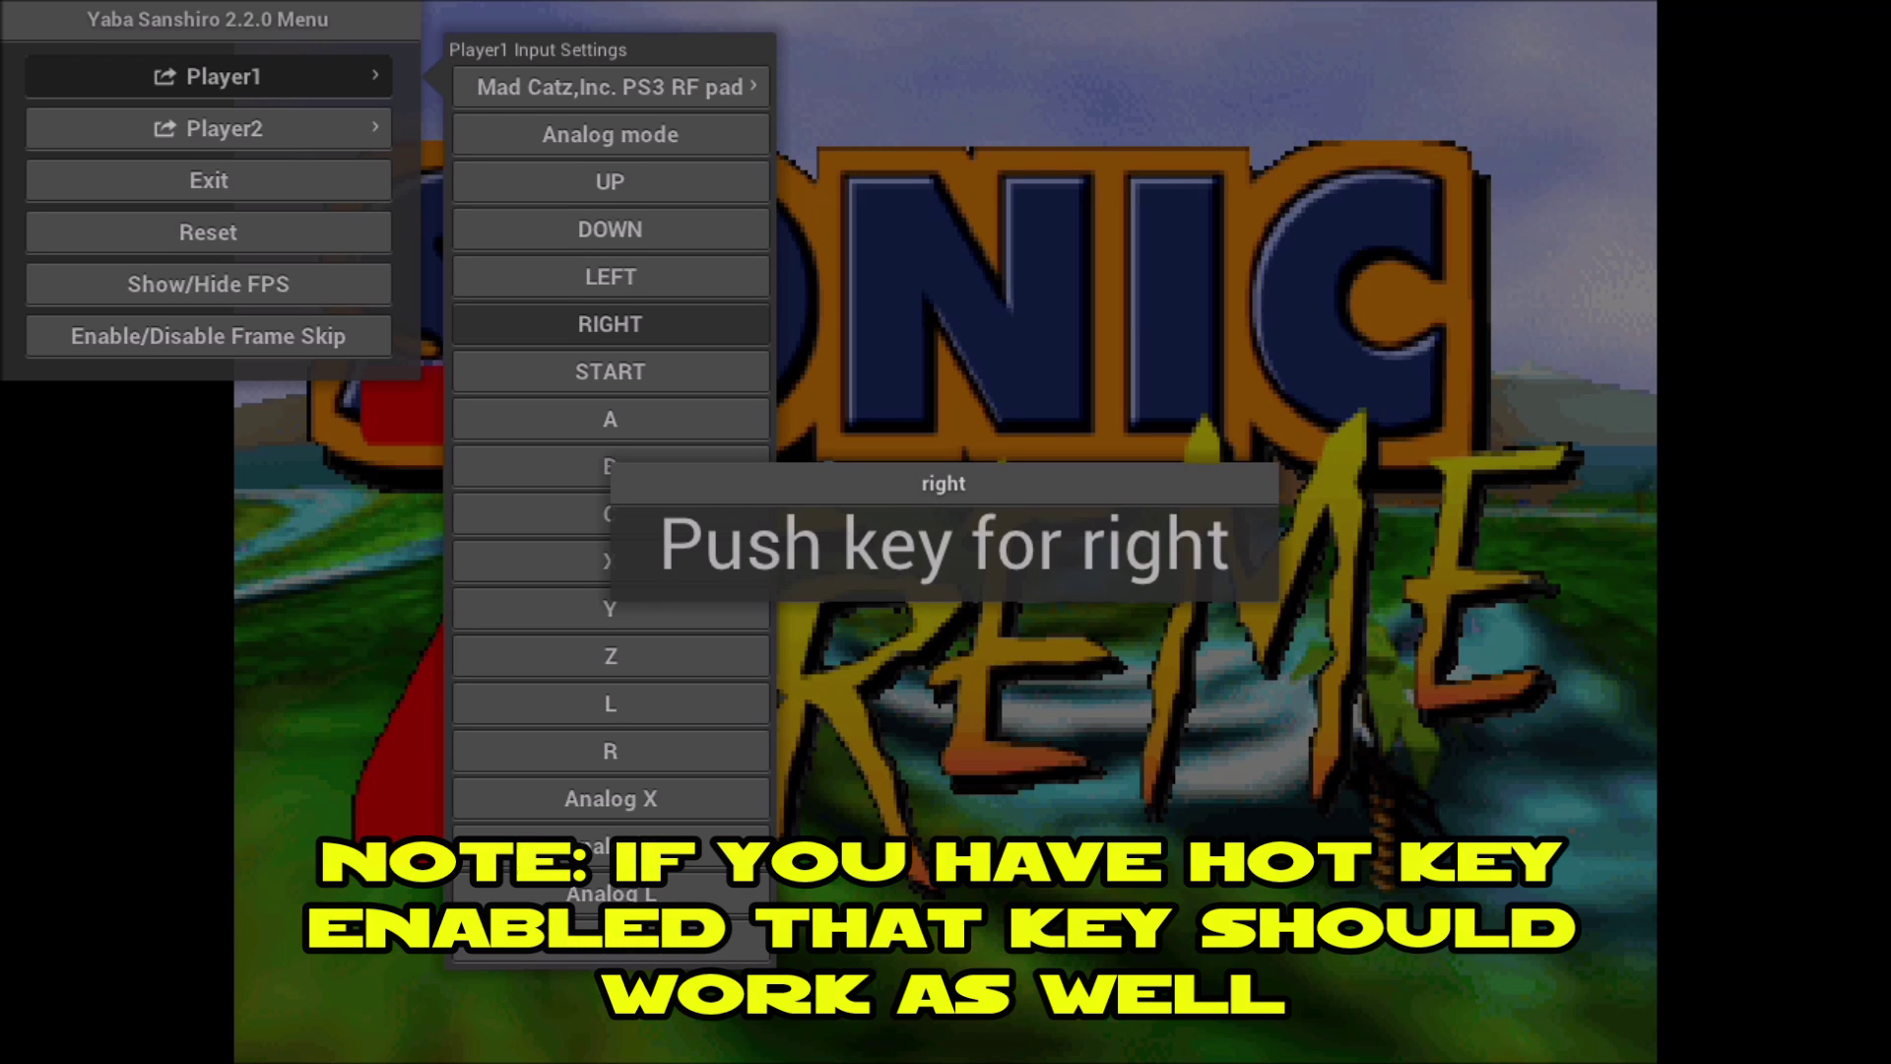
key(Right)
Map Player1's START and A inputs to the pad and leave the Player1 input settings
key(Down)
key(Return)
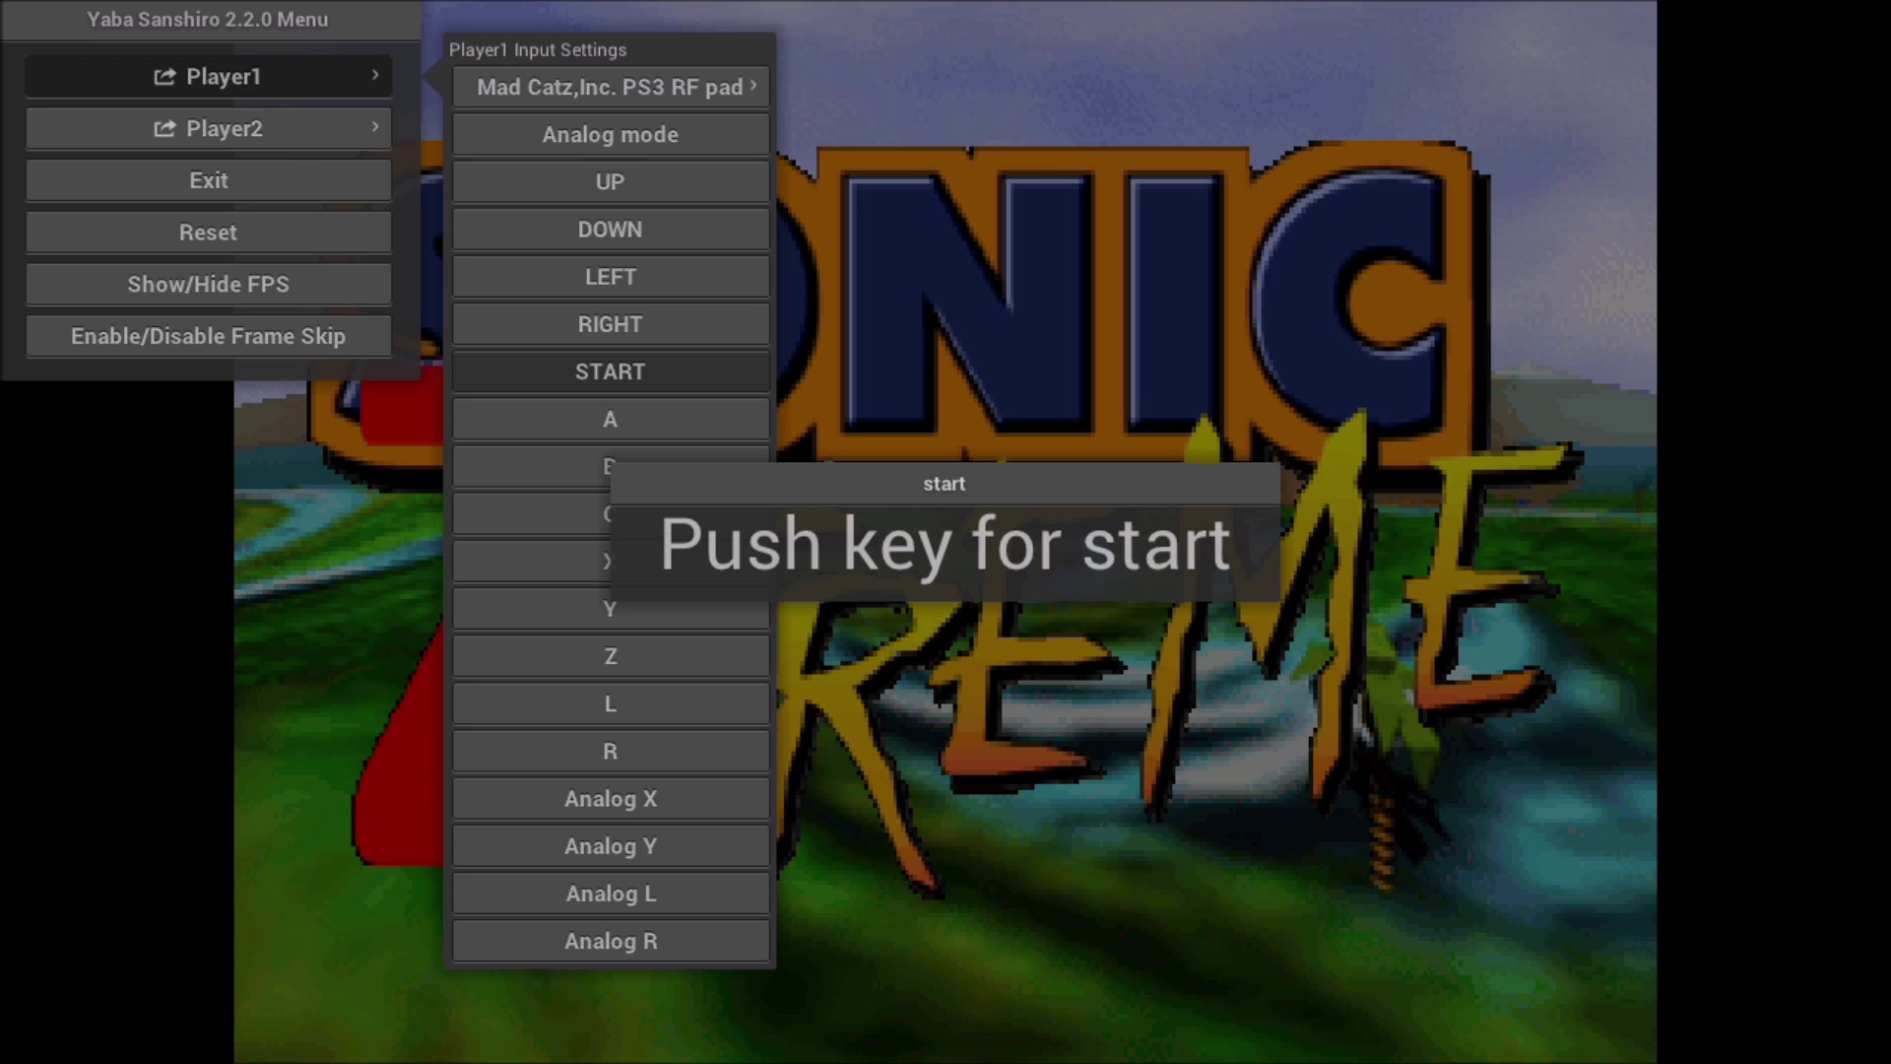
key(Return)
key(Down)
key(Return)
key(a)
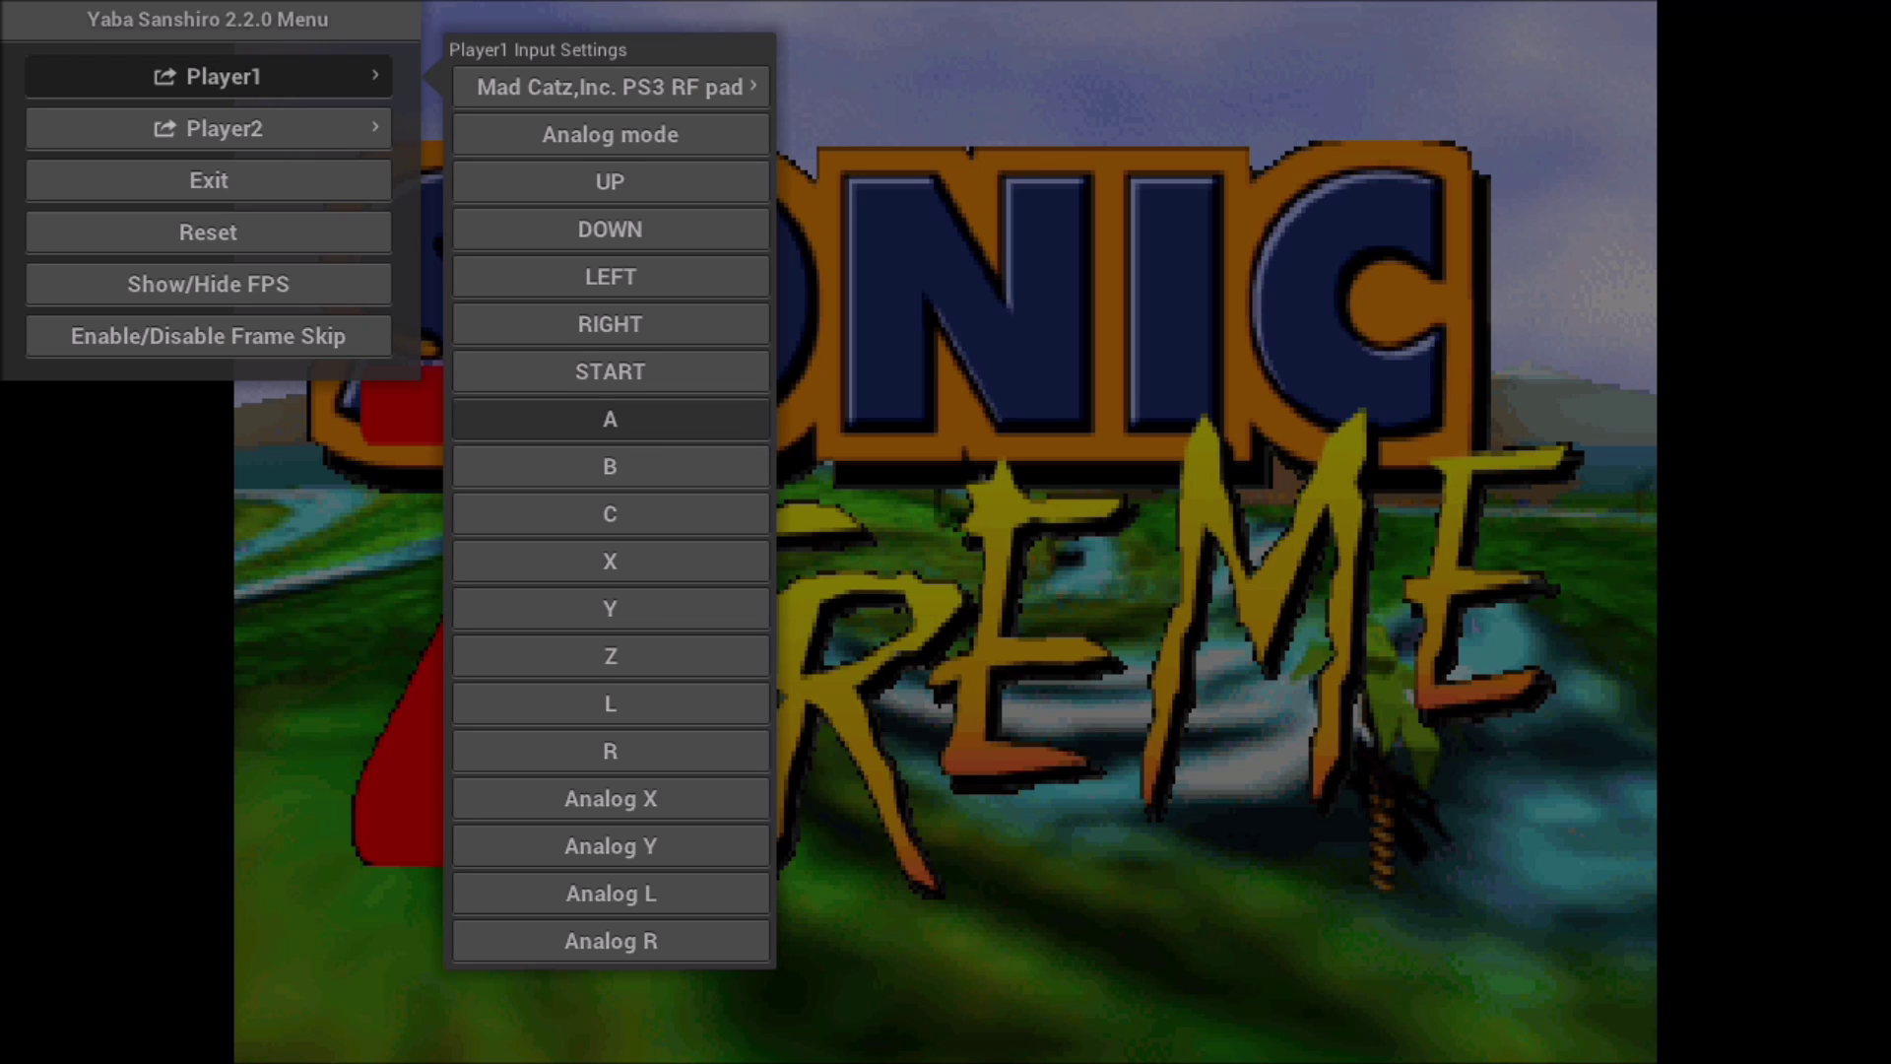
key(Down)
key(Escape)
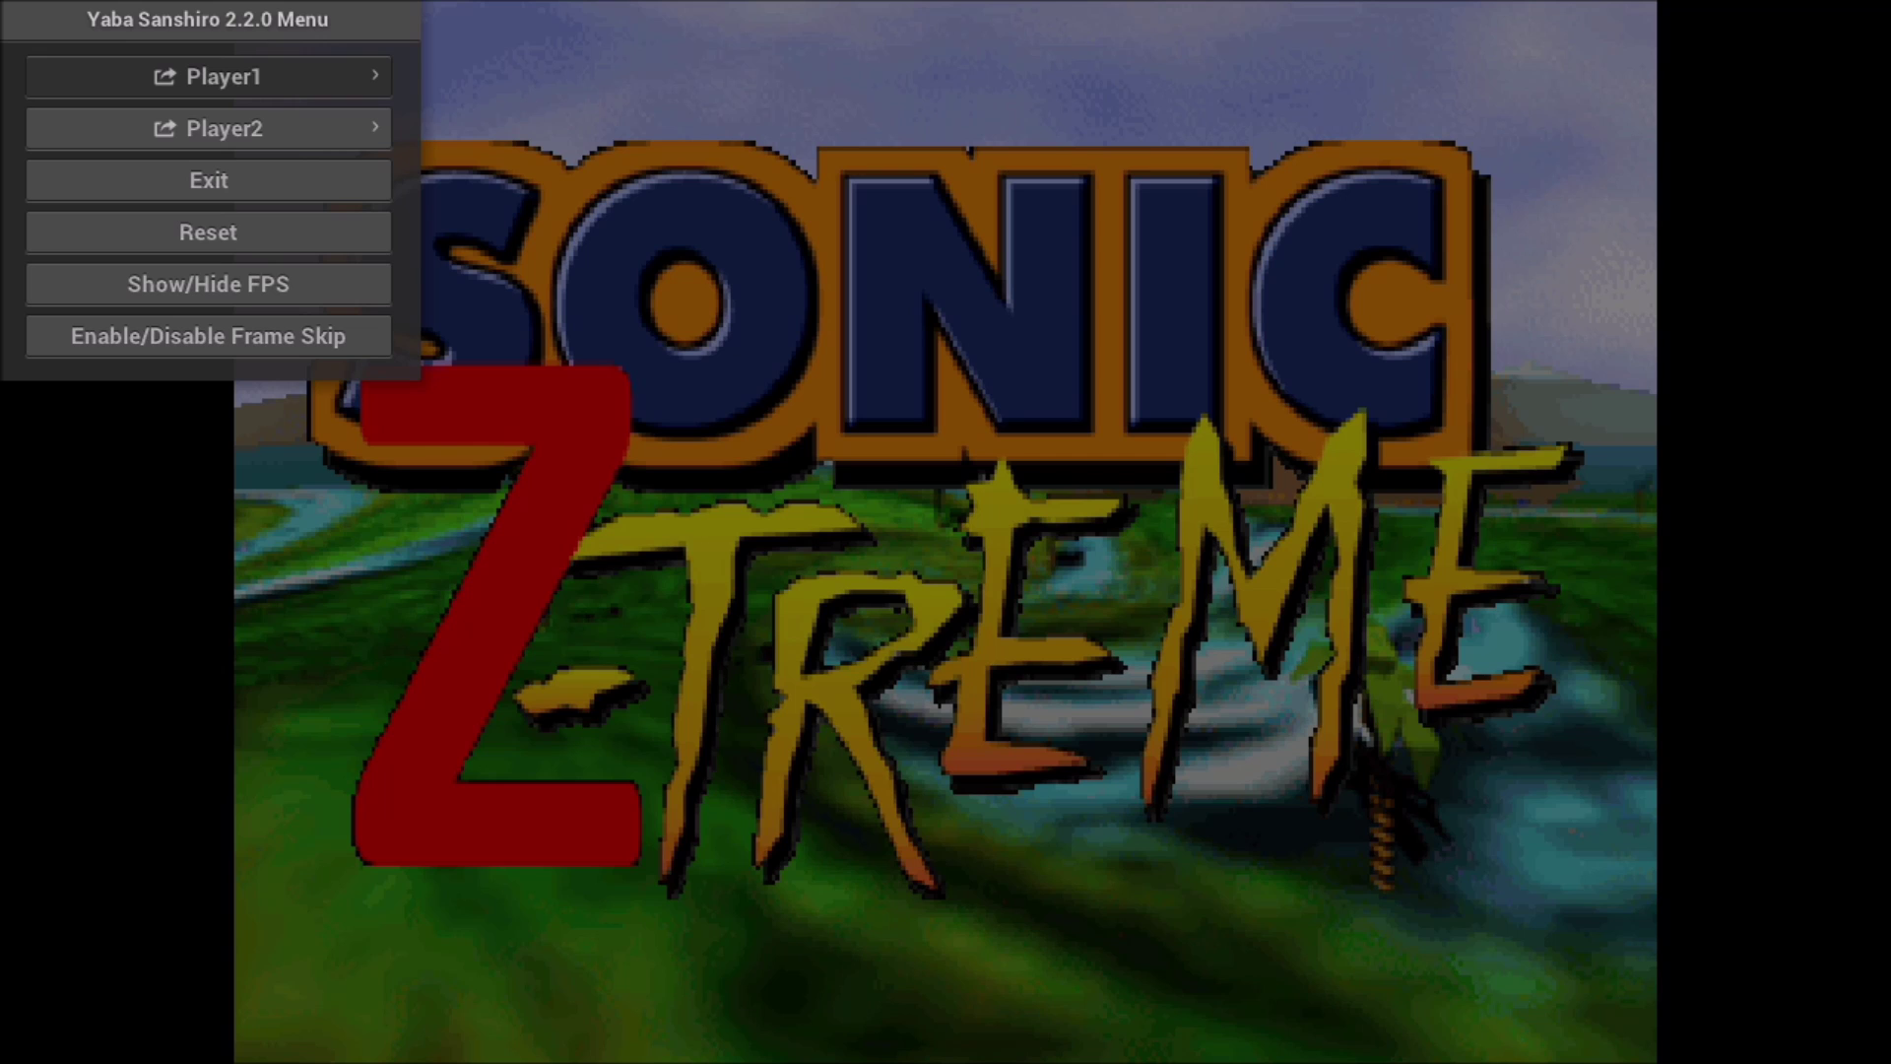
Reopen the Player1 input settings and map the C input to the pad
key(Return)
key(Down)
key(Down)
key(Down)
key(Down)
key(Down)
key(Down)
key(Down)
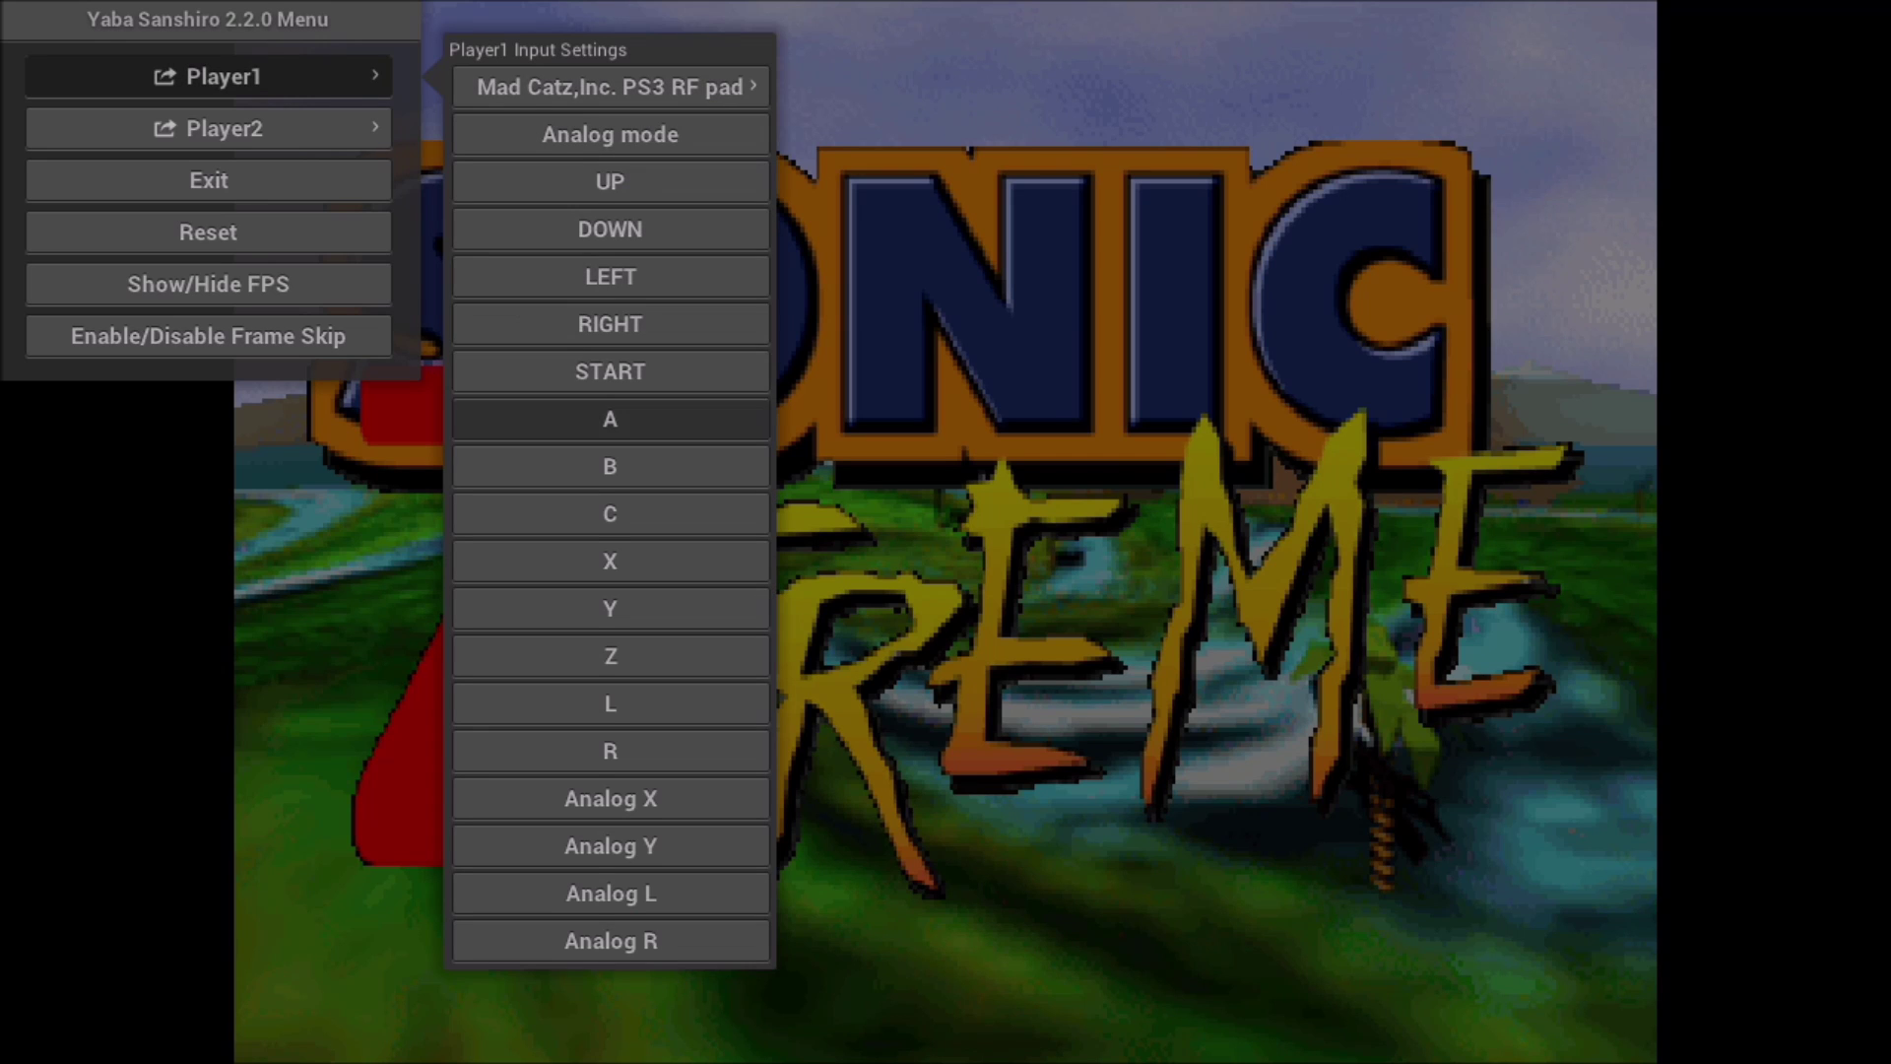
key(Down)
key(Down)
key(Return)
key(c)
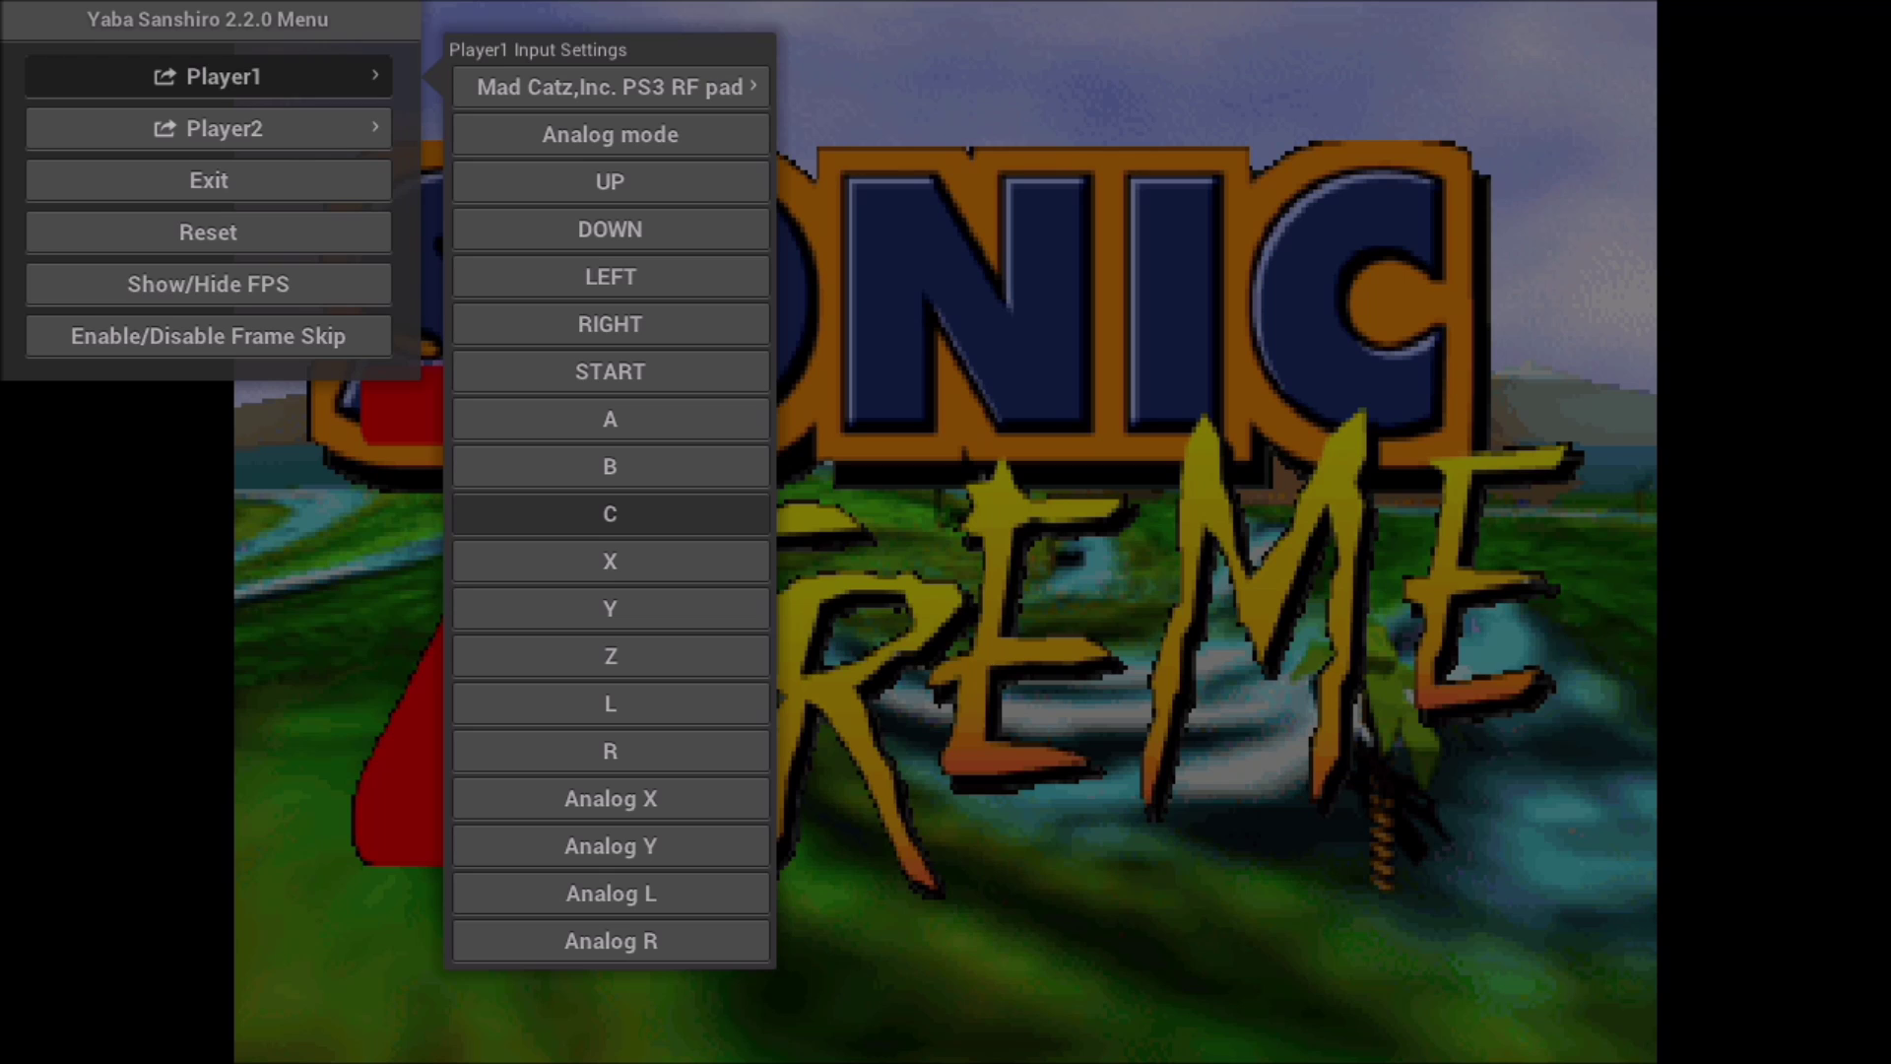
Map Player1's X, Y and Z inputs to the pad
key(Down)
key(Return)
key(x)
key(Down)
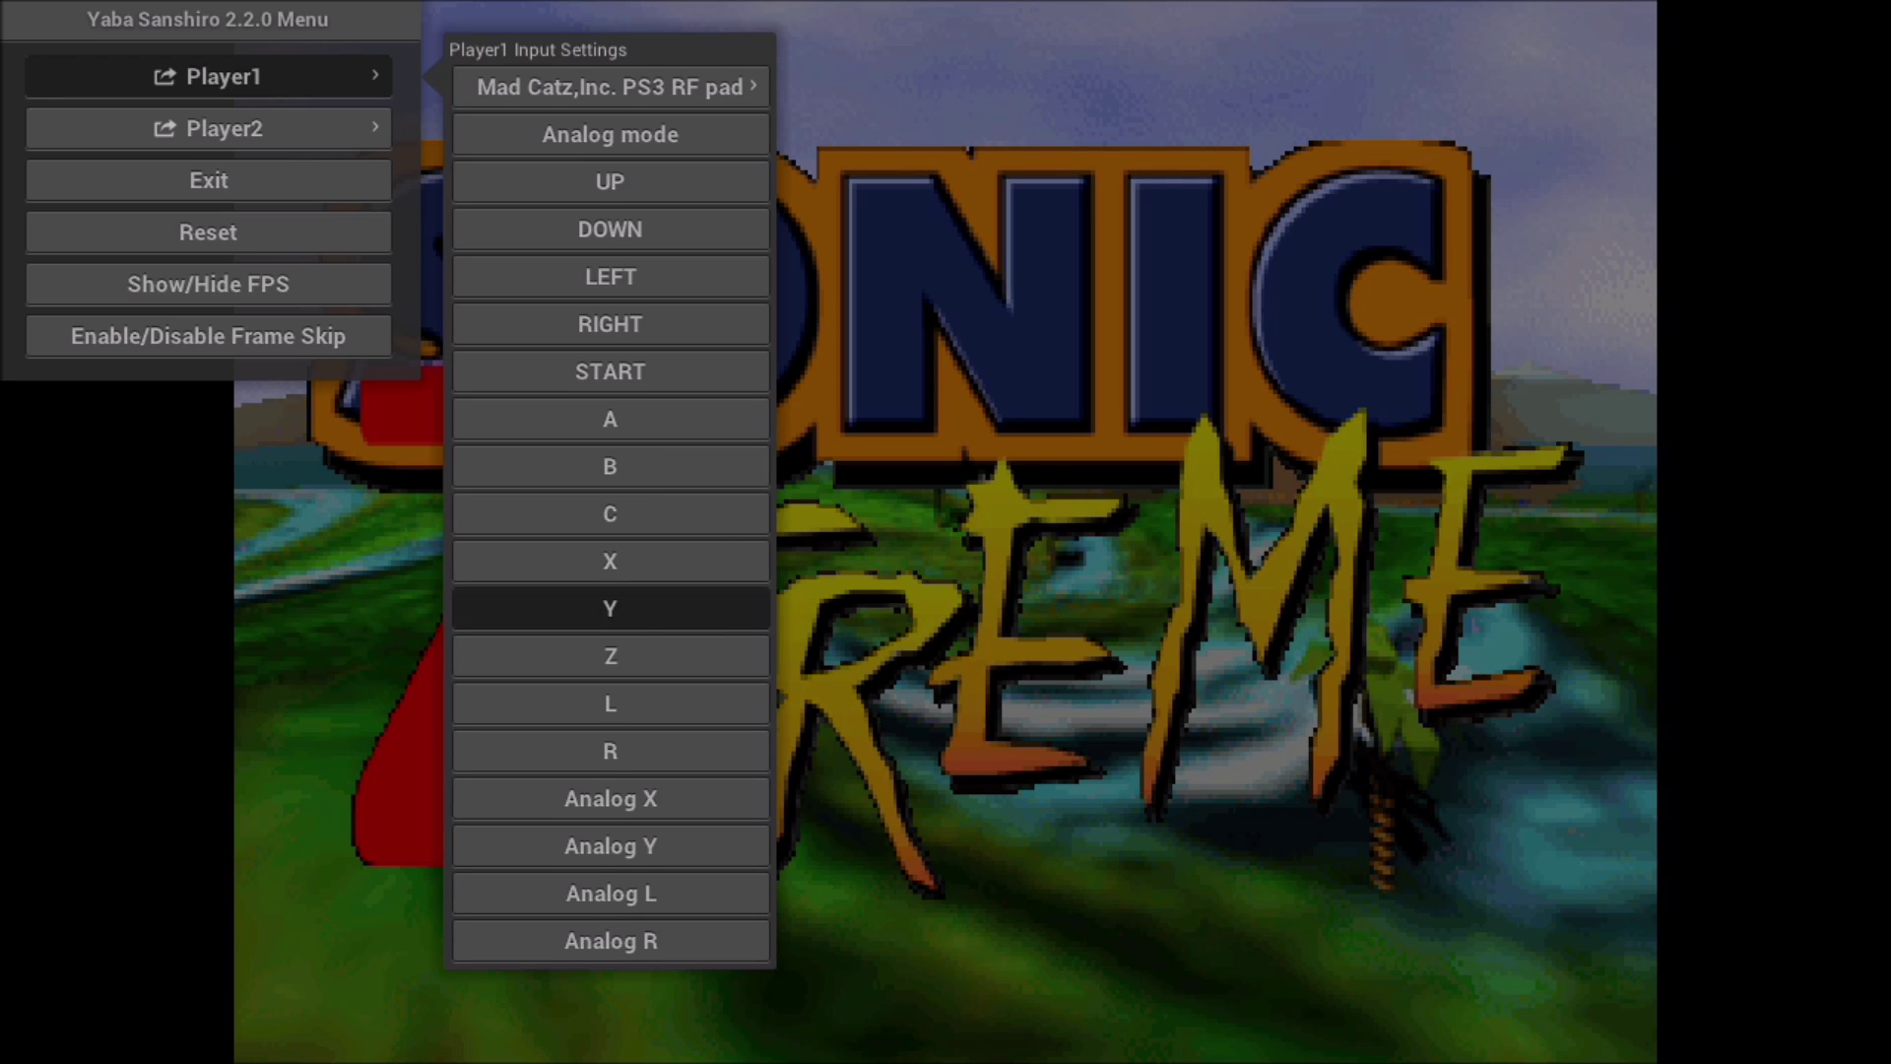
key(Return)
key(y)
key(Down)
key(Return)
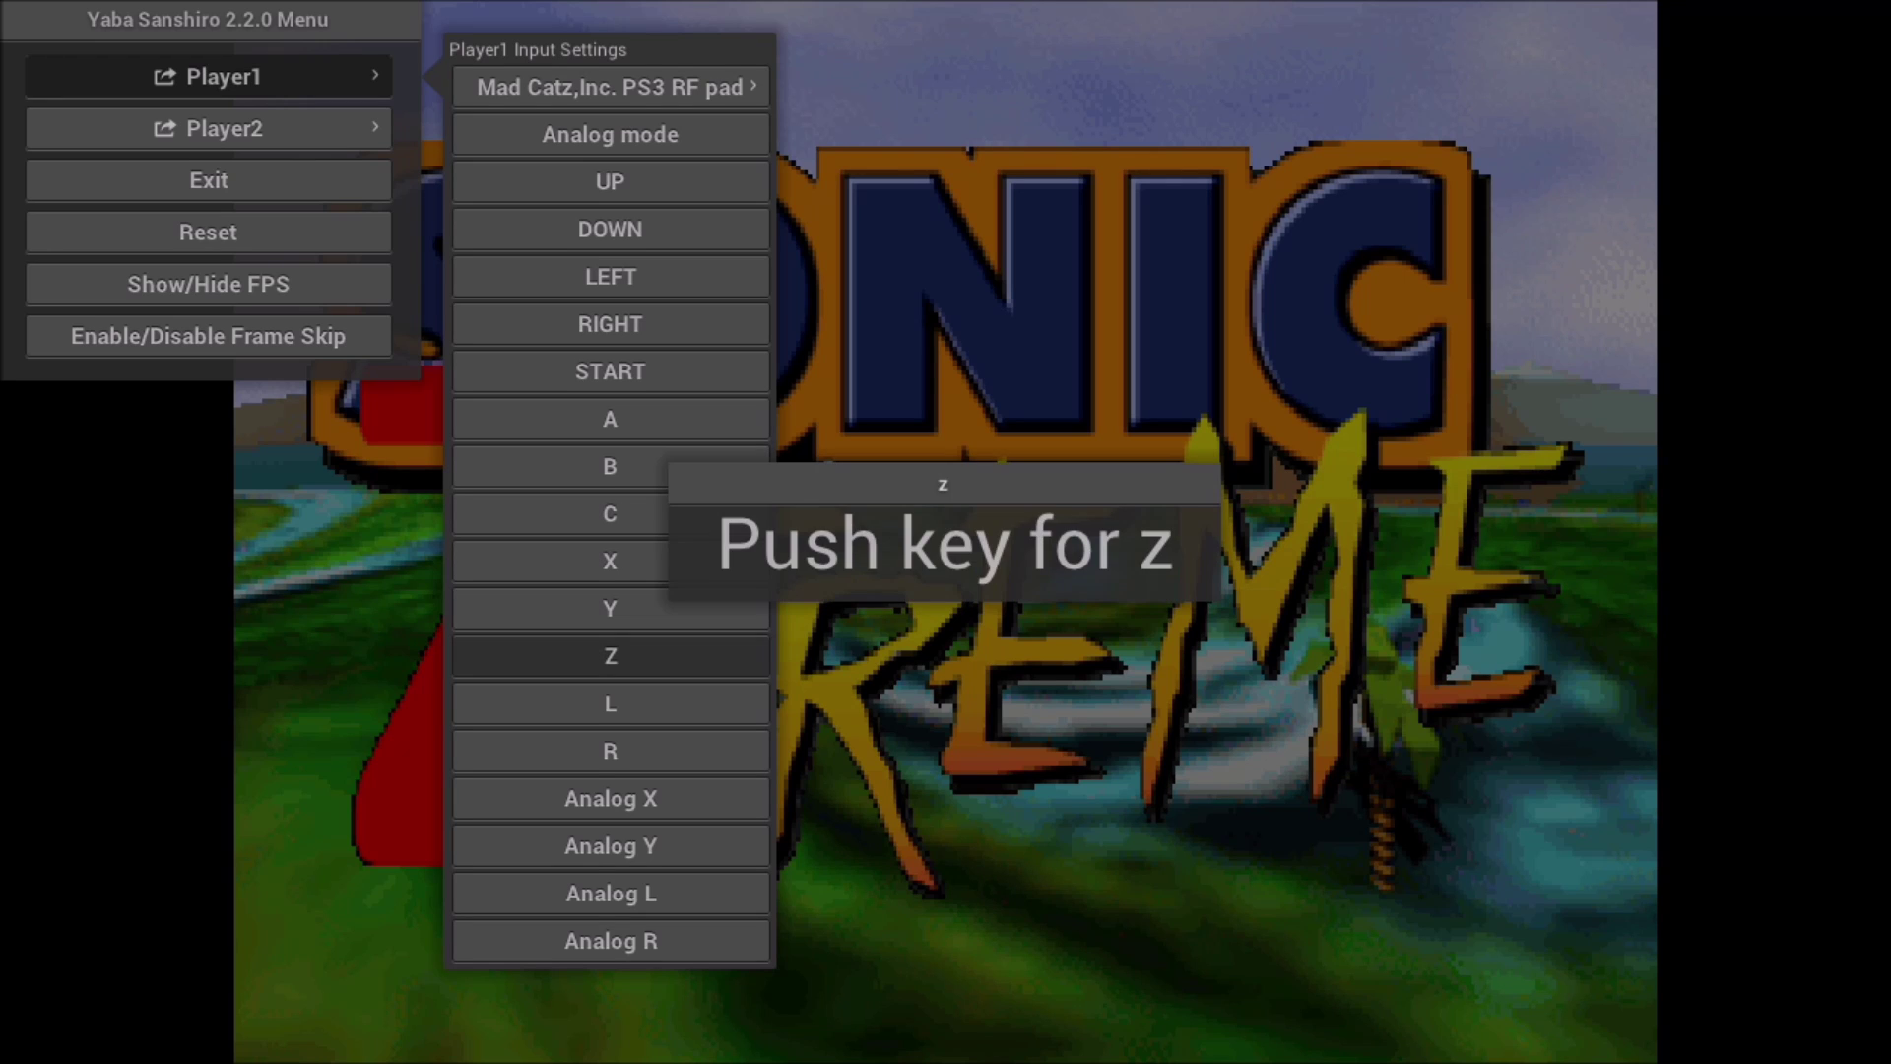
key(z)
Map Player1's L and R inputs to the pad and leave the Player1 input settings
key(Down)
key(Return)
key(l)
key(Down)
key(Return)
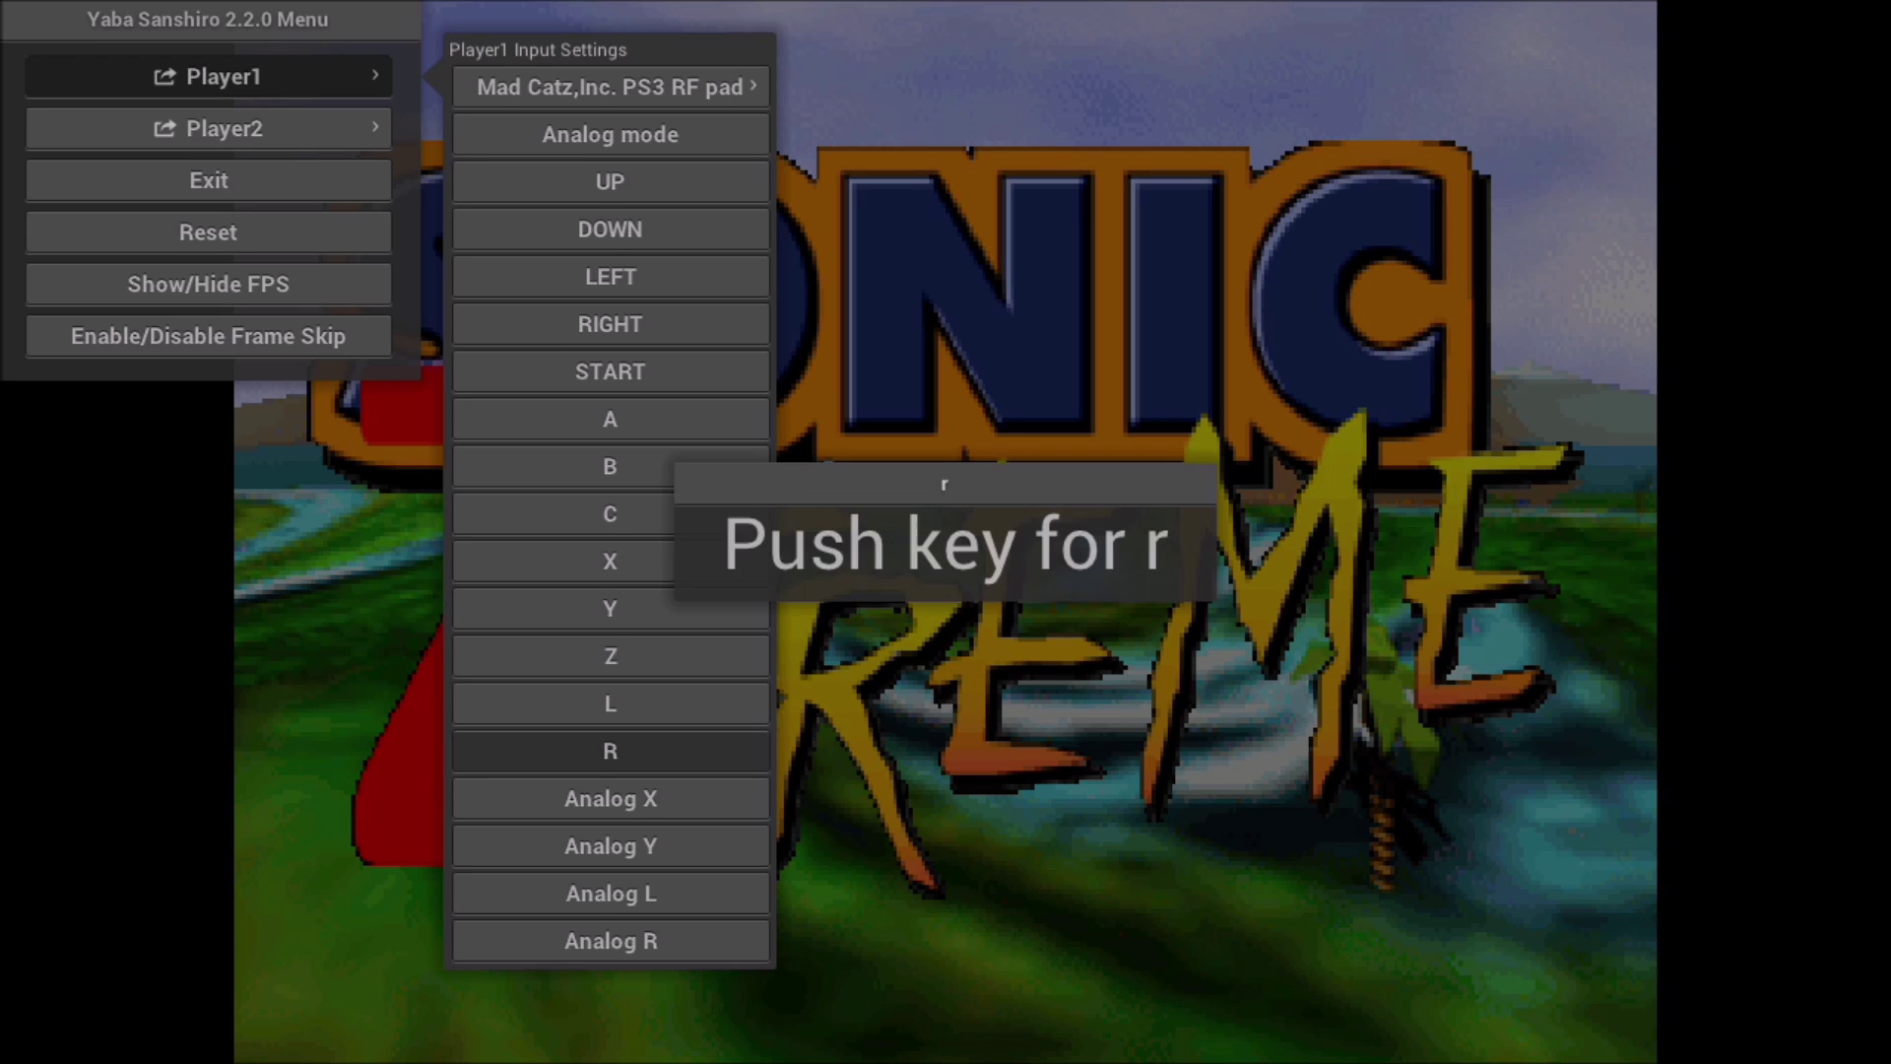
key(r)
key(Down)
key(Up)
key(Up)
key(Up)
key(Up)
key(Up)
key(Up)
key(Up)
key(Up)
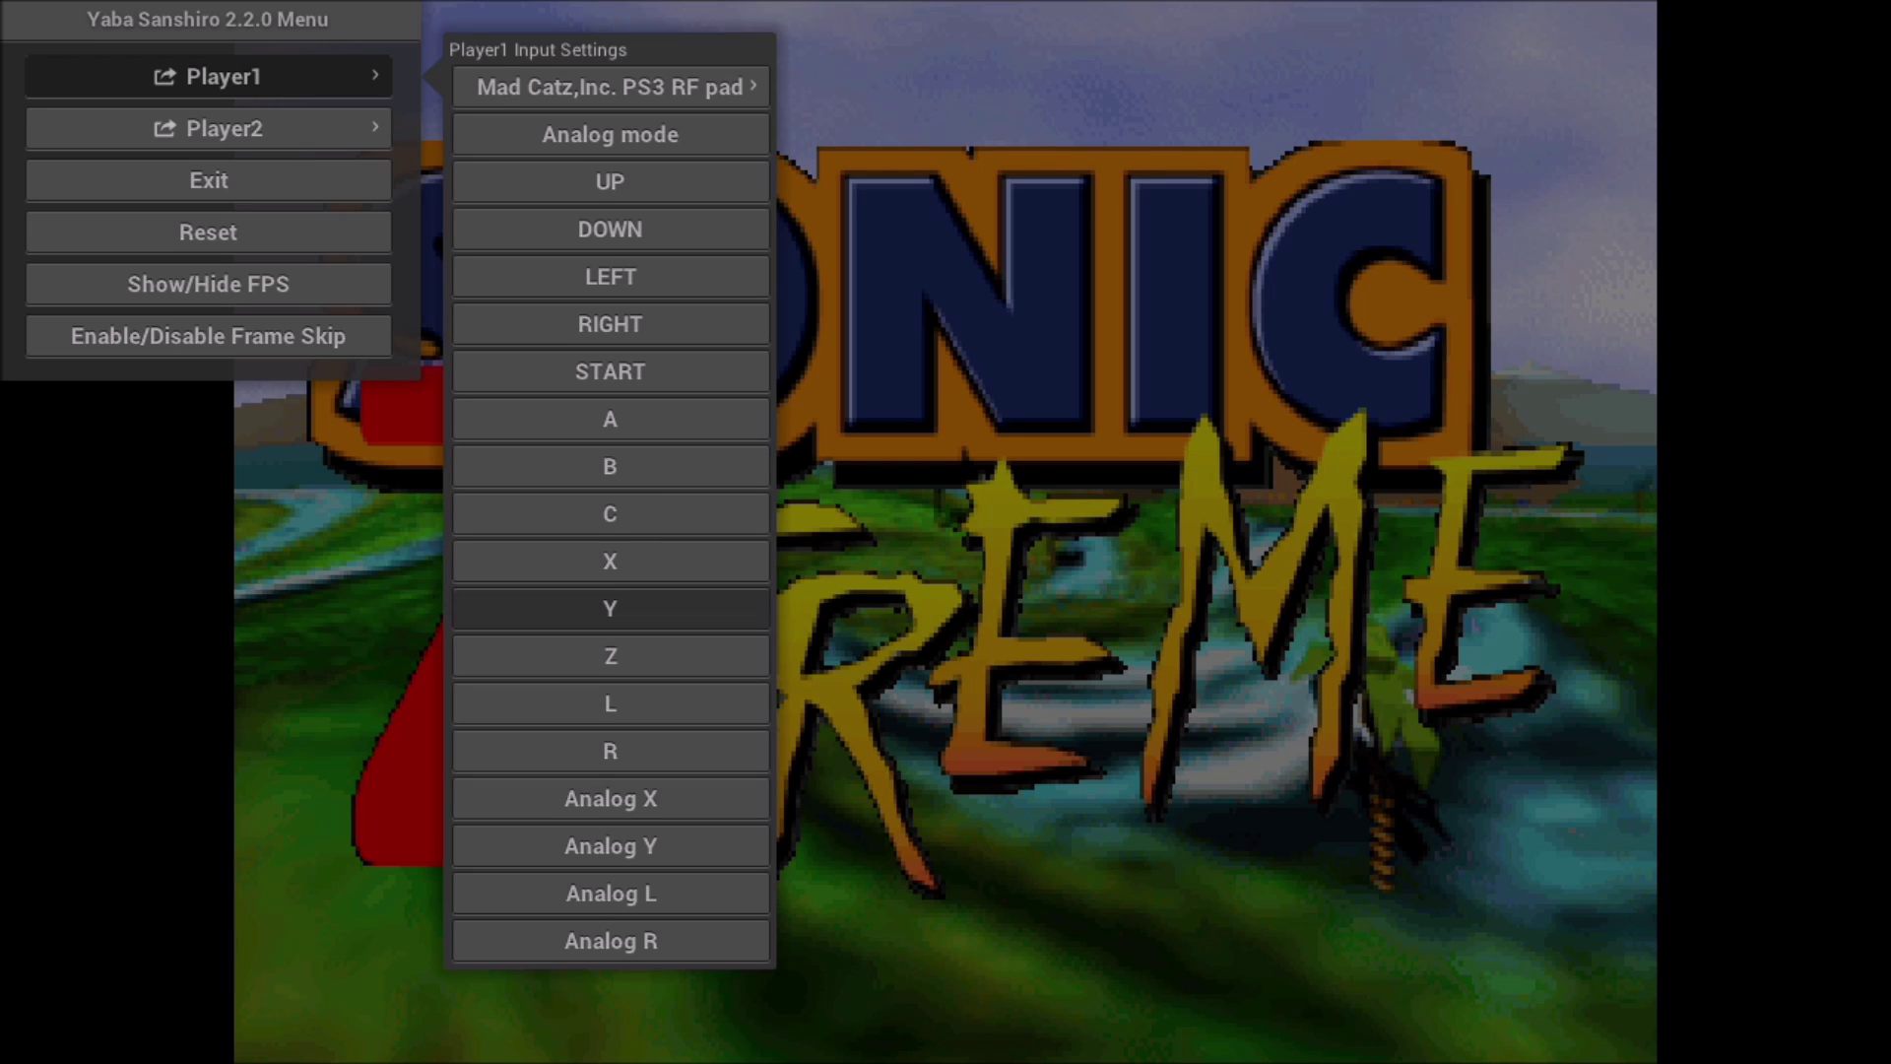
key(Up)
key(Up)
key(Up)
key(Up)
key(Up)
key(Up)
key(Up)
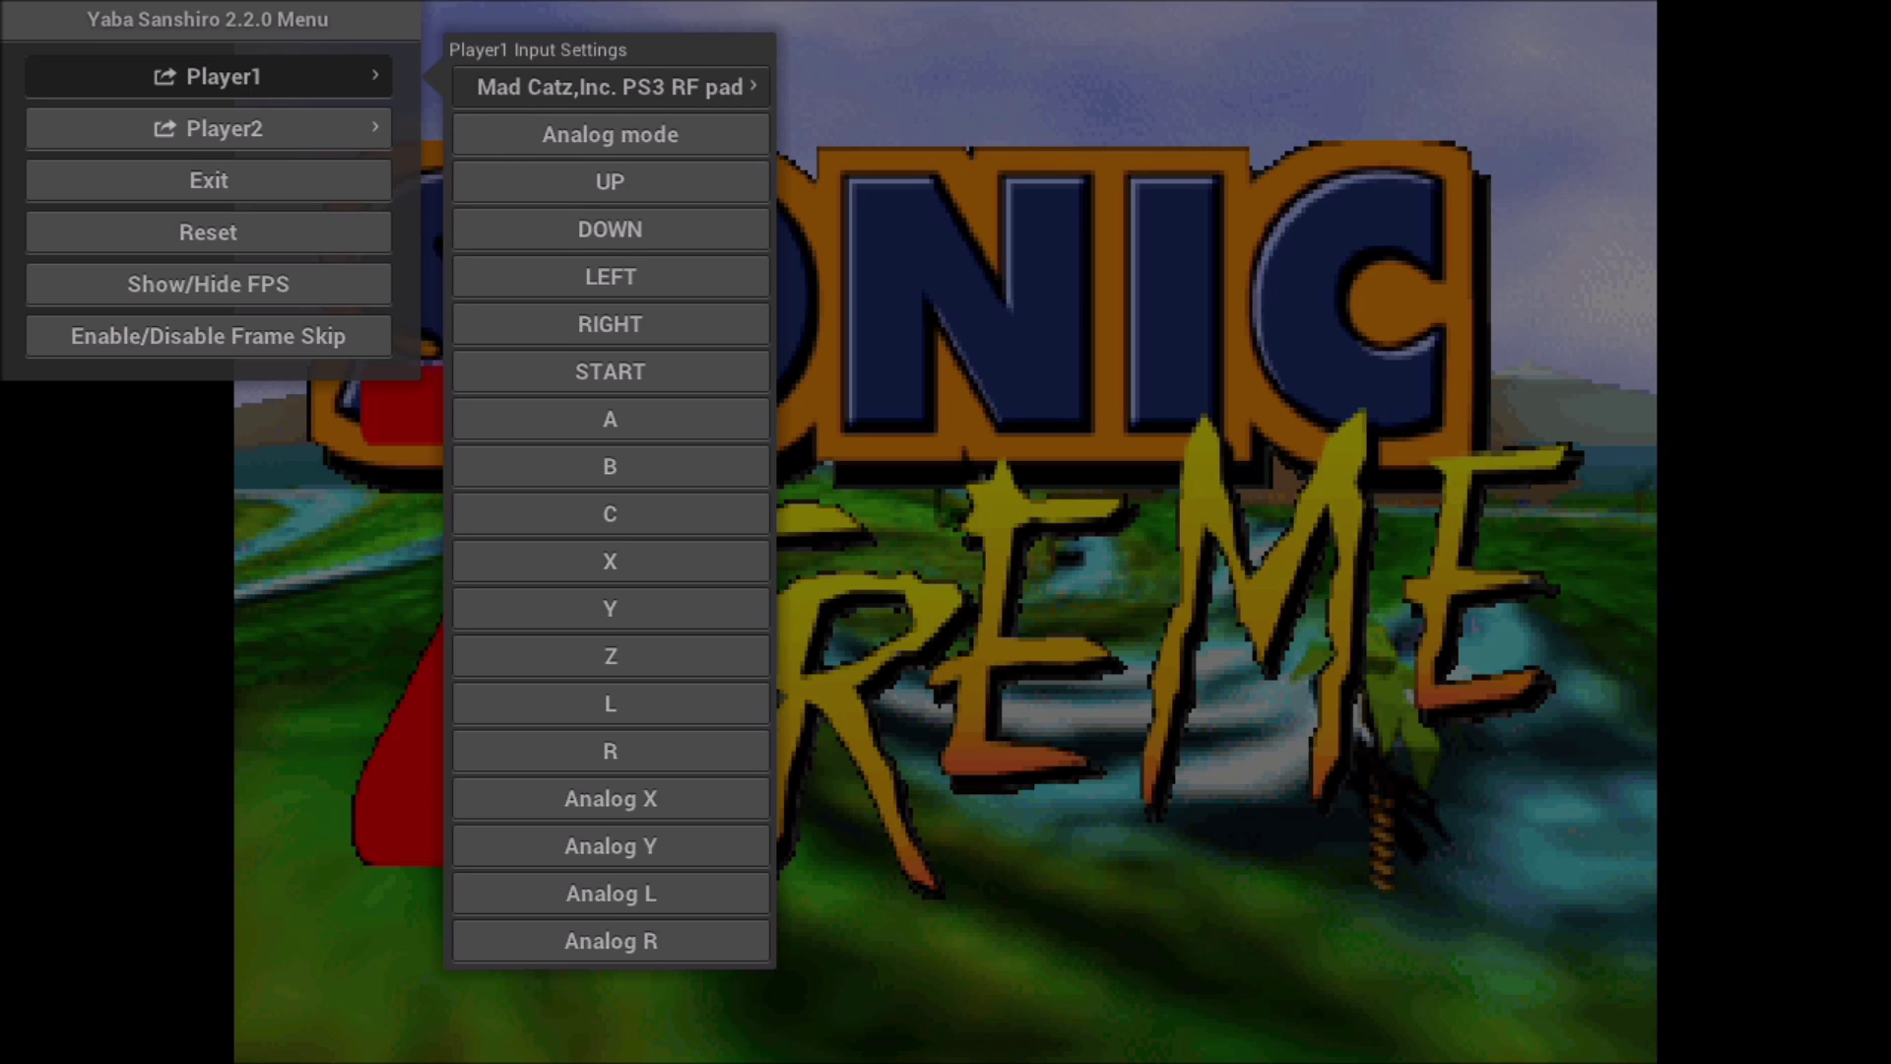
key(Escape)
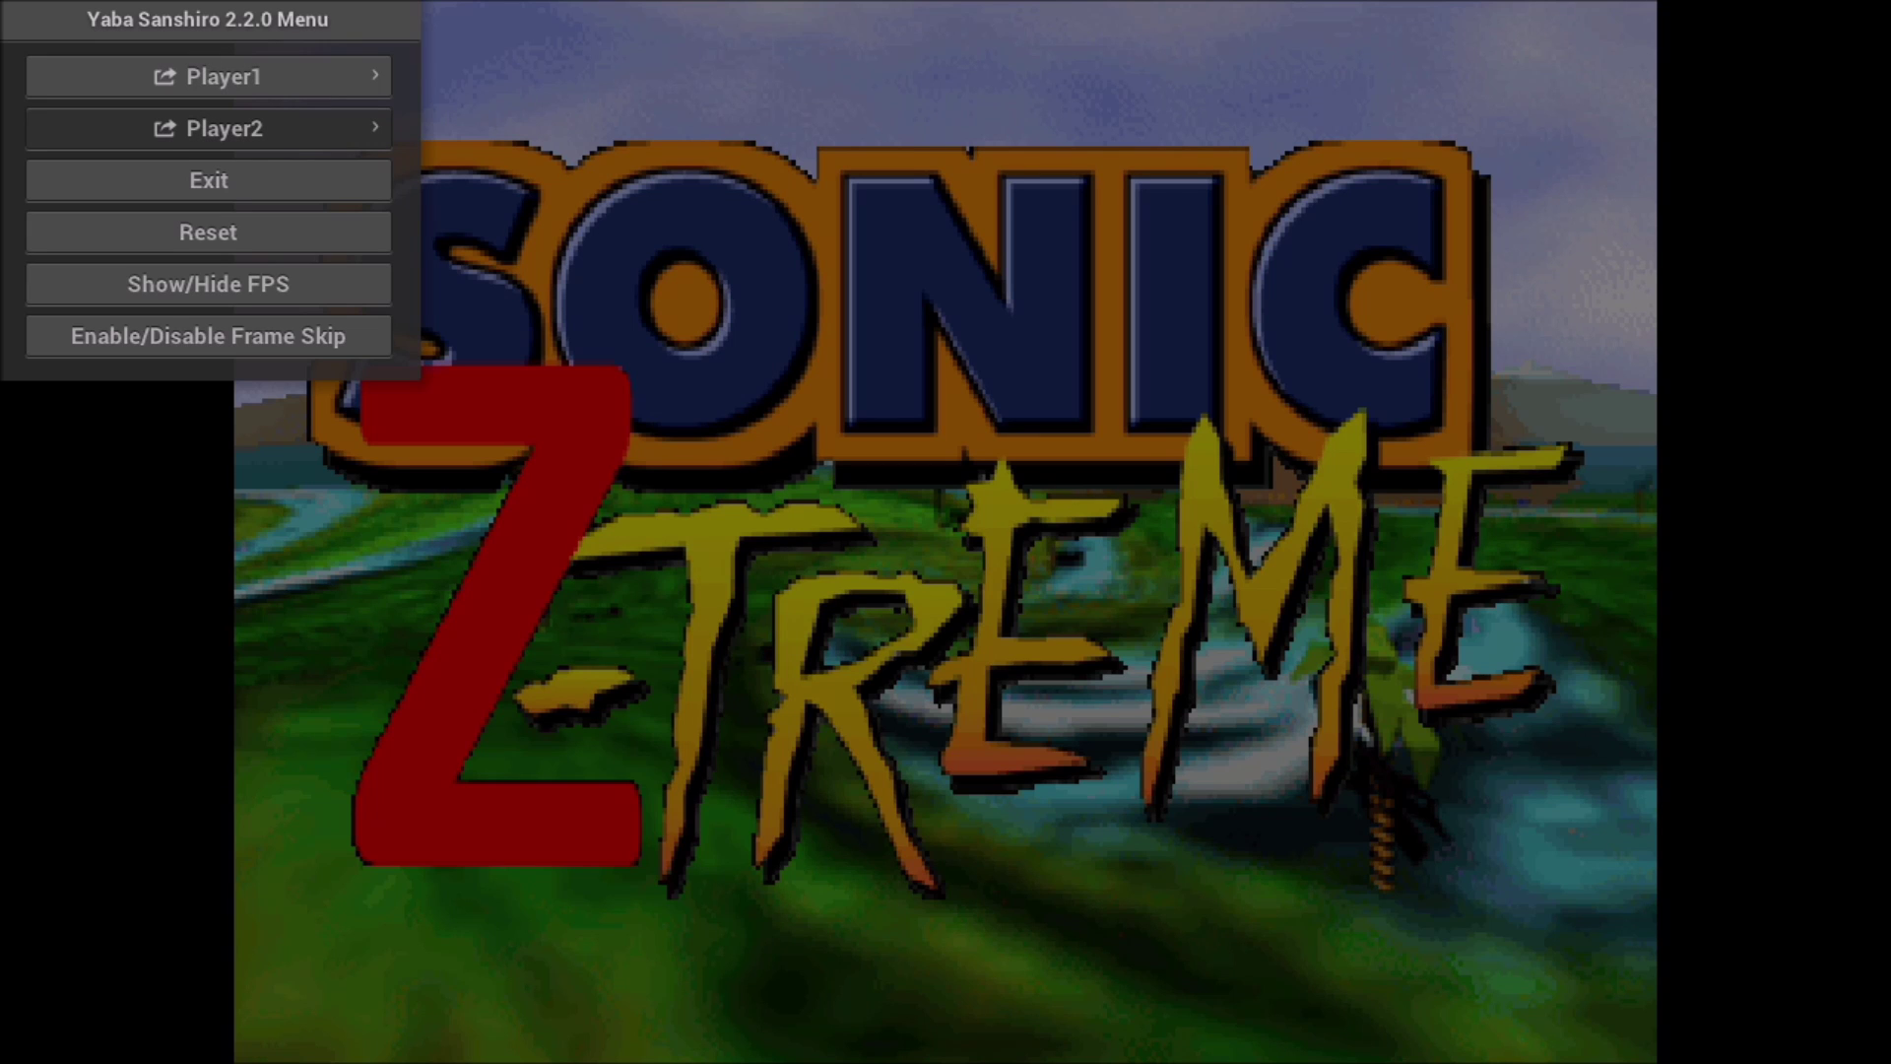
Choose Generic X-Box pad as the Player2 input device and close the emulator's menu
key(Down)
key(Return)
key(Return)
key(Down)
key(Up)
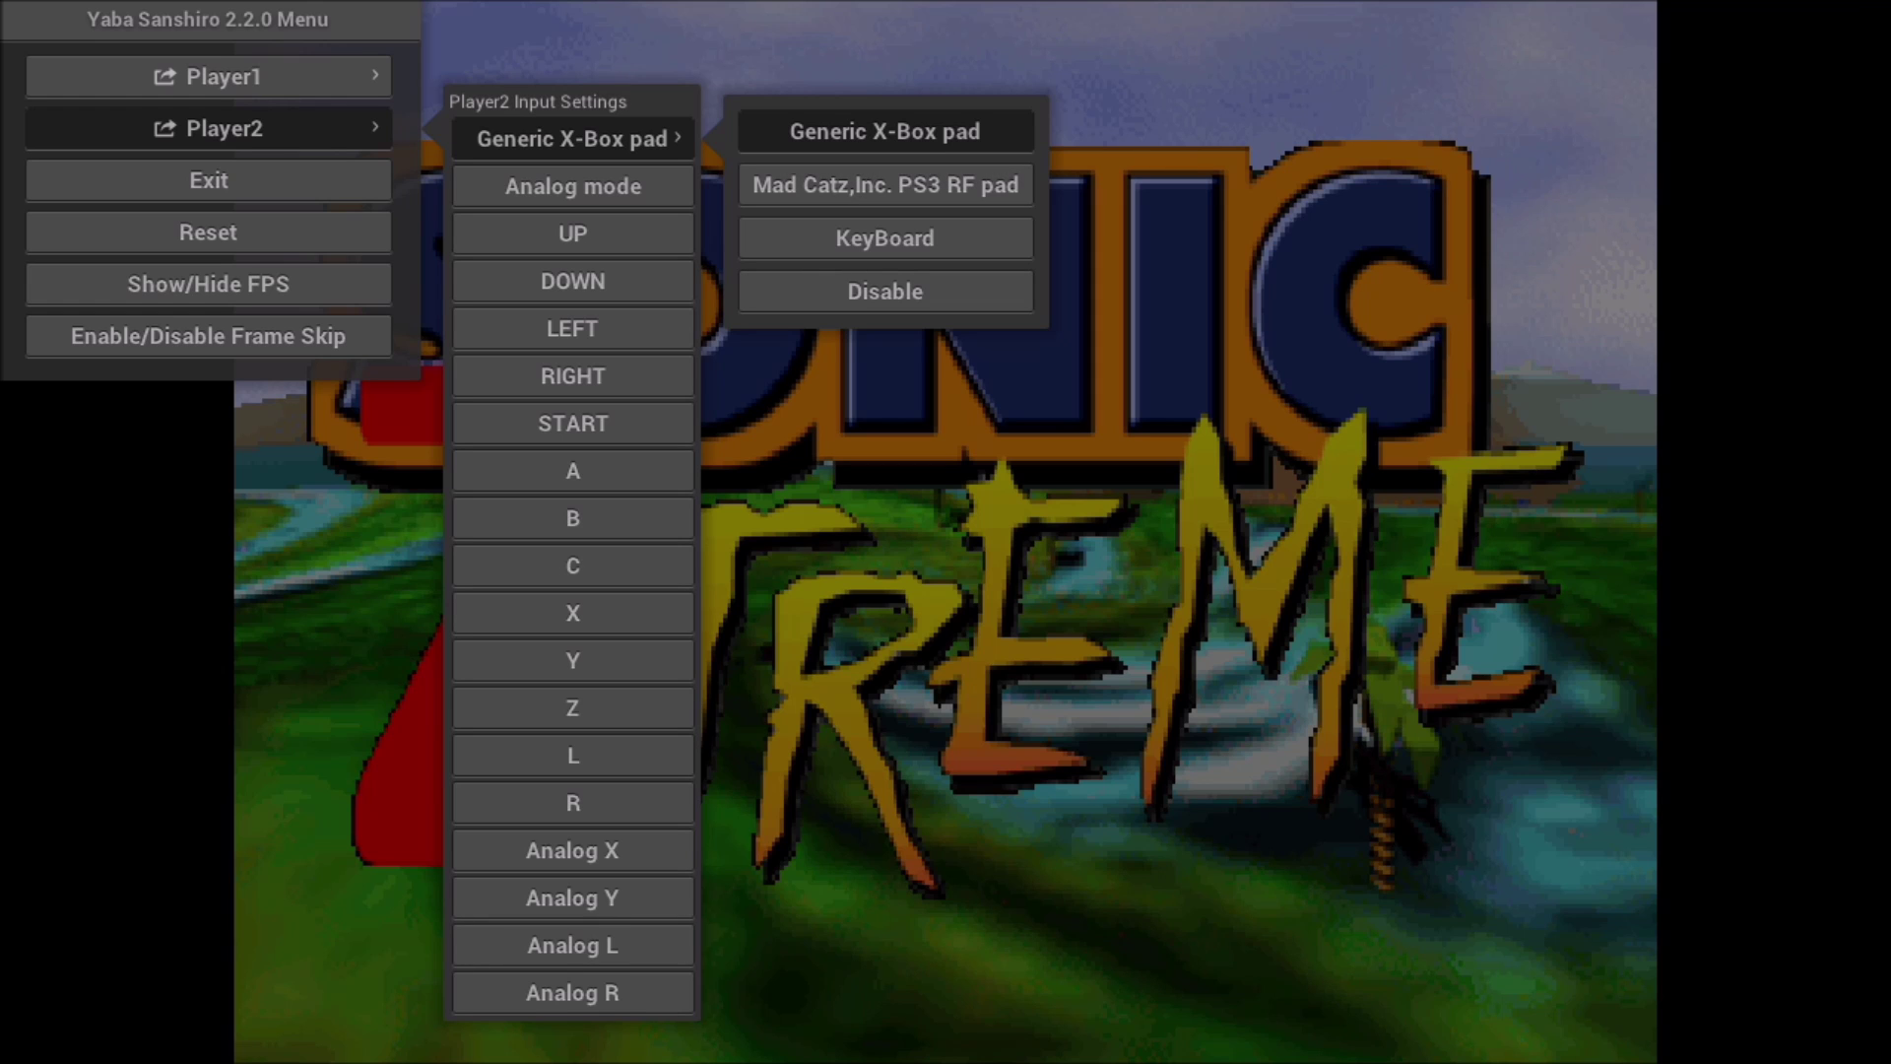
key(Return)
key(Escape)
key(Escape)
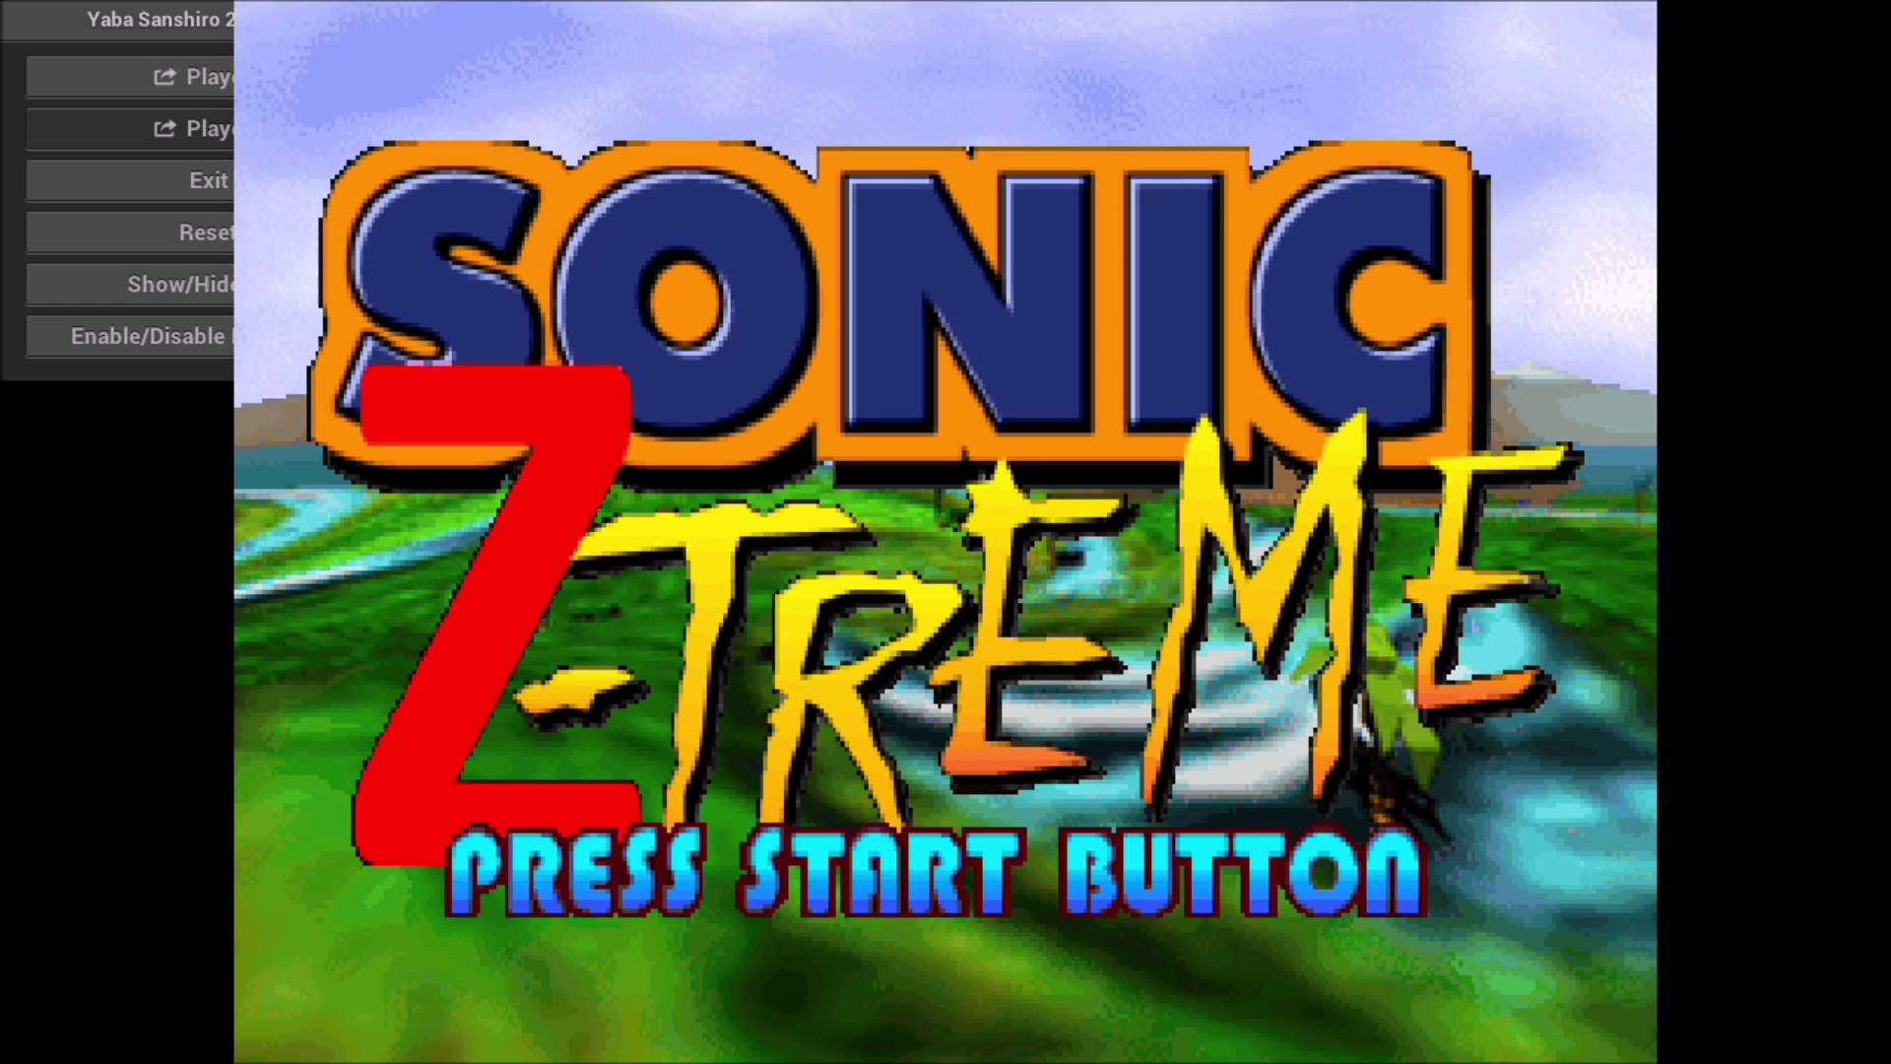
Start the Sonic Z-Treme demo from its title screen and try the controls in the level
key(Return)
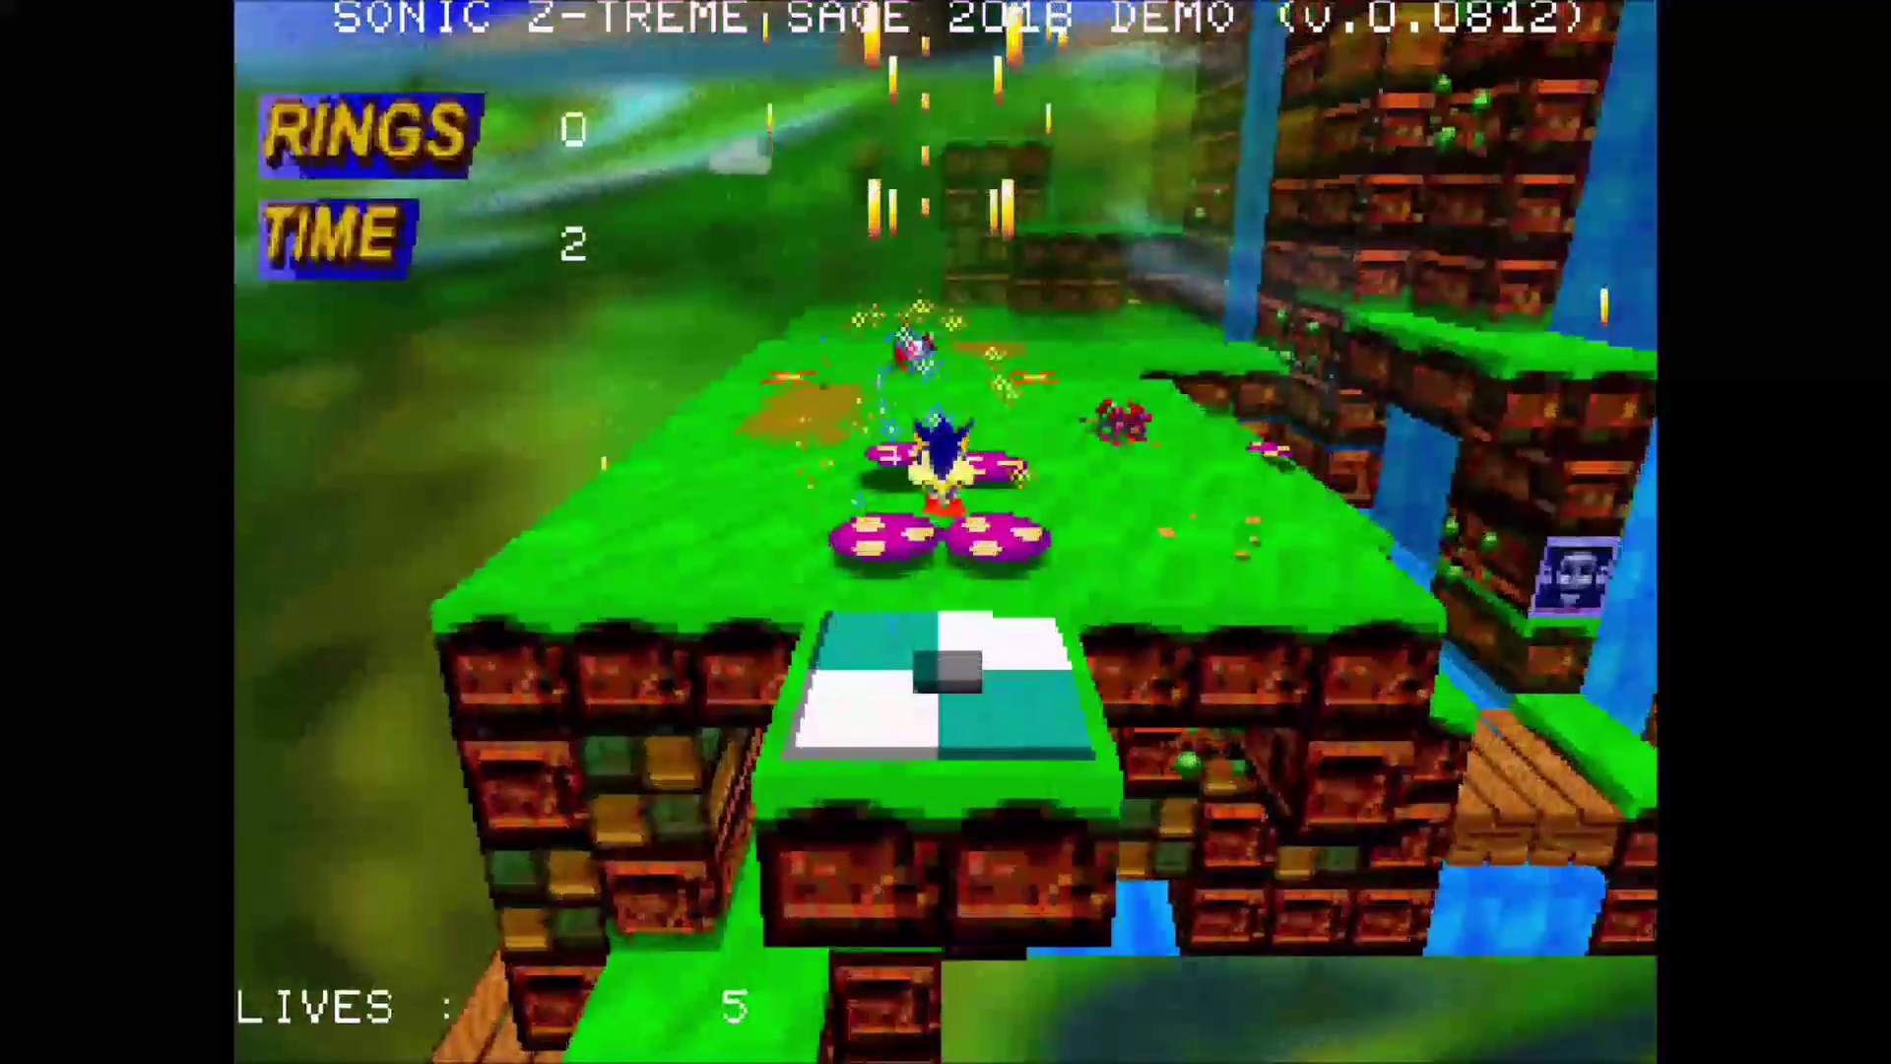
key(Down)
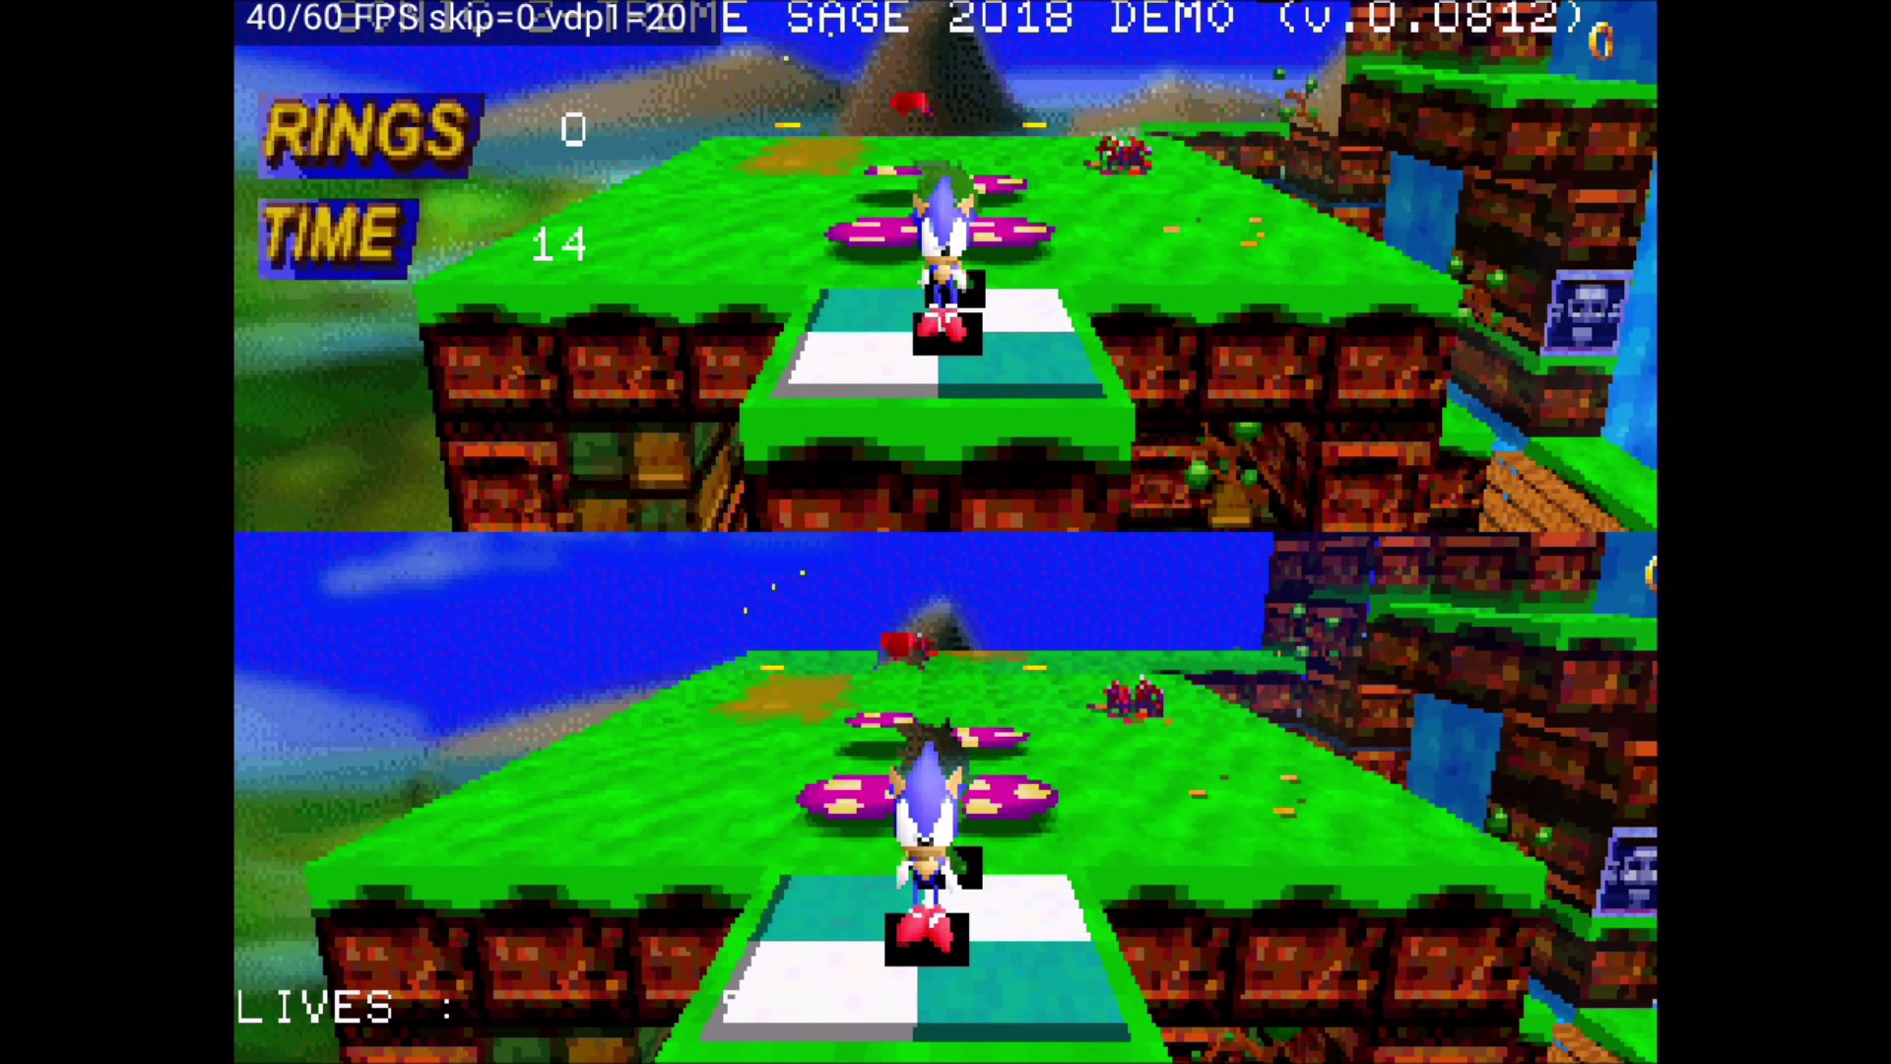
Exit Sonic Z-Treme through the Yaba Sanshiro menu
key(Escape)
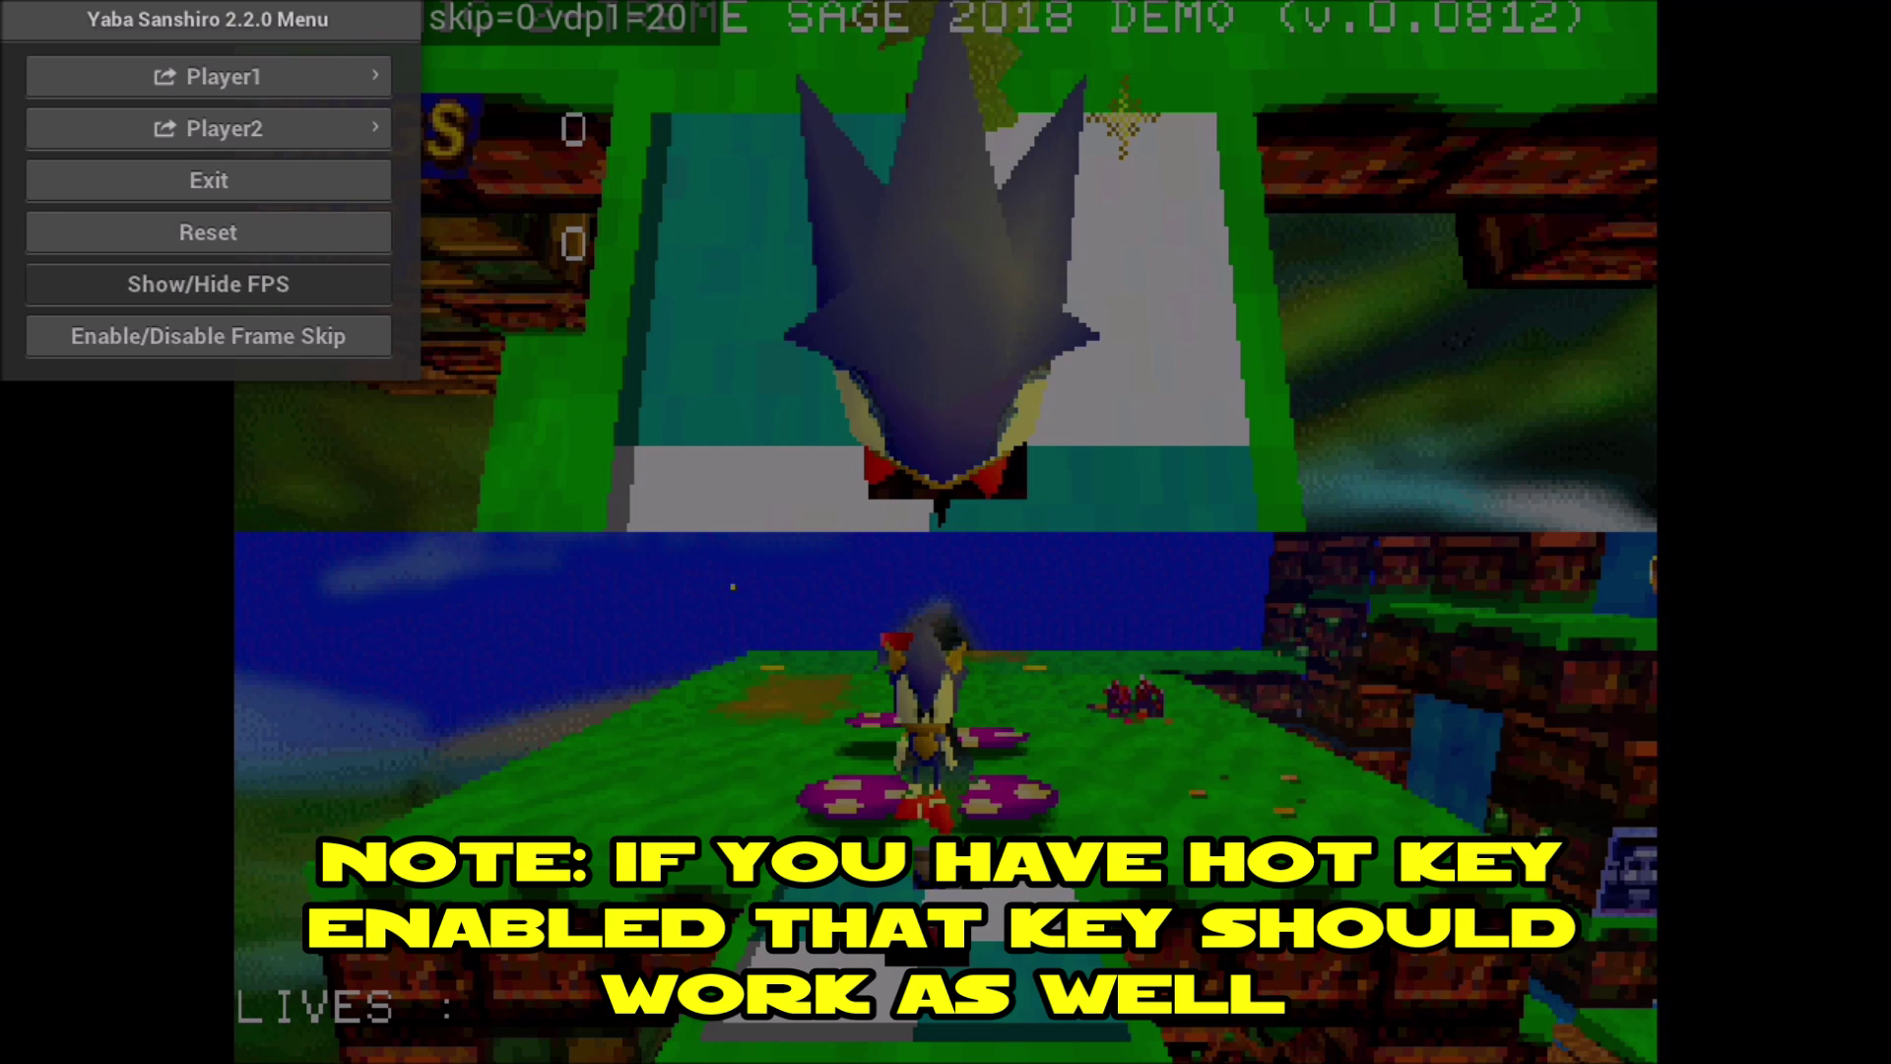
key(Up)
key(Up)
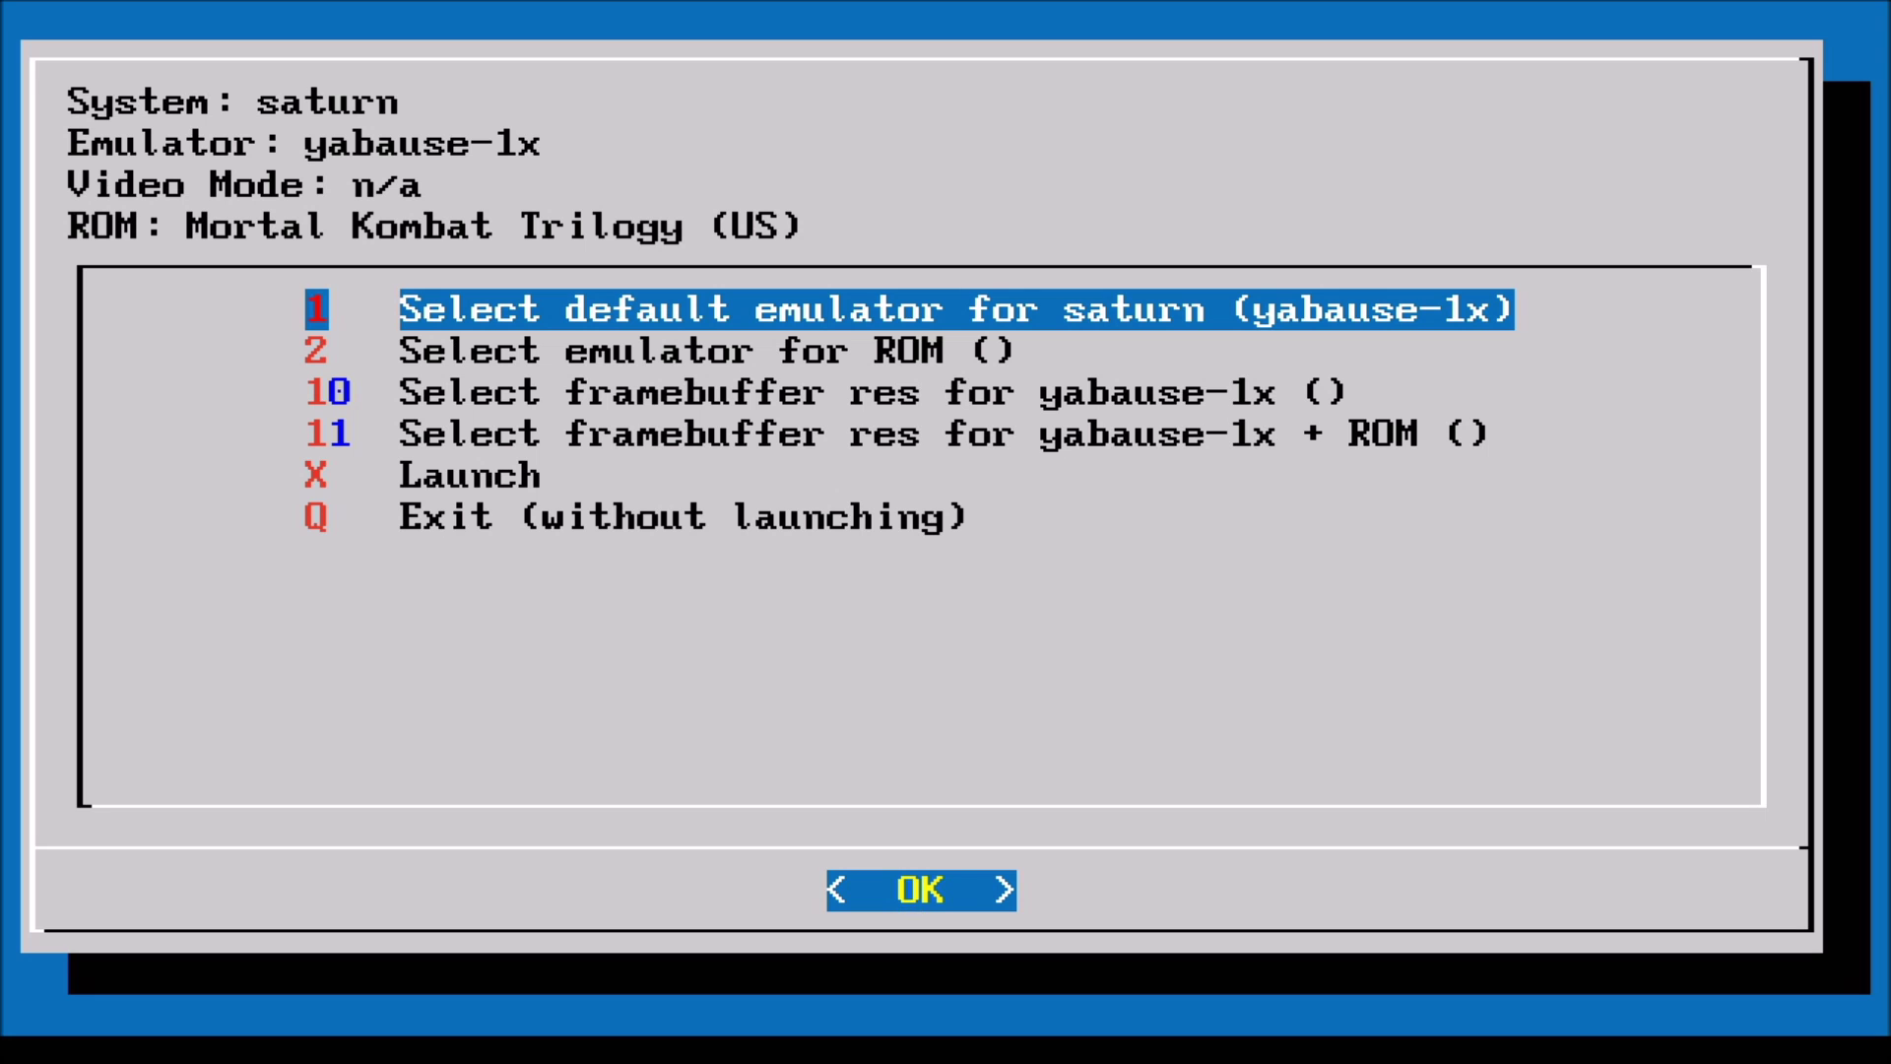
Set yabause-2x as the default emulator for saturn and launch Mortal Kombat Trilogy (US)
key(Return)
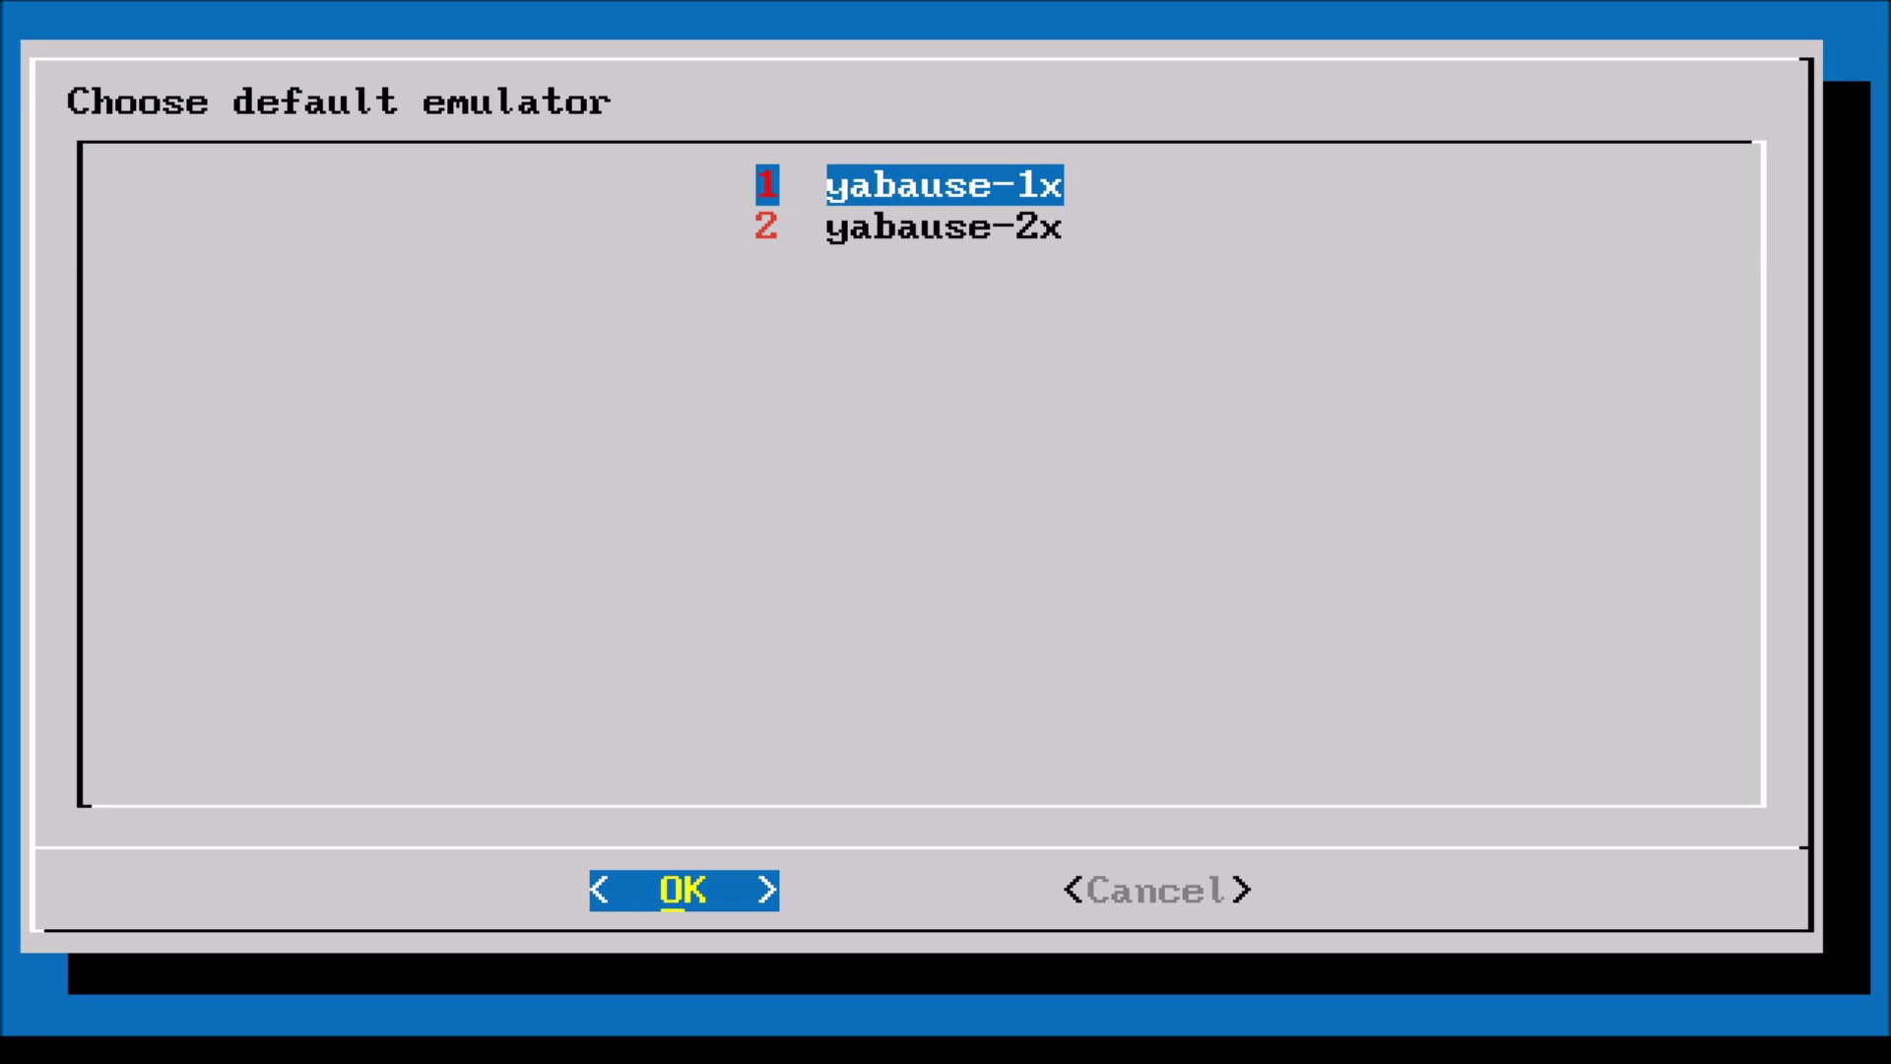
key(Down)
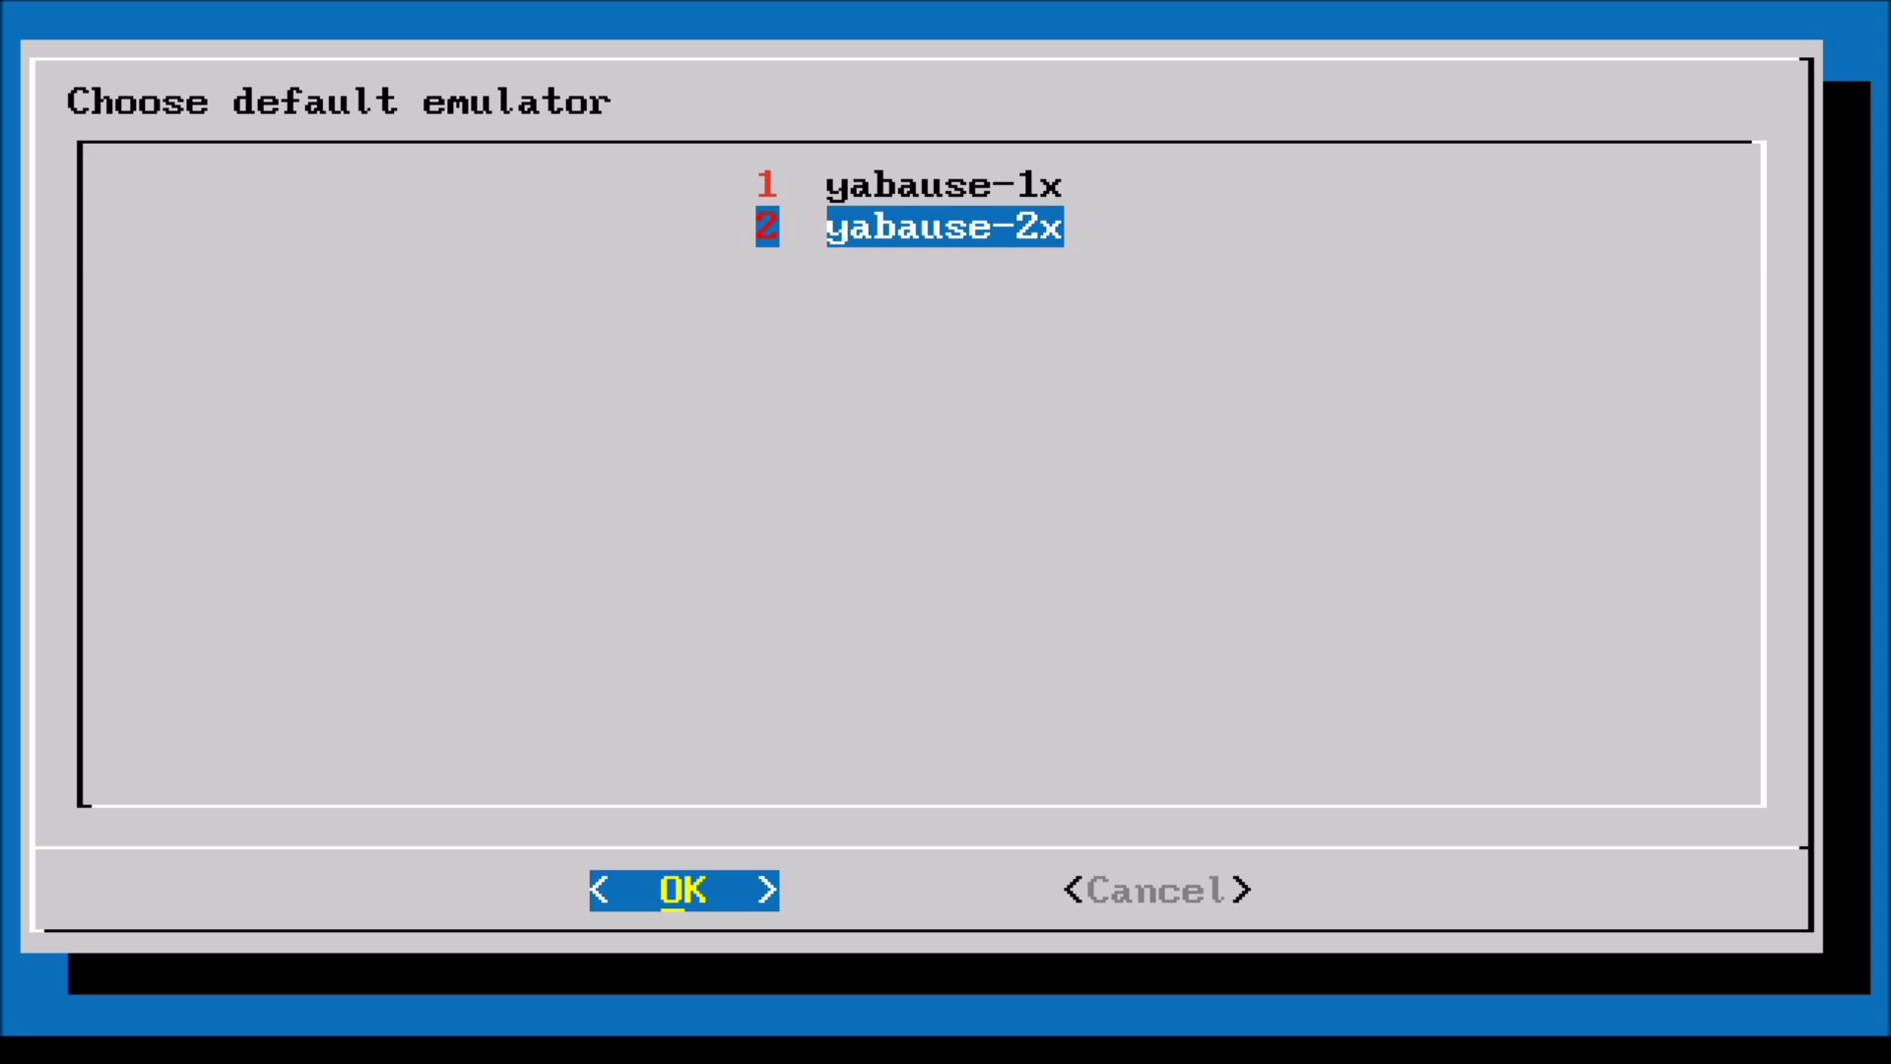
key(Return)
key(Down)
key(Down)
key(Down)
key(Down)
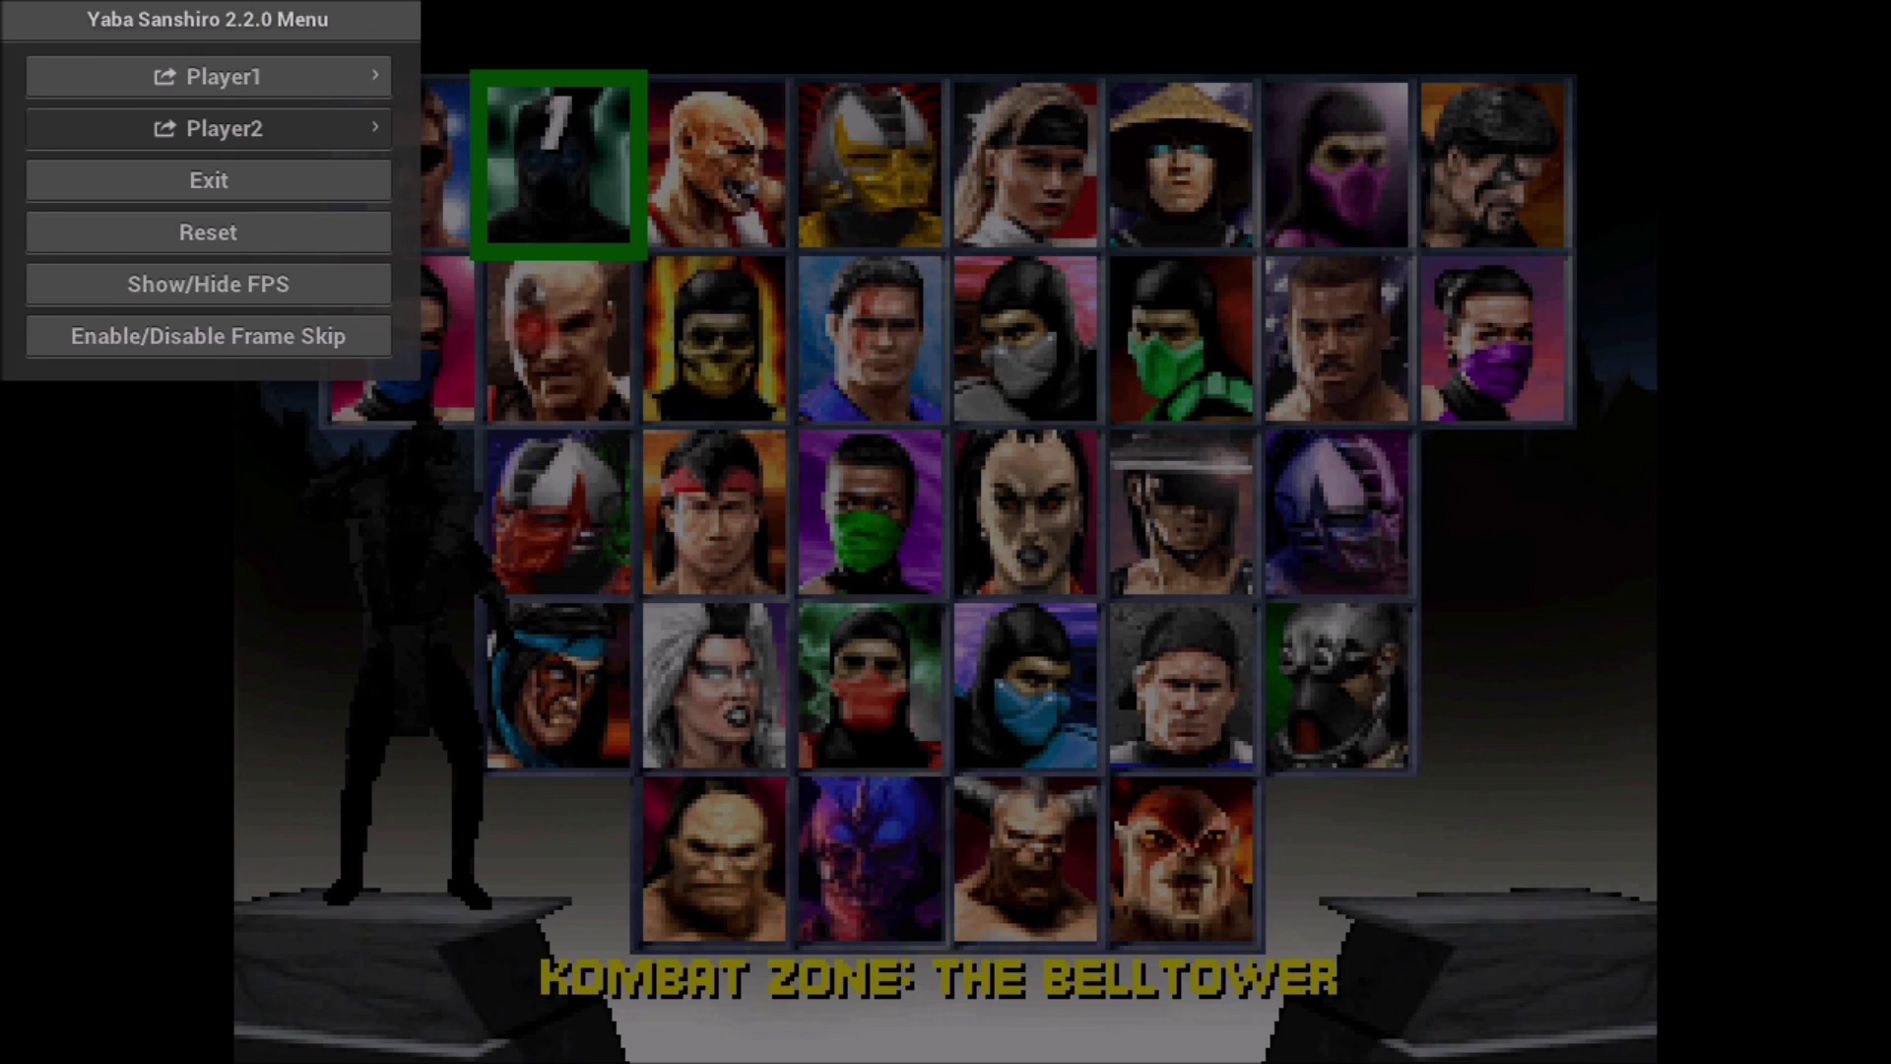
Open the Player2 input settings from the character select screen and map the UP input to up on the pad
click(208, 128)
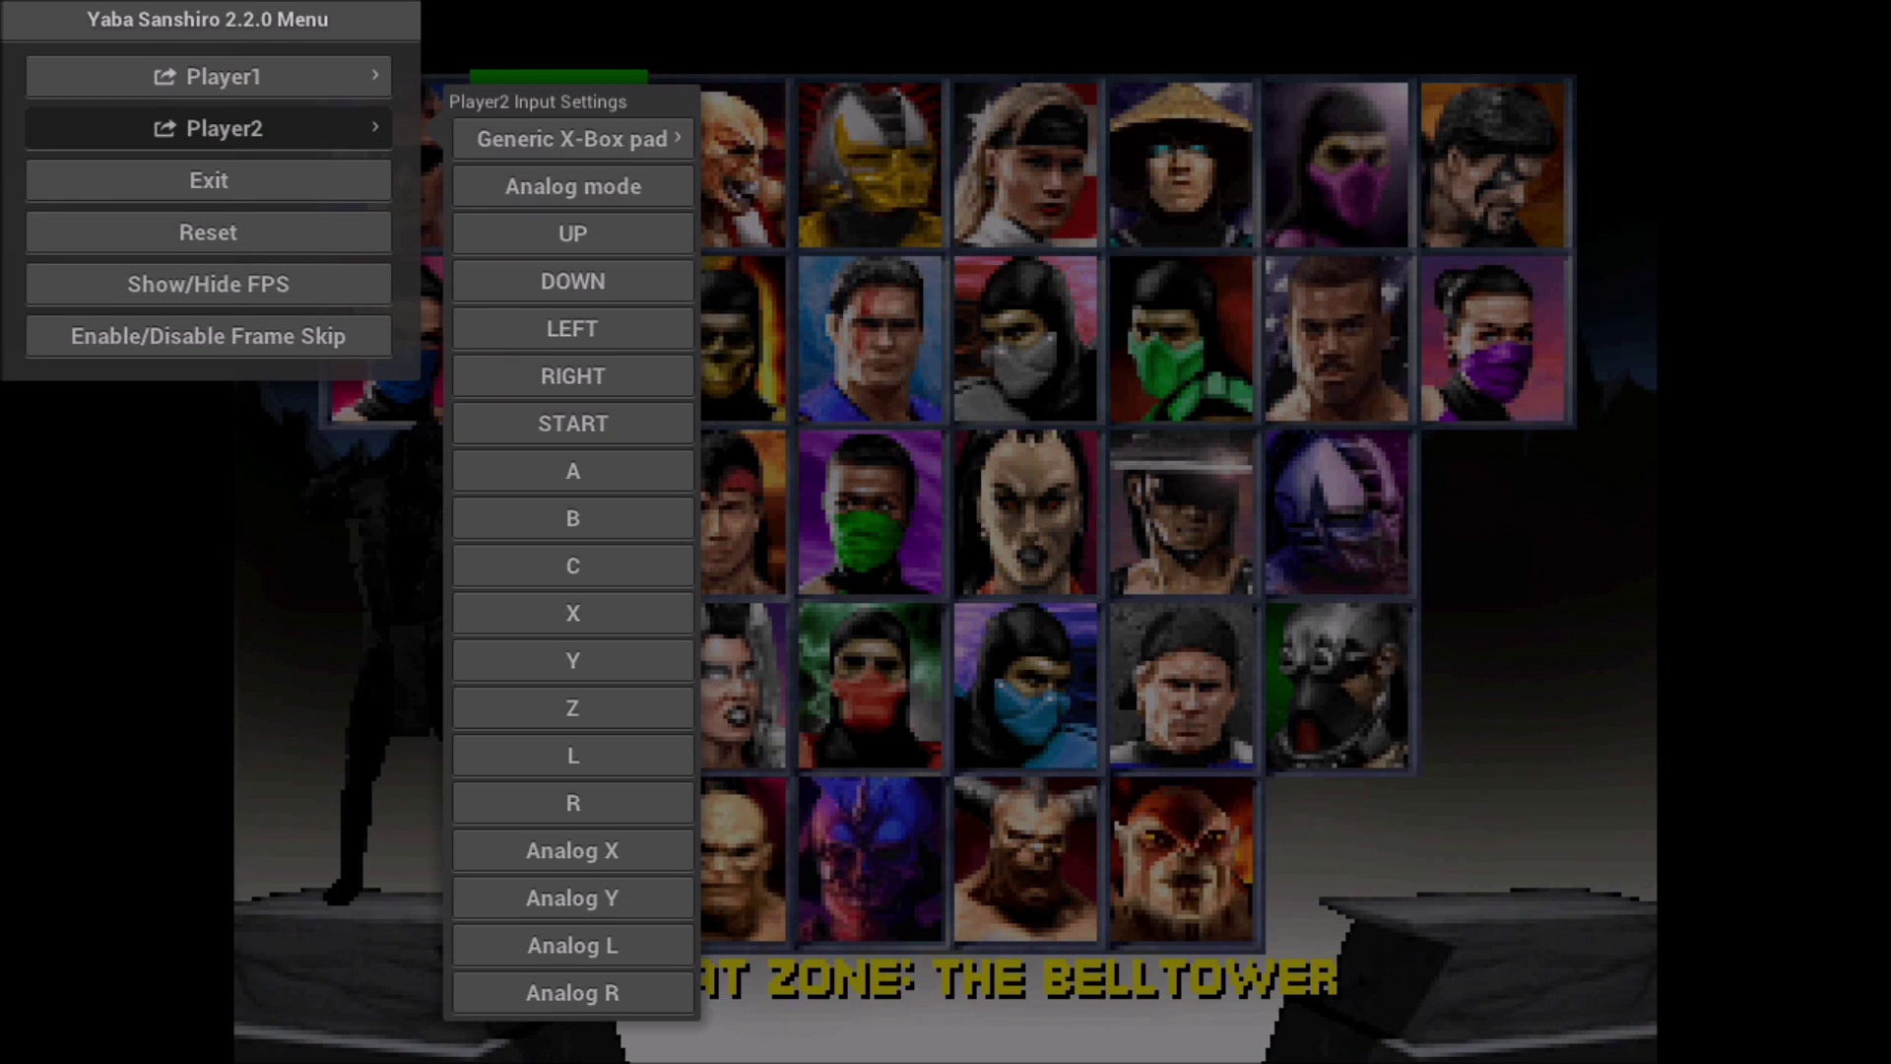
key(Down)
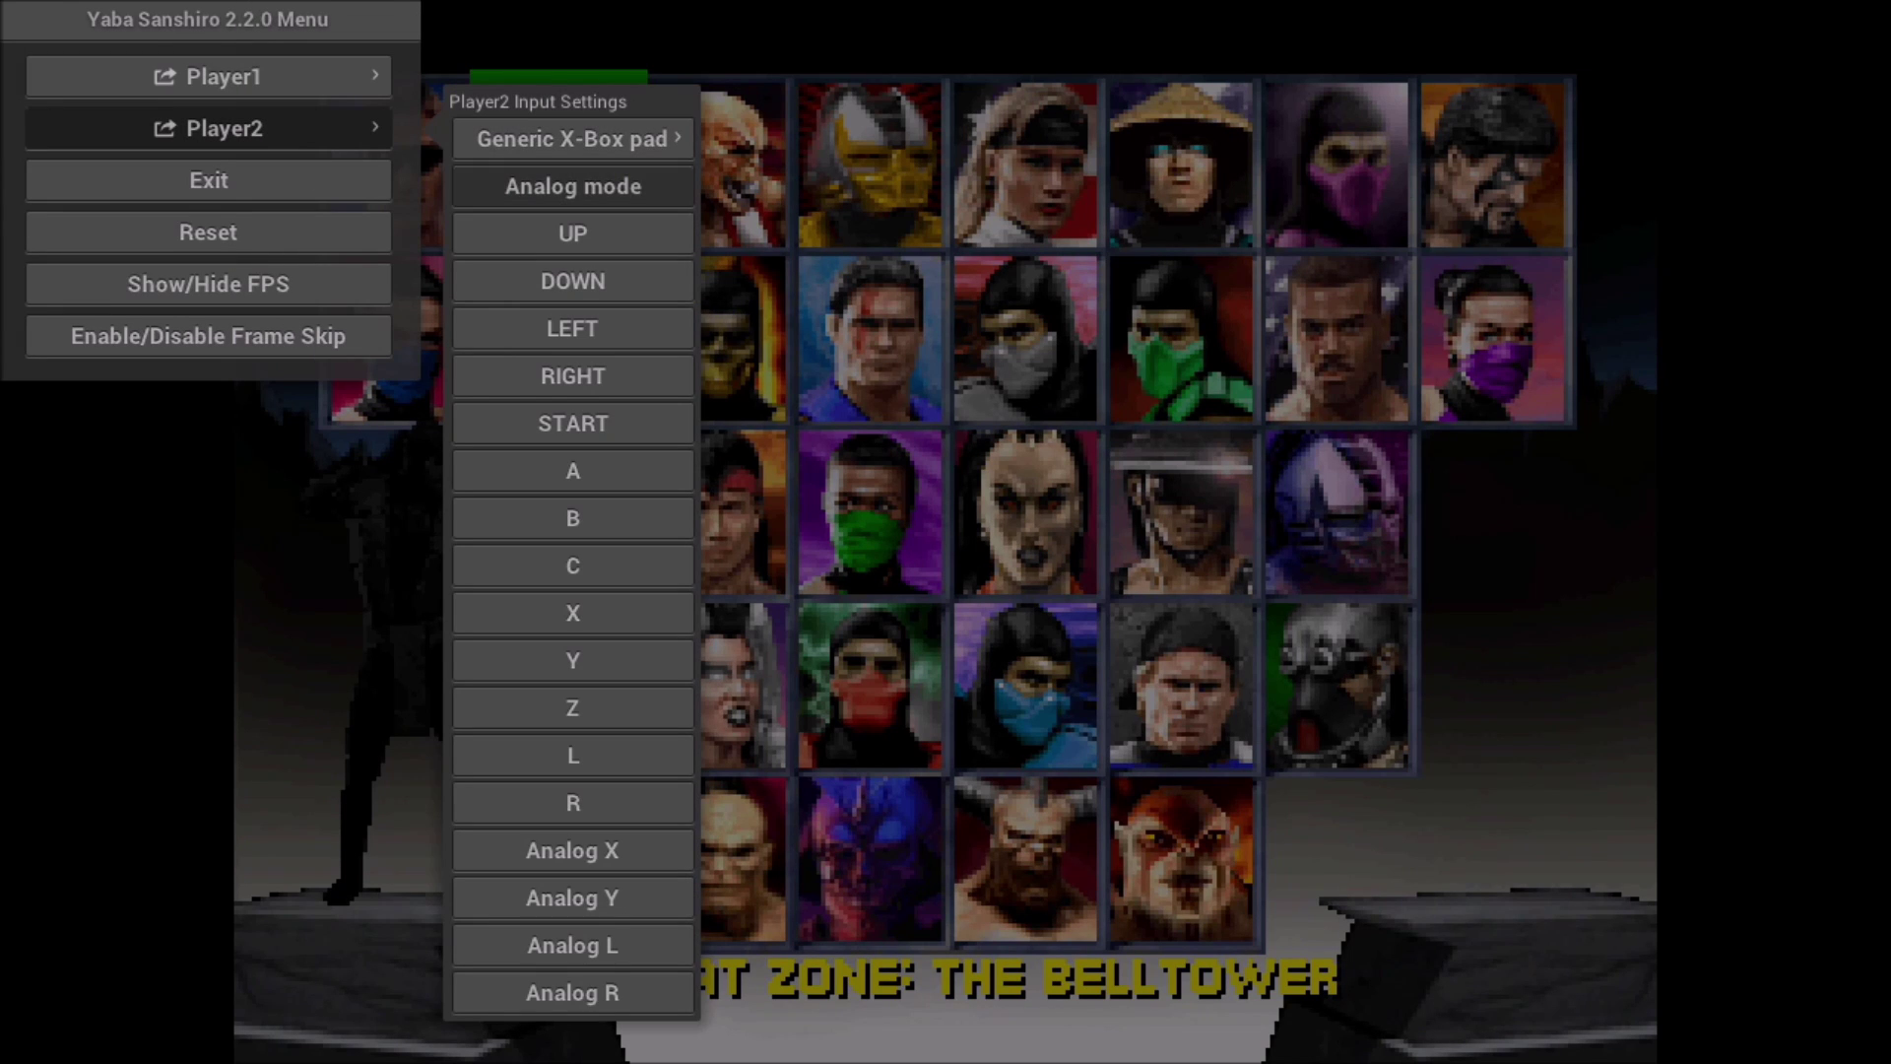
key(Down)
key(Return)
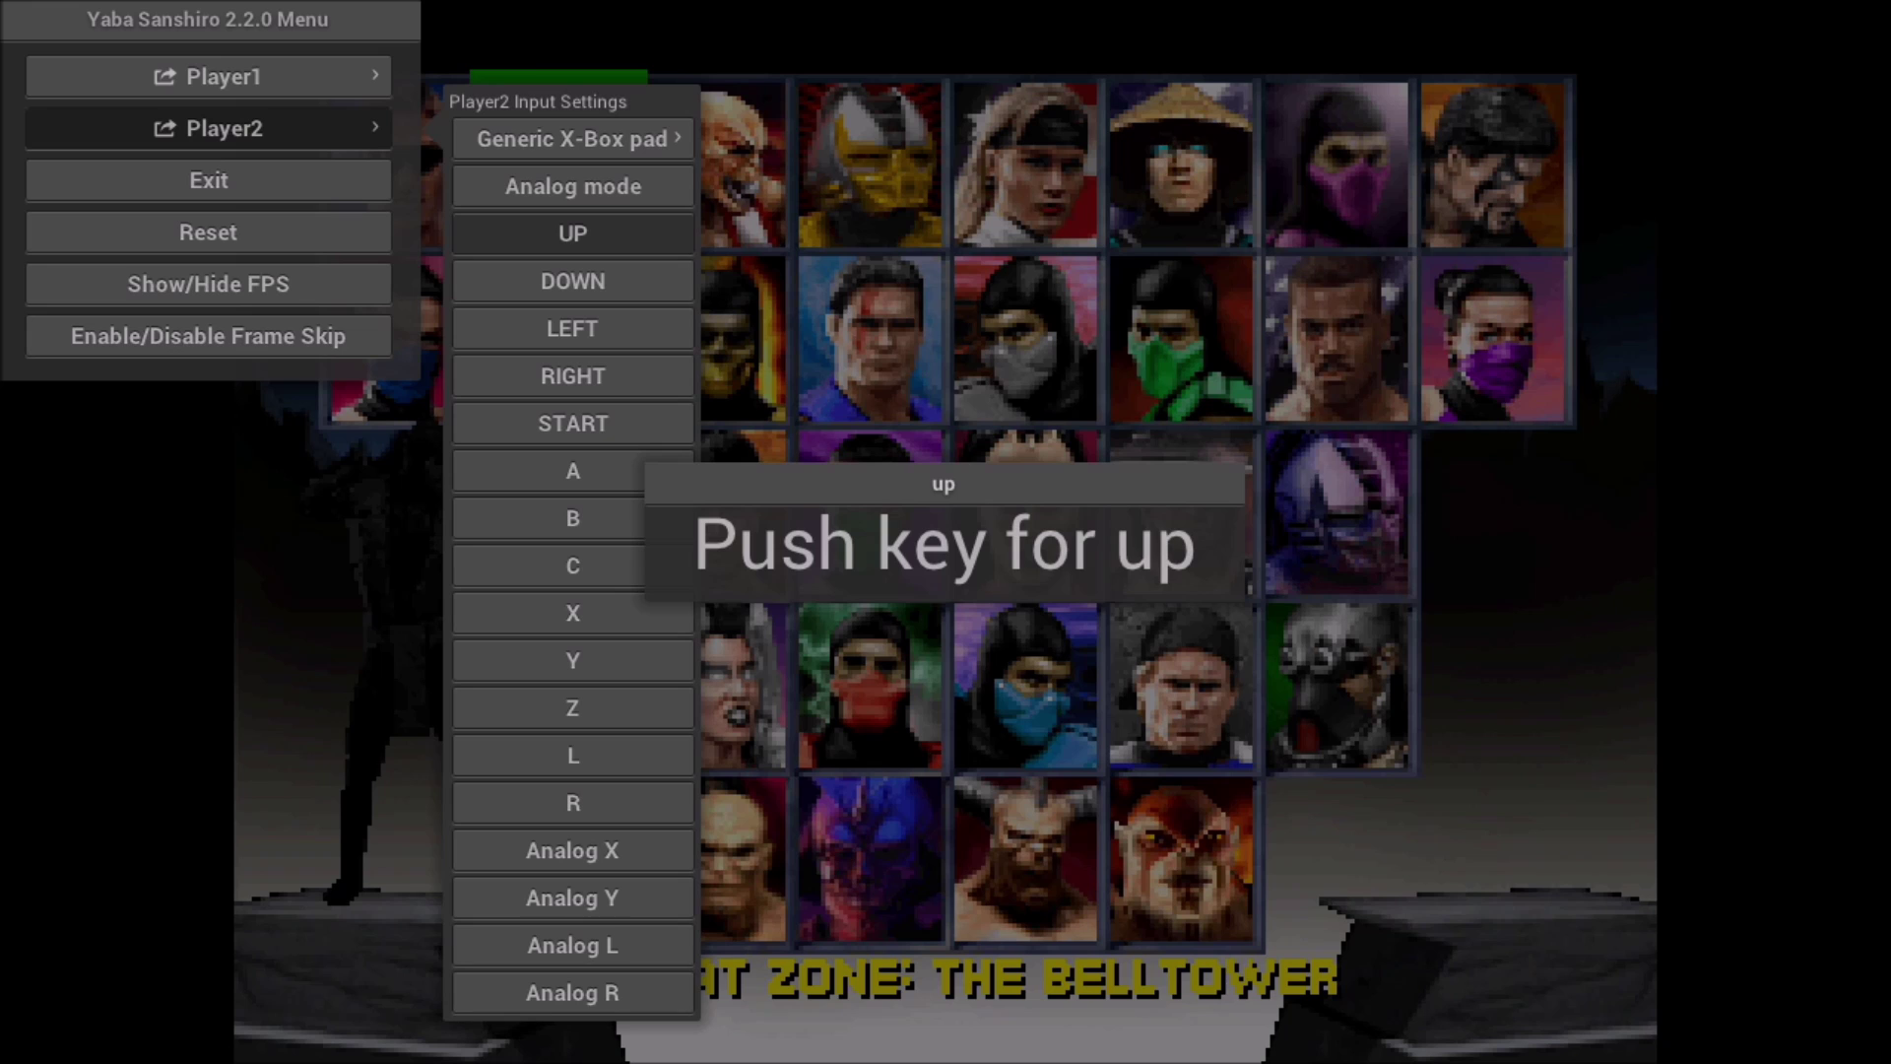
key(Up)
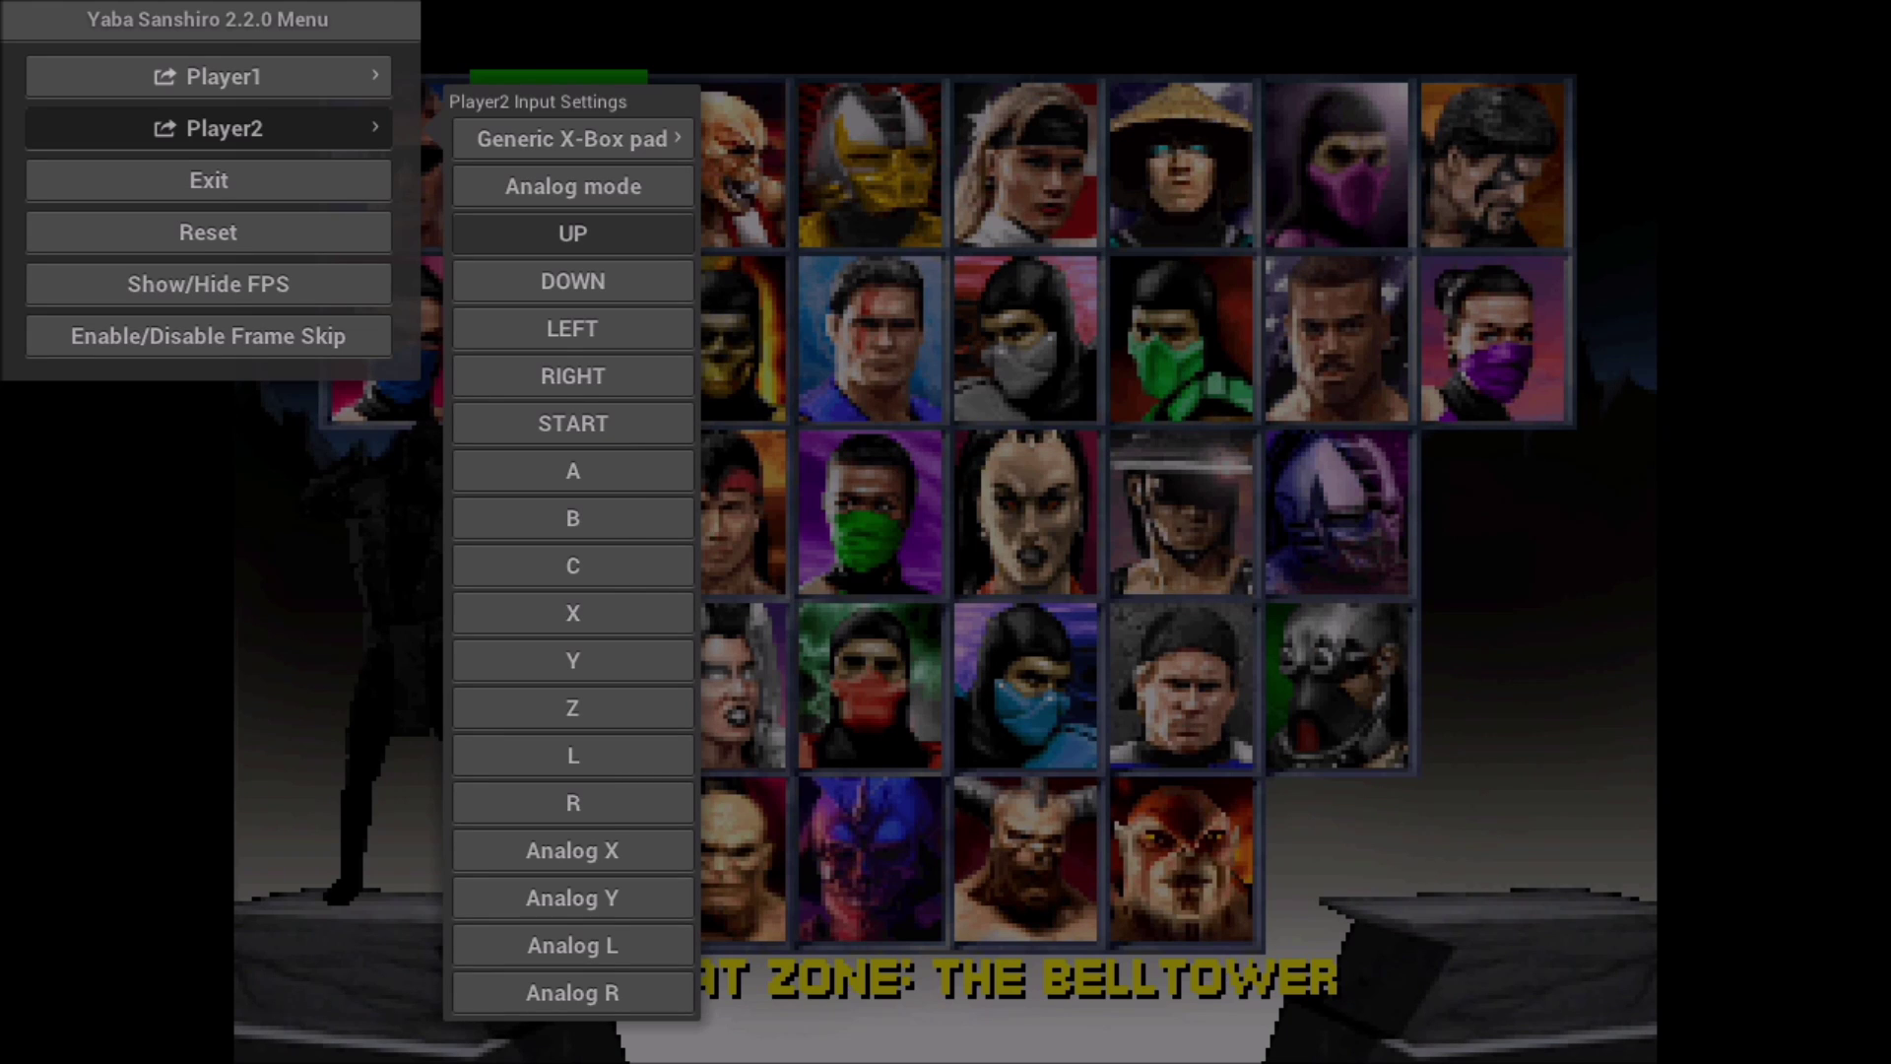
Map Player2's START input to the pad and close the Yaba Sanshiro menu
key(Down)
key(Down)
key(Down)
key(Down)
key(Return)
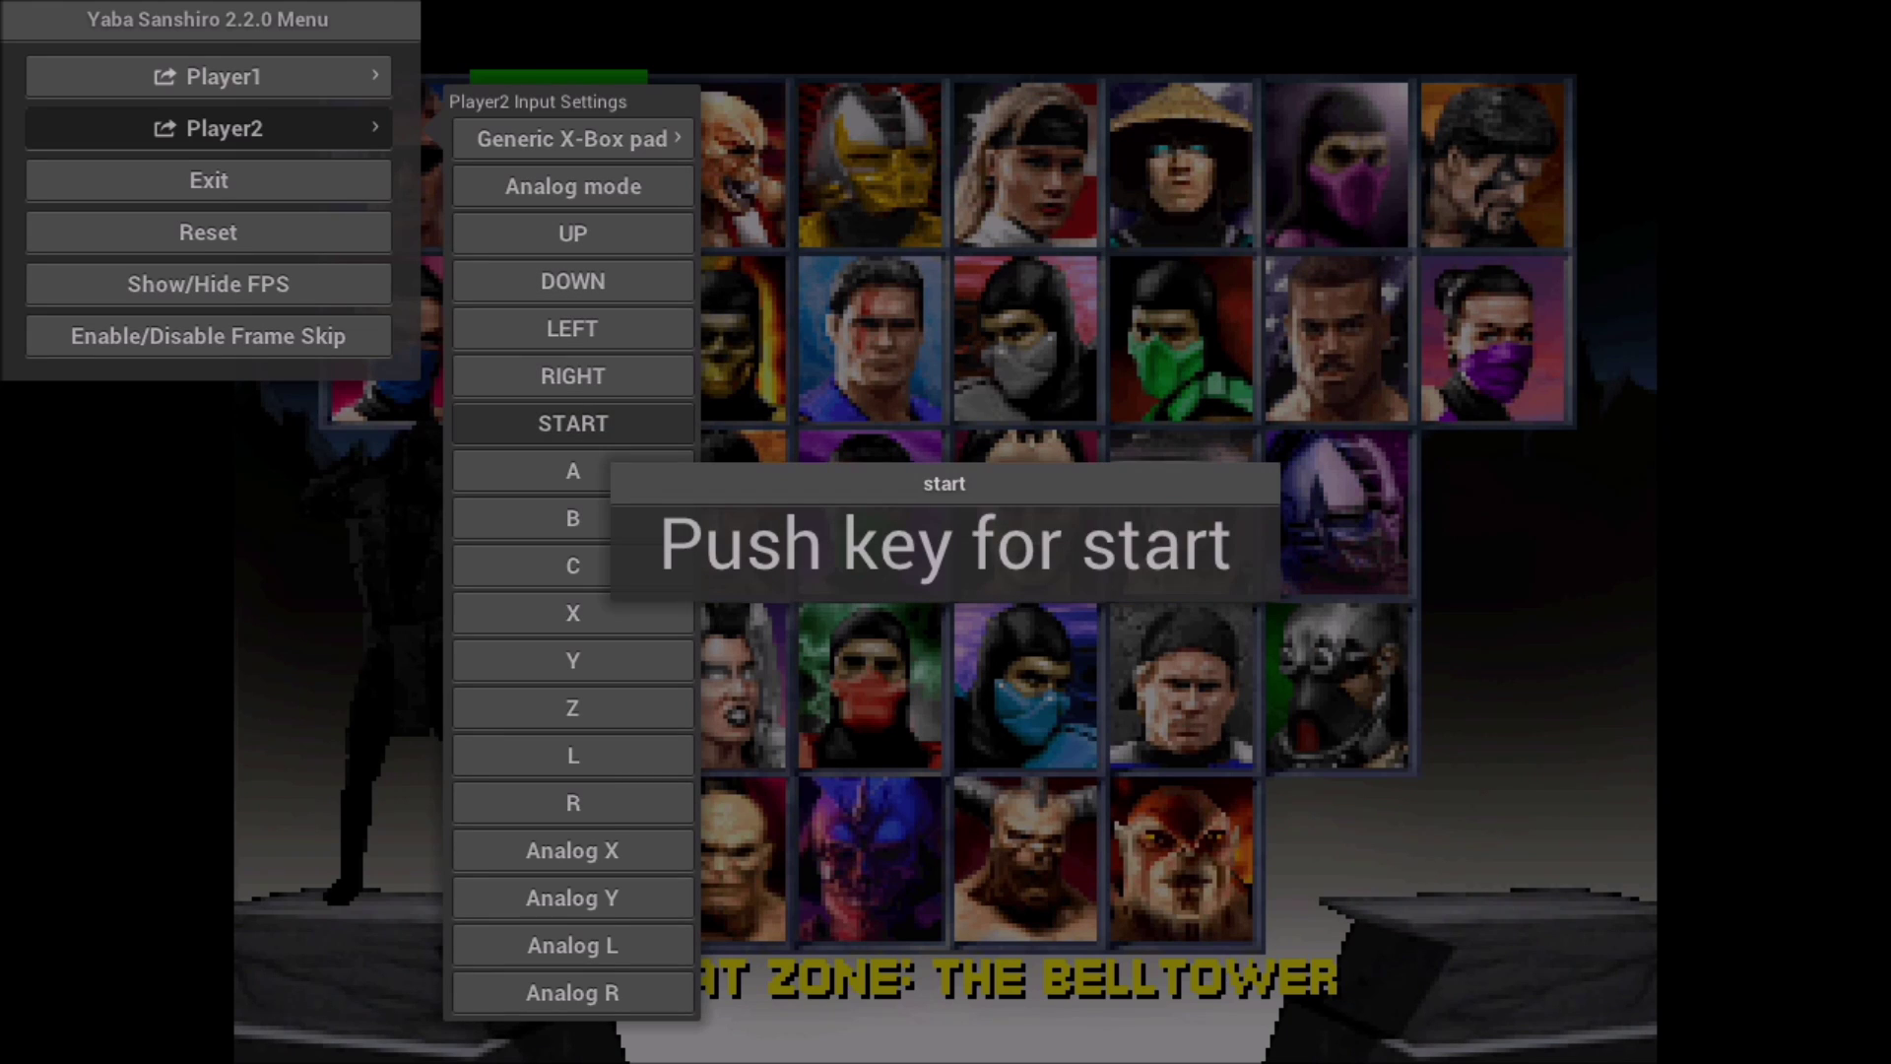
key(Return)
key(Escape)
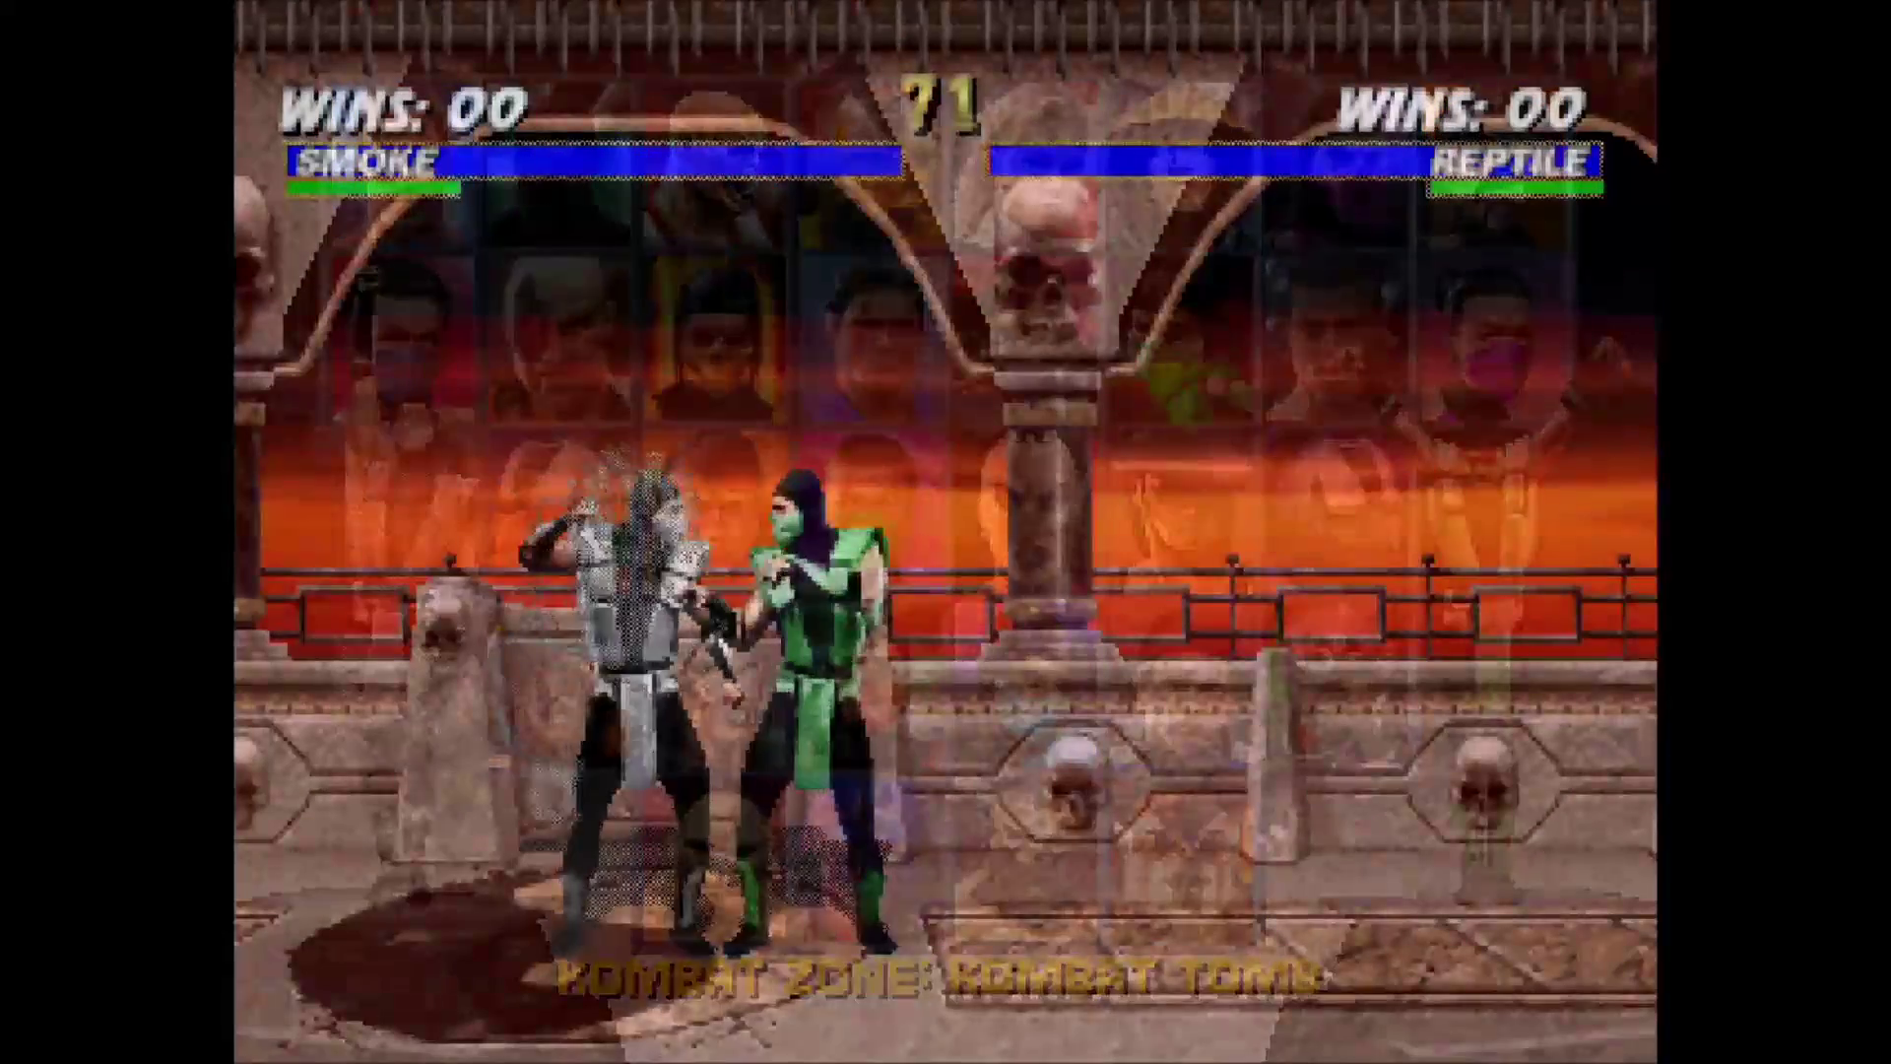
Test the controls in the Smoke versus Reptile match by moving the fighter around and attacking the opponent
key(Right)
key(a)
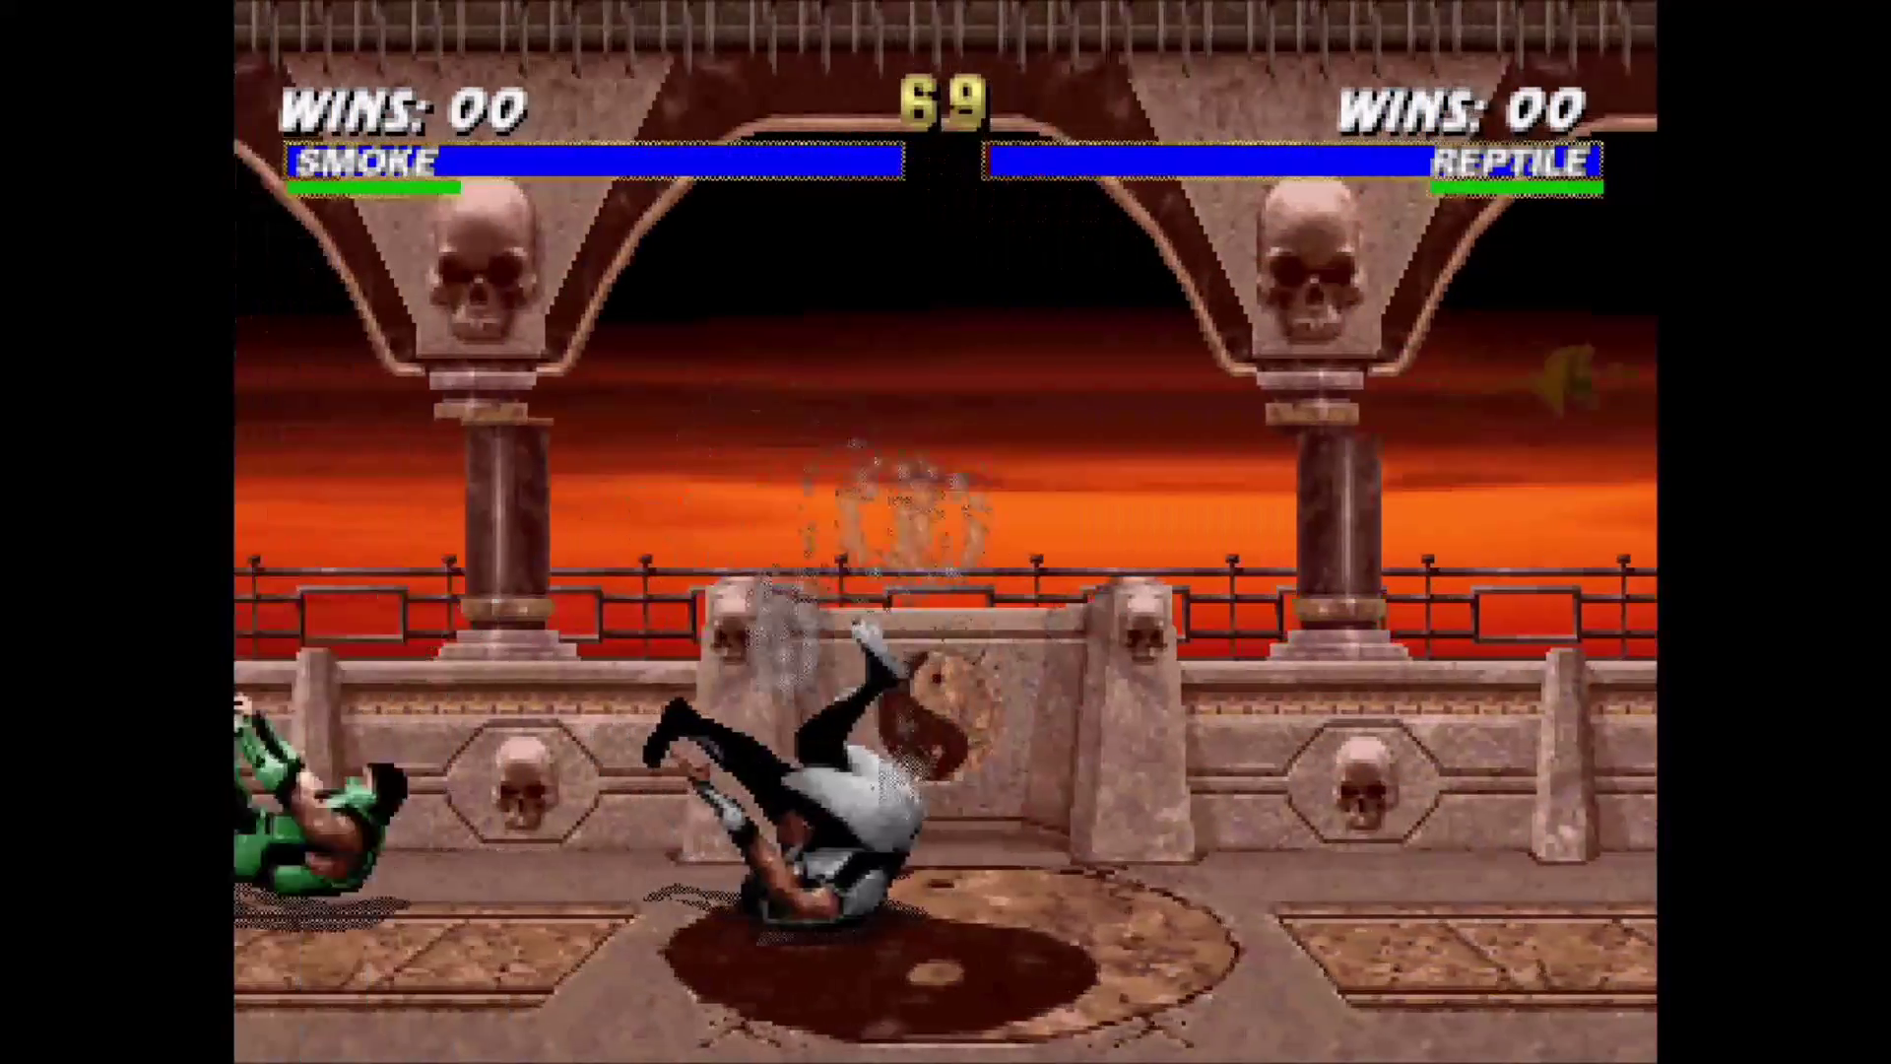
key(Right)
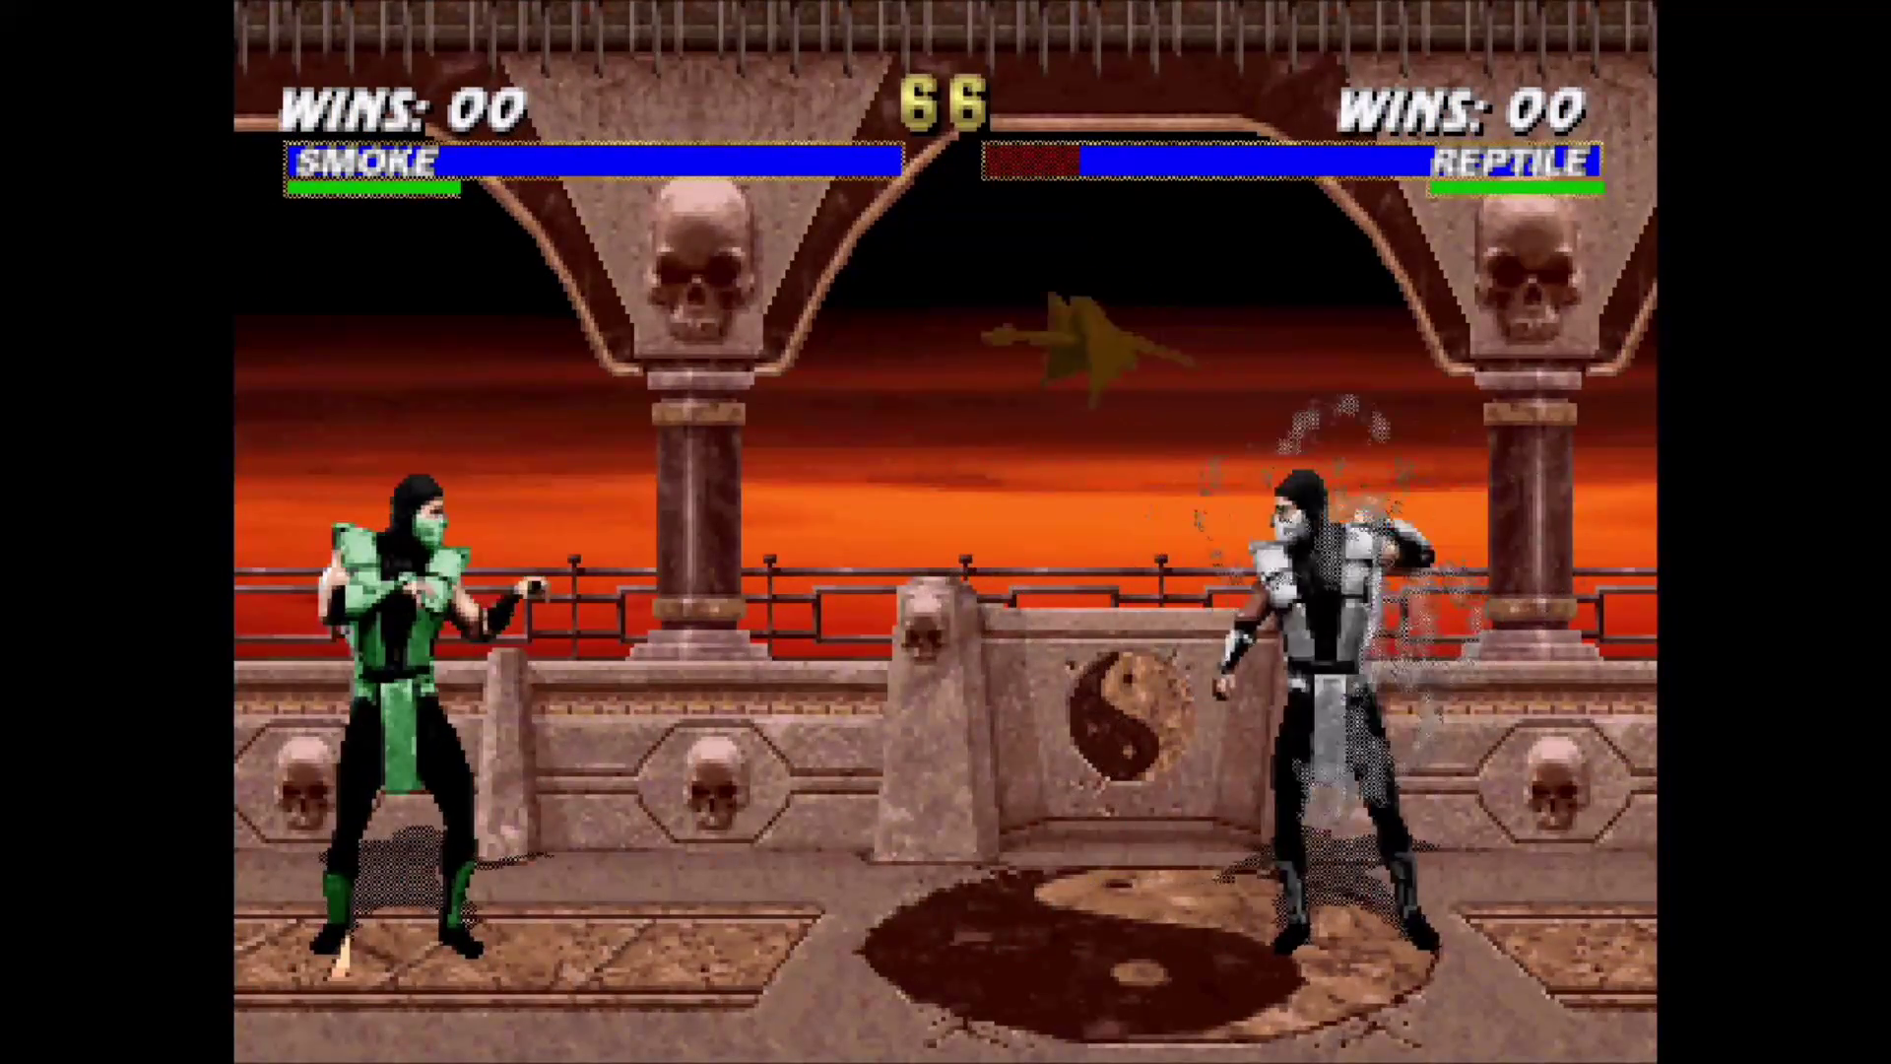
key(Left)
key(Left)
key(a)
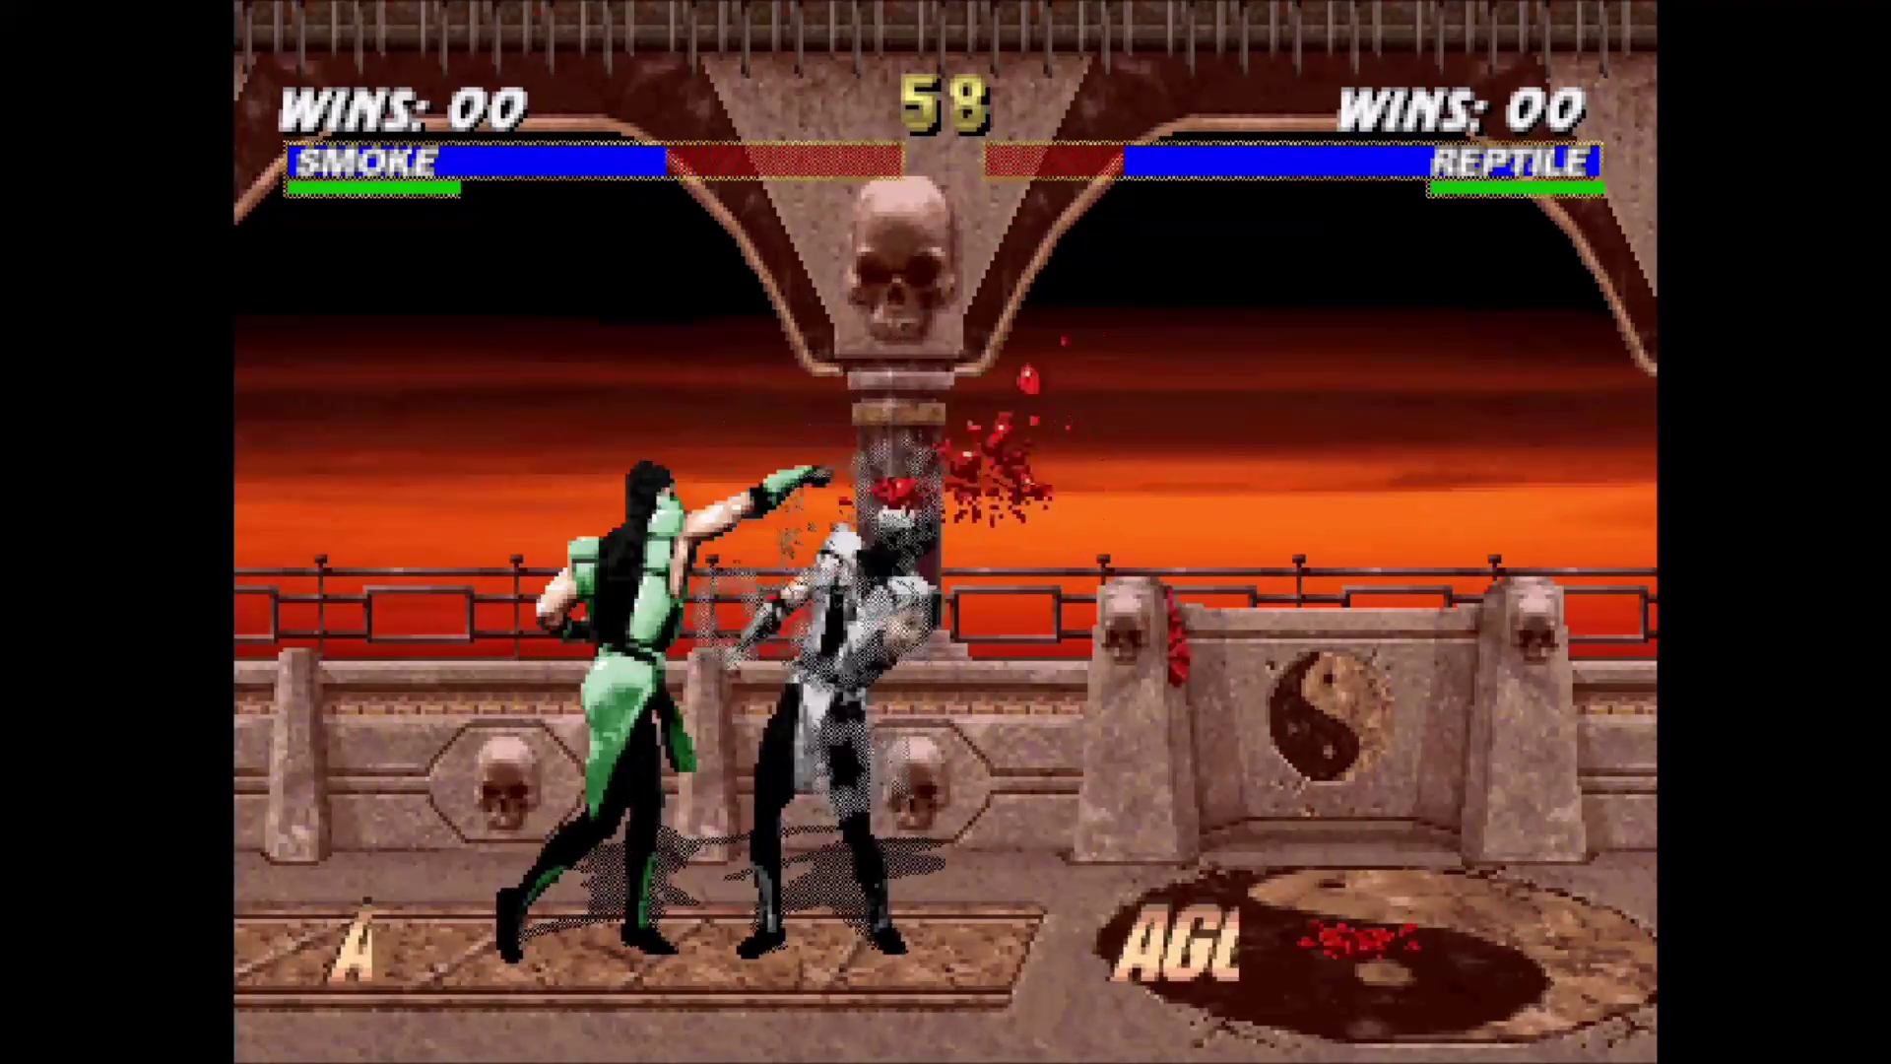
key(a)
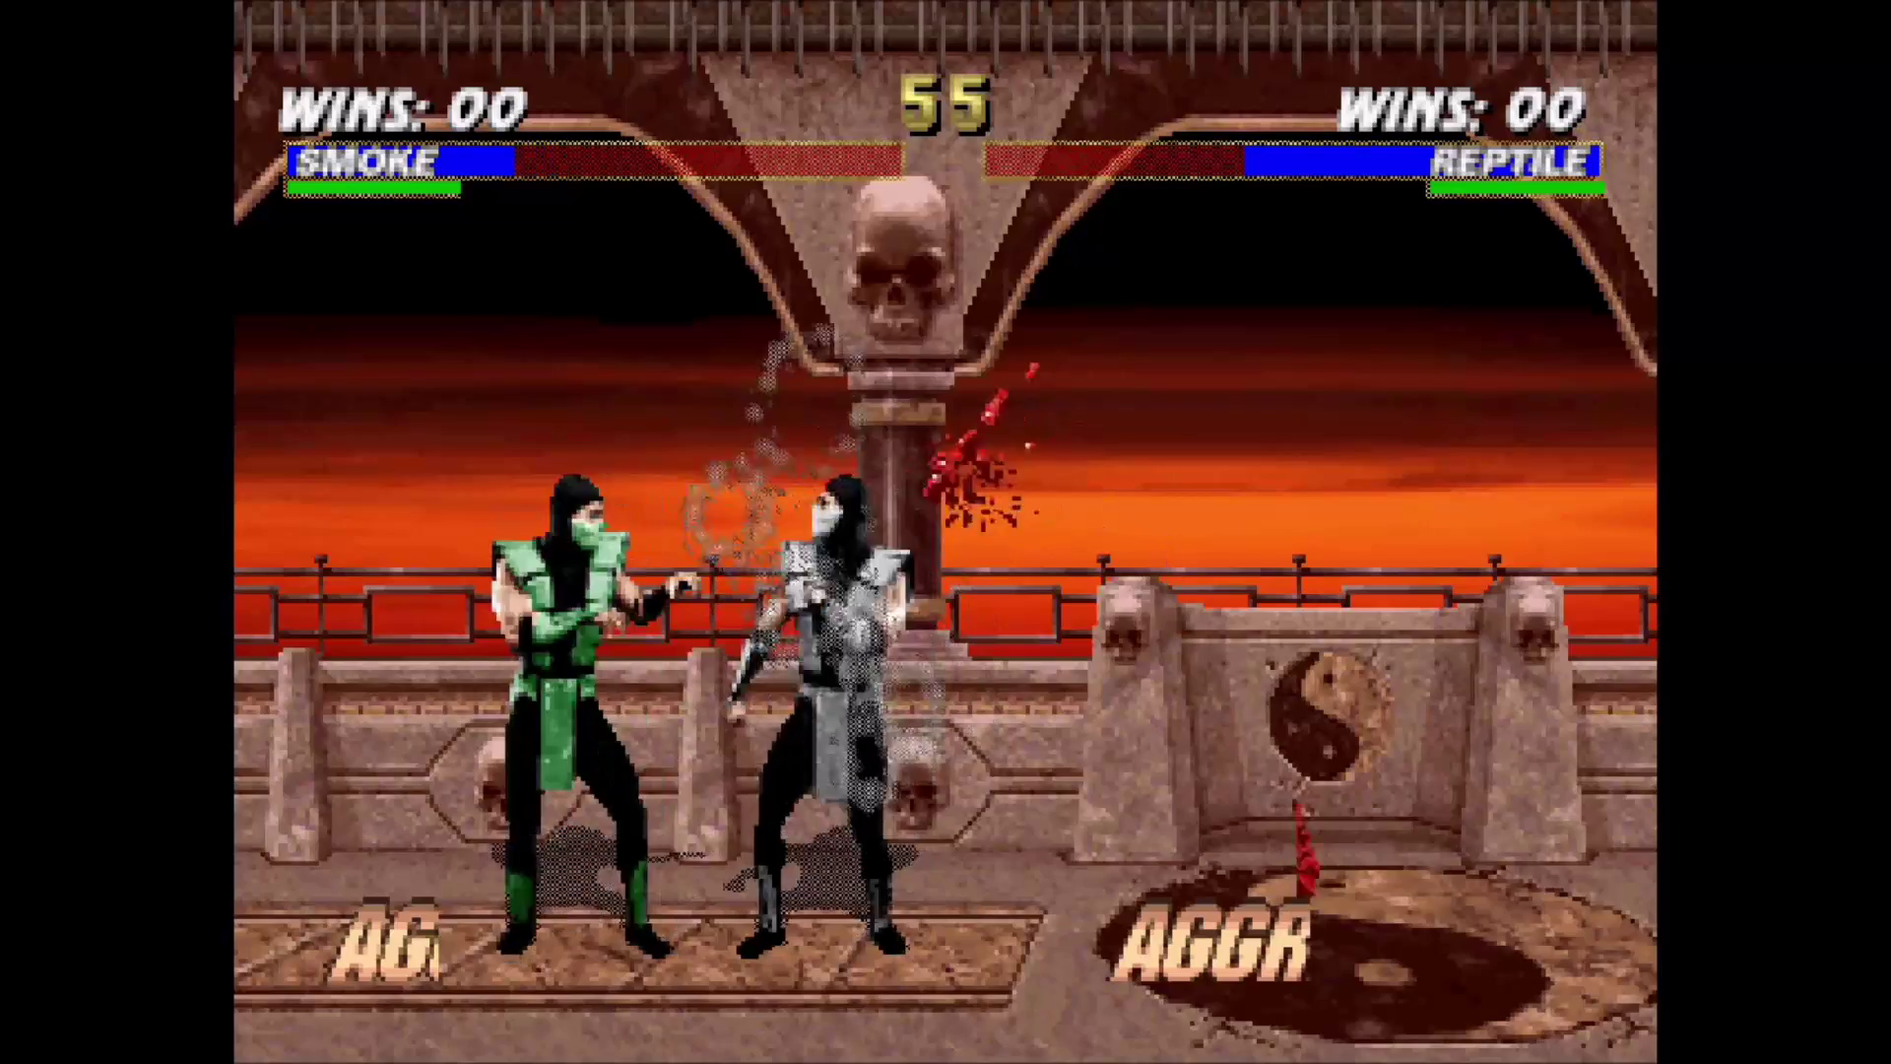